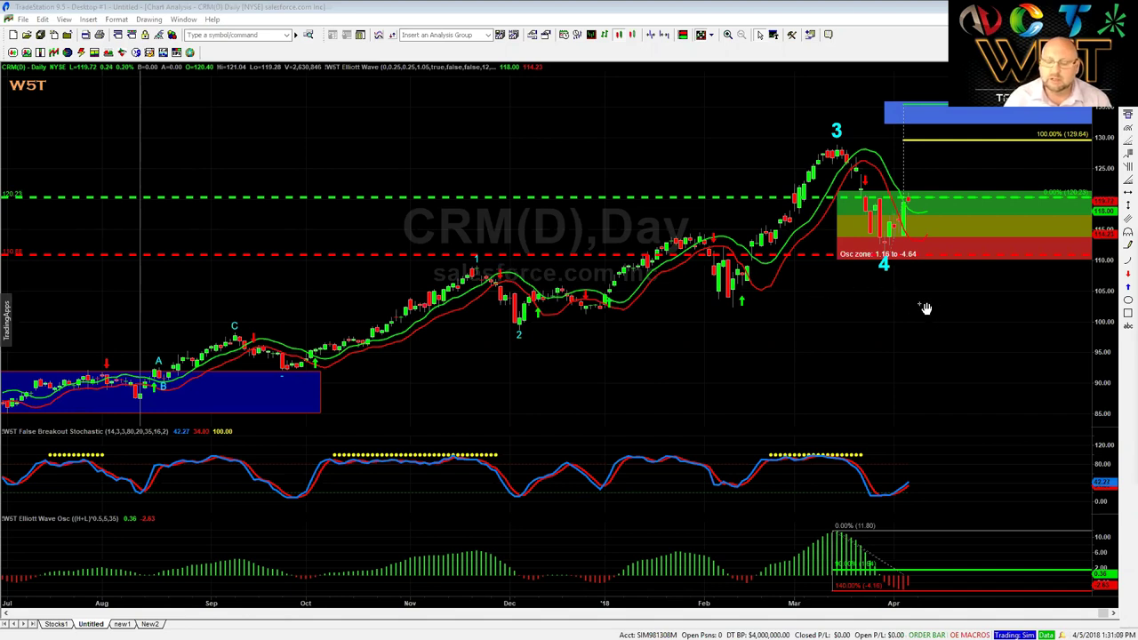
# Step: Examine the Elliott Wave count on the CRM daily chart, from the blue consolidation box through to waves 3 and 4
pyautogui.click(404, 606)
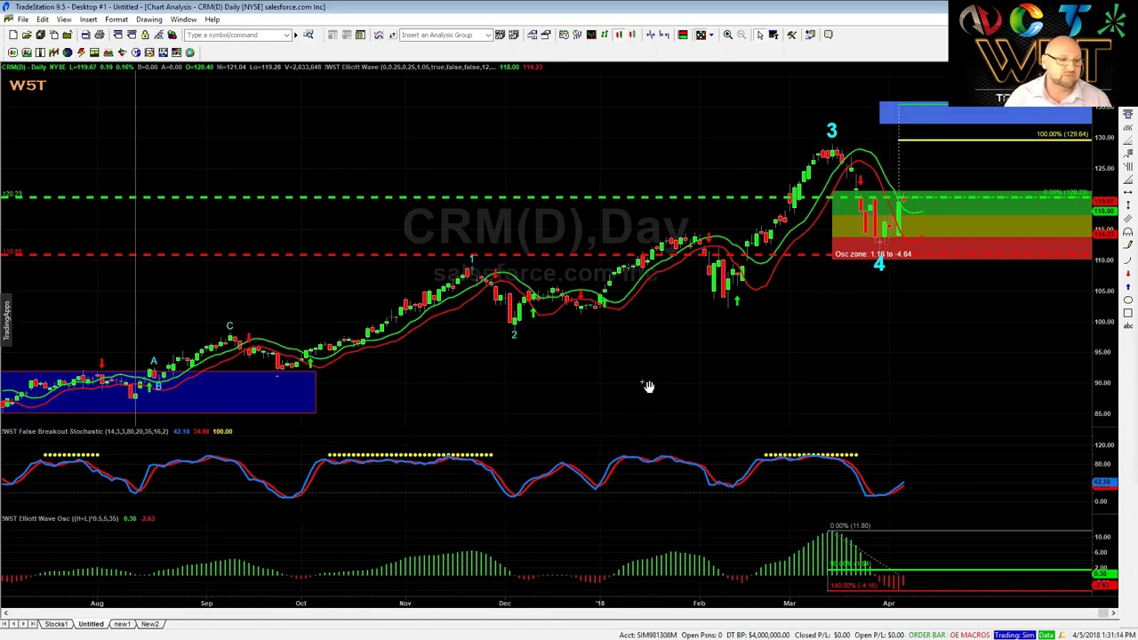
pyautogui.scroll(-3, 513, 358)
pyautogui.moveTo(667, 346); pyautogui.dragTo(485, 447)
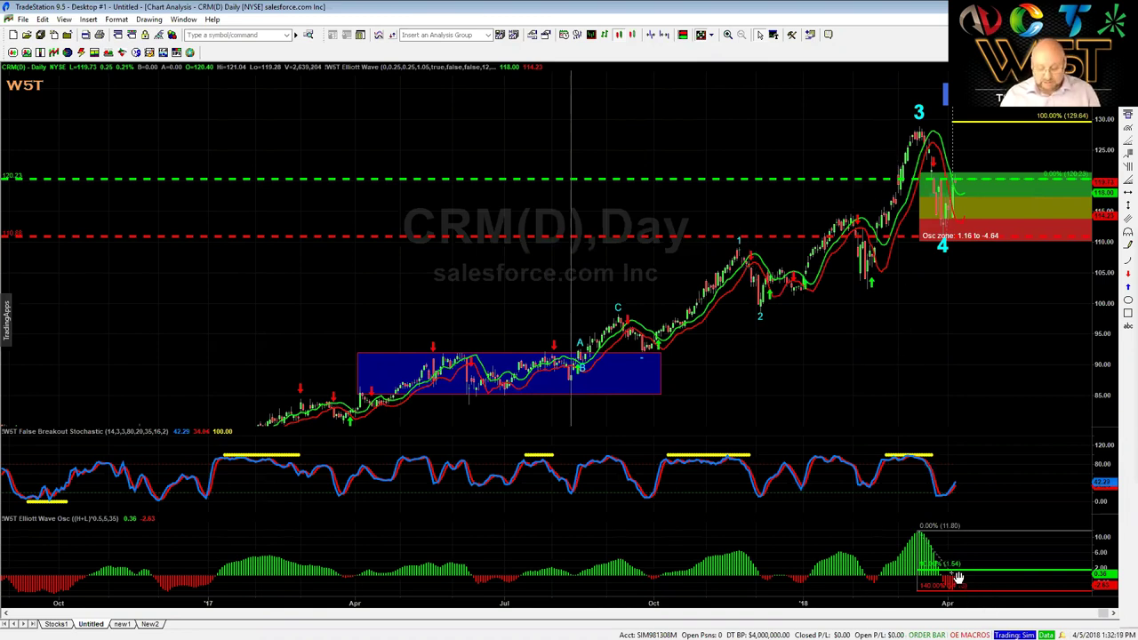
pyautogui.scroll(5, 838, 427)
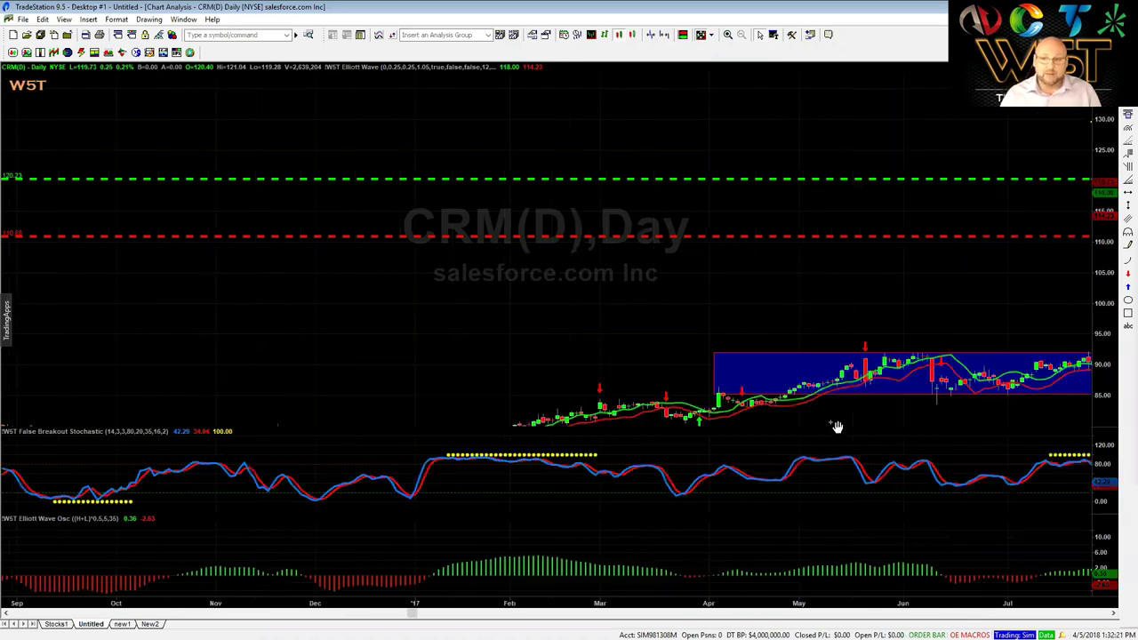
pyautogui.scroll(-8, 565, 270)
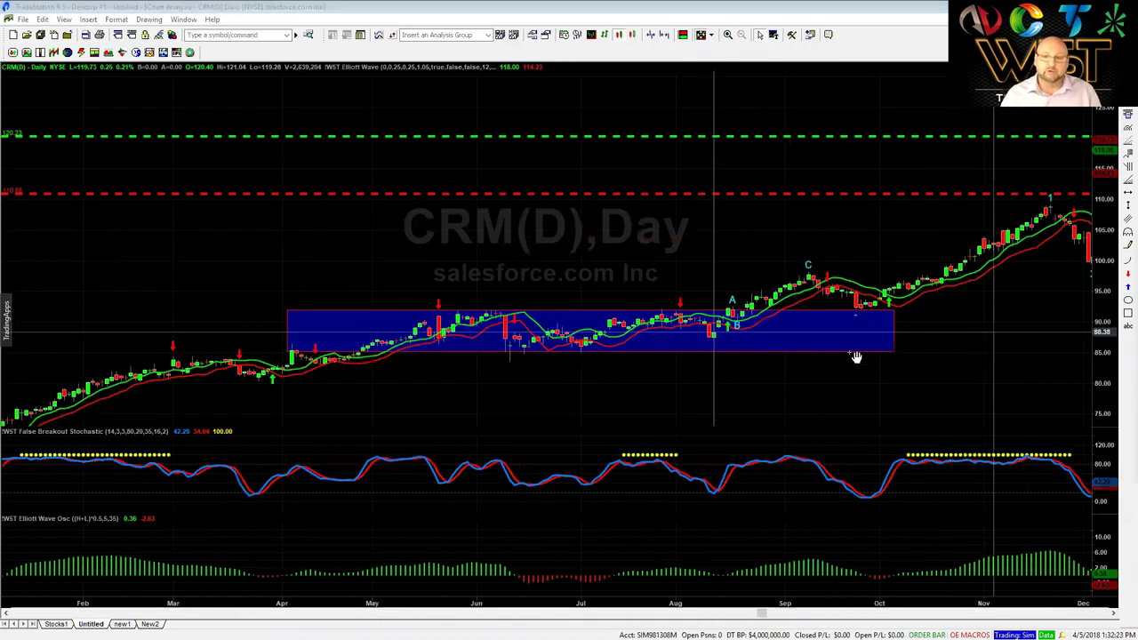
pyautogui.scroll(-4, 659, 369)
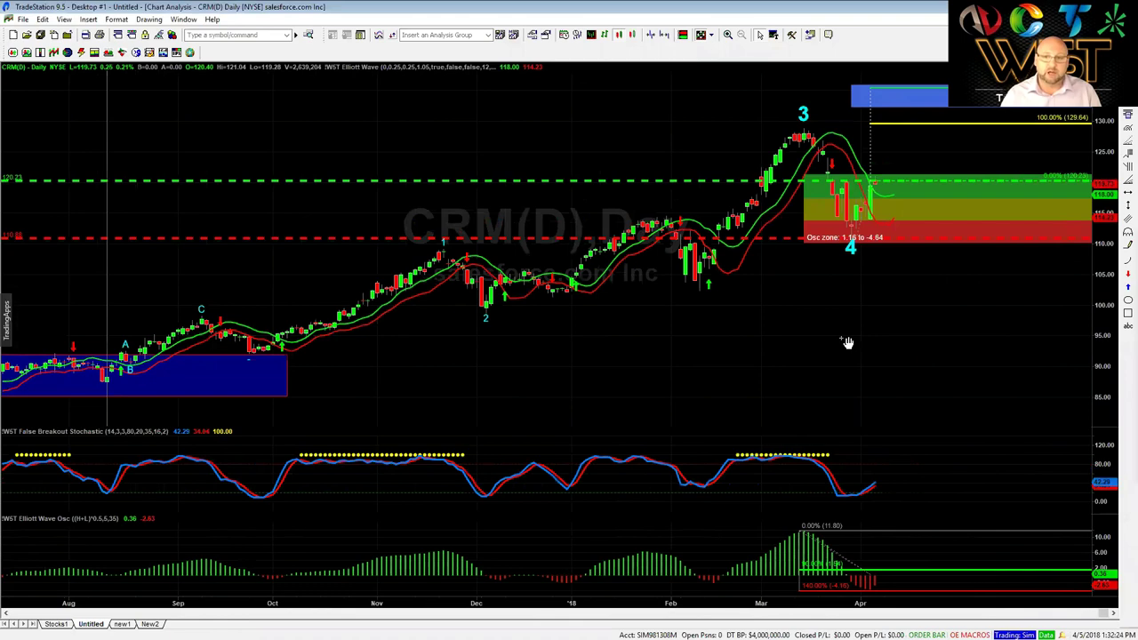
pyautogui.scroll(-3, 835, 355)
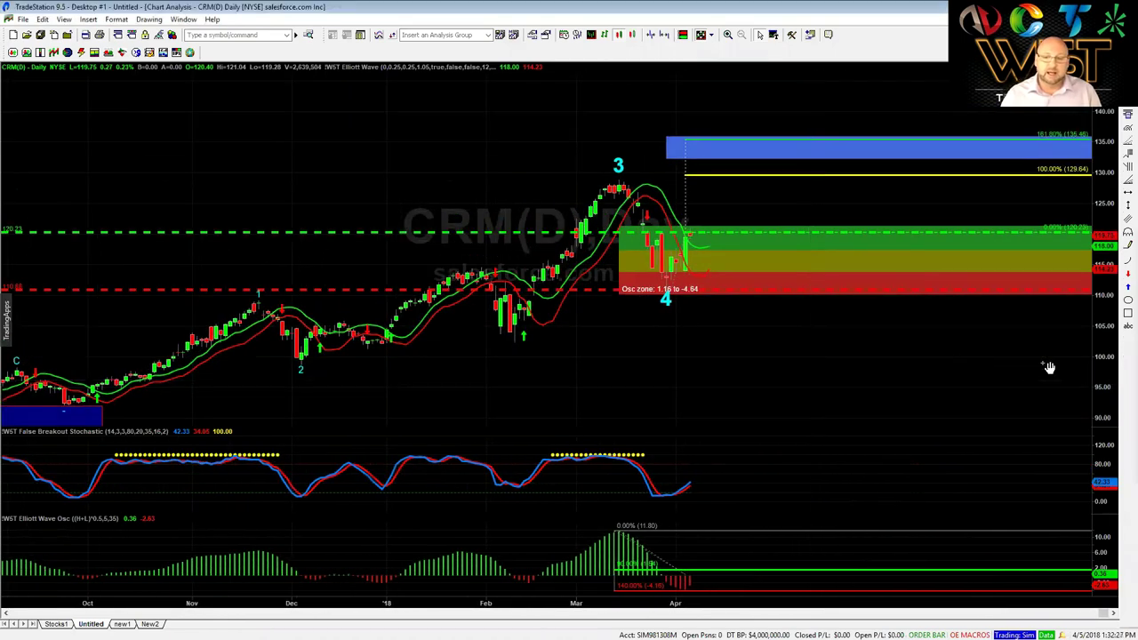
# Step: Enlarge the wave 3 to wave 4 pullback on the CRM daily chart and examine its colored retracement zones
pyautogui.moveTo(1098, 380); pyautogui.dragTo(1103, 357)
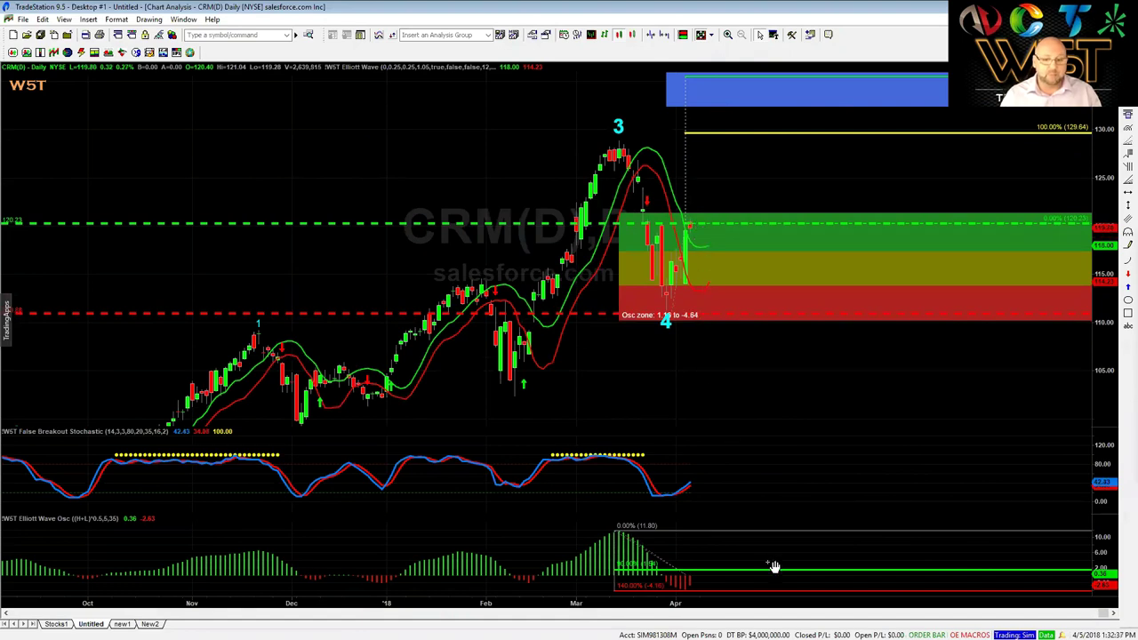
pyautogui.scroll(1, 760, 542)
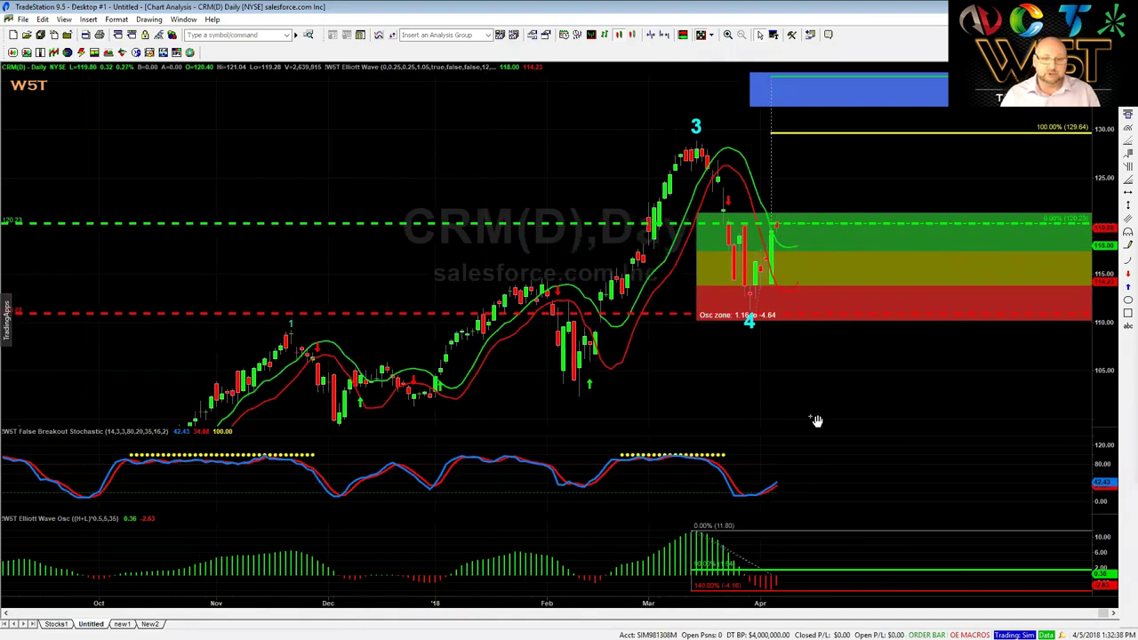
pyautogui.scroll(1, 815, 420)
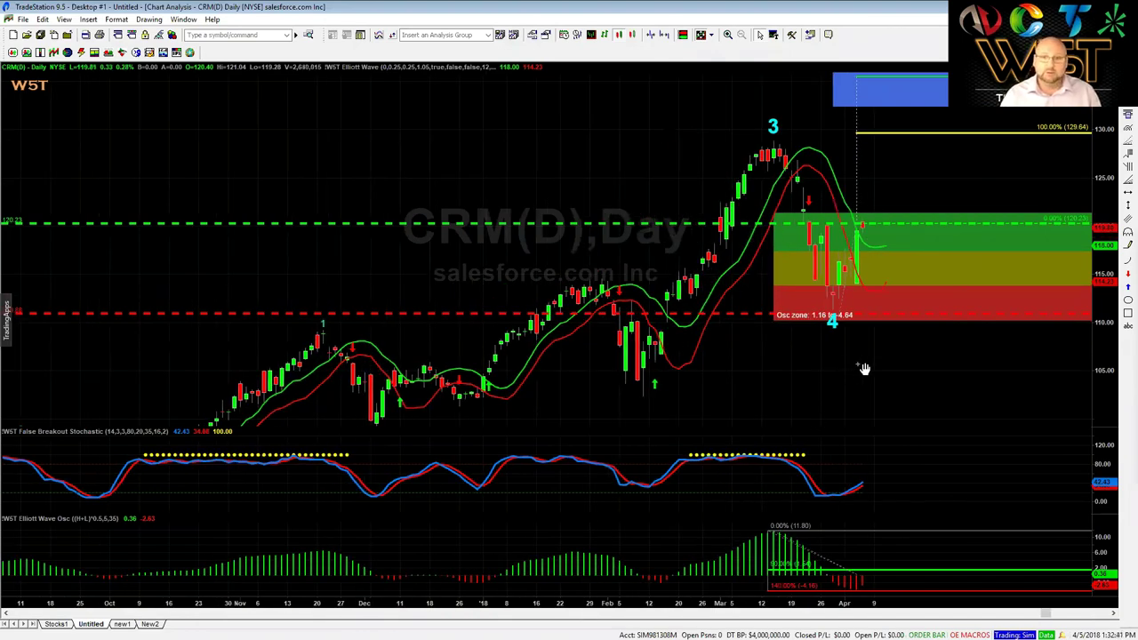
pyautogui.scroll(1, 817, 419)
pyautogui.scroll(-3, 668, 368)
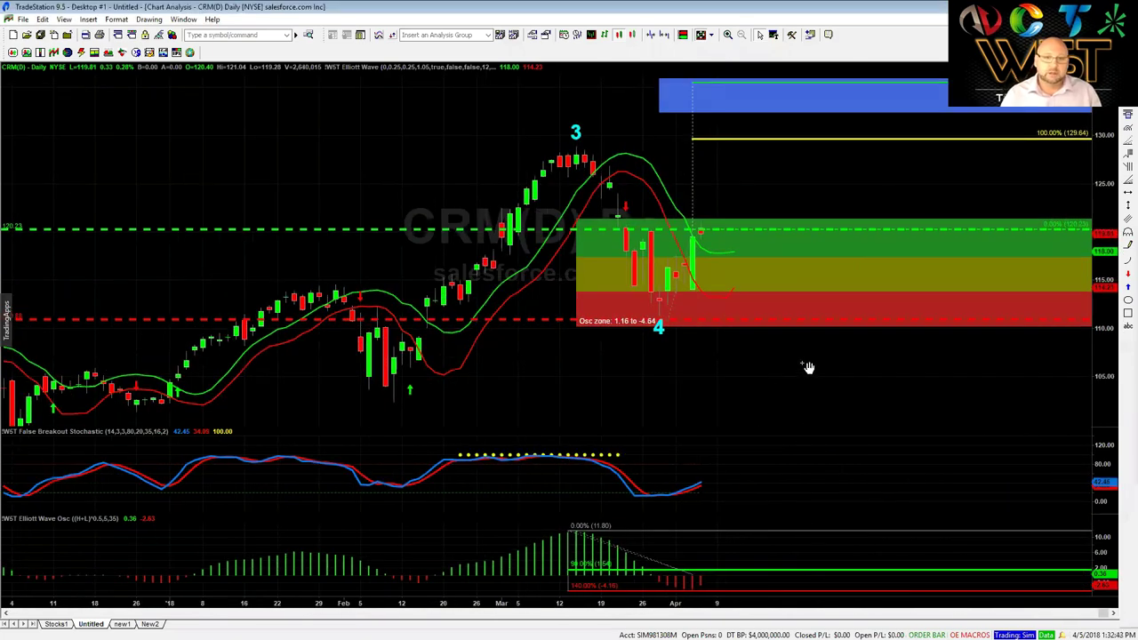
pyautogui.scroll(1, 807, 368)
pyautogui.scroll(1, 858, 386)
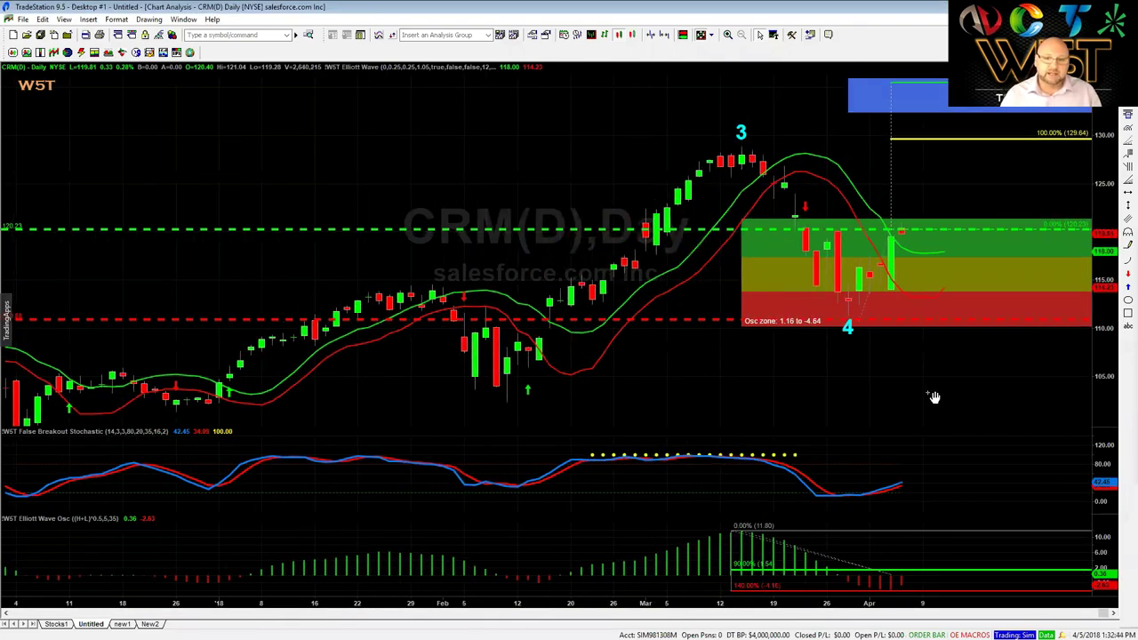
pyautogui.scroll(-3, 719, 332)
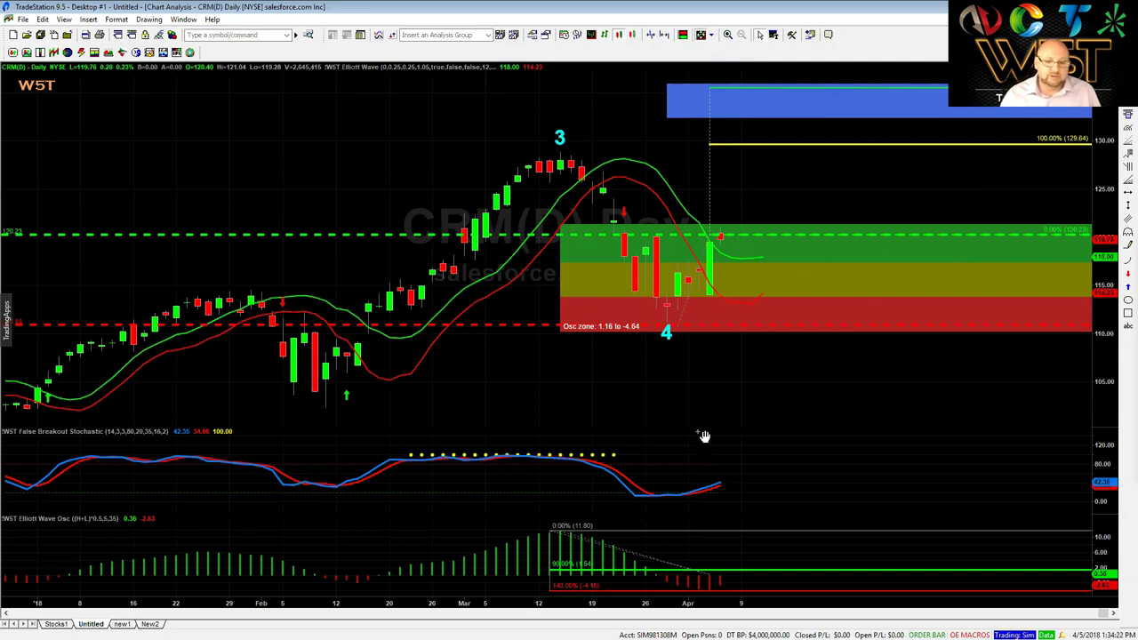
# Step: Make the False Breakout Stochastic pane taller beneath the CRM price chart
pyautogui.moveTo(699, 429); pyautogui.dragTo(703, 419)
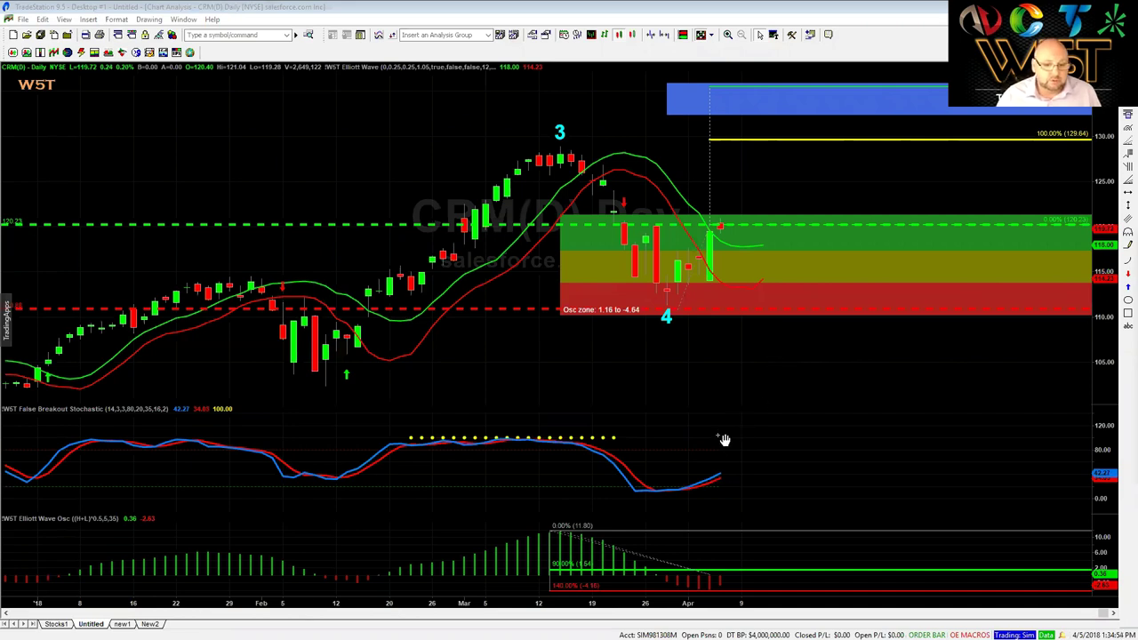
pyautogui.click(691, 400)
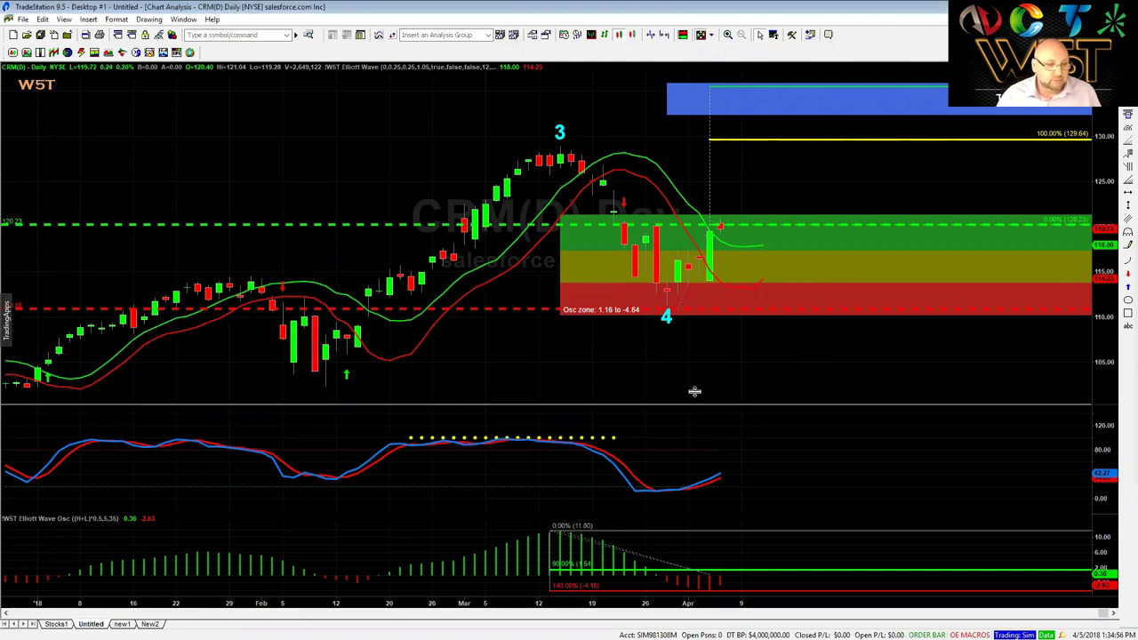
pyautogui.moveTo(699, 379); pyautogui.dragTo(699, 386)
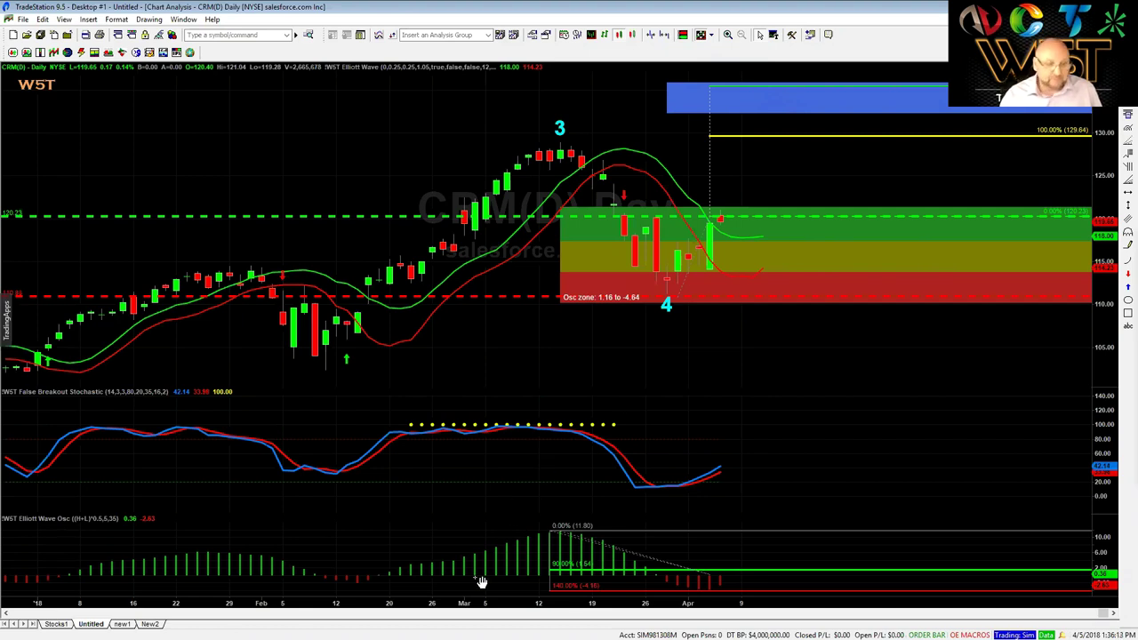
# Step: Compare the stochastic and Elliott Wave oscillator readings at earlier CRM pullbacks with those at the wave 4 pullback
pyautogui.scroll(-2, 479, 583)
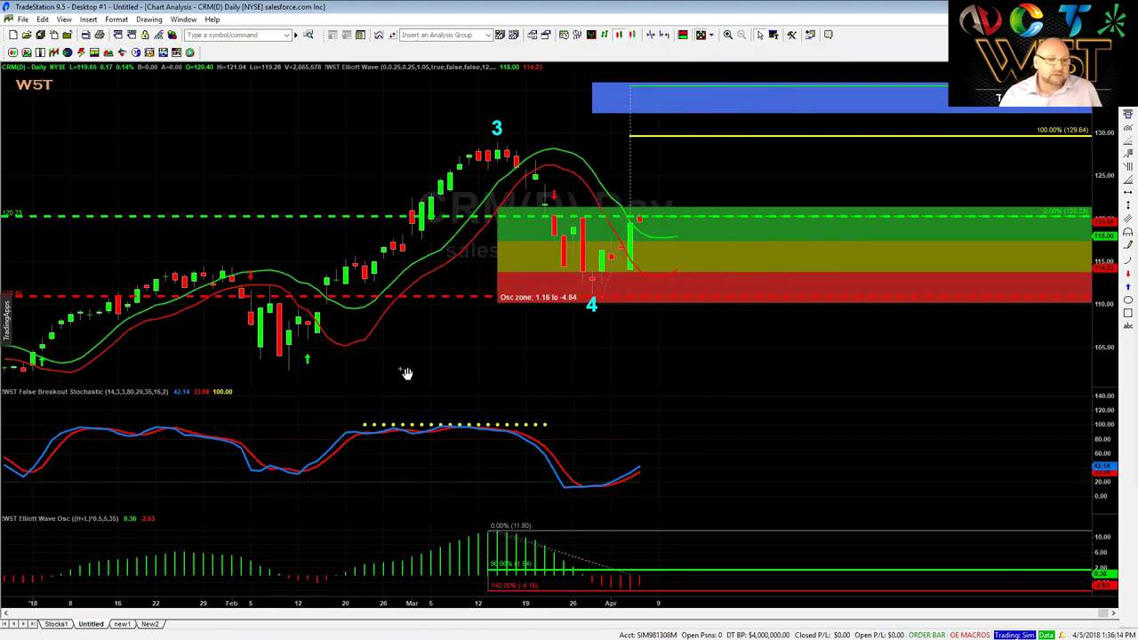
pyautogui.moveTo(497, 341); pyautogui.dragTo(726, 336)
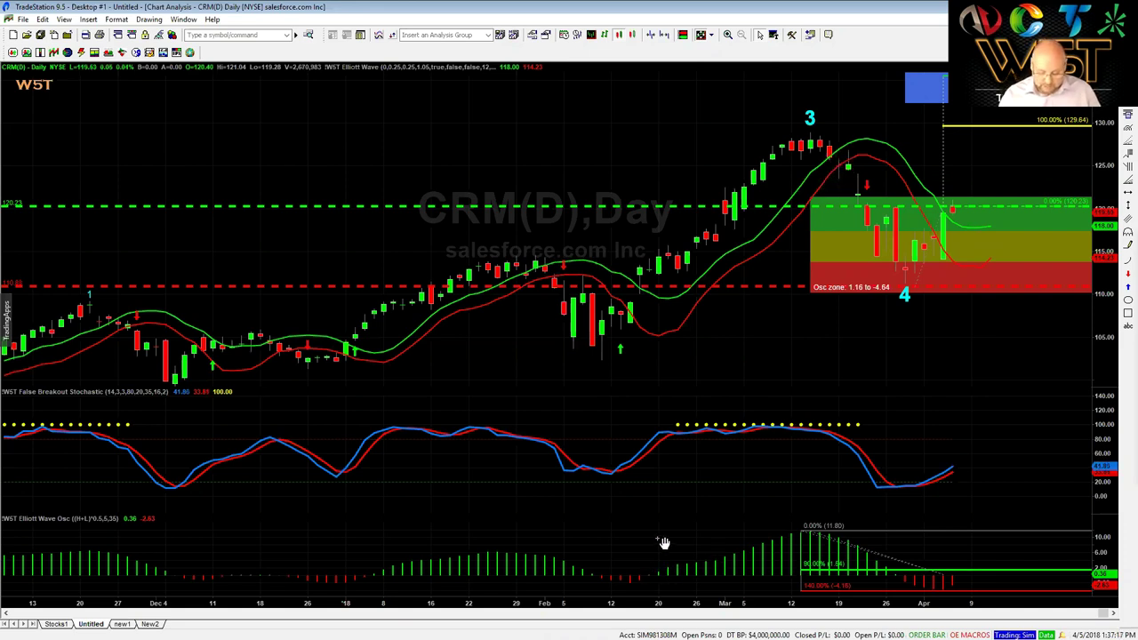
pyautogui.scroll(-5, 666, 535)
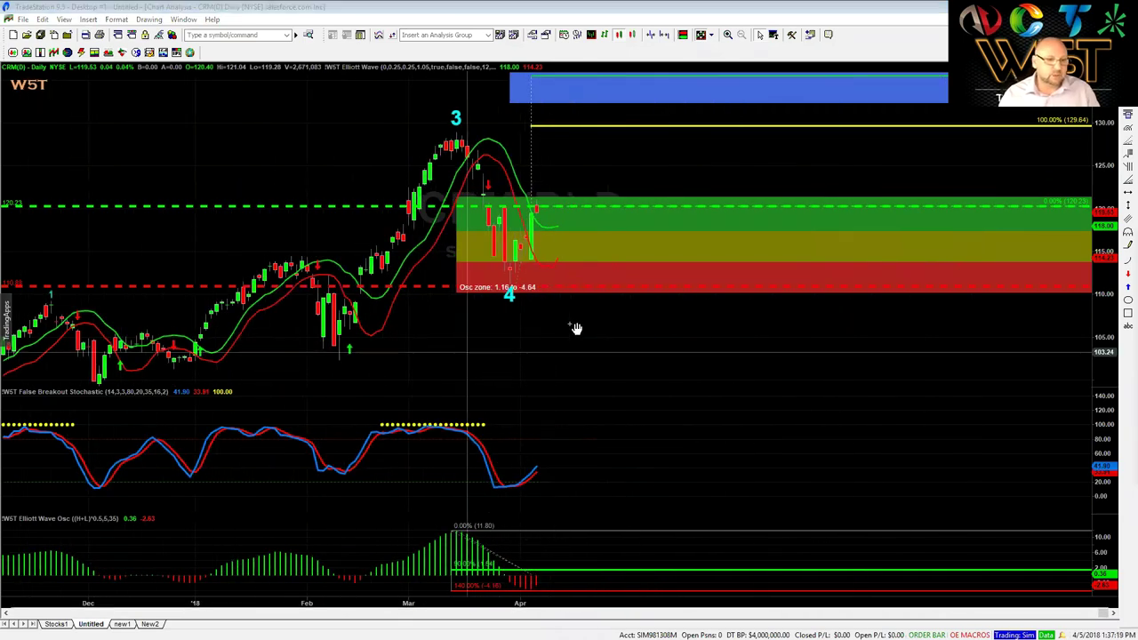
pyautogui.moveTo(414, 377); pyautogui.dragTo(874, 272)
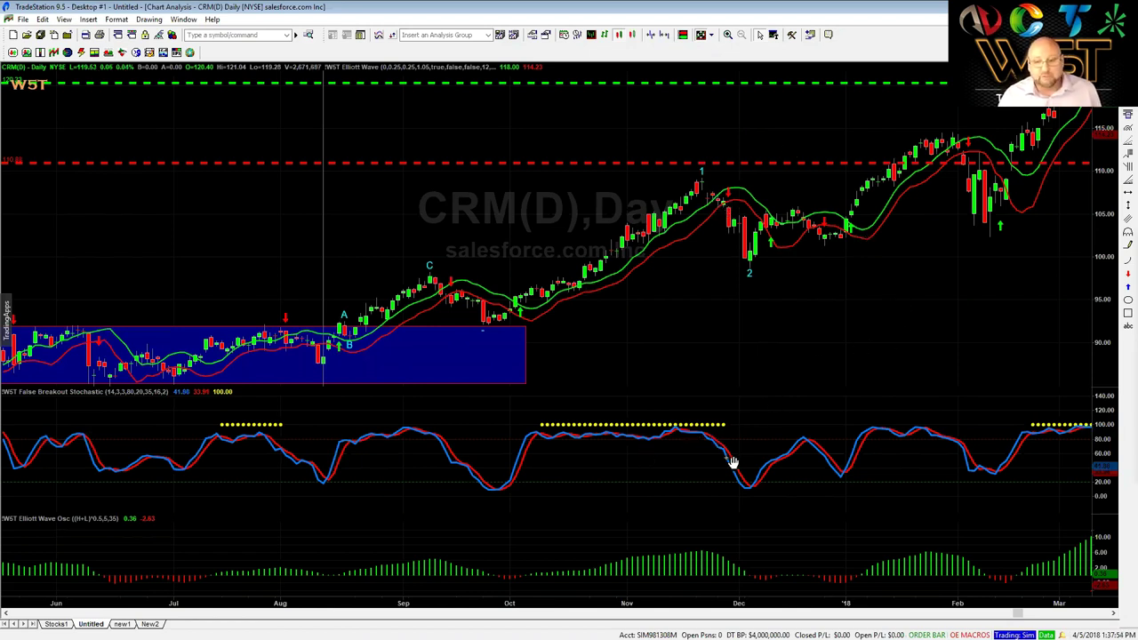
pyautogui.moveTo(889, 293); pyautogui.dragTo(539, 370)
pyautogui.moveTo(833, 302); pyautogui.dragTo(737, 351)
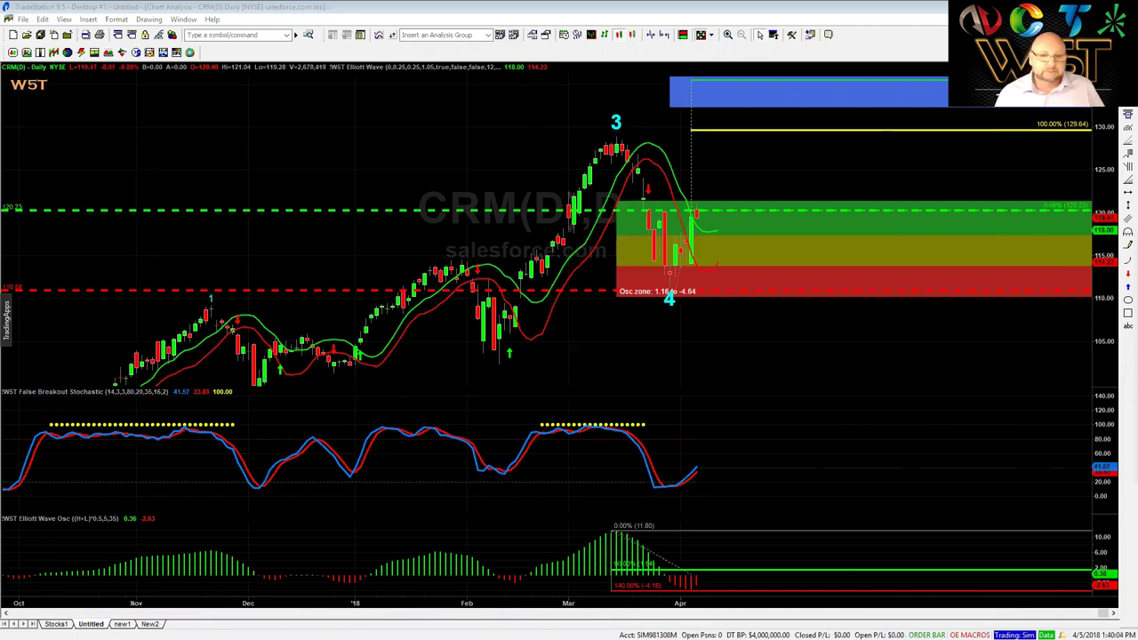
# Step: Switch to the NinjaTrader MU daily chart, maximize its window and duplicate the chart in a new tab
pyautogui.moveTo(1136, 205); pyautogui.dragTo(698, 141)
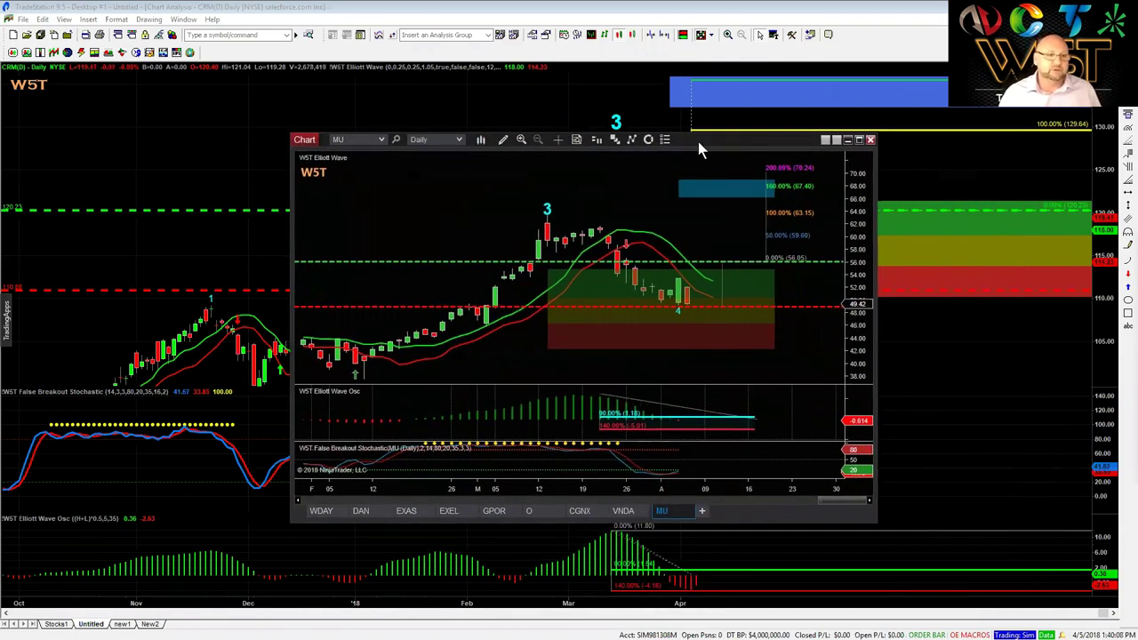
pyautogui.click(859, 141)
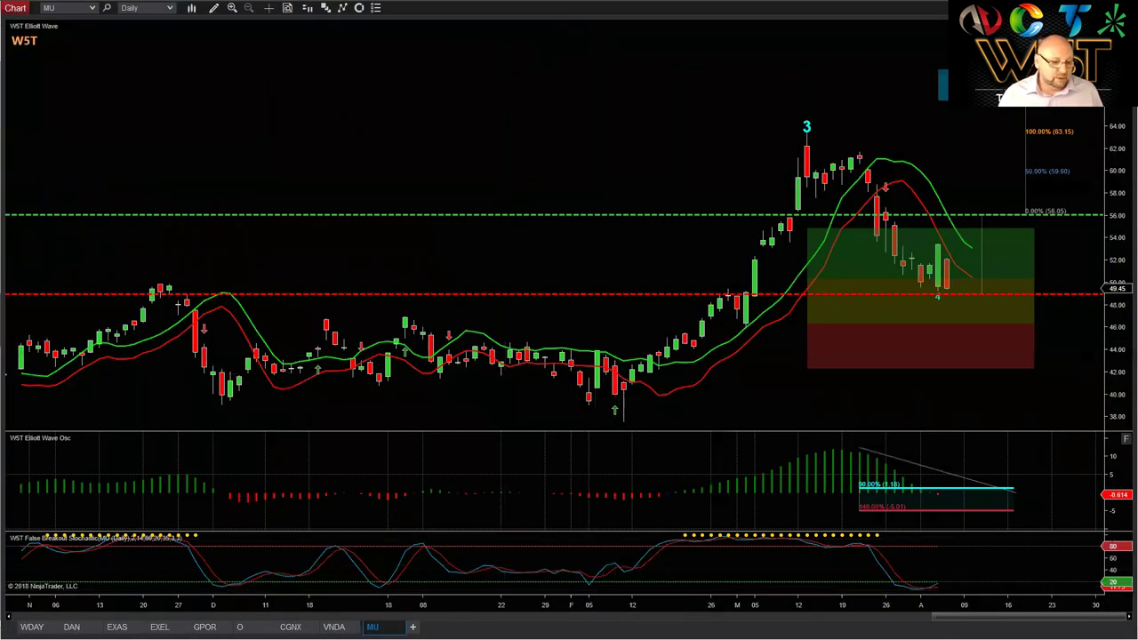
pyautogui.rightClick(389, 627)
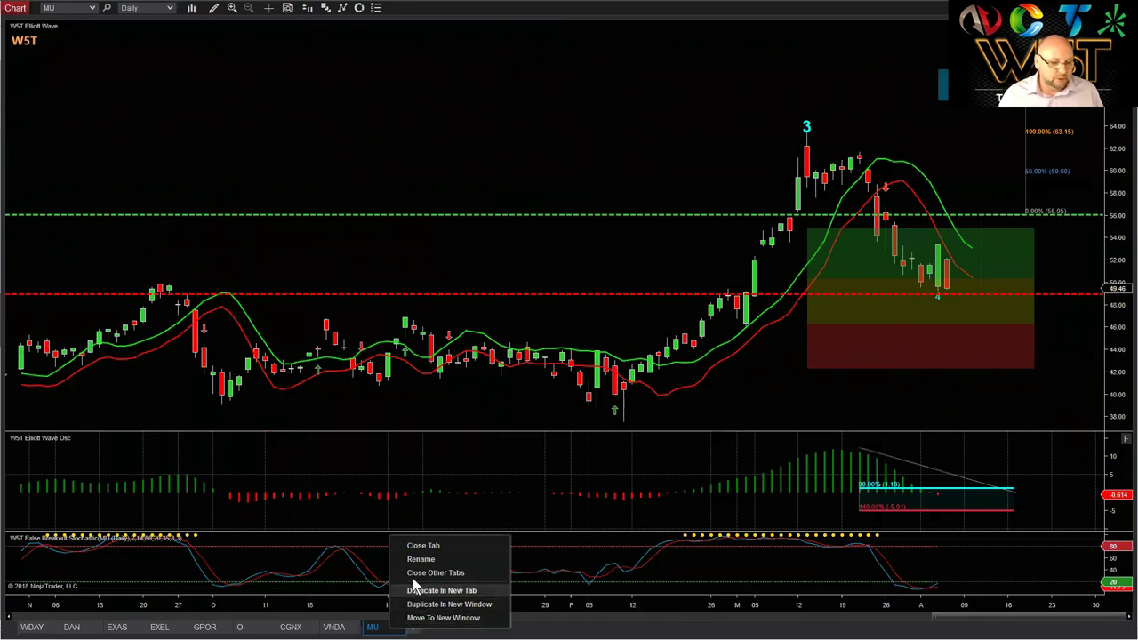
pyautogui.click(444, 590)
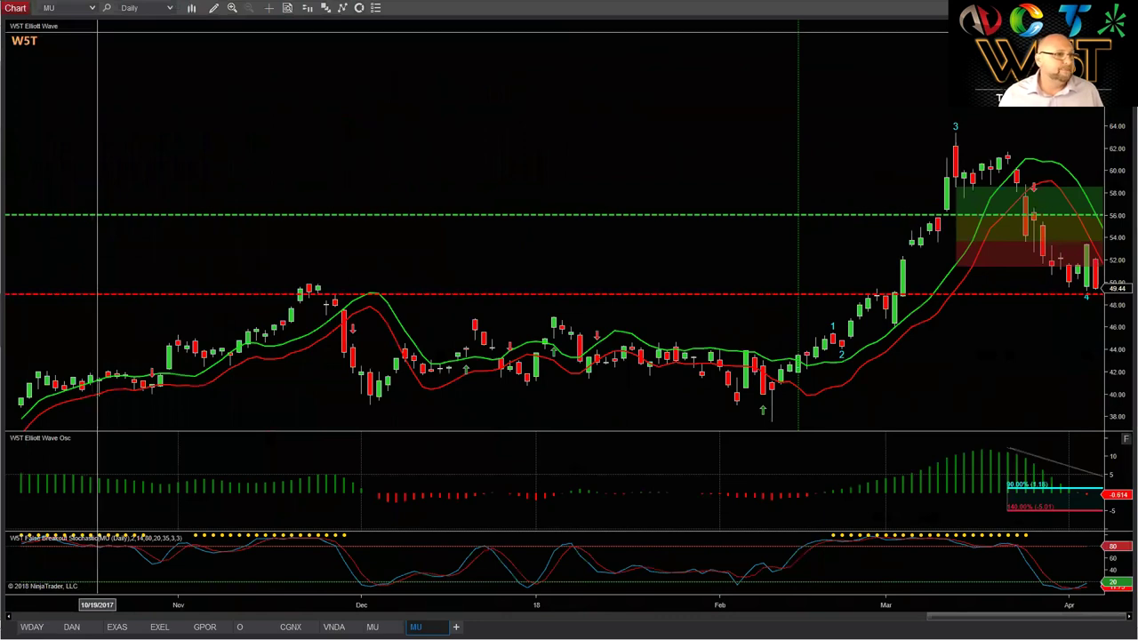
# Step: Change the duplicated chart's instrument to EURUSD from the FOREX list
pyautogui.click(96, 12)
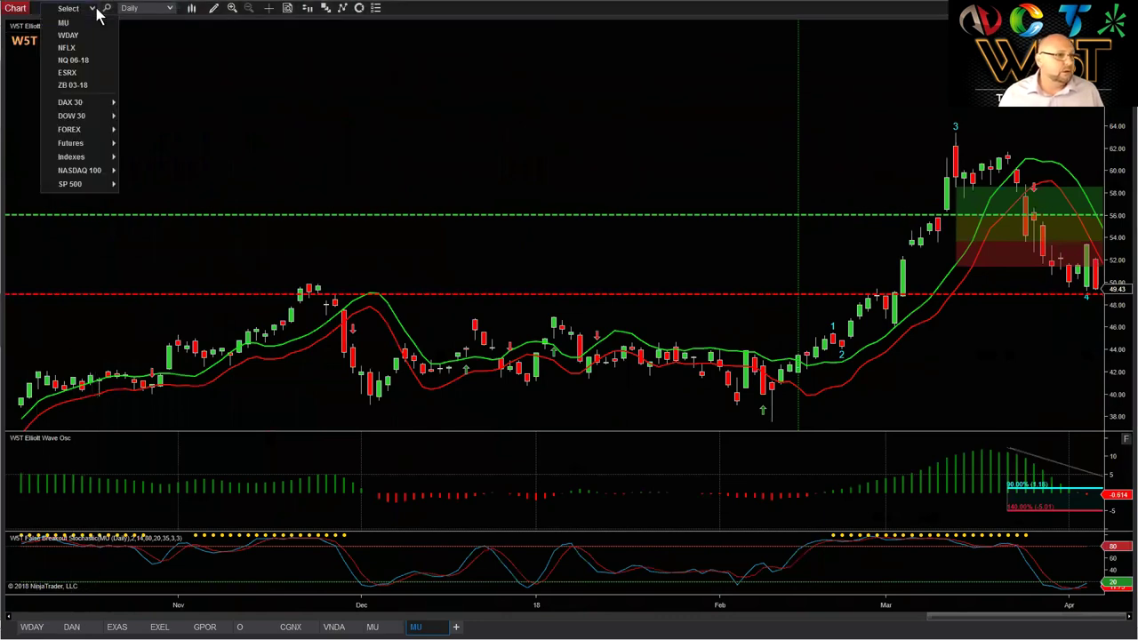
pyautogui.moveTo(93, 129)
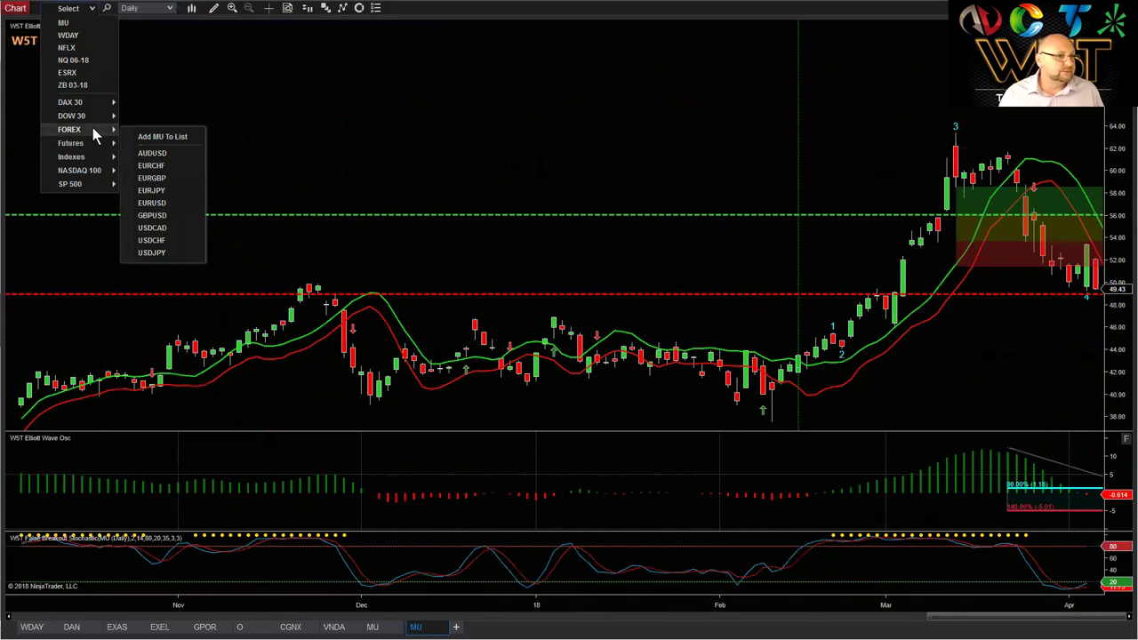
pyautogui.click(160, 204)
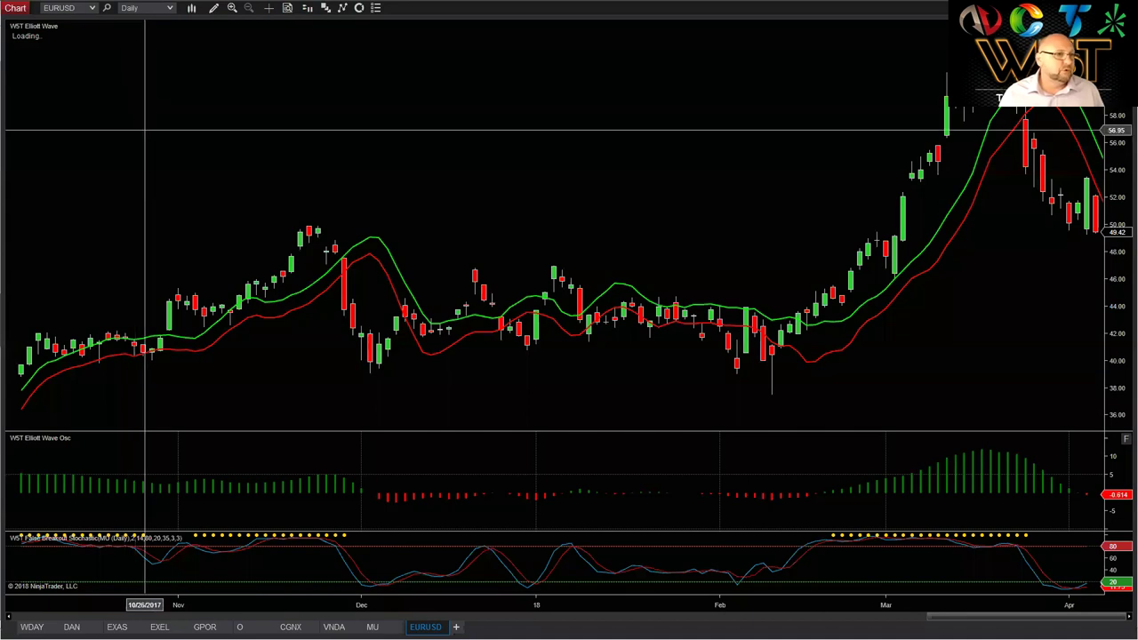
# Step: Set the EURUSD chart interval to 15 minutes and compress the time axis to fit several days of bars
pyautogui.click(169, 9)
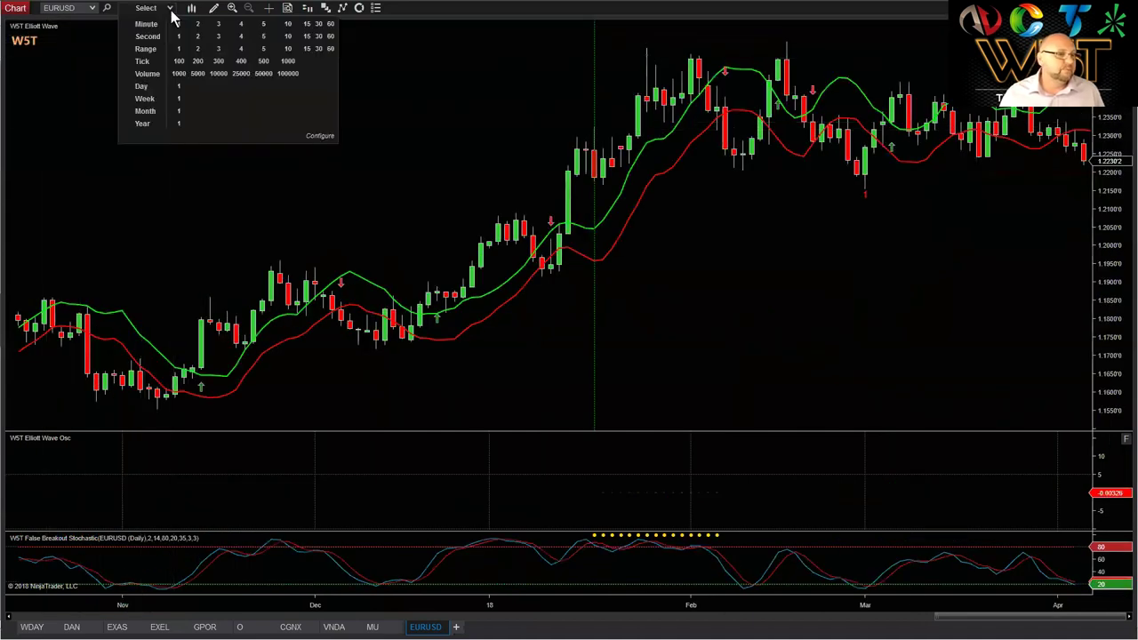
pyautogui.click(305, 24)
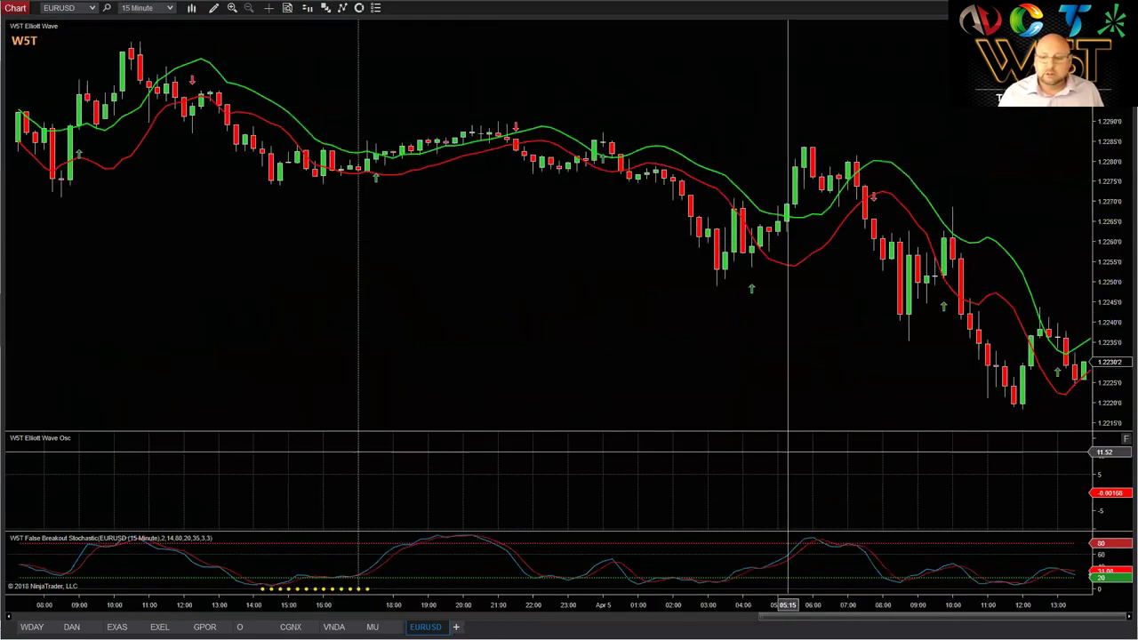
pyautogui.moveTo(774, 605); pyautogui.dragTo(866, 604)
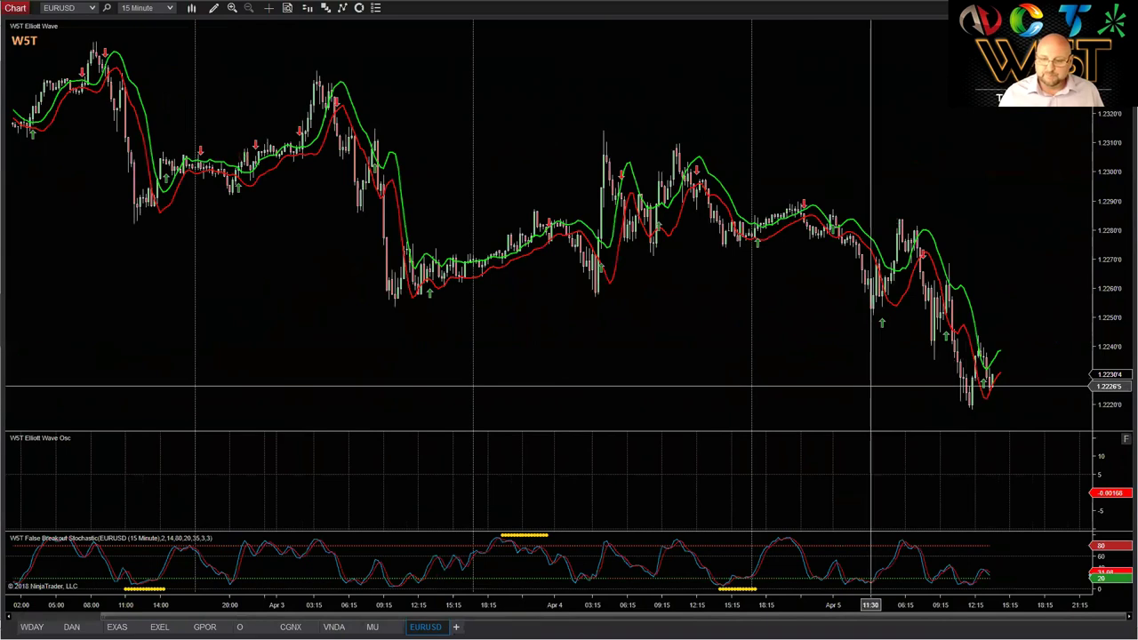
# Step: Change the EURUSD chart interval to 60 minutes
pyautogui.click(169, 11)
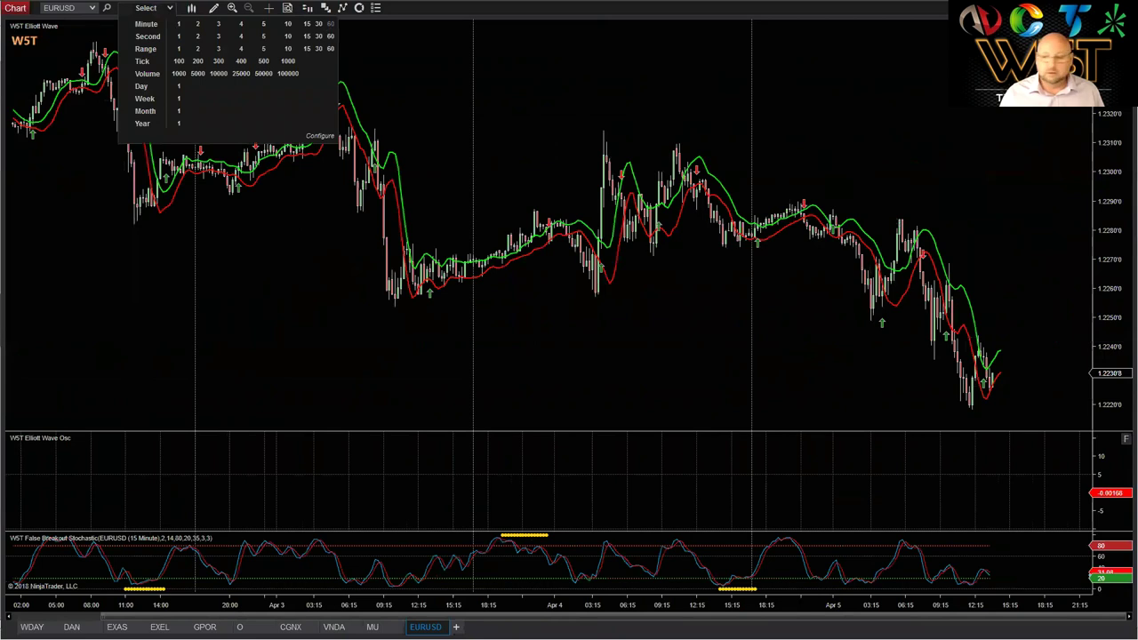
pyautogui.click(330, 23)
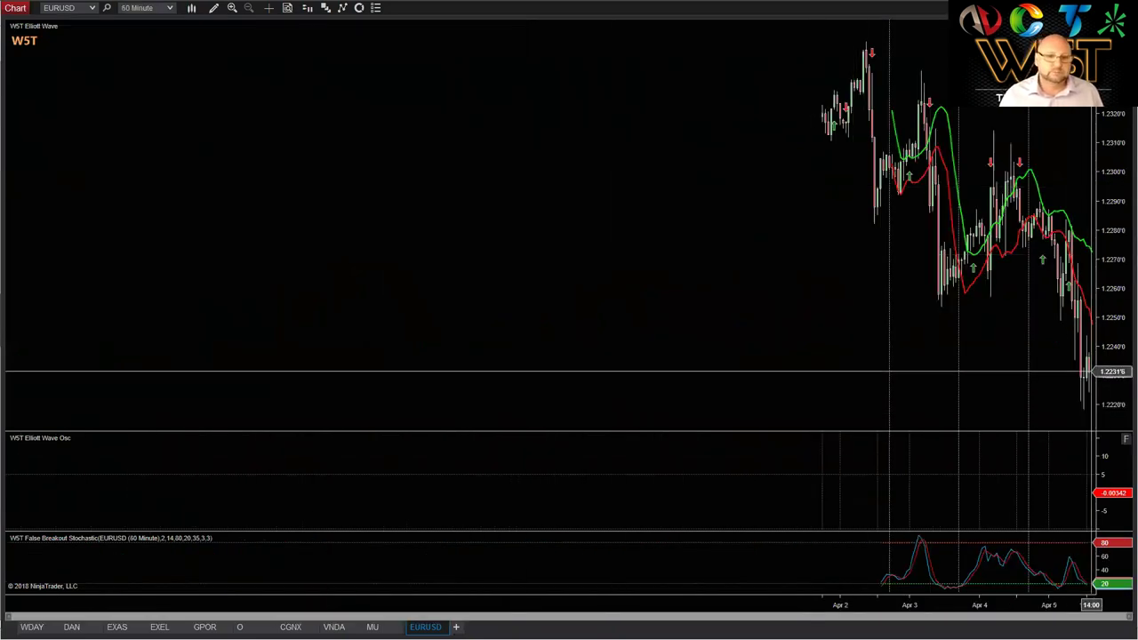
# Step: Set the EURUSD data series to load 60 days of history and leave empty space after the latest bars
pyautogui.rightClick(596, 236)
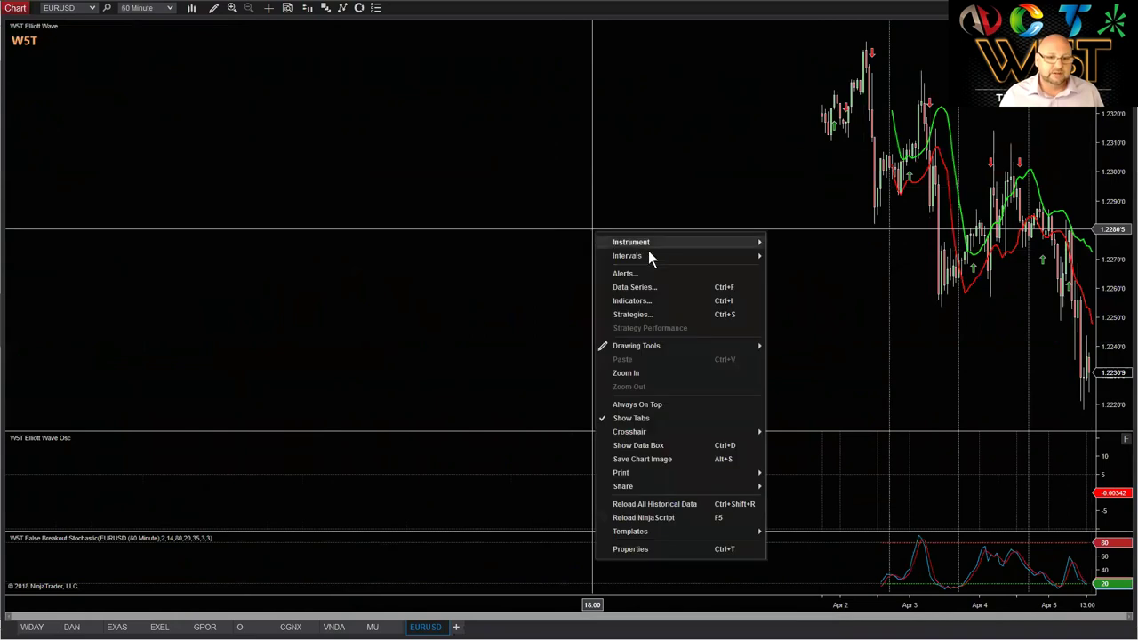
pyautogui.click(659, 284)
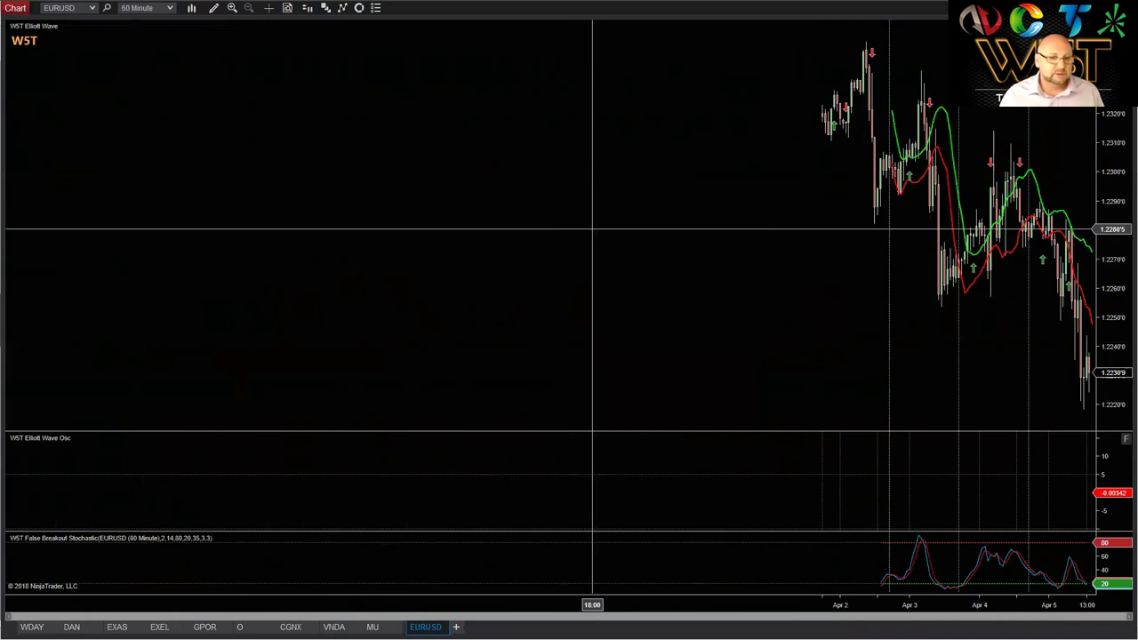
pyautogui.click(648, 284)
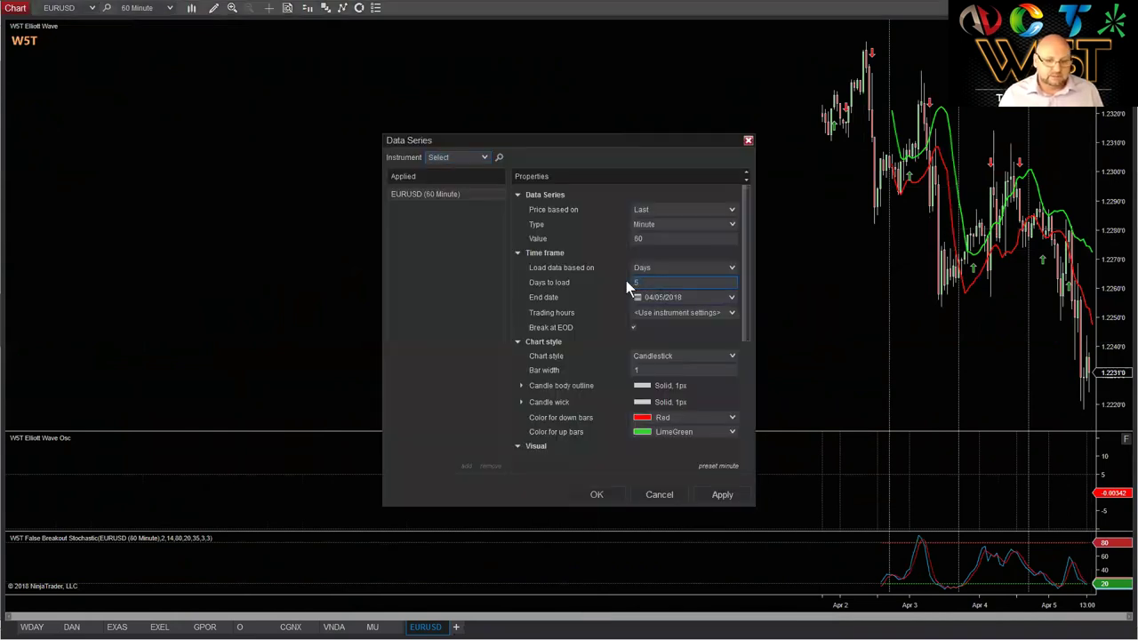
pyautogui.write('50')
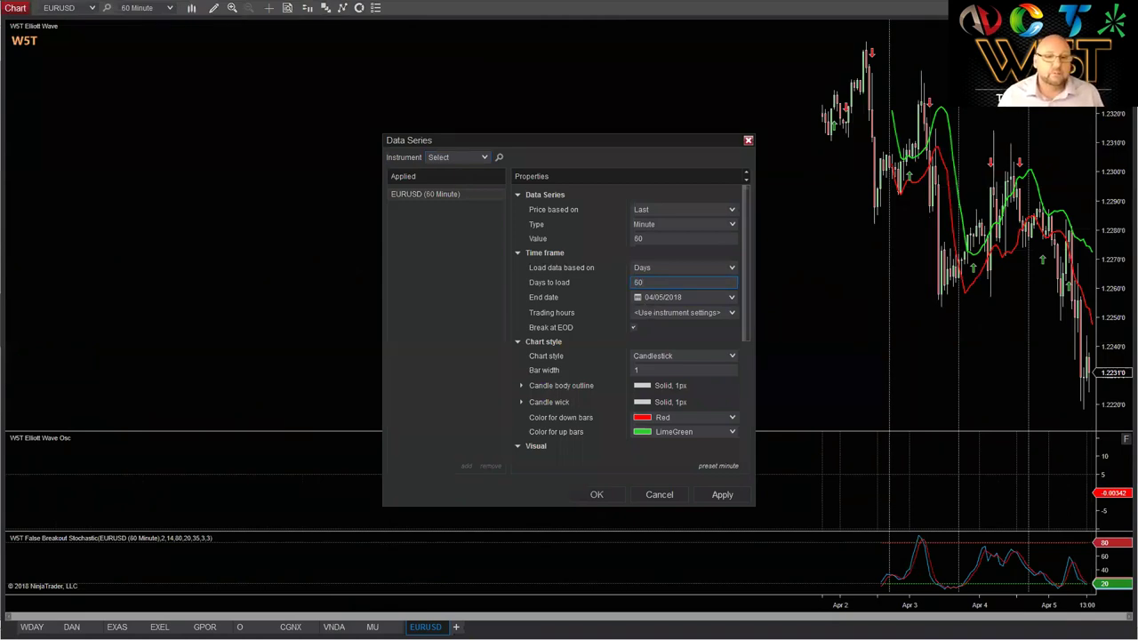
pyautogui.press('Return')
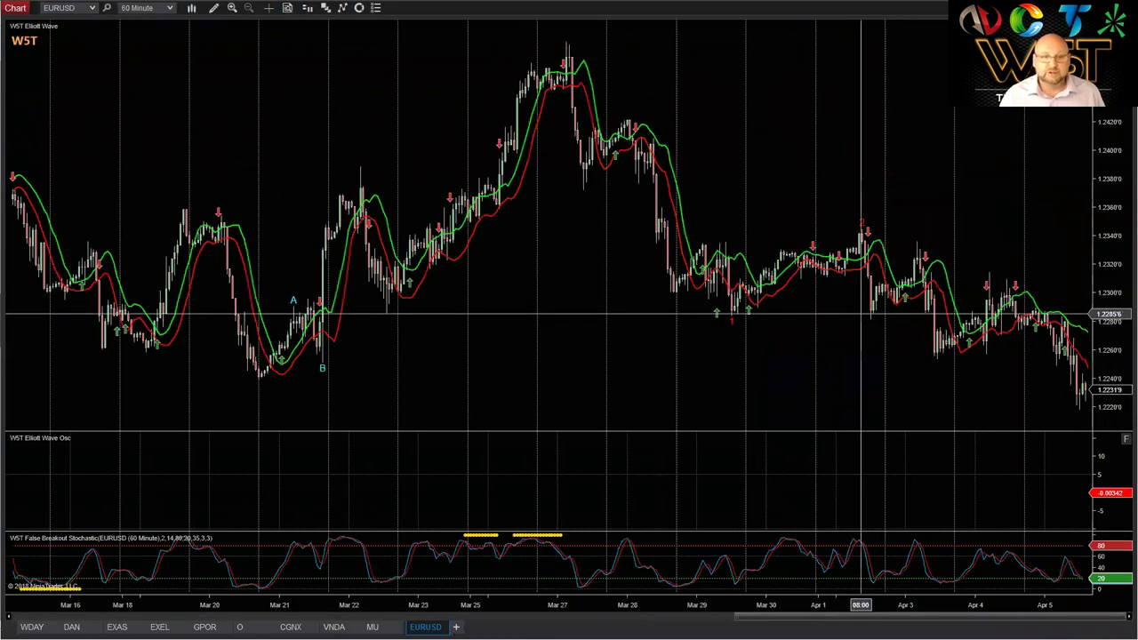
pyautogui.scroll(-3, 960, 244)
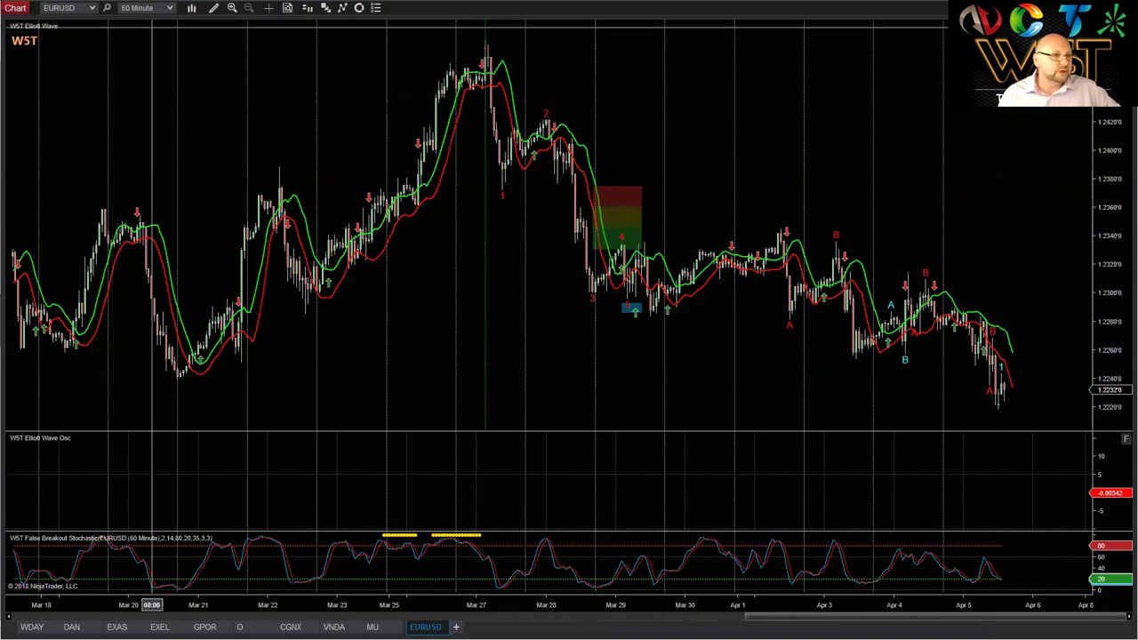
# Step: Change the EURUSD chart interval to 15 minutes, with space after the latest bars and a compressed price scale
pyautogui.click(170, 10)
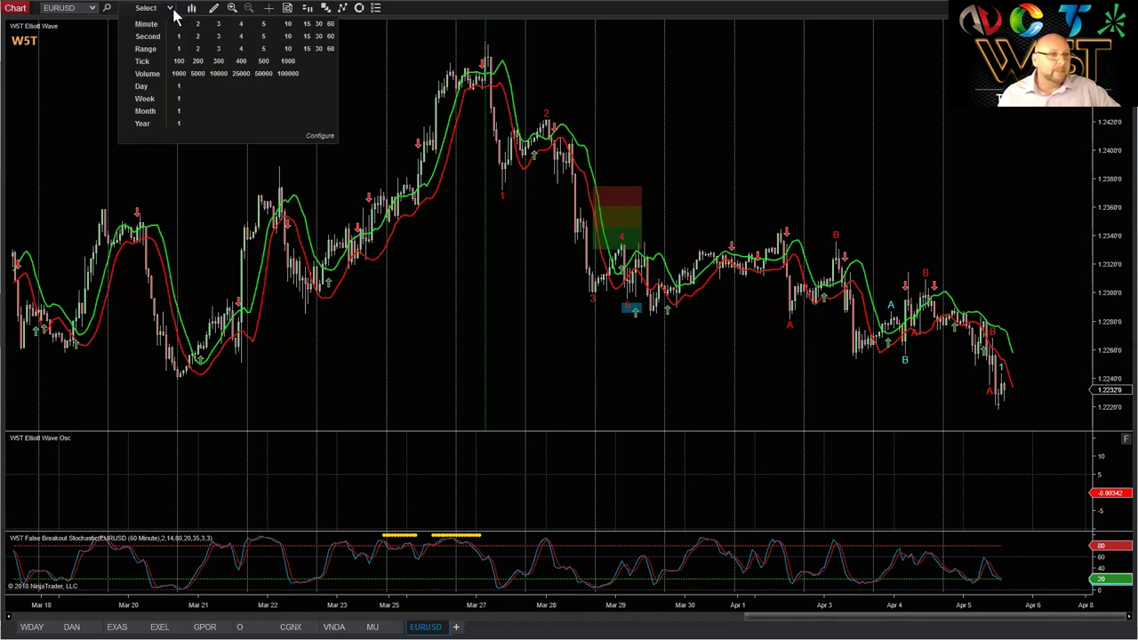
pyautogui.click(306, 23)
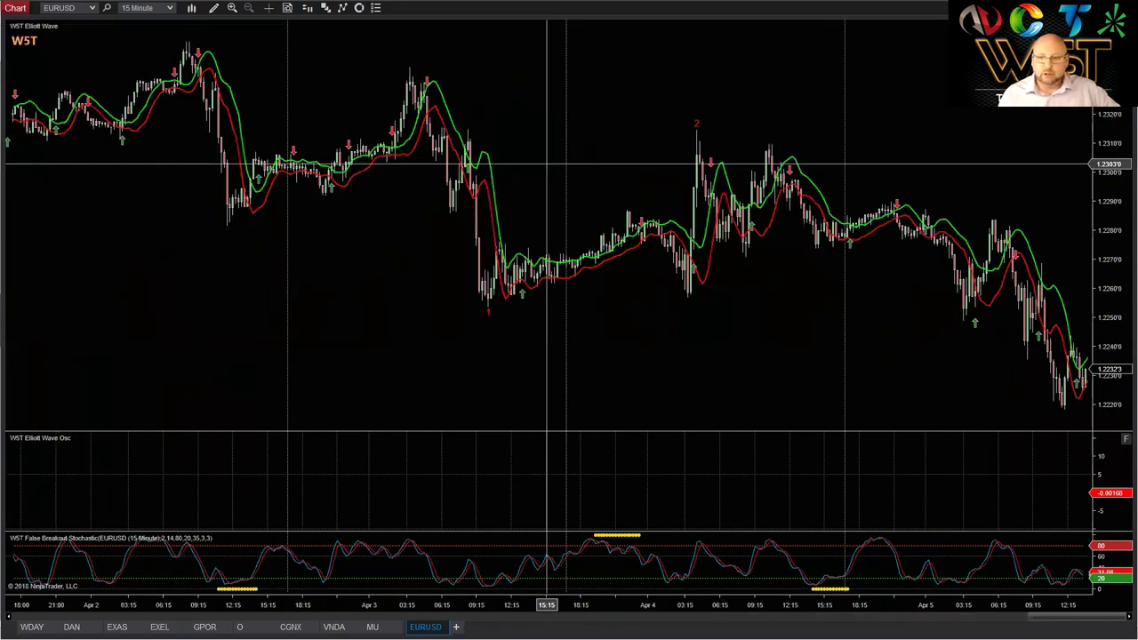
pyautogui.moveTo(861, 353); pyautogui.dragTo(770, 315)
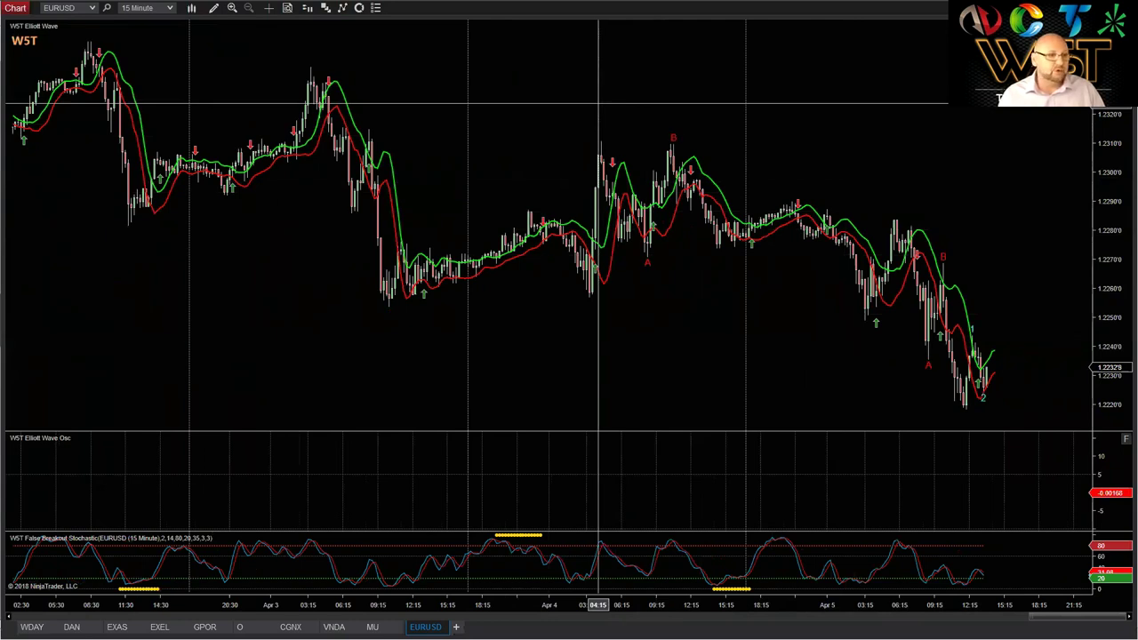
pyautogui.moveTo(1115, 160); pyautogui.dragTo(1118, 223)
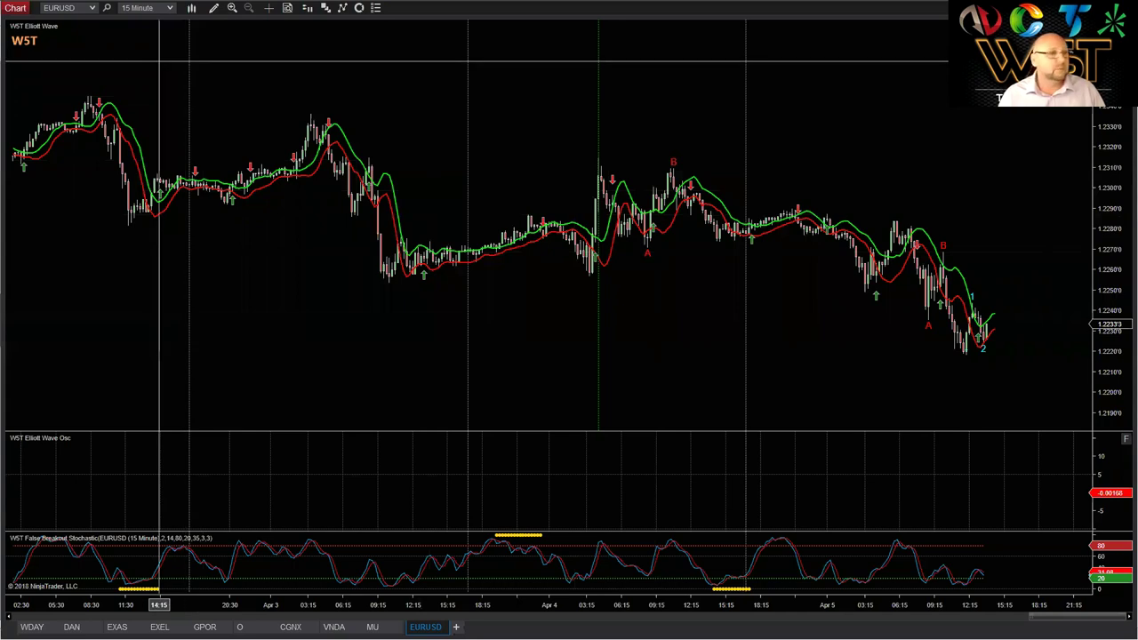
# Step: Change the EURUSD chart interval to 5 minutes and widen the bars, leaving space for the pullback and target zones
pyautogui.click(170, 8)
pyautogui.click(264, 24)
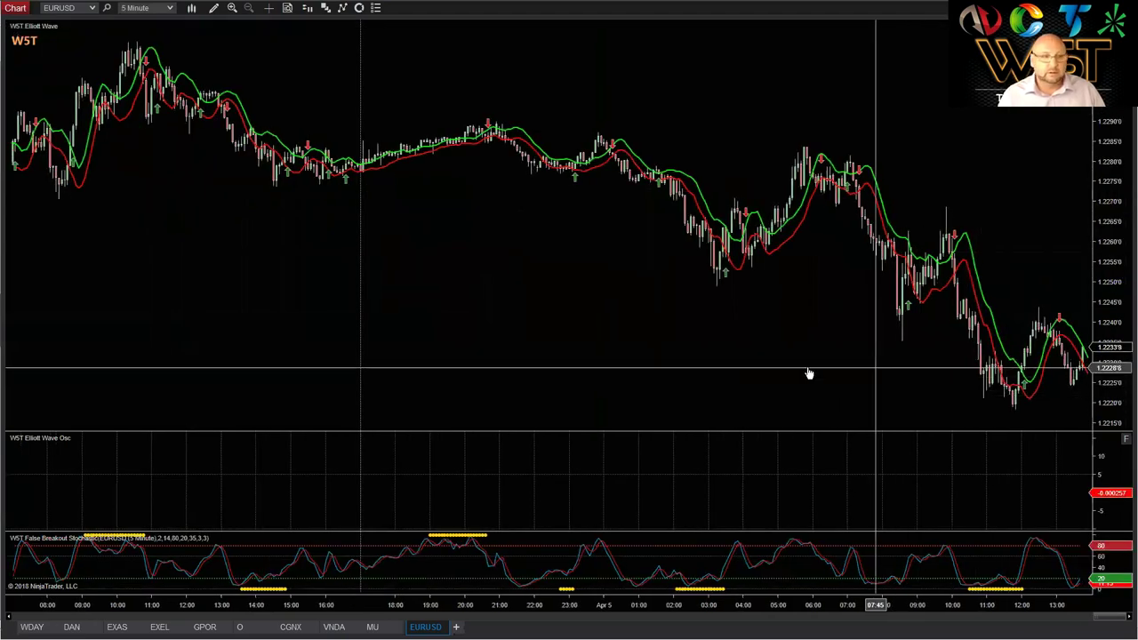
pyautogui.scroll(-5, 809, 373)
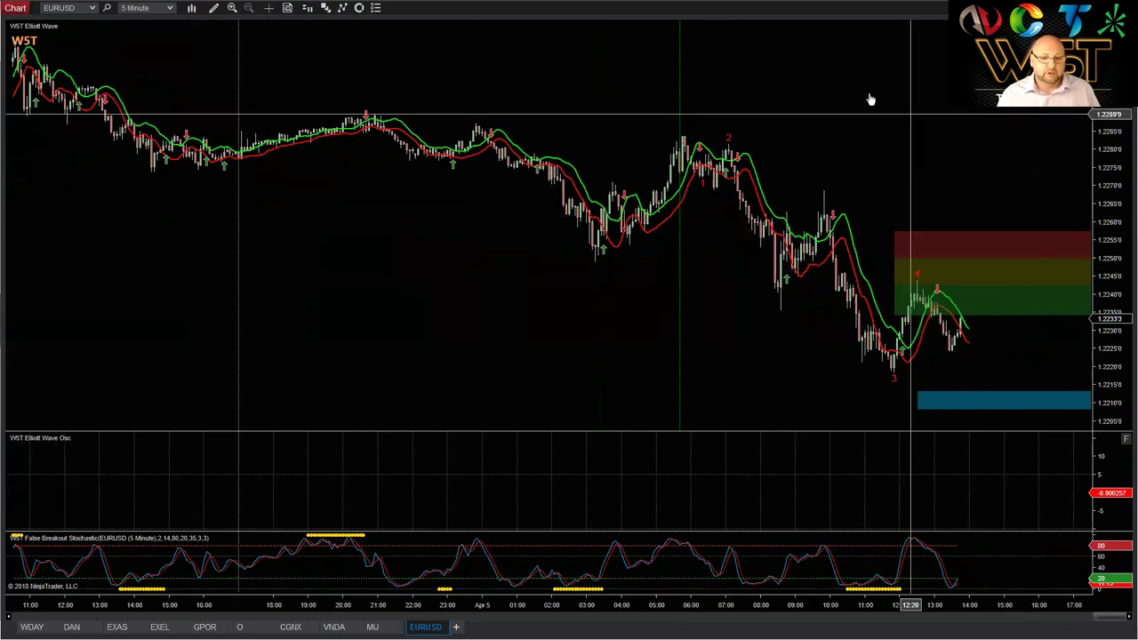
pyautogui.scroll(-3, 899, 171)
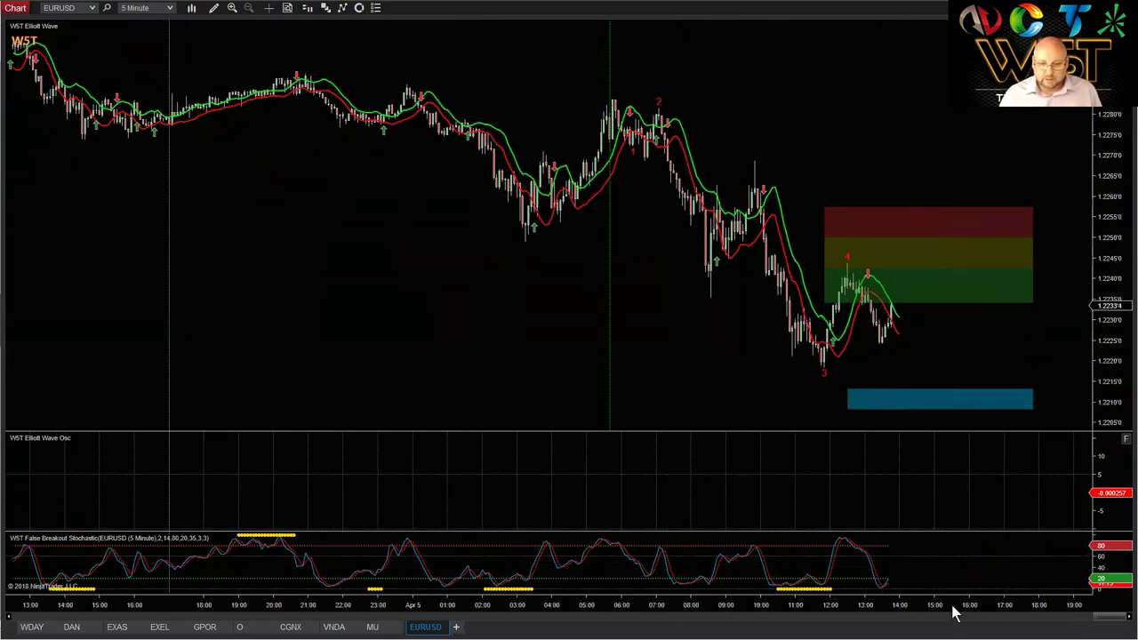
pyautogui.moveTo(953, 612); pyautogui.dragTo(724, 573)
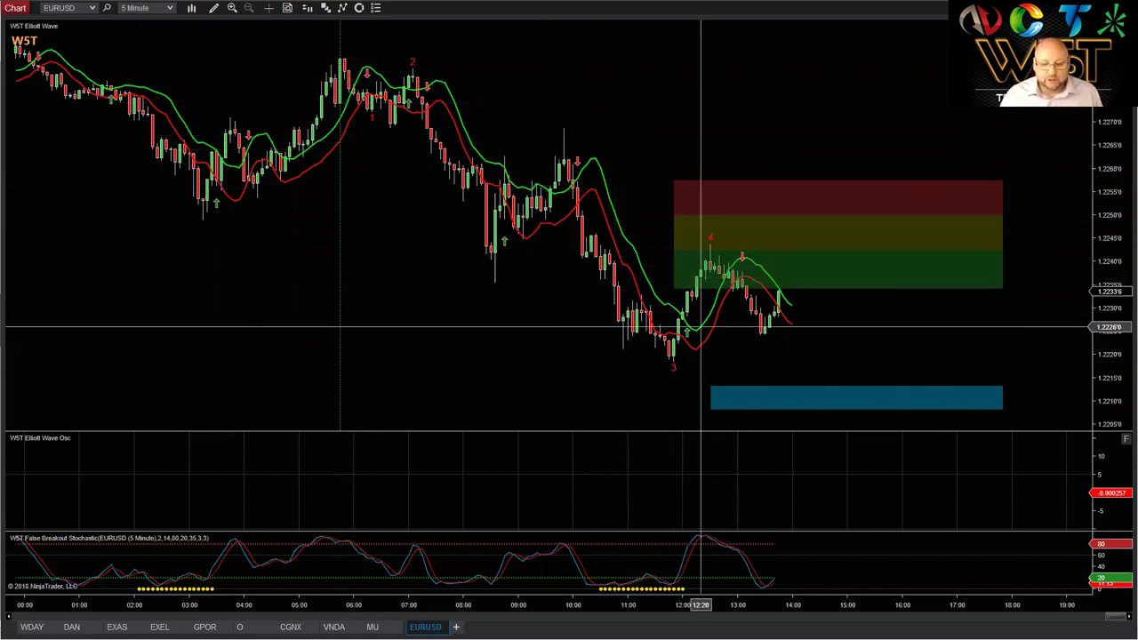
pyautogui.moveTo(896, 605); pyautogui.dragTo(778, 604)
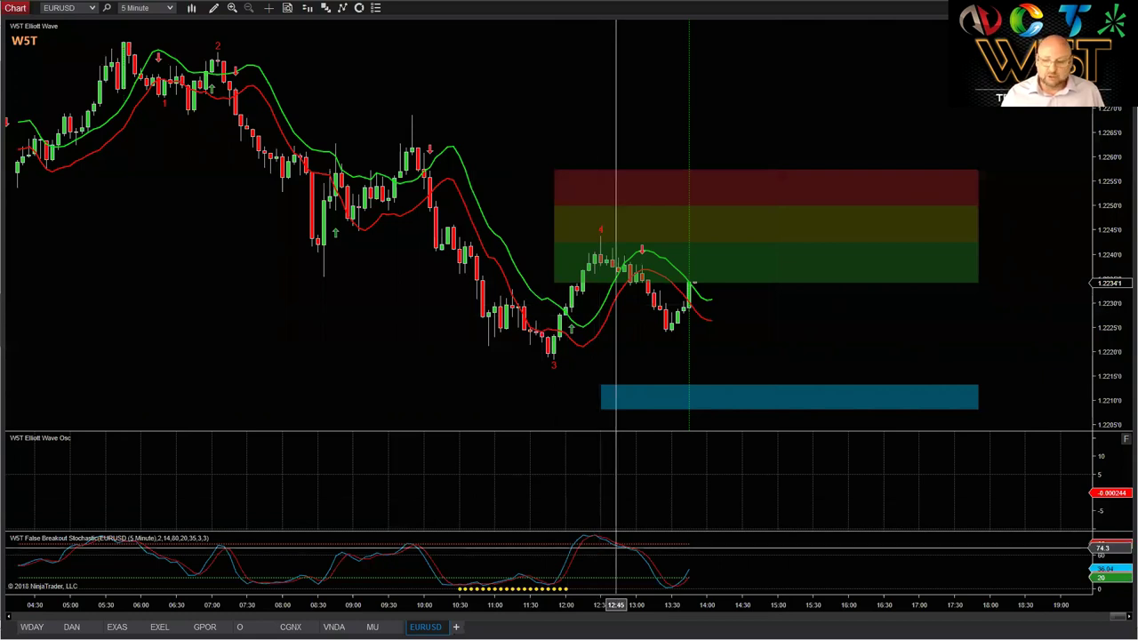
# Step: Return the Elliott Wave Osc panel's fixed vertical scale to automatic scaling
pyautogui.doubleClick(1108, 483)
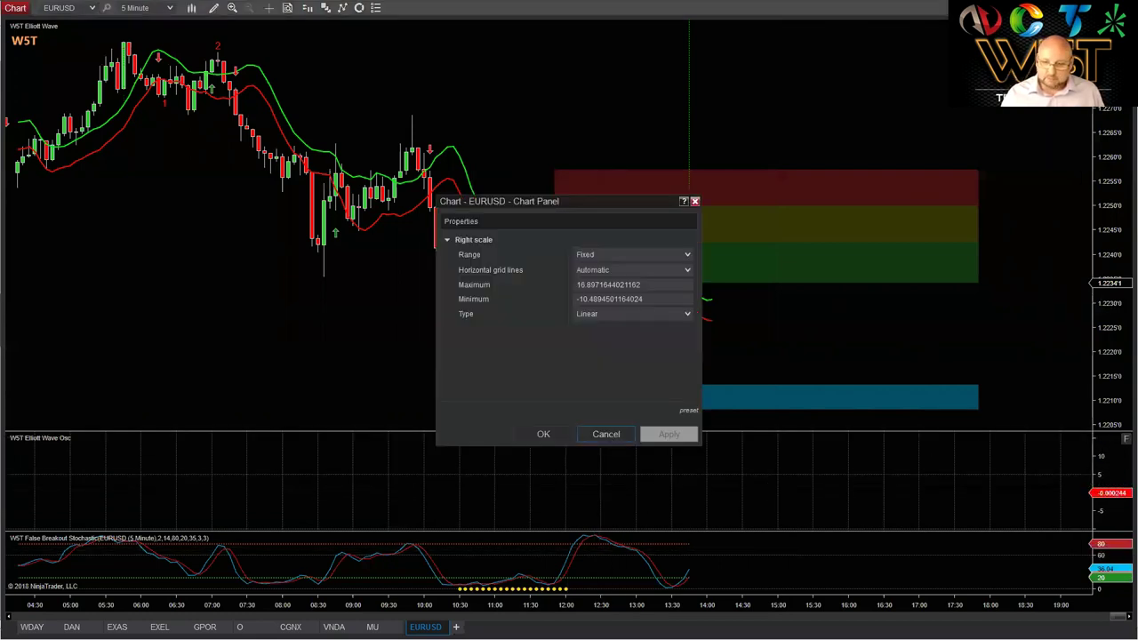
pyautogui.press('Escape')
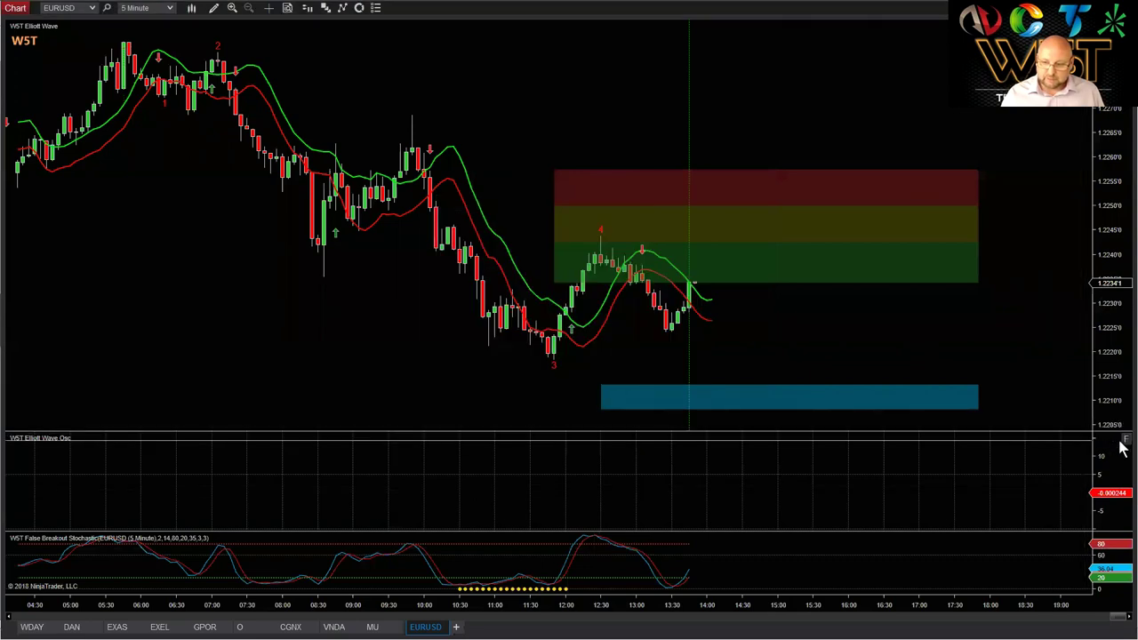
pyautogui.moveTo(1110, 445); pyautogui.dragTo(1110, 449)
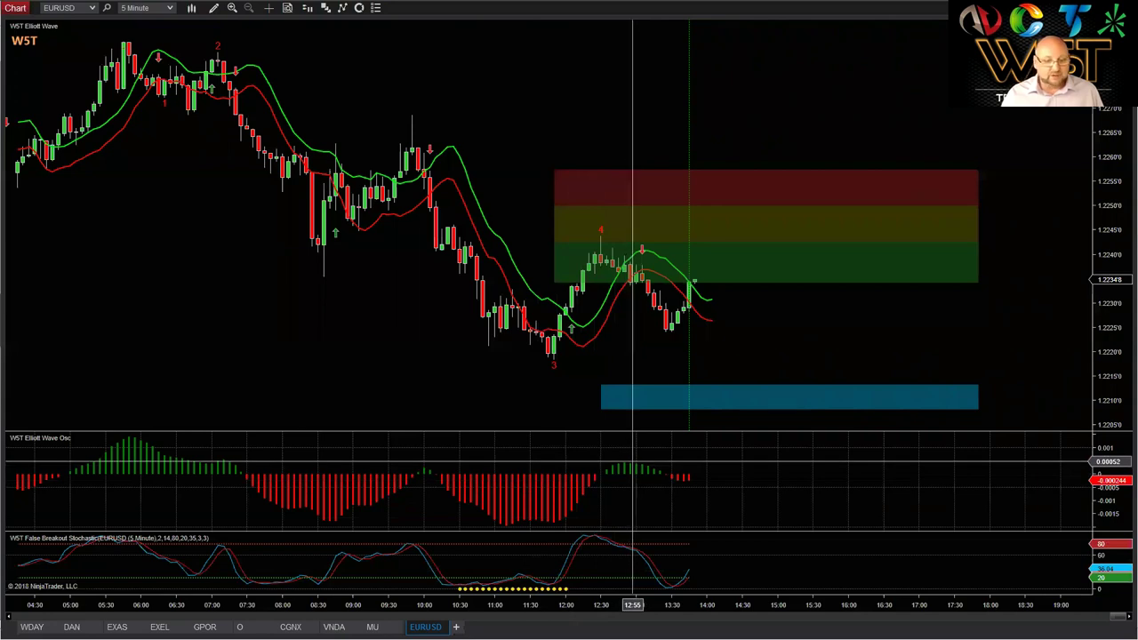
# Step: Draw Fibonacci Extensions on the oscillator from its low of about -0.0019 near 12:00 to the zero line near 13:30 and back to the low
pyautogui.click(214, 8)
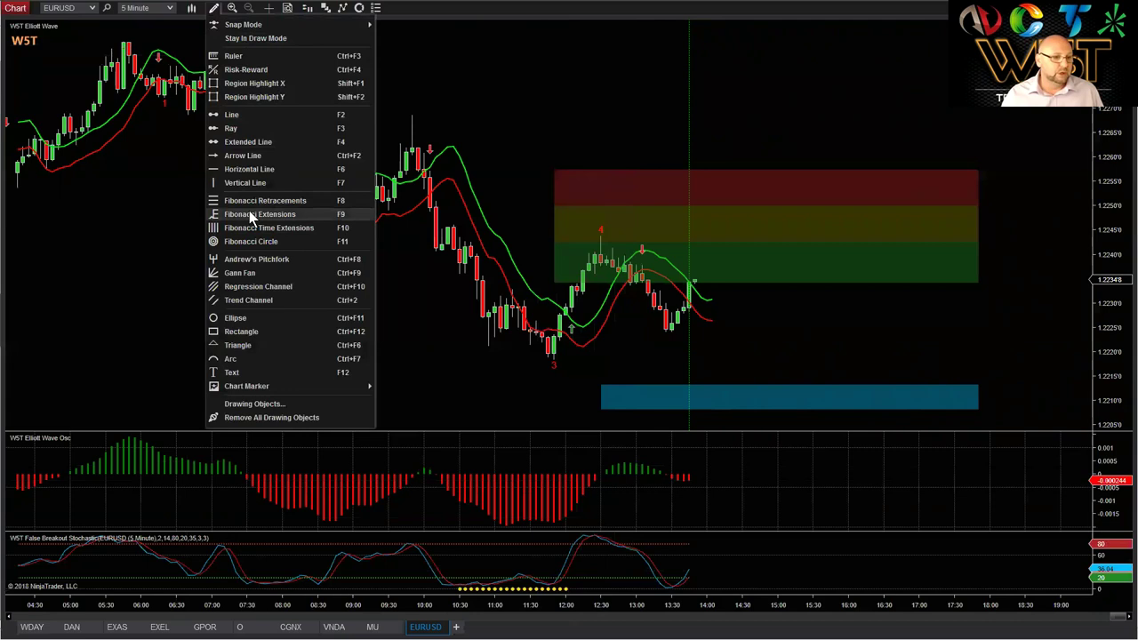
pyautogui.click(570, 511)
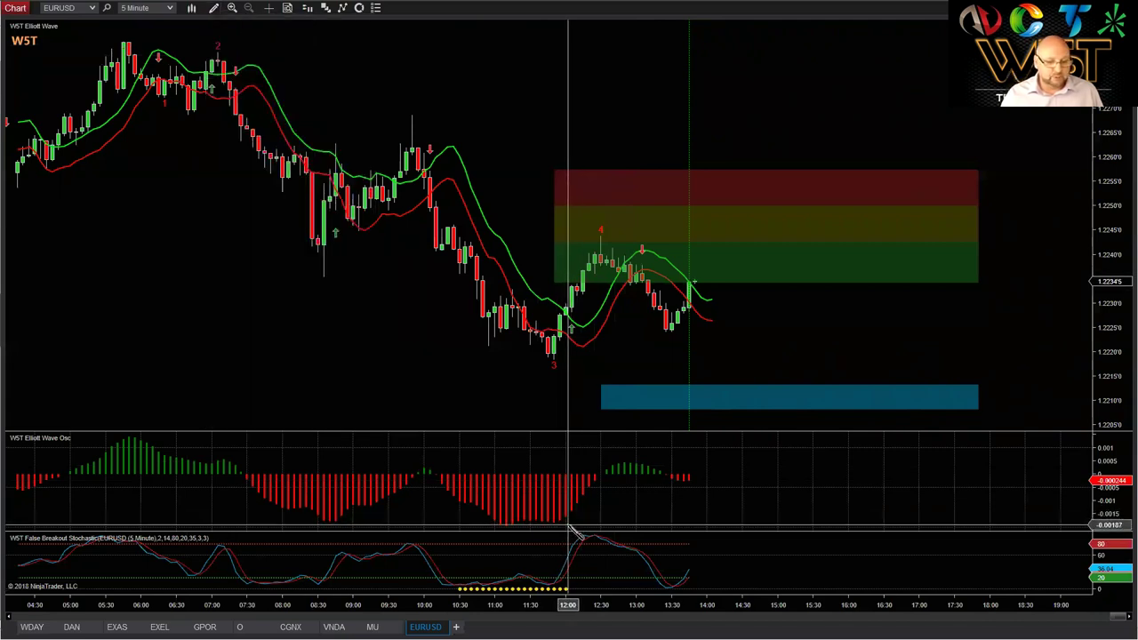
pyautogui.click(570, 525)
pyautogui.click(594, 477)
pyautogui.moveTo(637, 484); pyautogui.dragTo(671, 476)
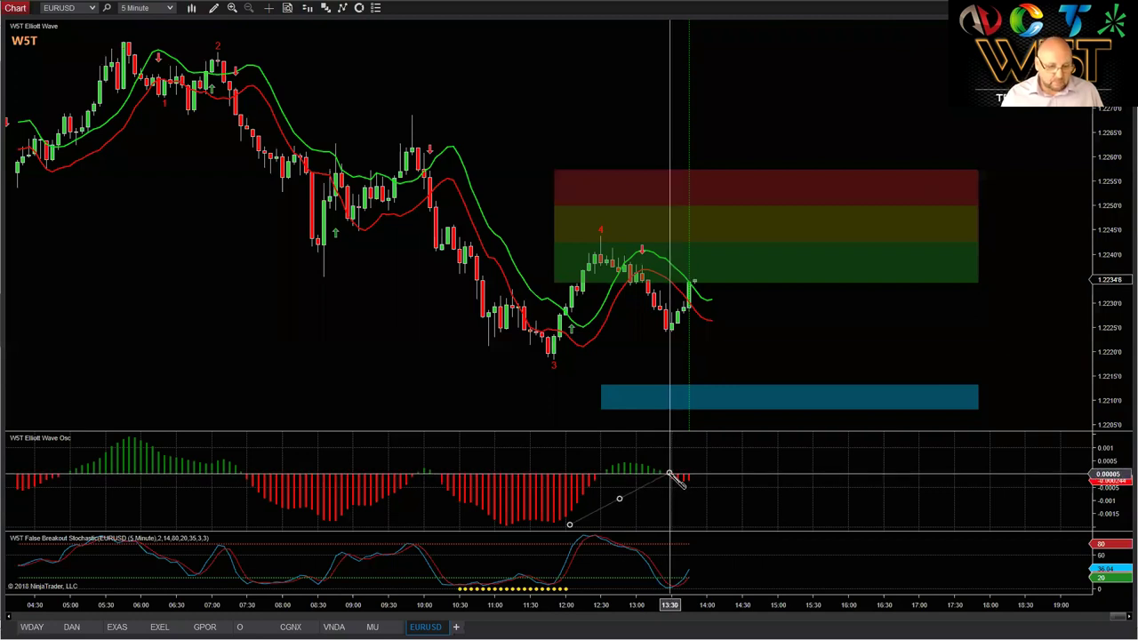
pyautogui.click(672, 476)
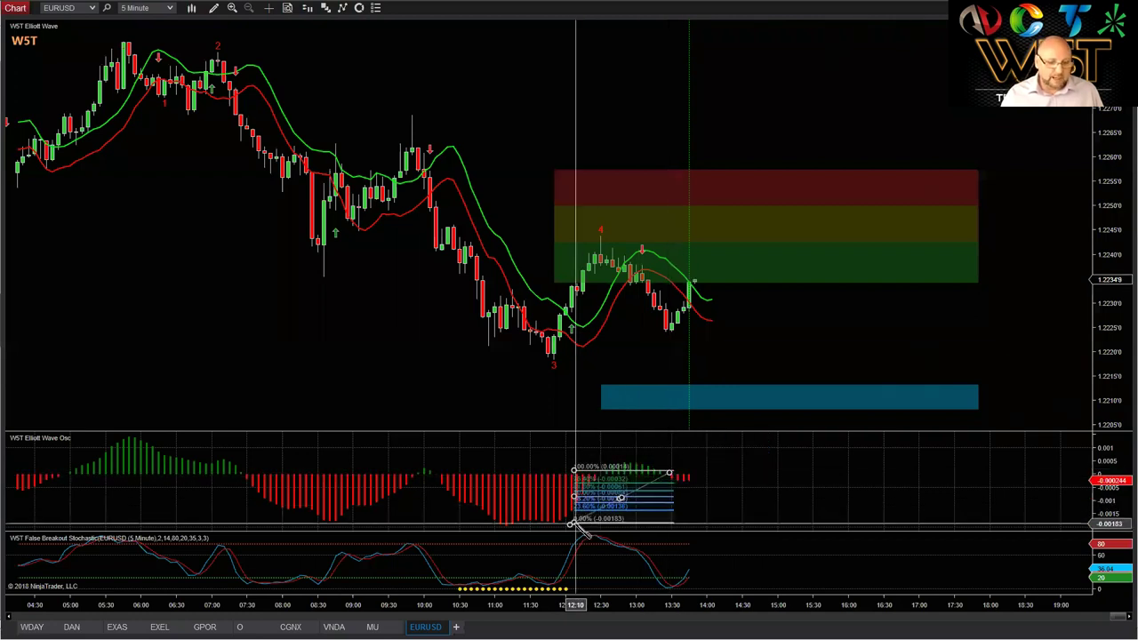
pyautogui.click(572, 526)
pyautogui.click(620, 502)
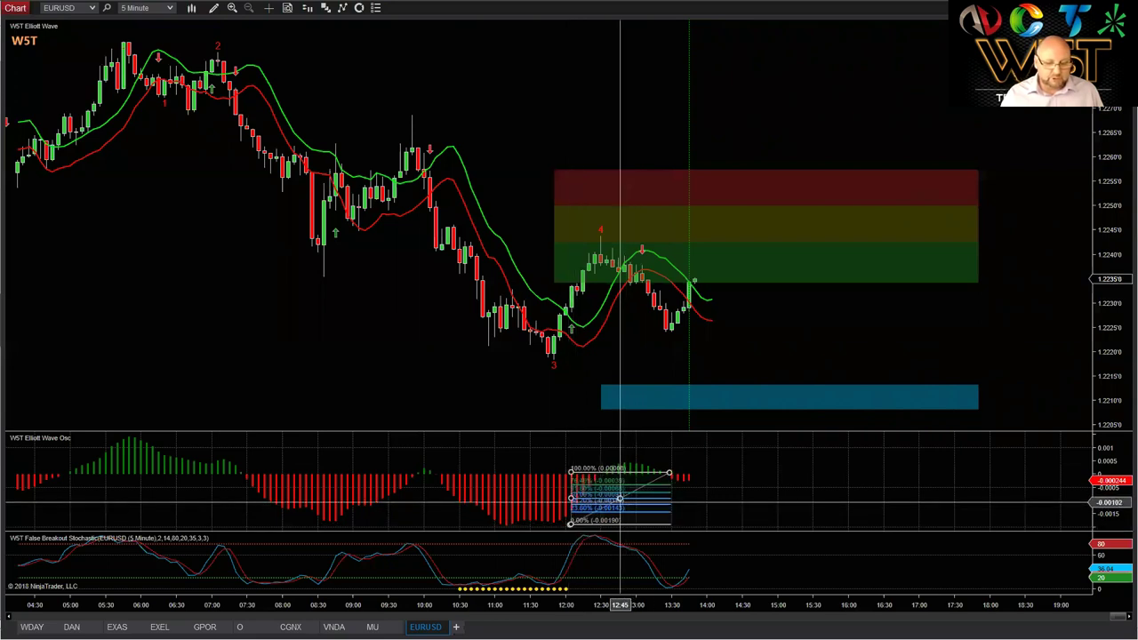
# Step: Apply the saved Oscillator Pullback template to the Fibonacci extensions on the oscillator
pyautogui.rightClick(620, 502)
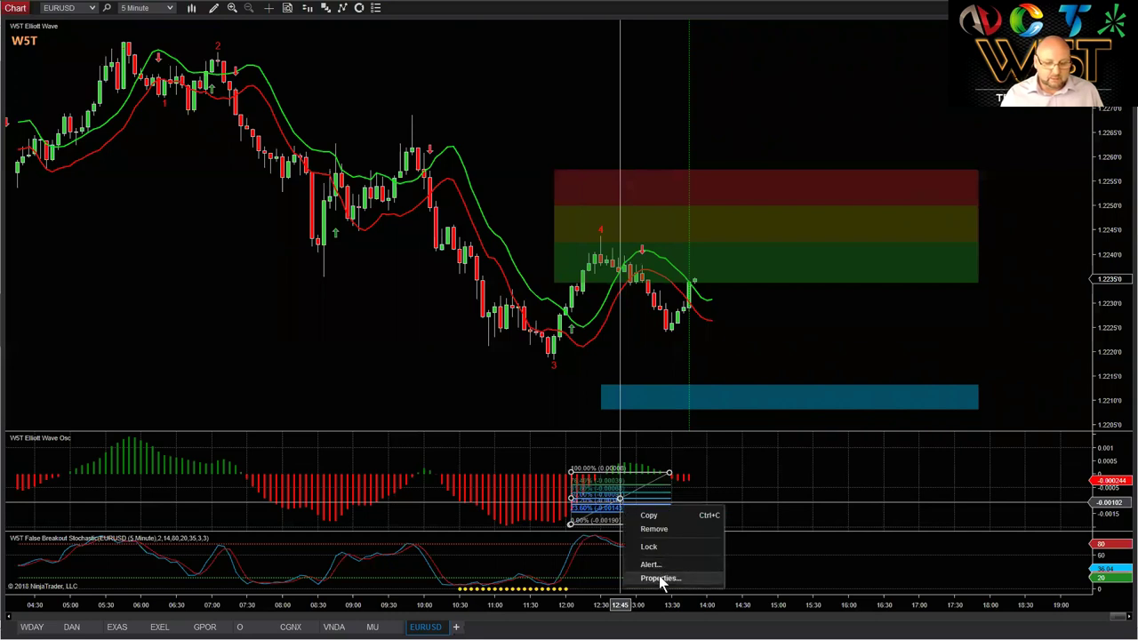
pyautogui.click(658, 578)
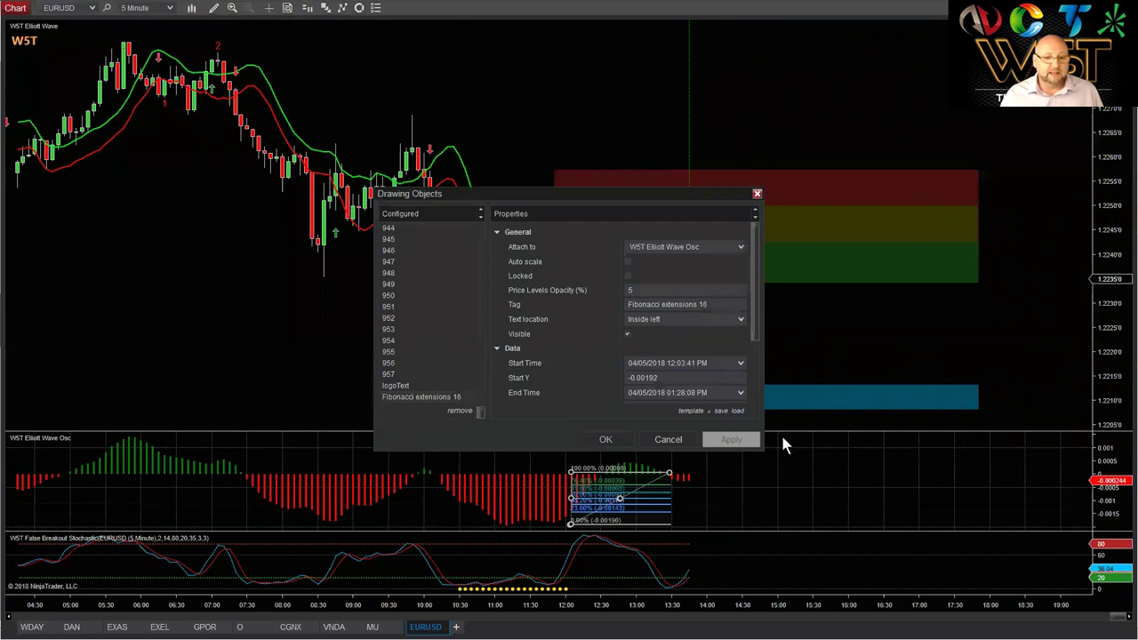
pyautogui.click(737, 413)
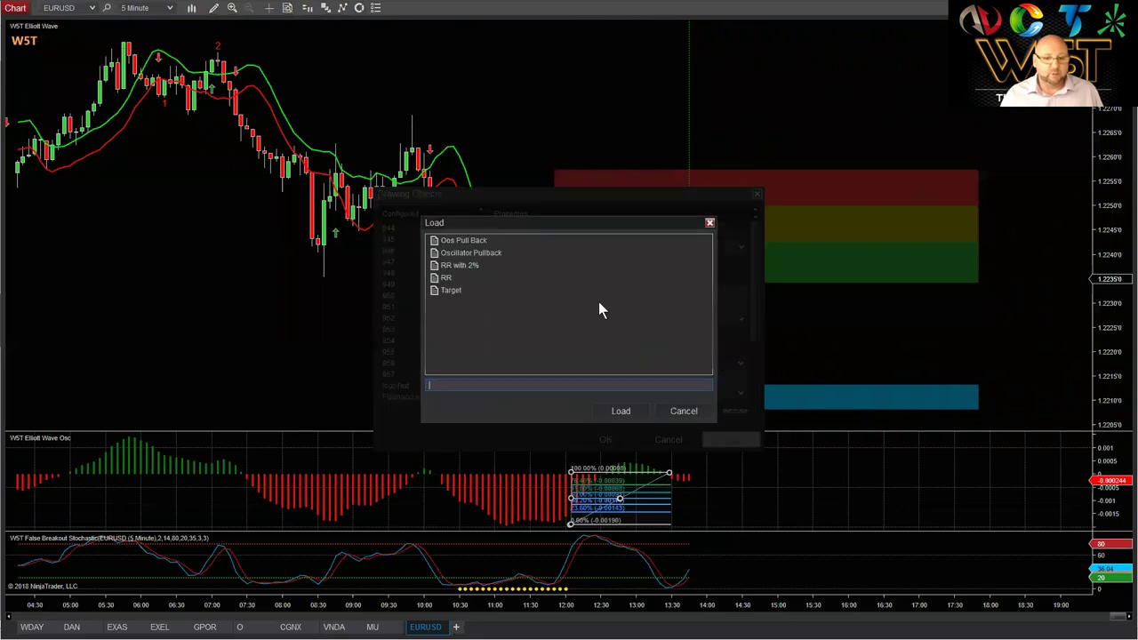
pyautogui.click(480, 253)
pyautogui.click(622, 411)
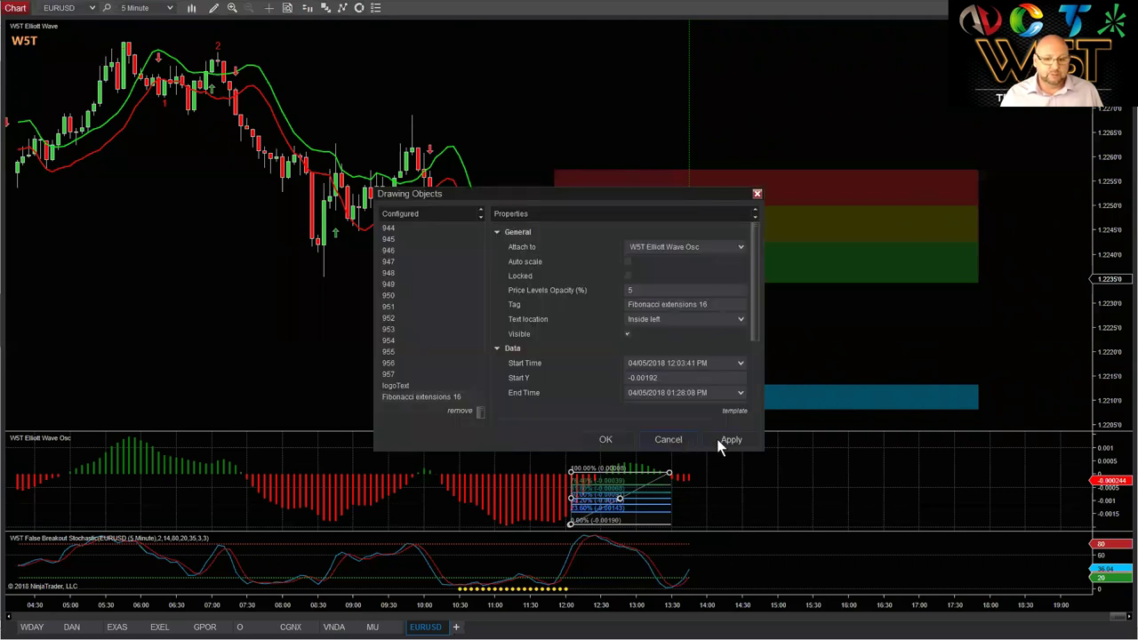
pyautogui.click(606, 439)
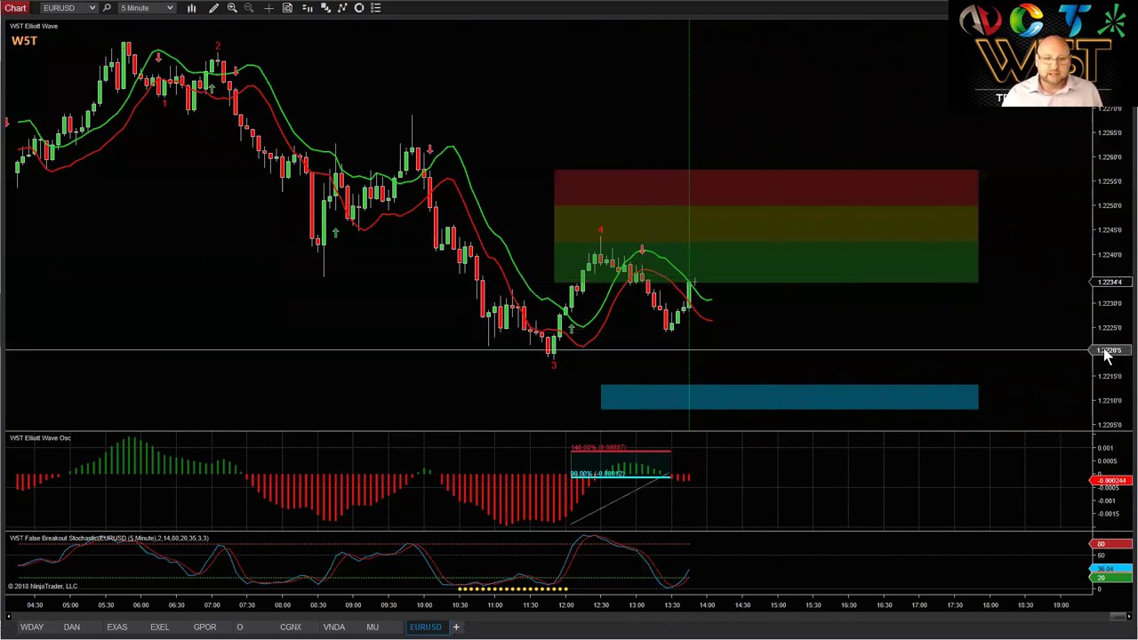
# Step: Add a horizontal line at the wave 4 high on the price chart, at about 1.2244
pyautogui.scroll(3, 835, 310)
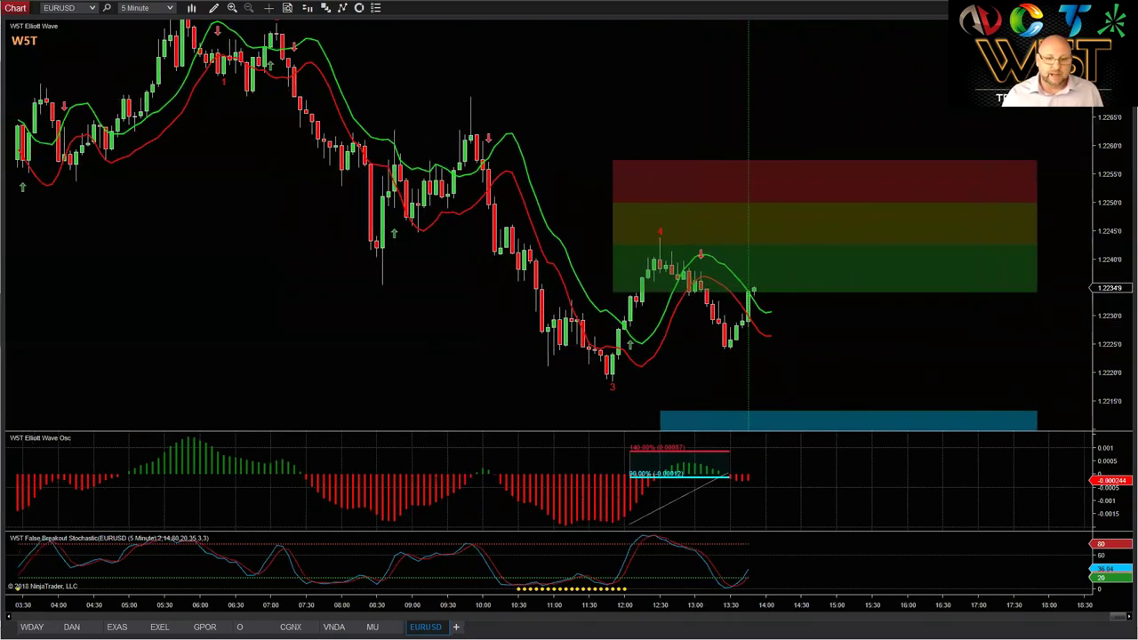
pyautogui.scroll(1, 859, 307)
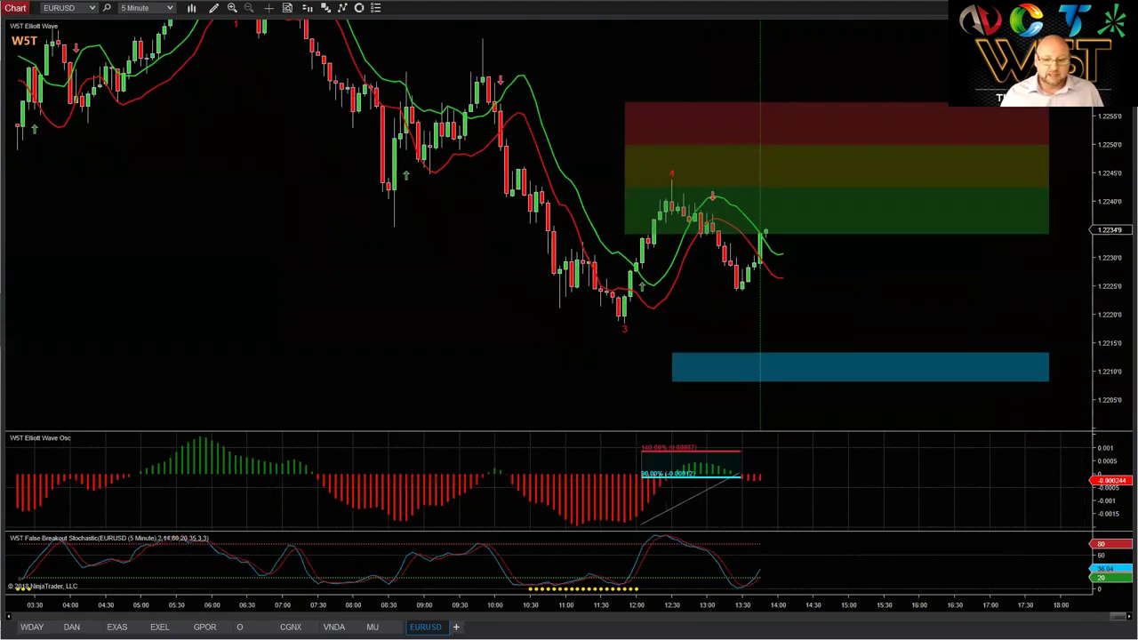
pyautogui.moveTo(826, 612); pyautogui.dragTo(755, 608)
pyautogui.scroll(2, 859, 308)
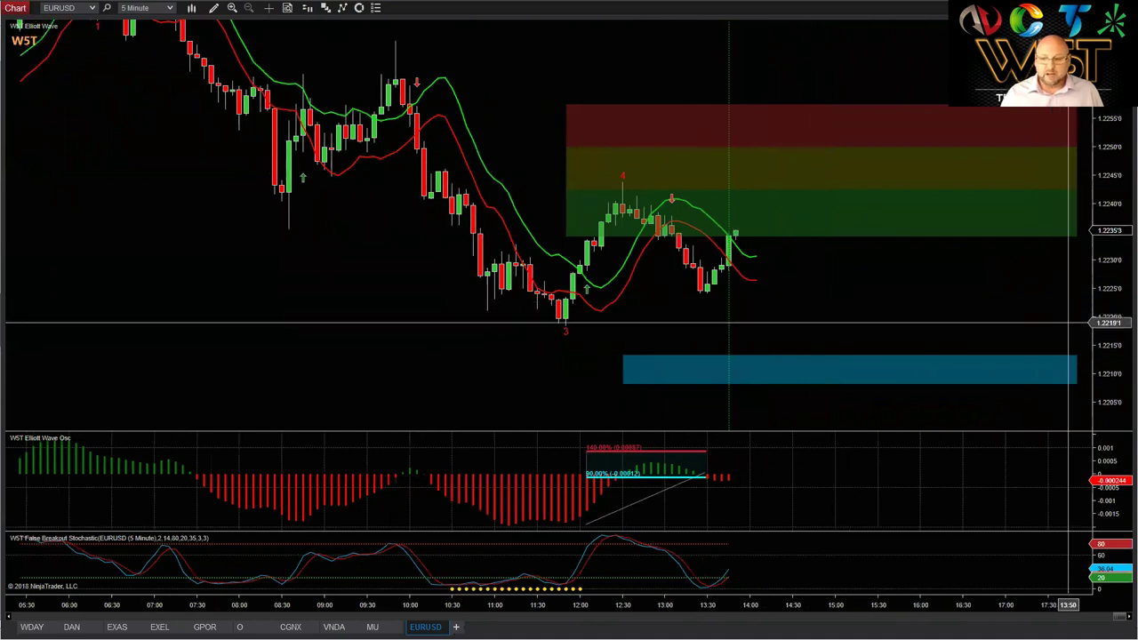
pyautogui.moveTo(1110, 360); pyautogui.dragTo(1110, 322)
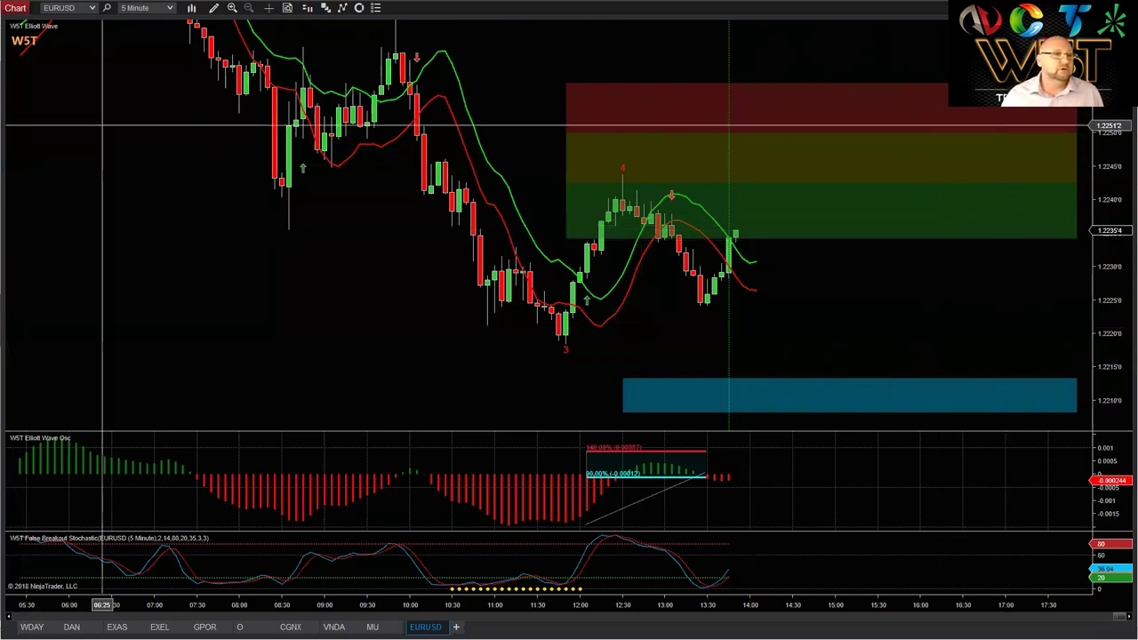
pyautogui.click(214, 8)
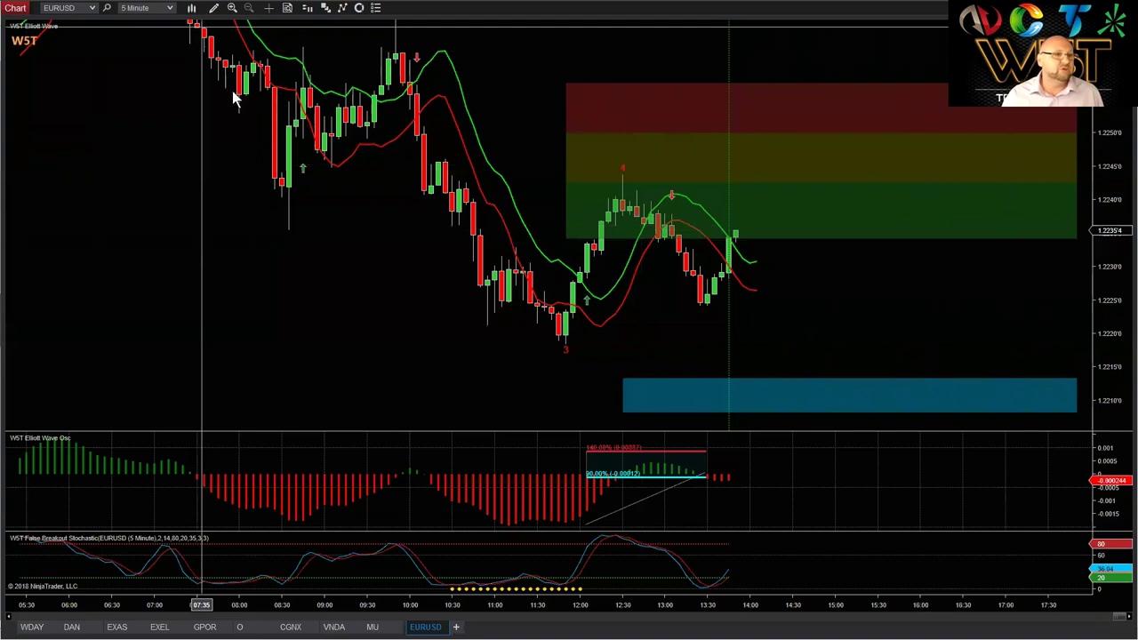
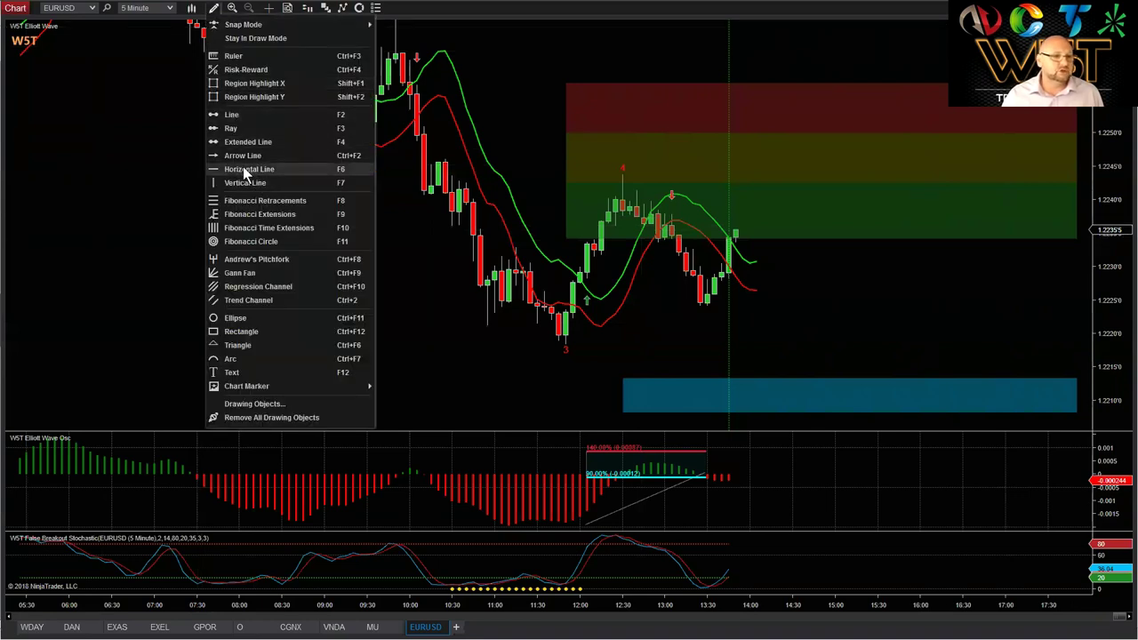
pyautogui.click(242, 169)
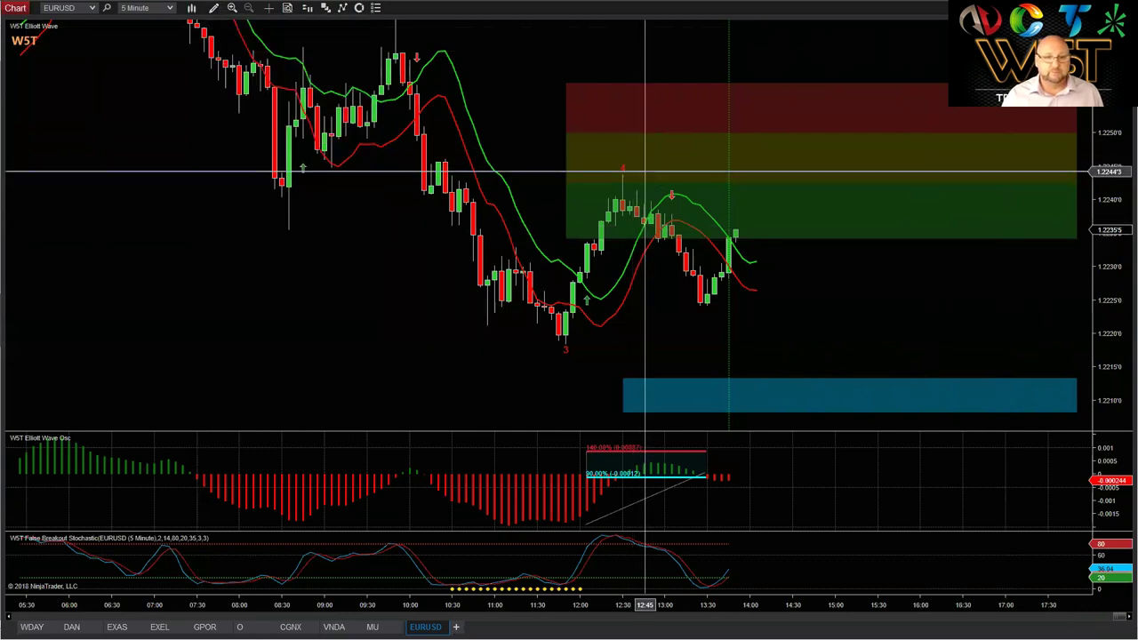
# Step: Place the horizontal line at the wave 4 high and add a second one at about 1.2233, just below the green pullback zone
pyautogui.click(646, 172)
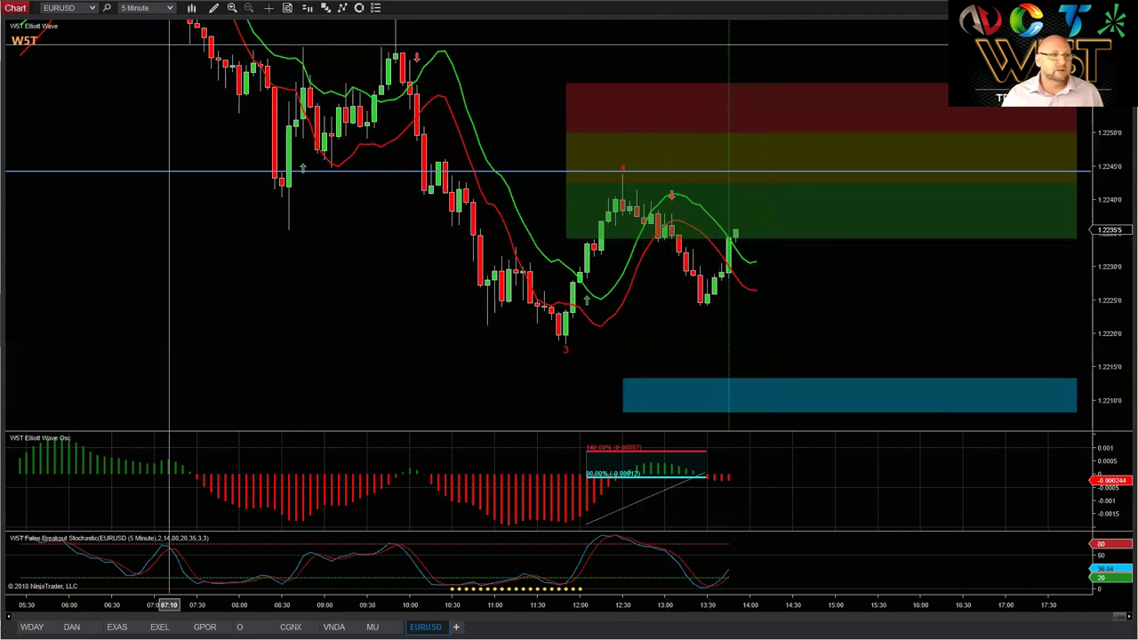
pyautogui.click(213, 8)
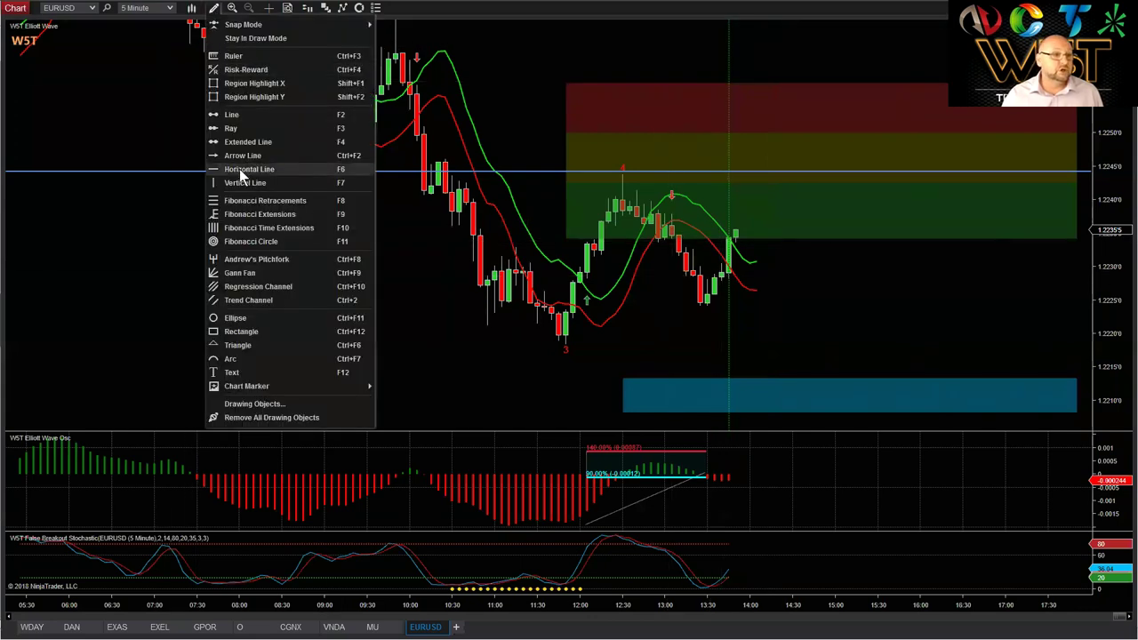
pyautogui.click(242, 172)
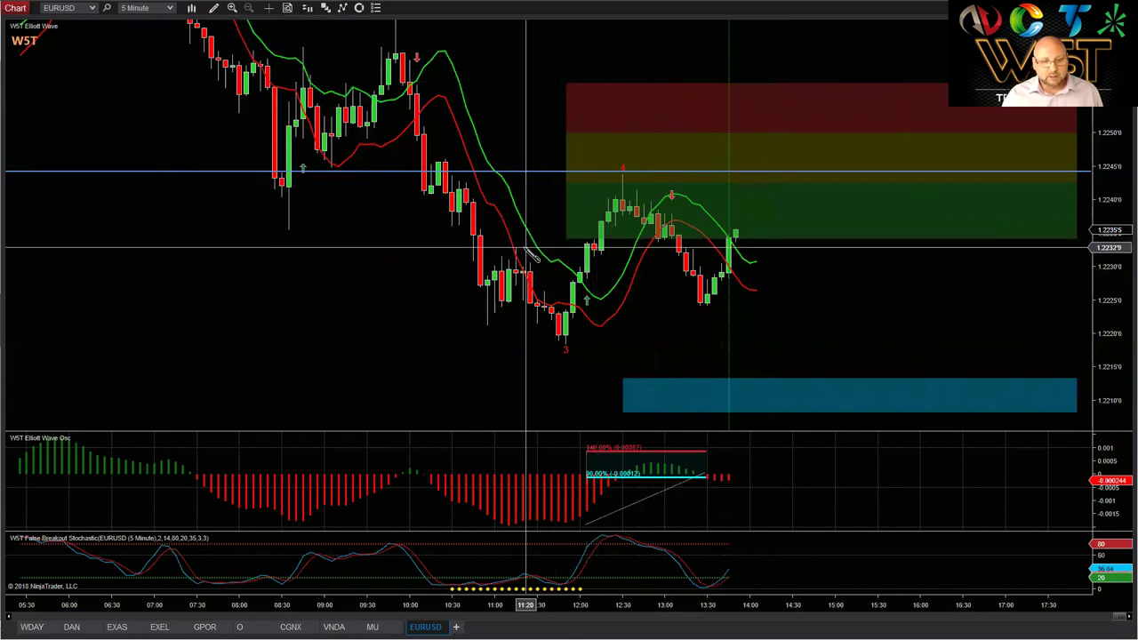
pyautogui.click(686, 243)
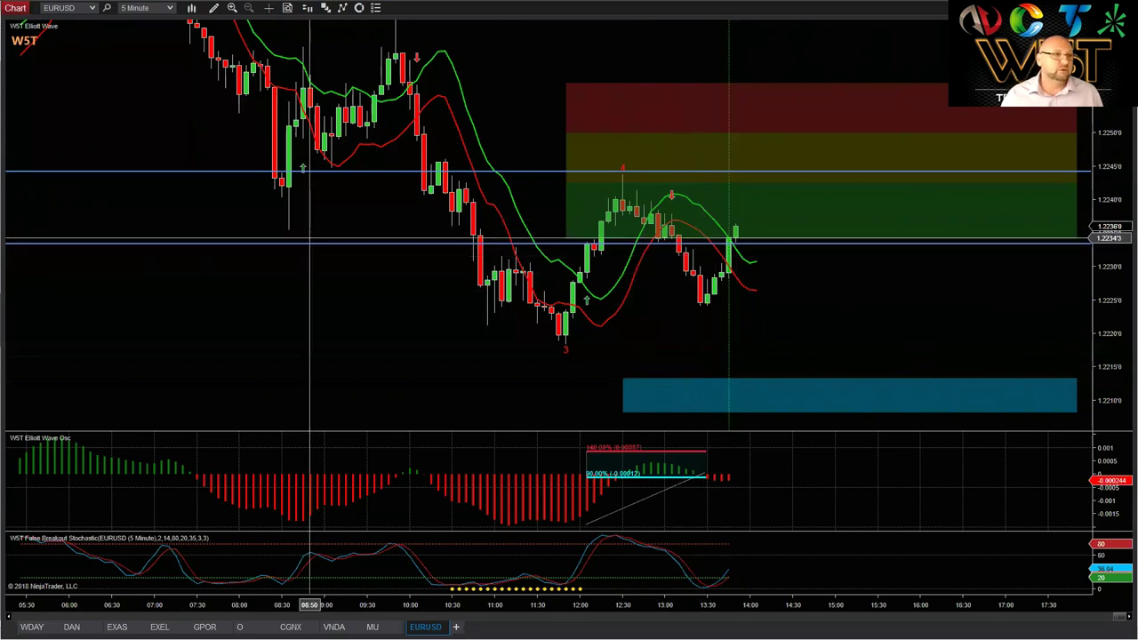
# Step: Switch the EURUSD chart to the 3 Minute interval and compress the time axis to show the price history back to the previous day
pyautogui.click(169, 8)
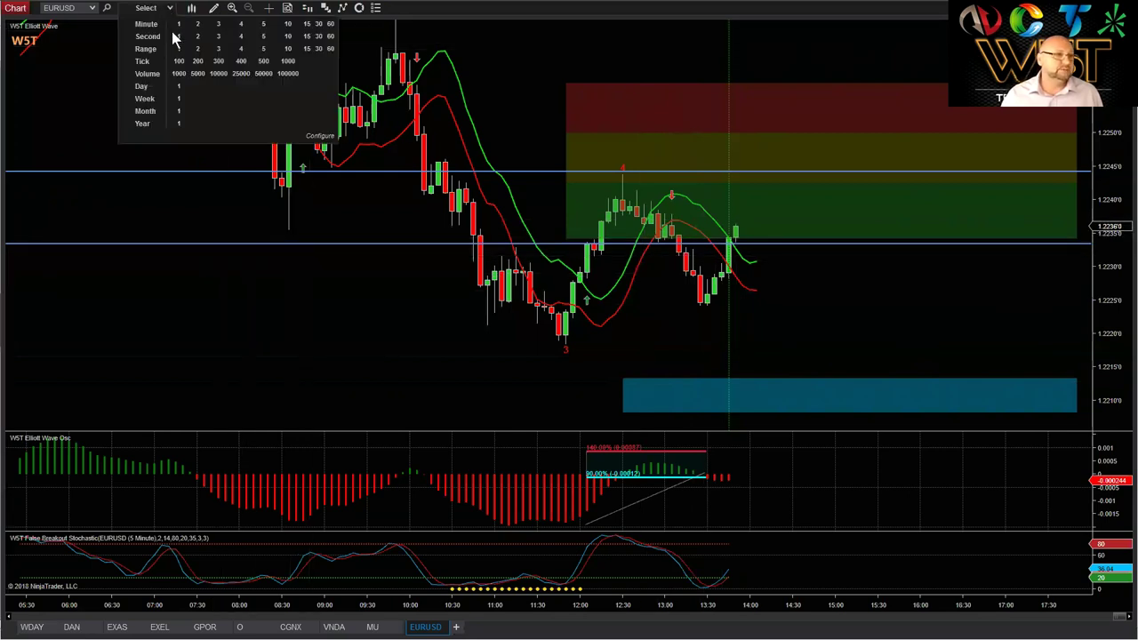
pyautogui.click(221, 24)
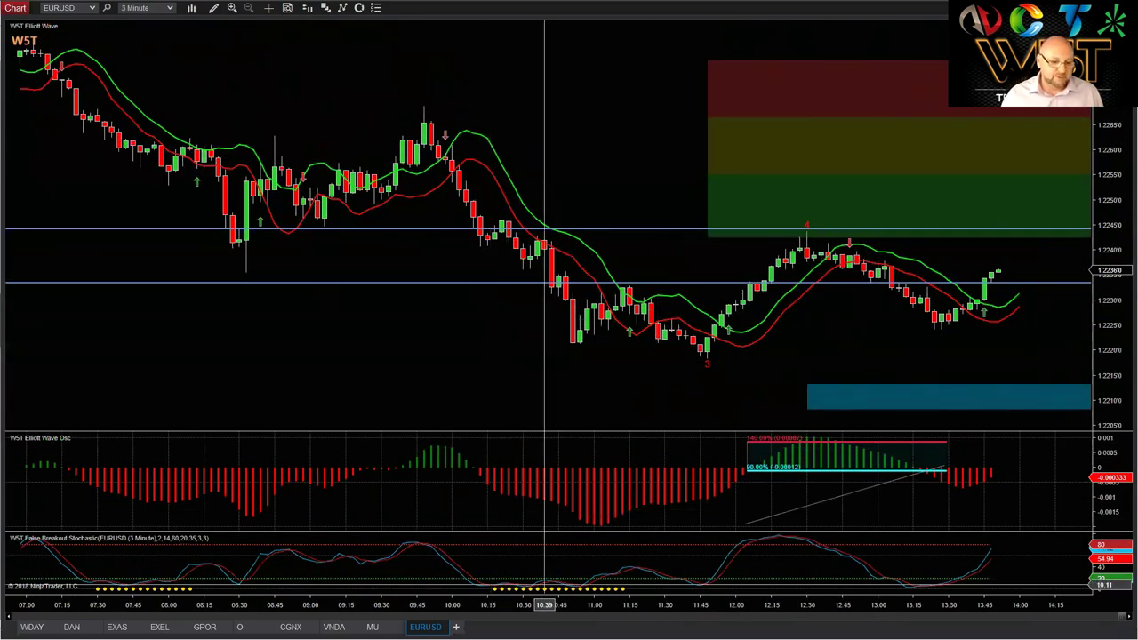
pyautogui.moveTo(519, 604); pyautogui.dragTo(759, 609)
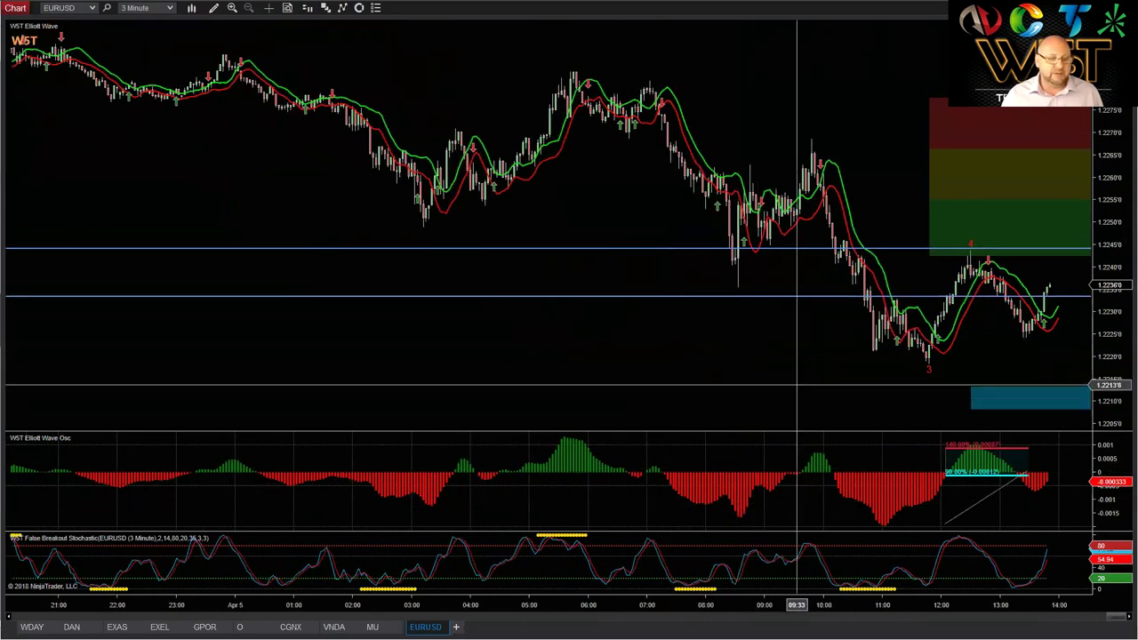
pyautogui.moveTo(681, 609); pyautogui.dragTo(760, 608)
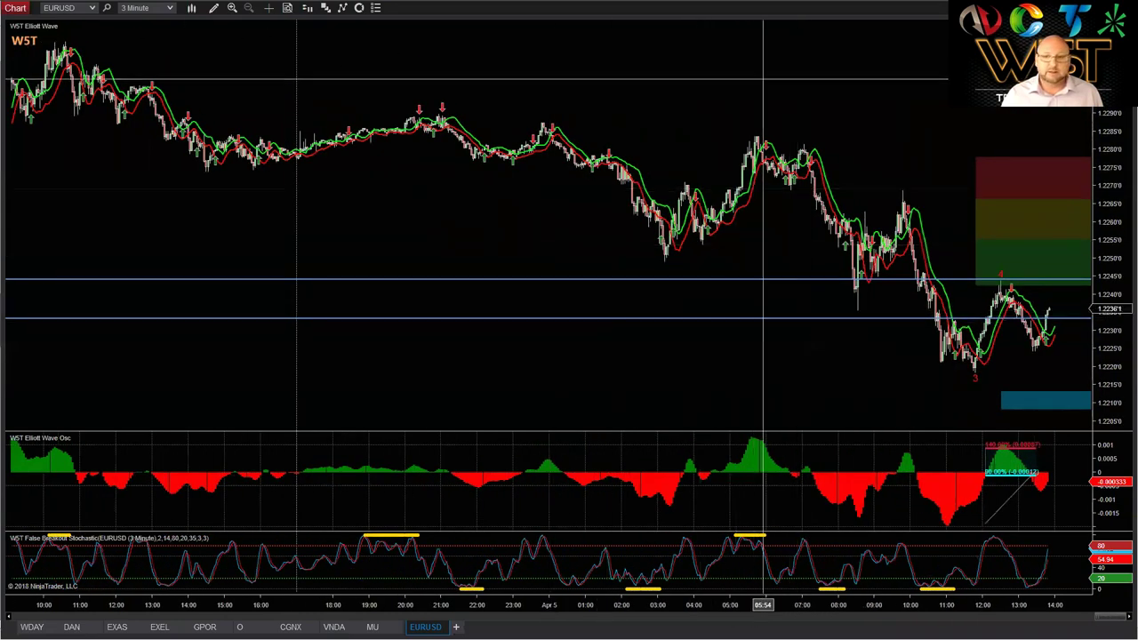
# Step: Draw a ray above the price highs from about 1.2290 near 05:40 back through about 1.2292 near 01:42, keeping its default properties
pyautogui.click(754, 112)
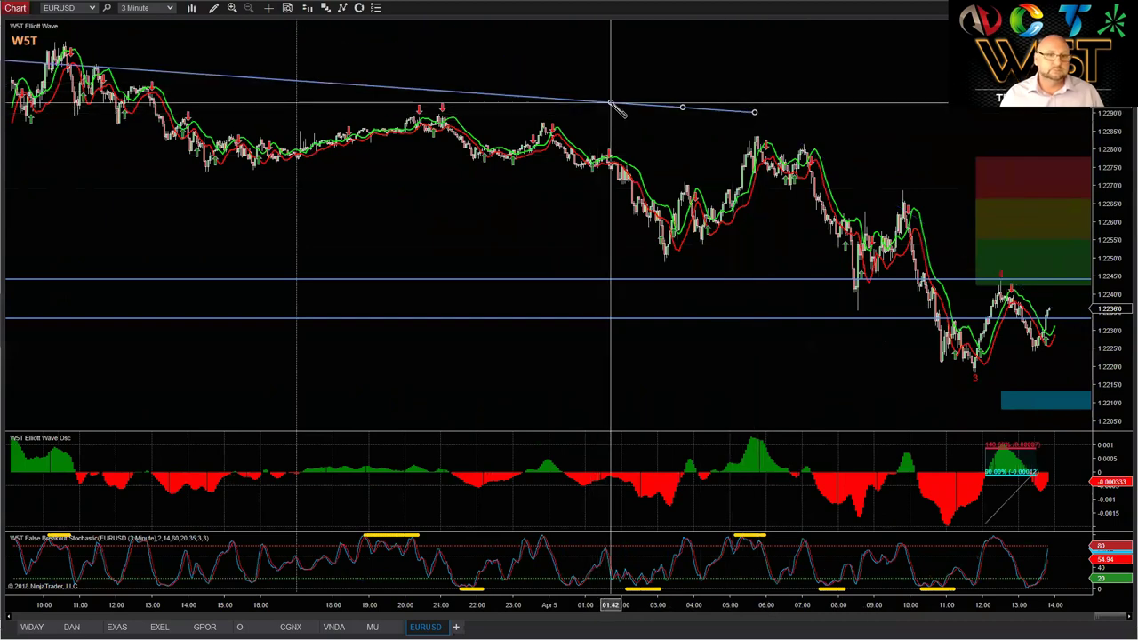
pyautogui.doubleClick(609, 103)
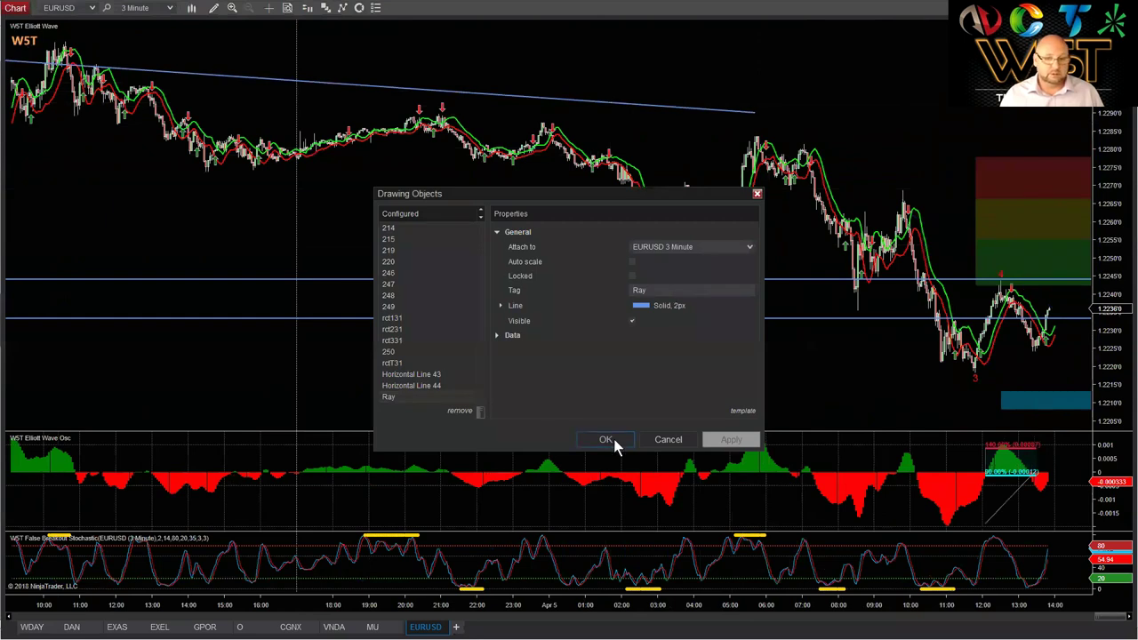
pyautogui.click(606, 439)
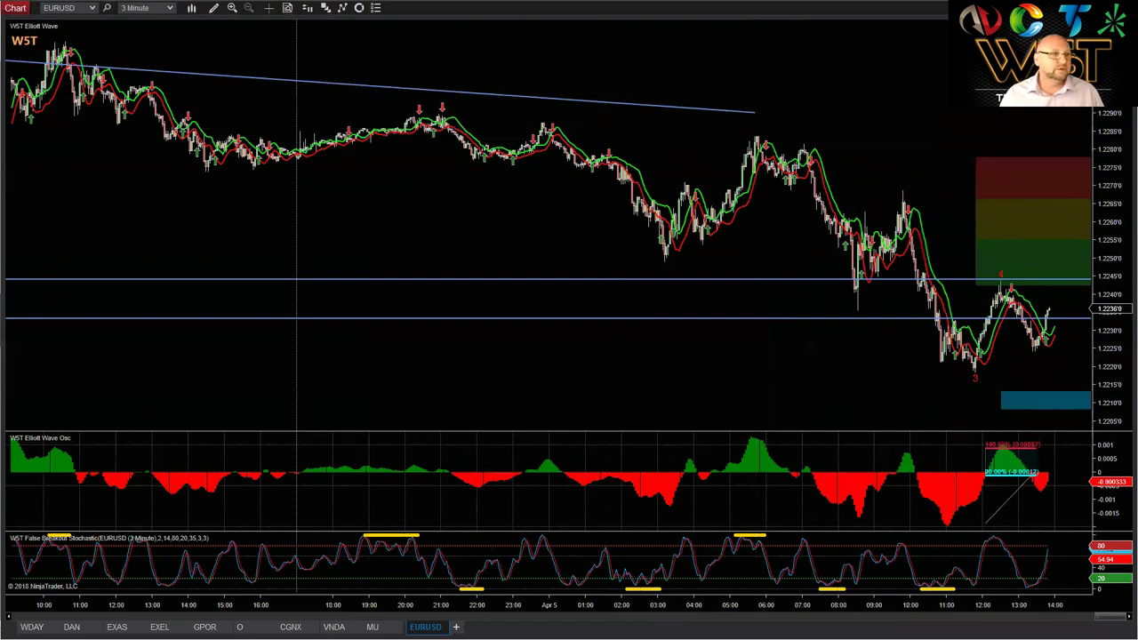
# Step: Draw a second ray from about 1.2302 just after midnight through about 1.2298 near 01:42, sloping down over the later highs
pyautogui.click(214, 8)
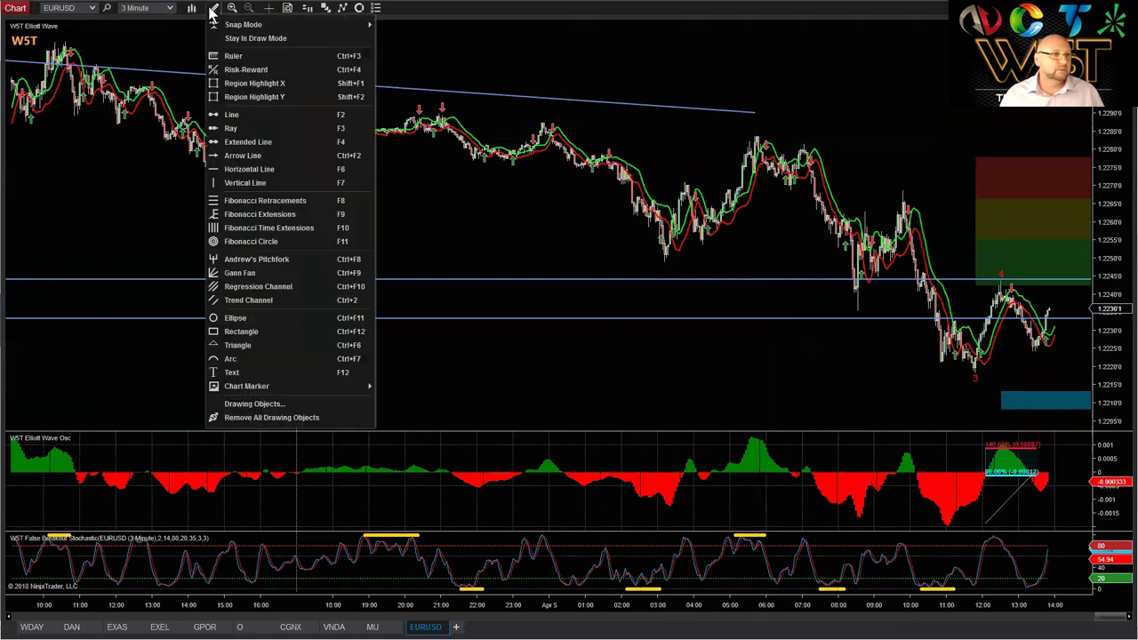
pyautogui.press('F3')
pyautogui.click(555, 68)
pyautogui.doubleClick(611, 82)
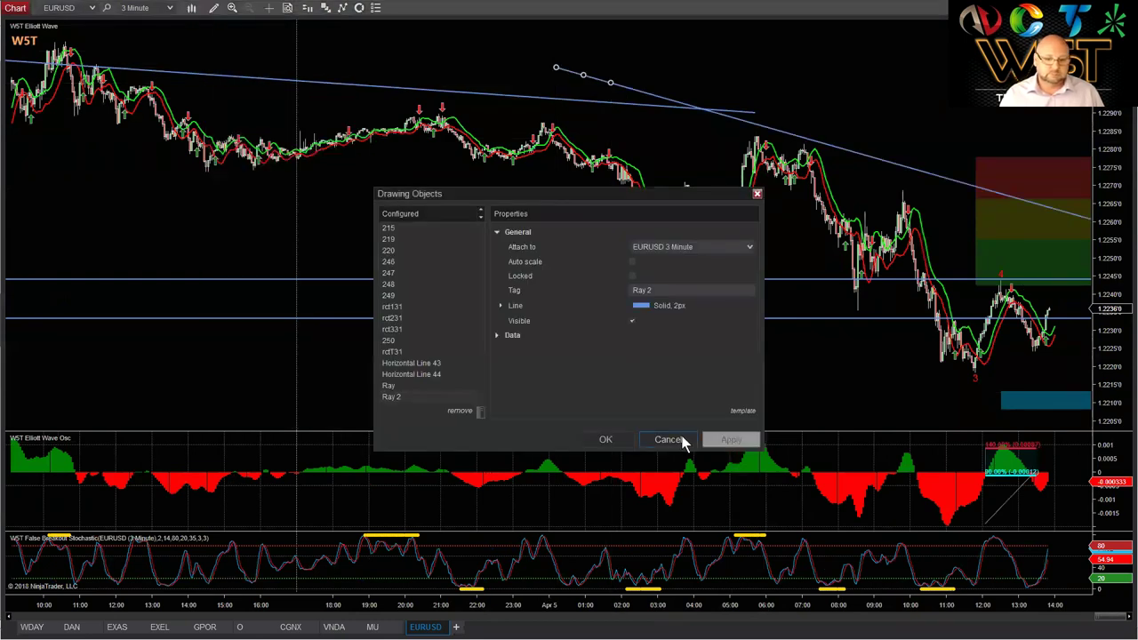
pyautogui.click(681, 439)
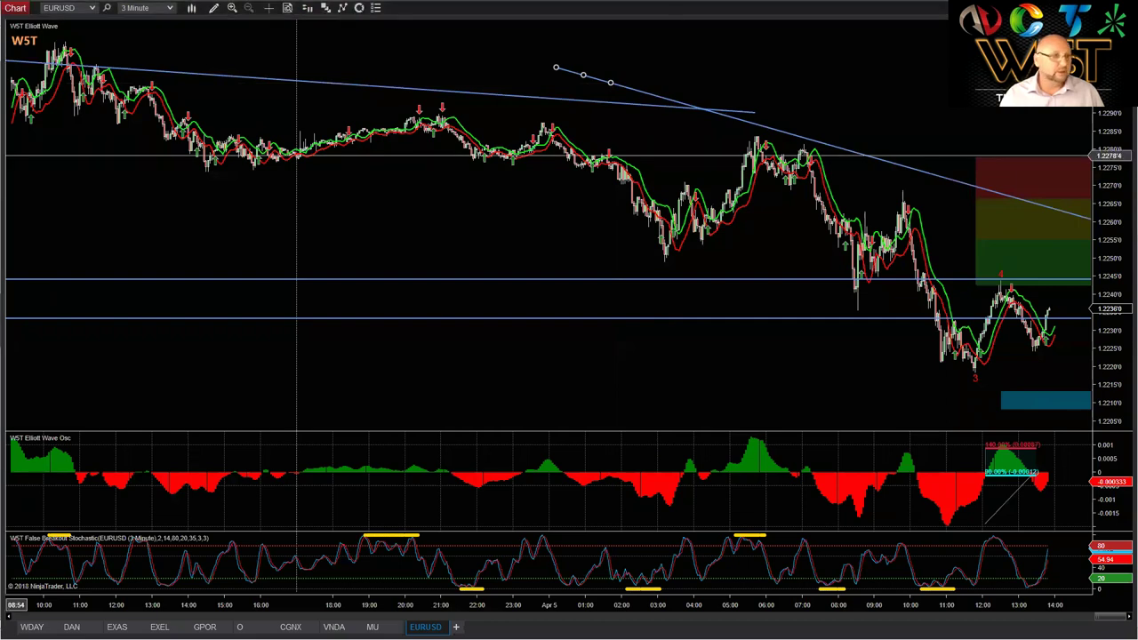
# Step: Change the chart's instrument to GBPUSD and leave some empty space after the latest bar
pyautogui.click(53, 8)
pyautogui.write('GBPUSD')
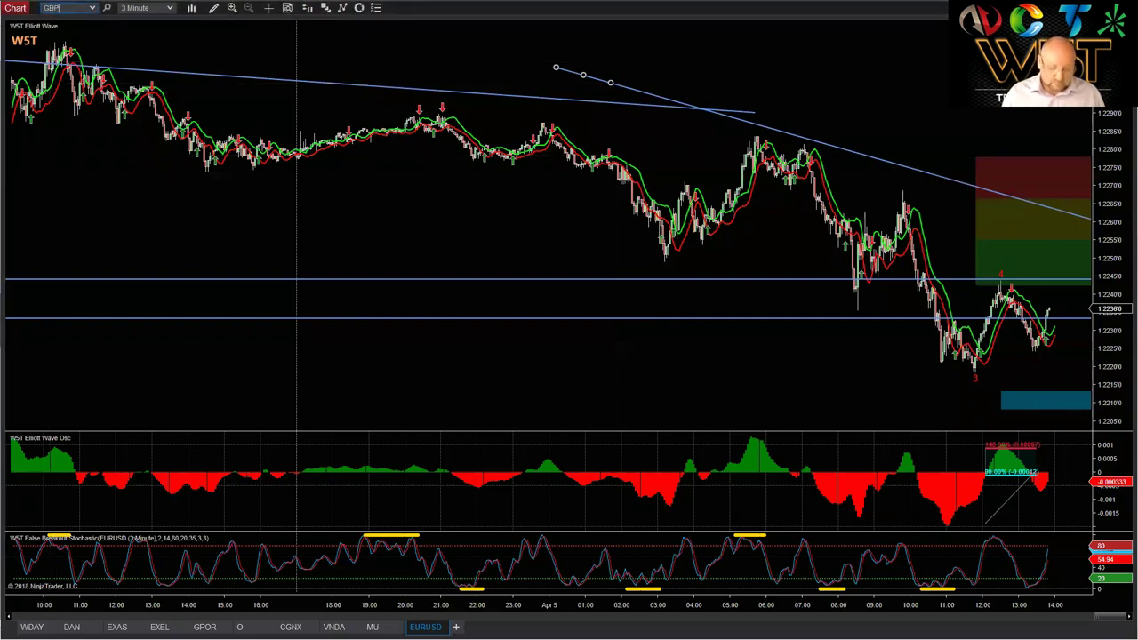
pyautogui.press('Return')
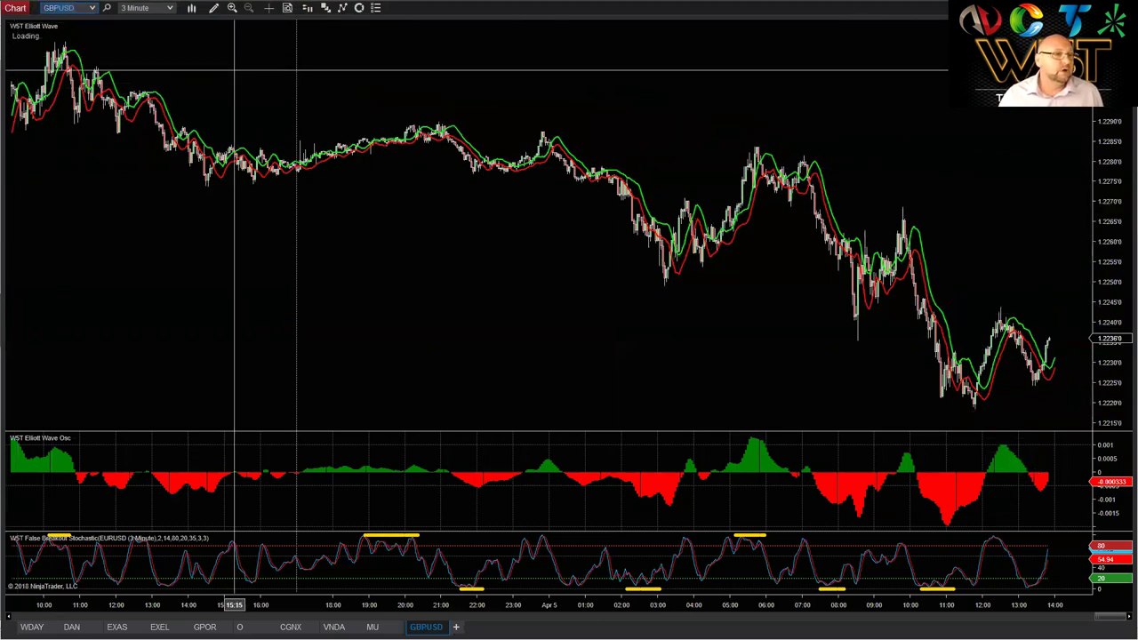
pyautogui.click(216, 9)
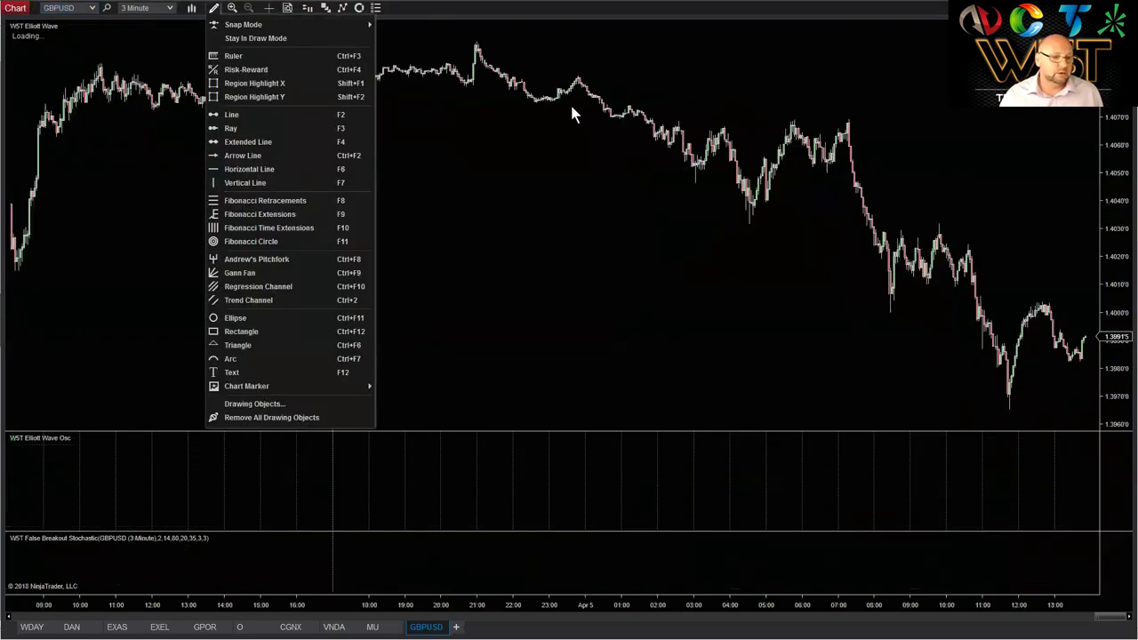
pyautogui.click(736, 264)
pyautogui.scroll(-6, 736, 264)
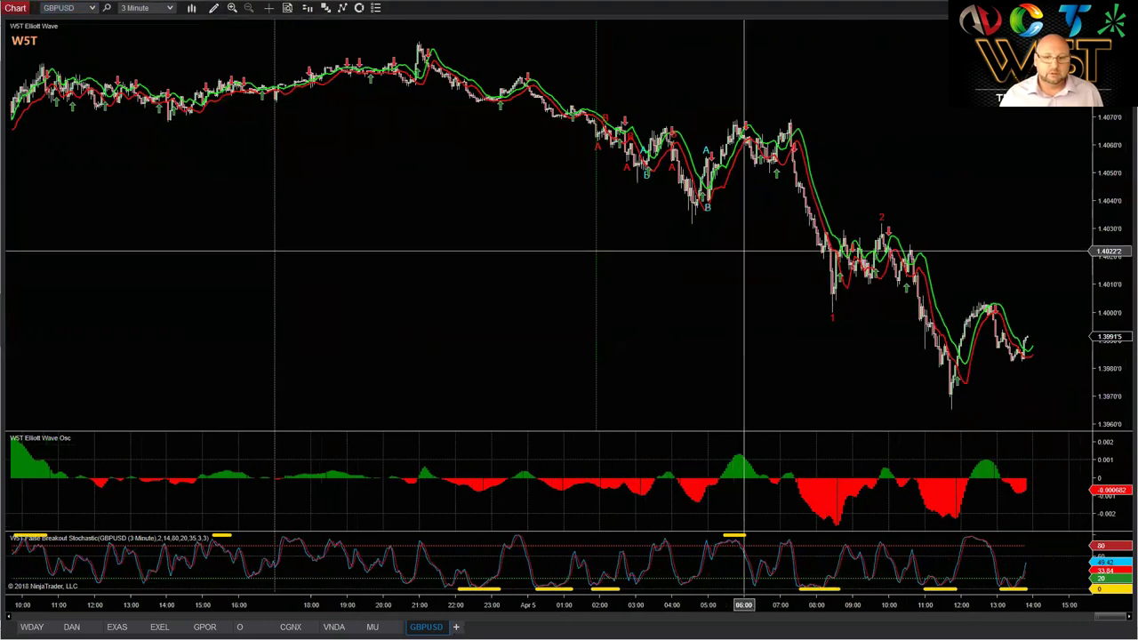
pyautogui.middleClick(346, 131)
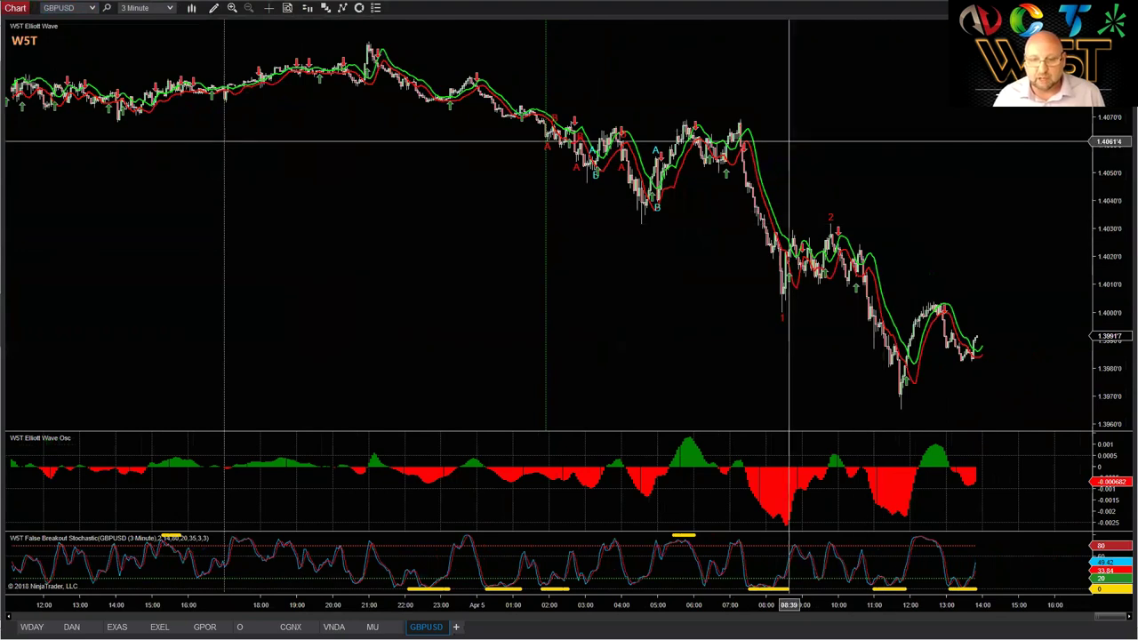
# Step: Set the GBPUSD chart to the 5 Minute interval
pyautogui.click(170, 8)
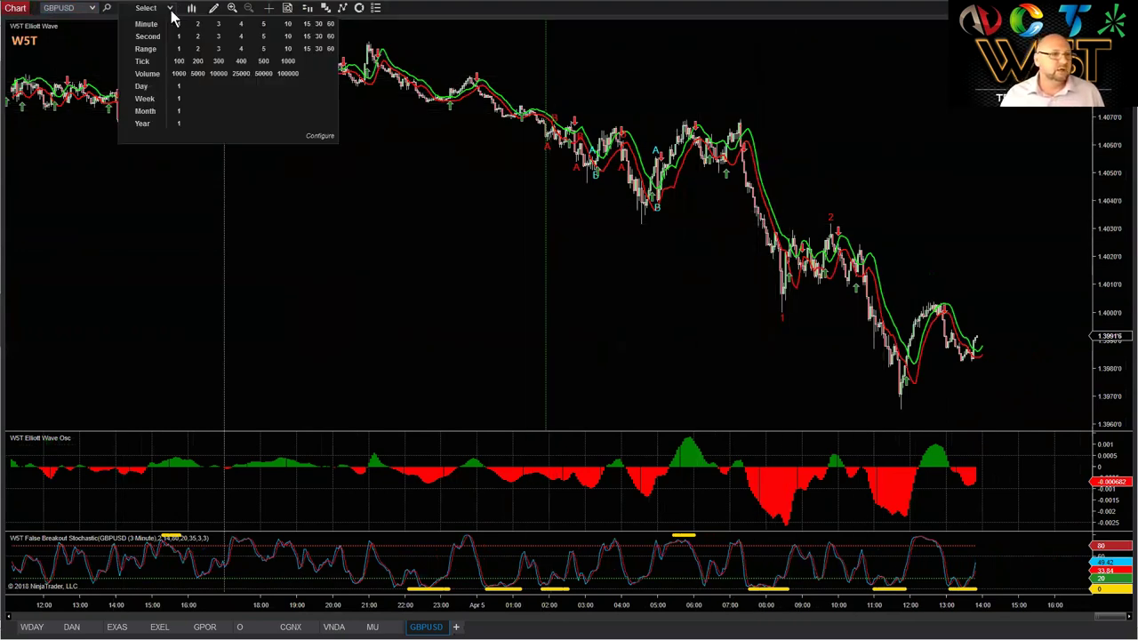
pyautogui.click(263, 25)
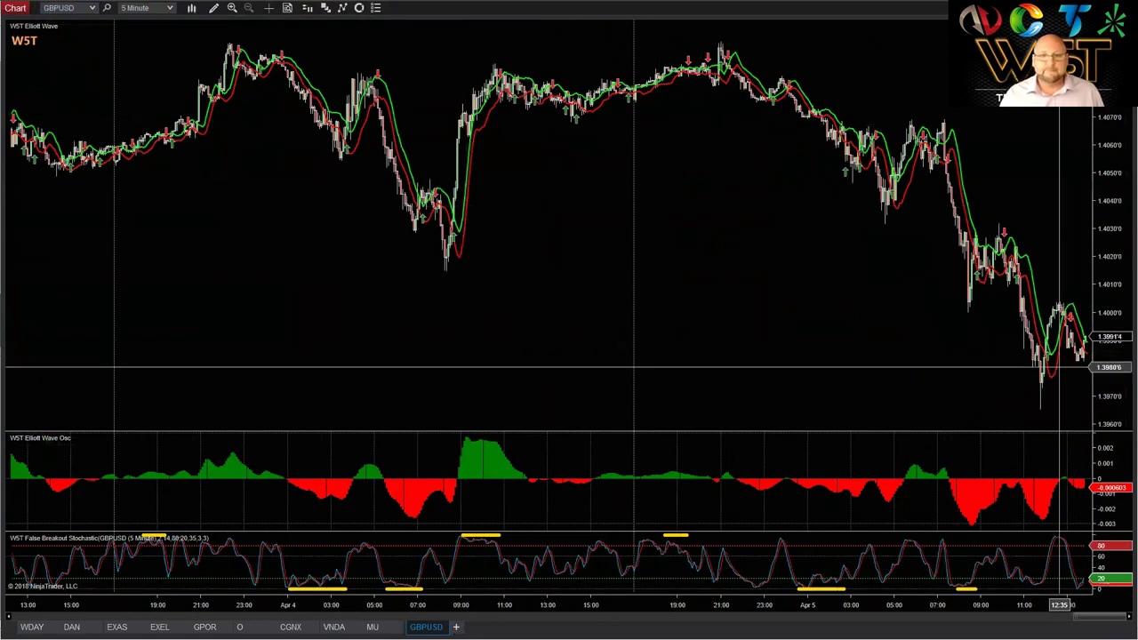
pyautogui.scroll(-3, 630, 76)
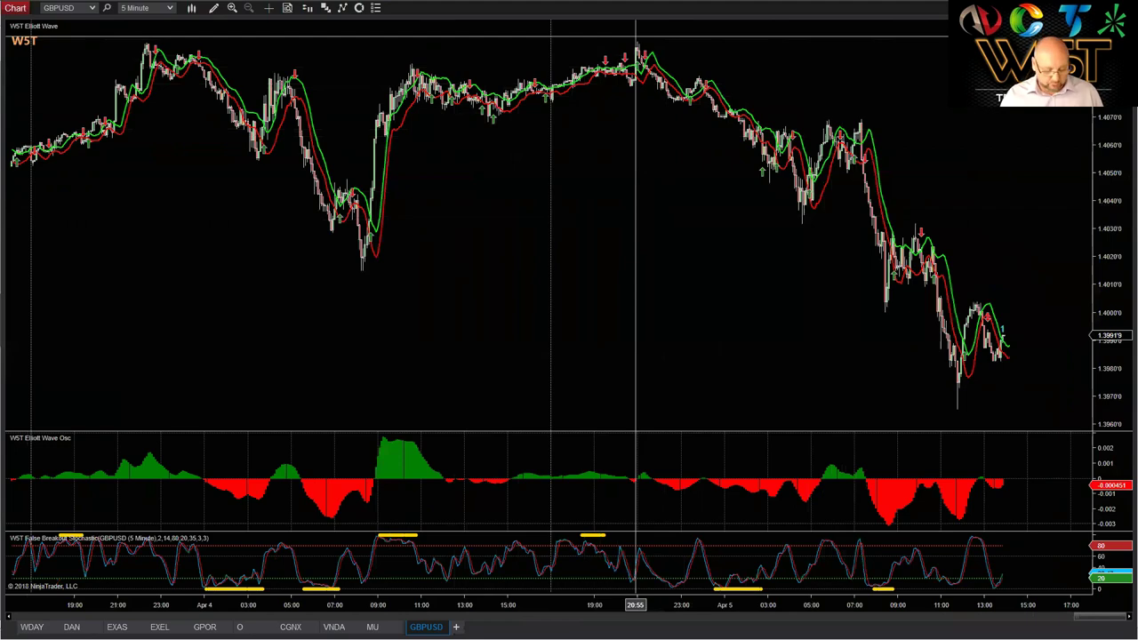
# Step: Restart the GBPUSD wave count from the high near 21:00, and again from the April 5 swing high near 07:20
pyautogui.press('F5')
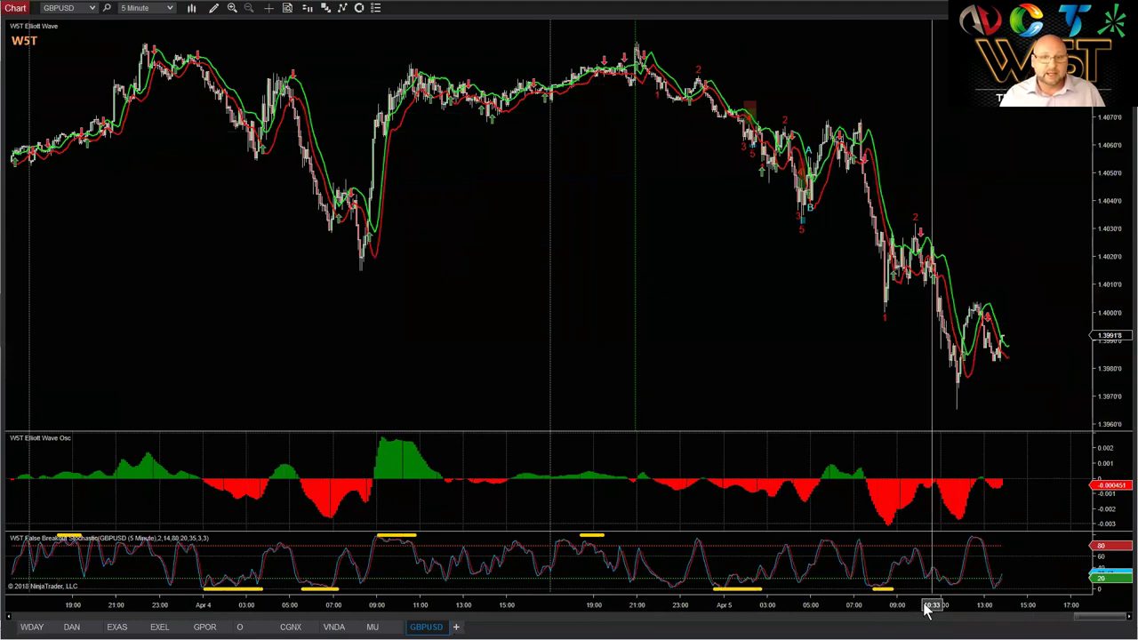
pyautogui.moveTo(925, 607); pyautogui.dragTo(601, 607)
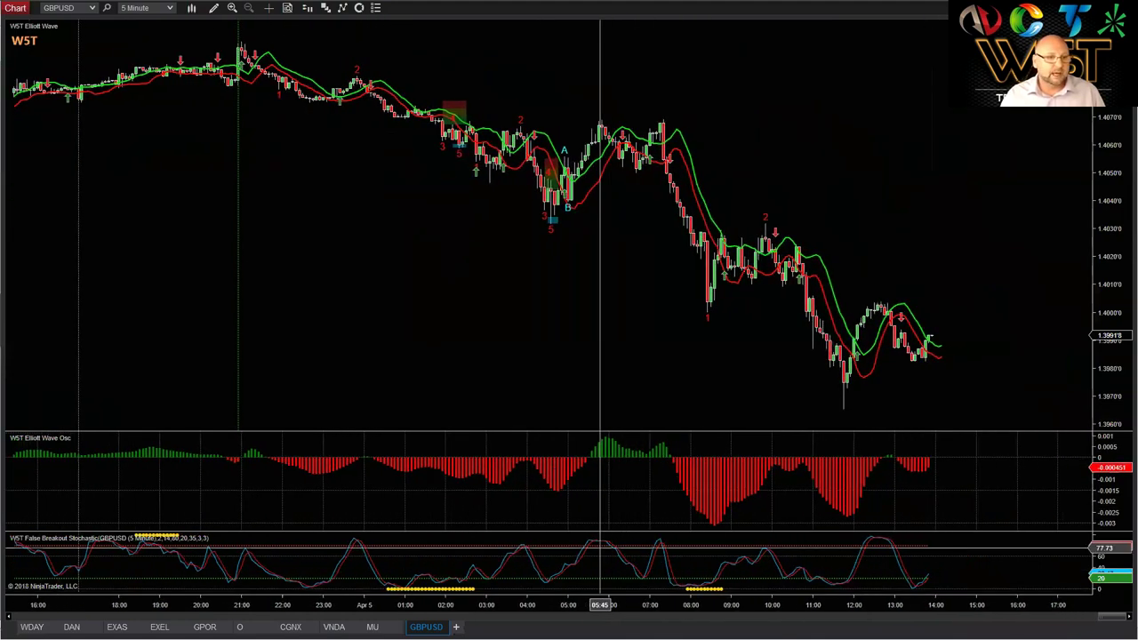
pyautogui.click(661, 120)
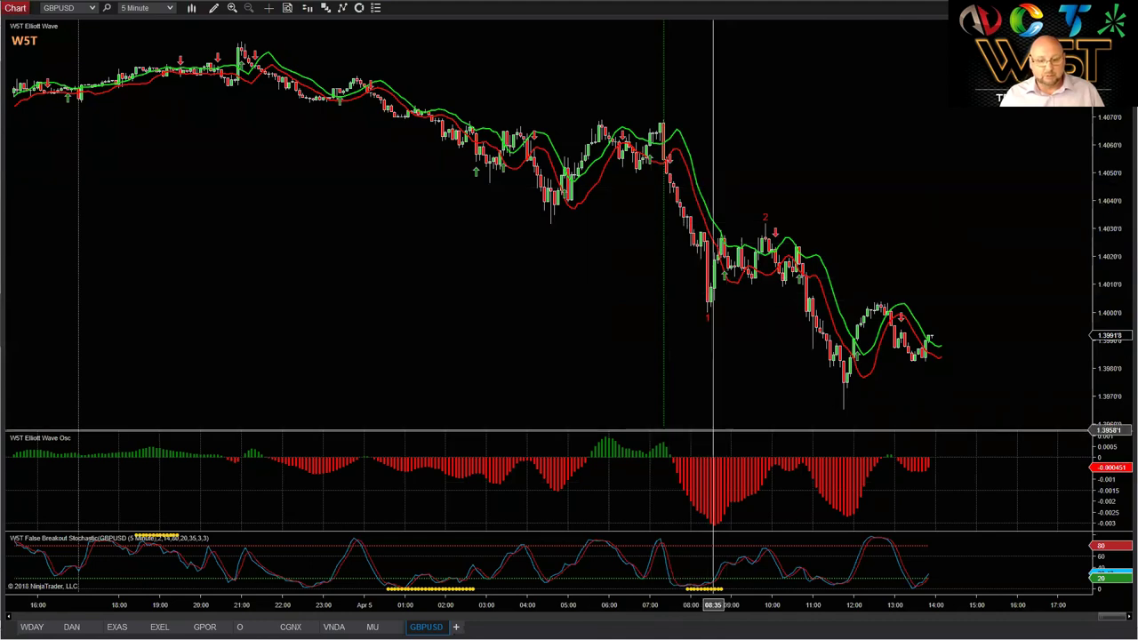
pyautogui.moveTo(836, 605); pyautogui.dragTo(584, 604)
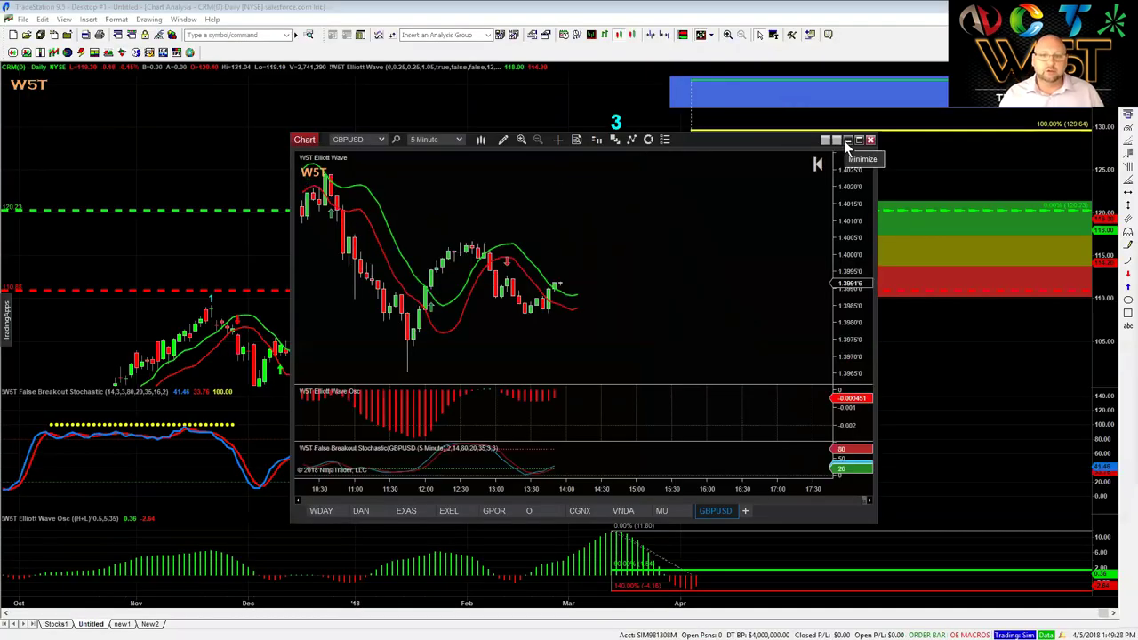
# Step: Minimize the GBPUSD chart window, switch to thinkorswim, and widen the /ES chart beside the /NQ chart
pyautogui.click(846, 141)
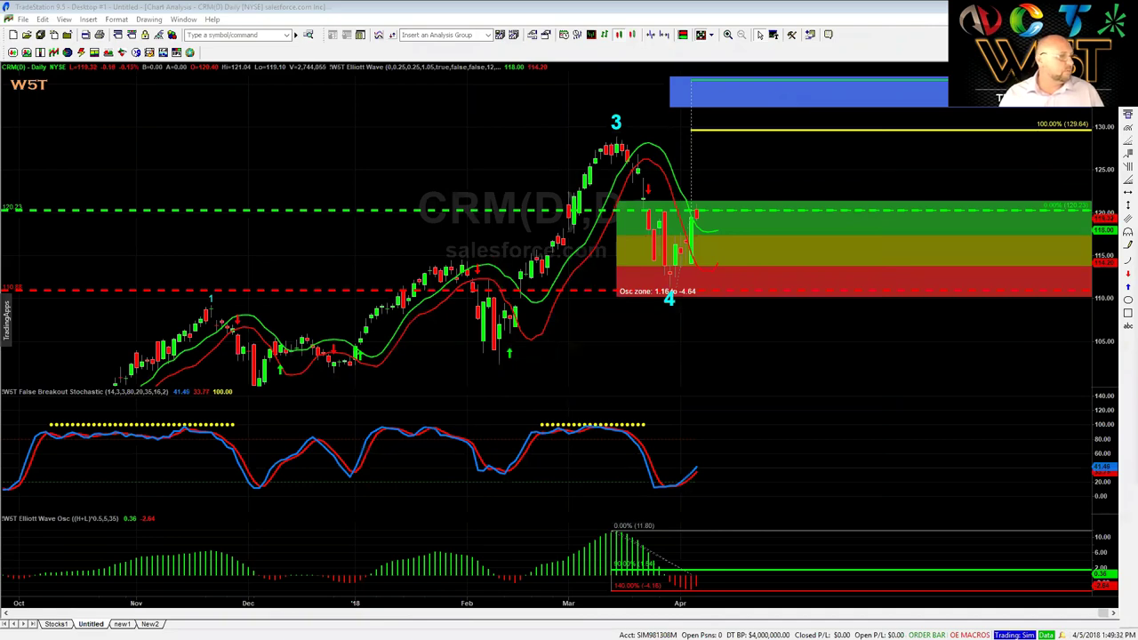
pyautogui.click(881, 148)
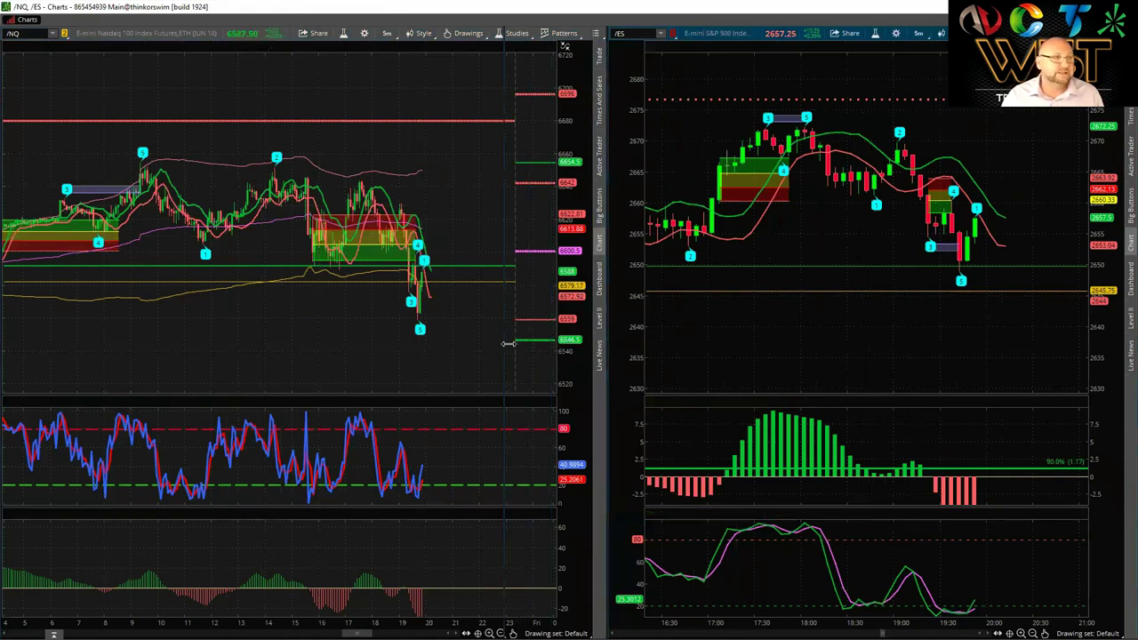
pyautogui.moveTo(508, 343); pyautogui.dragTo(503, 343)
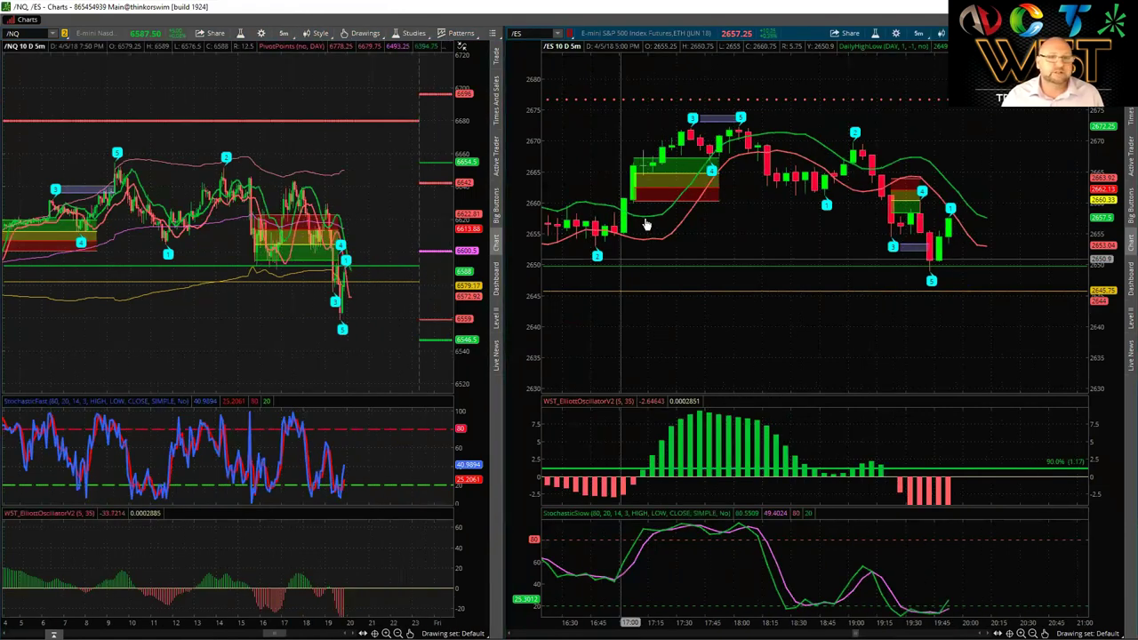
# Step: Set the /ES chart's aggregation period to 1 min with the 10 days time interval
pyautogui.click(924, 38)
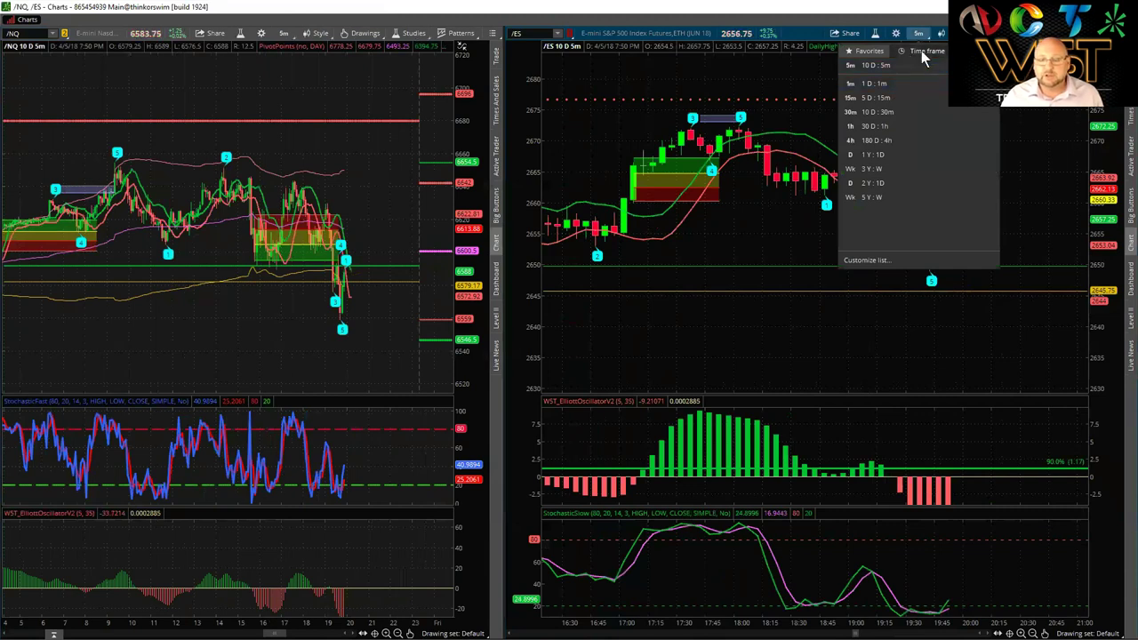
pyautogui.click(922, 53)
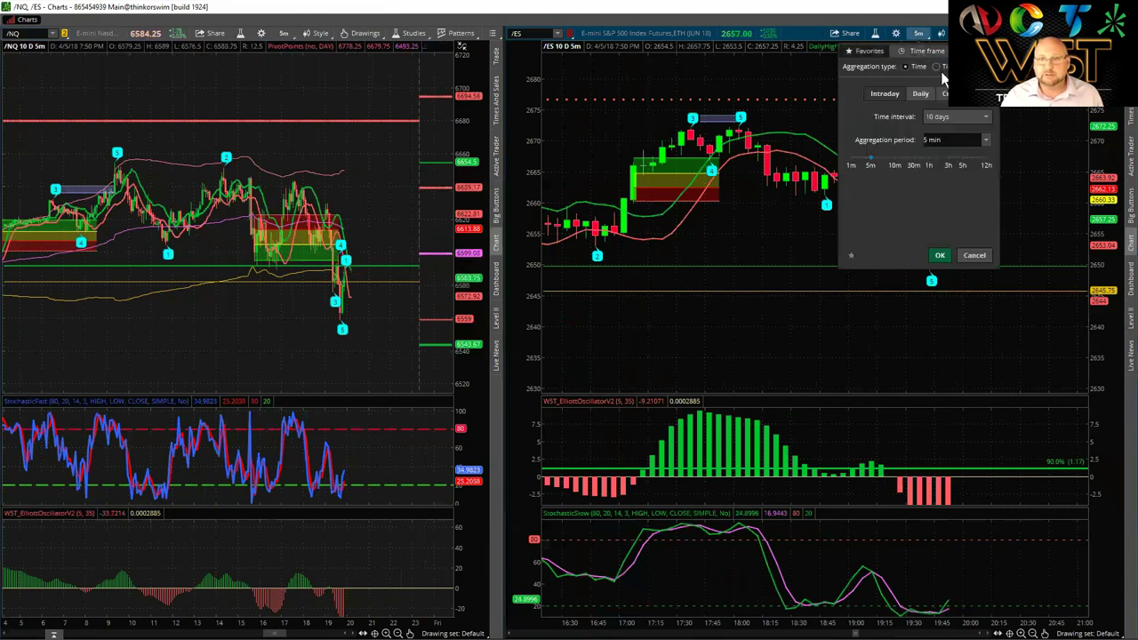
pyautogui.click(983, 139)
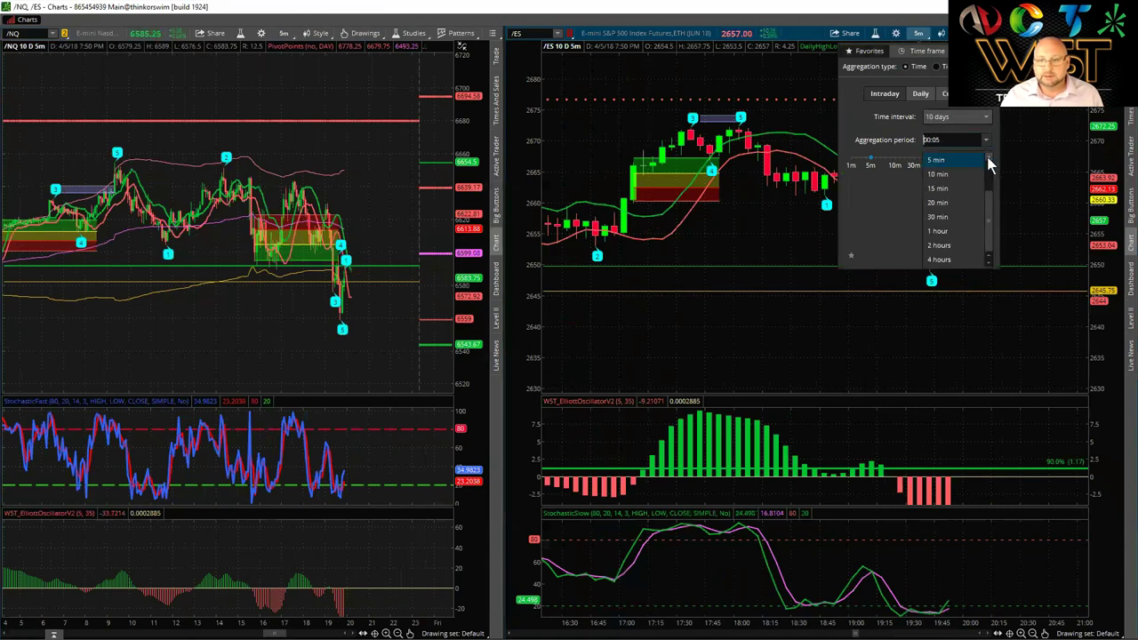
pyautogui.scroll(2, 964, 158)
pyautogui.click(961, 161)
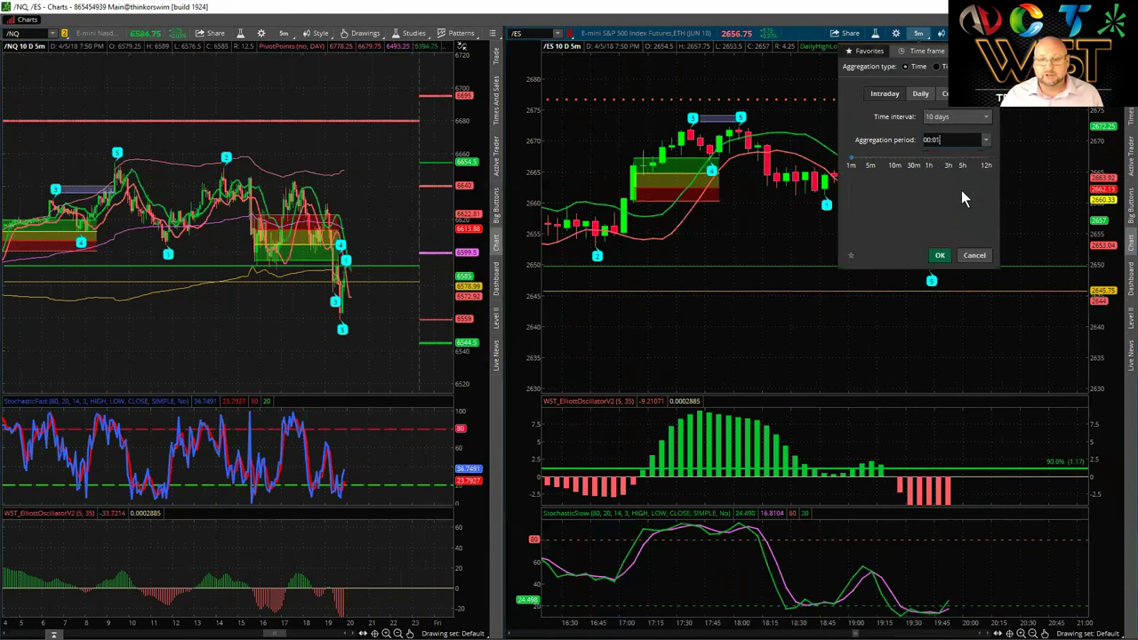
pyautogui.click(938, 256)
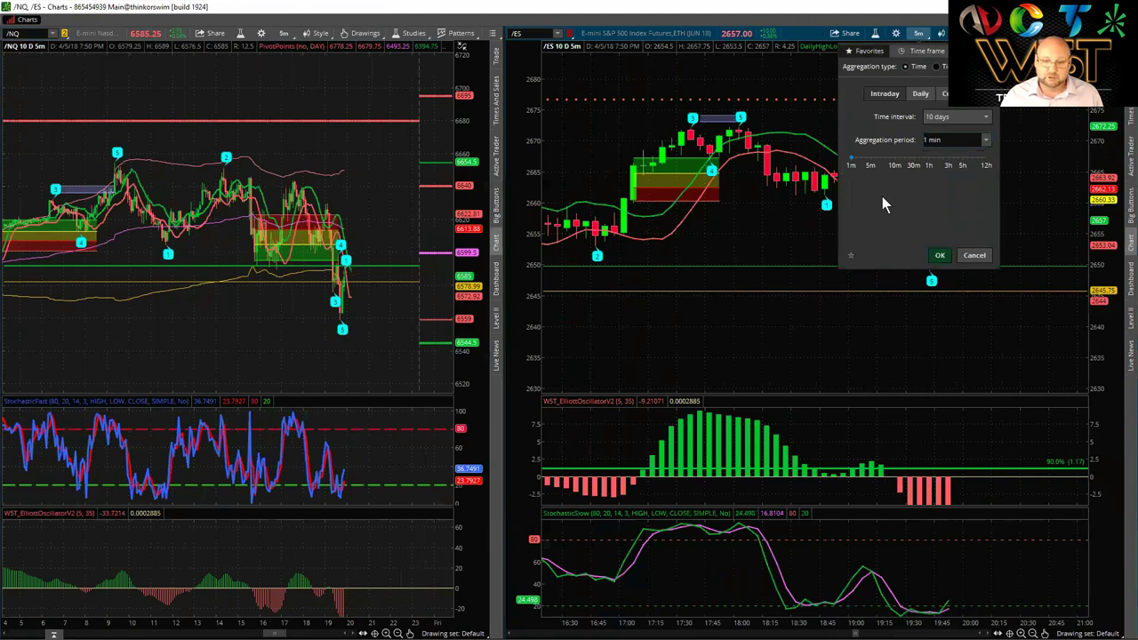
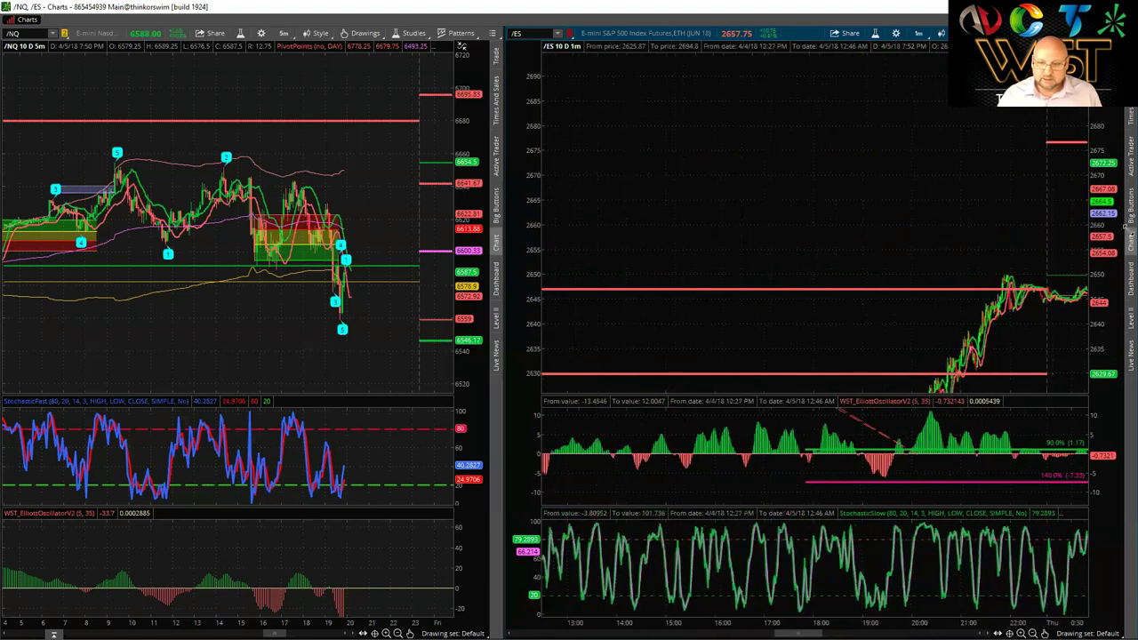
# Step: Examine the 1-minute /ES price action, wave labels and oscillator readings across the April 4 and April 5 sessions
pyautogui.moveTo(1028, 211); pyautogui.dragTo(858, 168)
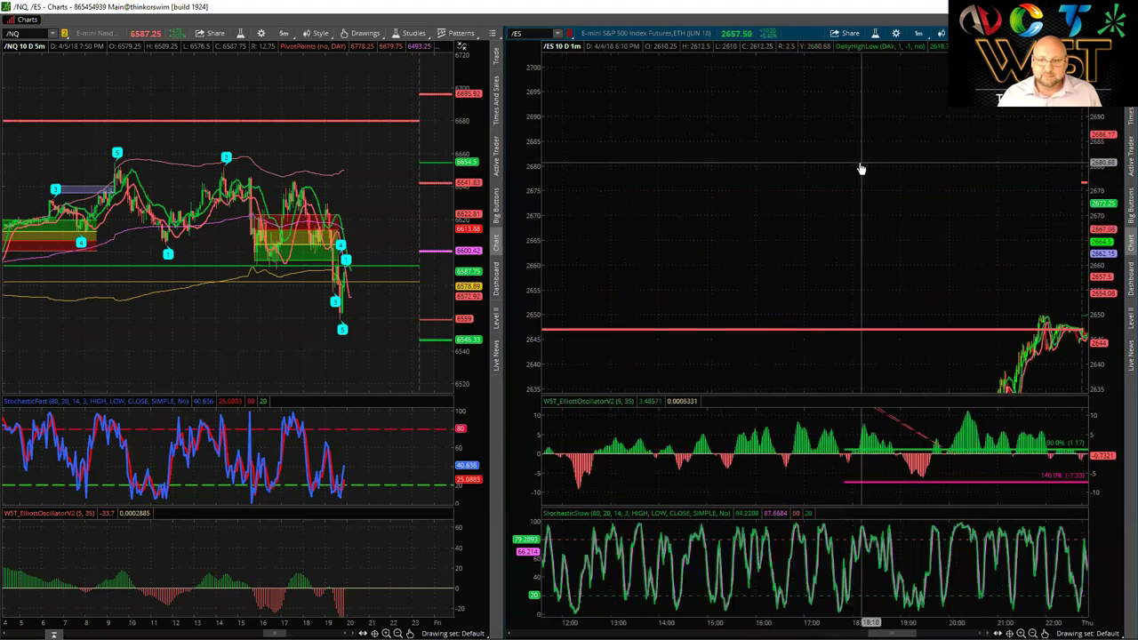
pyautogui.moveTo(1008, 196); pyautogui.dragTo(1008, 501)
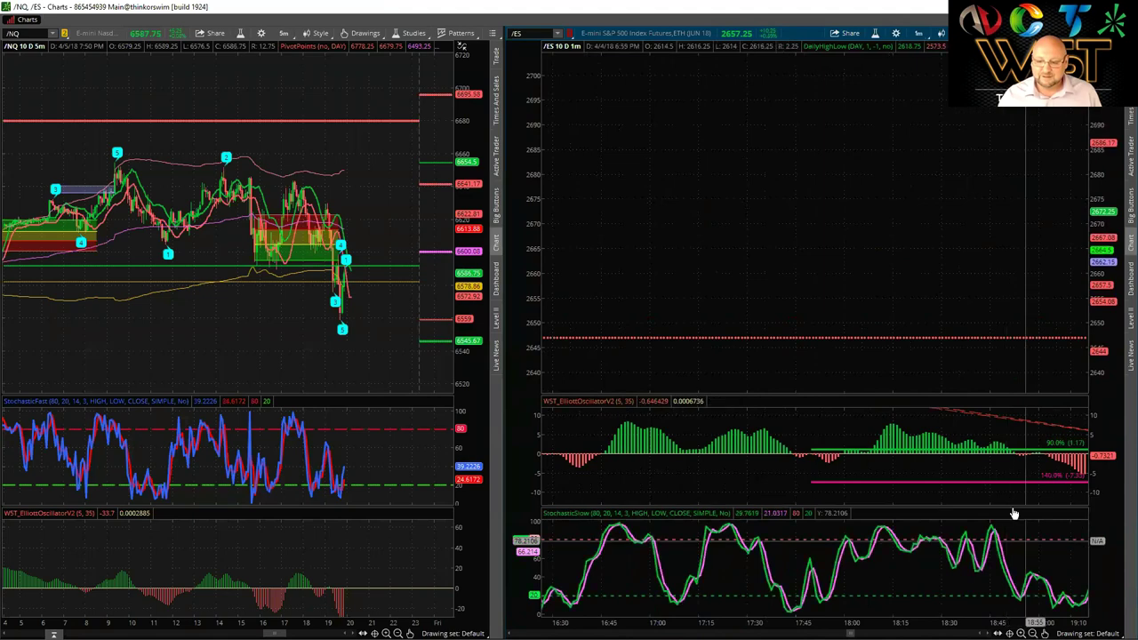
pyautogui.scroll(-10, 1014, 514)
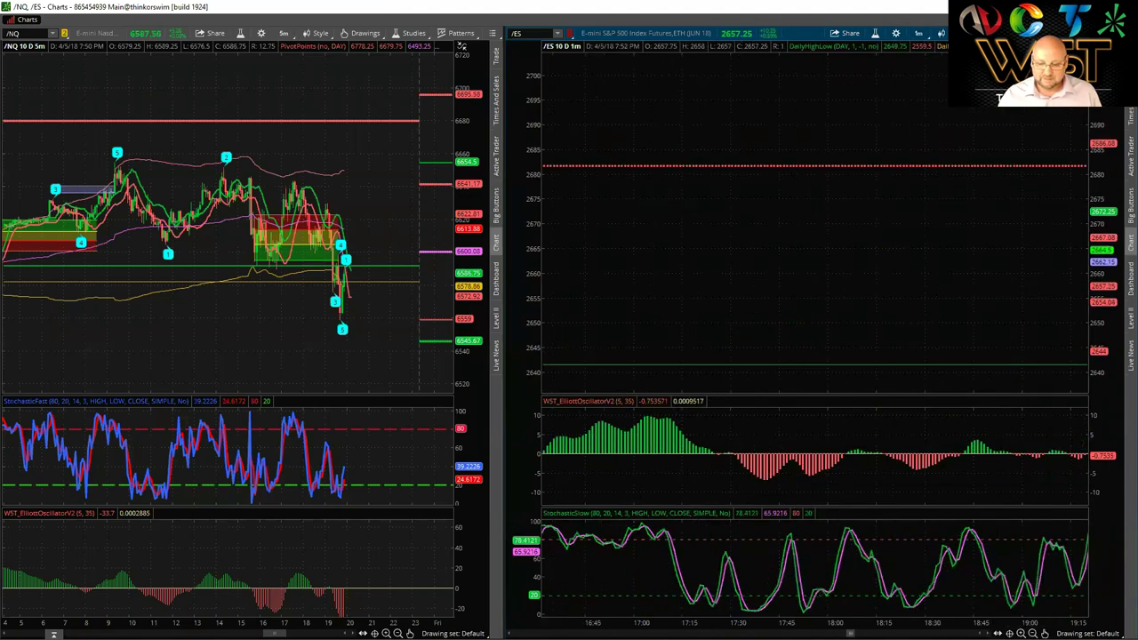
pyautogui.scroll(10, 814, 329)
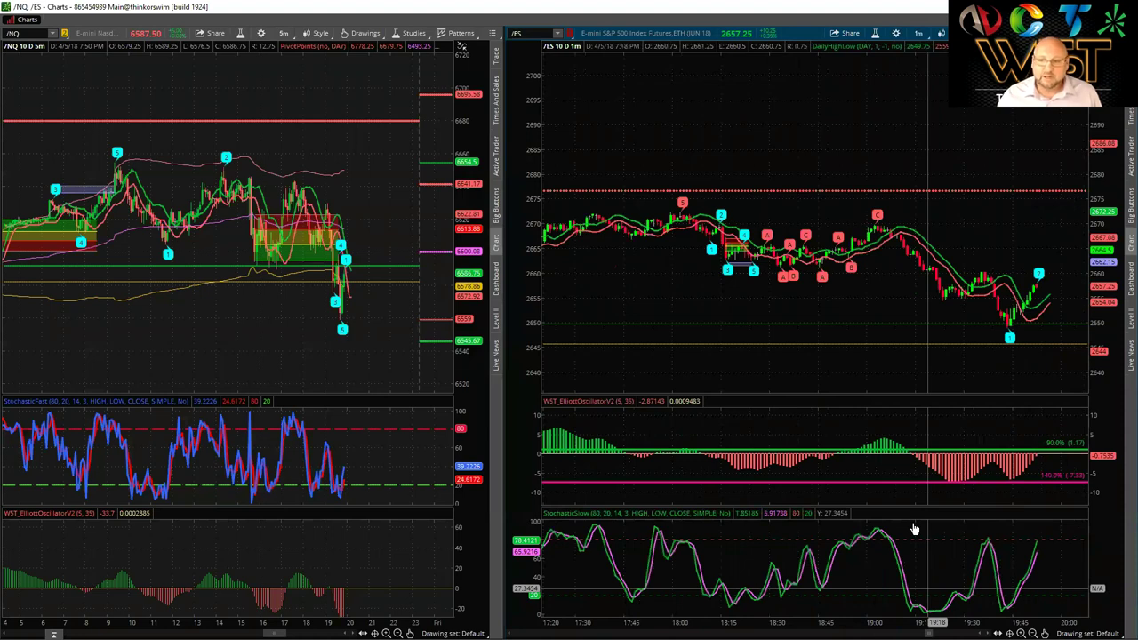
pyautogui.moveTo(1096, 343); pyautogui.dragTo(927, 214)
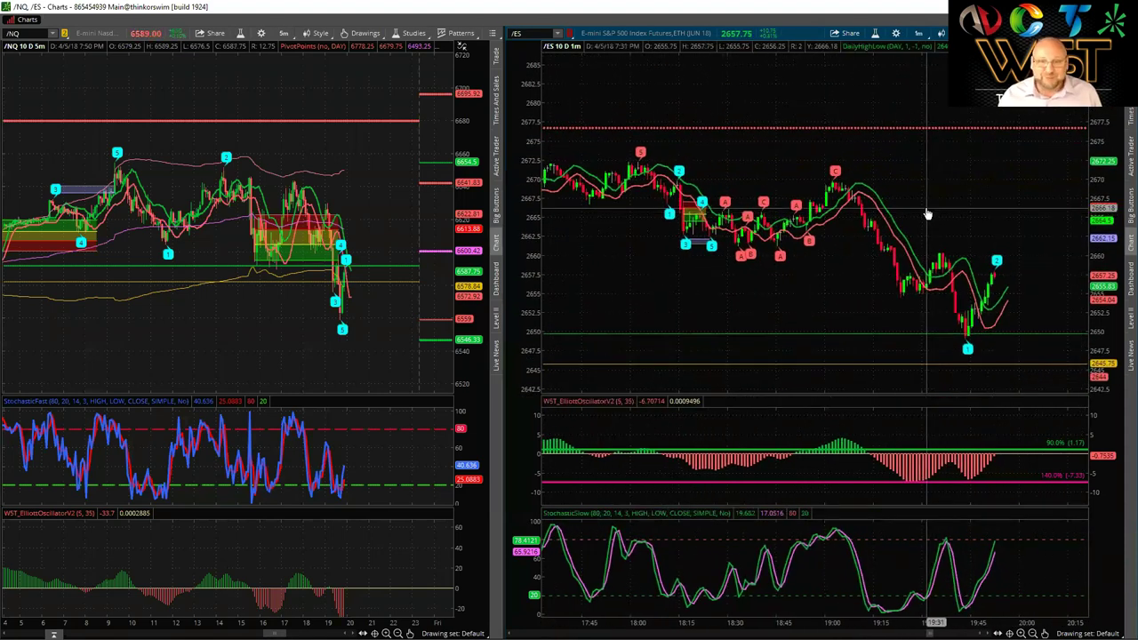
pyautogui.moveTo(809, 105); pyautogui.dragTo(957, 236)
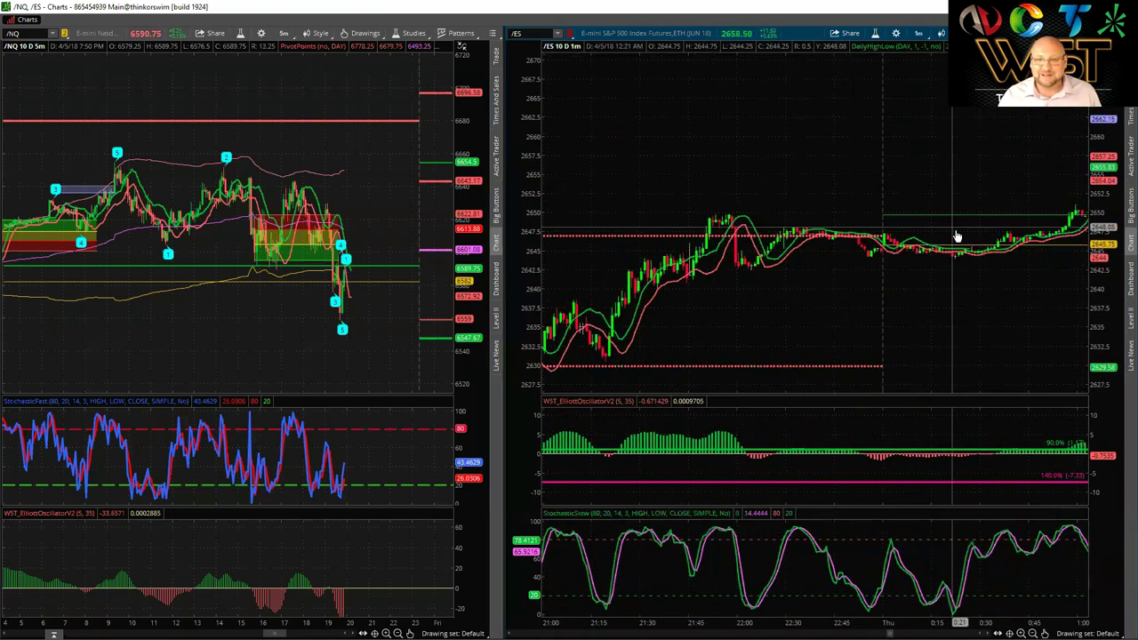
pyautogui.scroll(-10, 1003, 323)
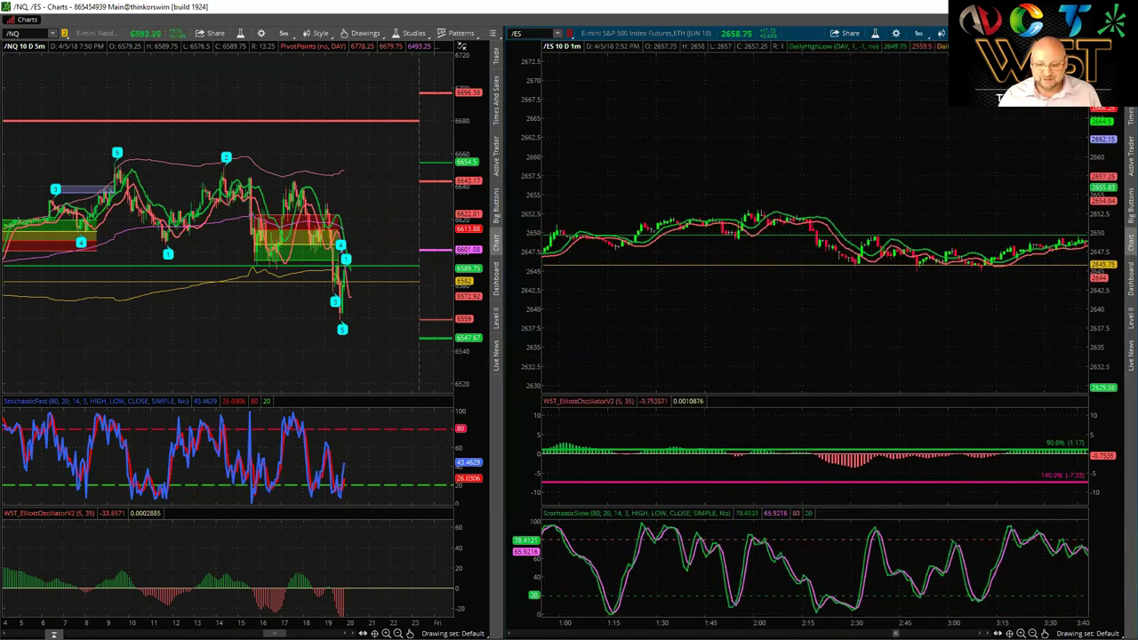
pyautogui.scroll(-5, 814, 223)
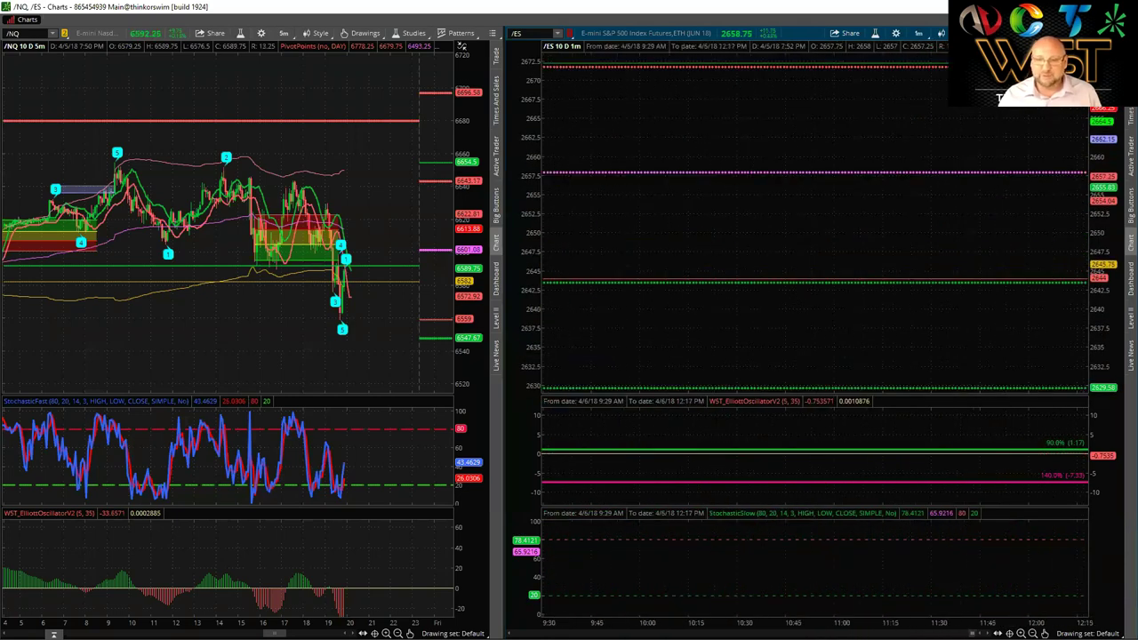
pyautogui.moveTo(1100, 338); pyautogui.dragTo(813, 172)
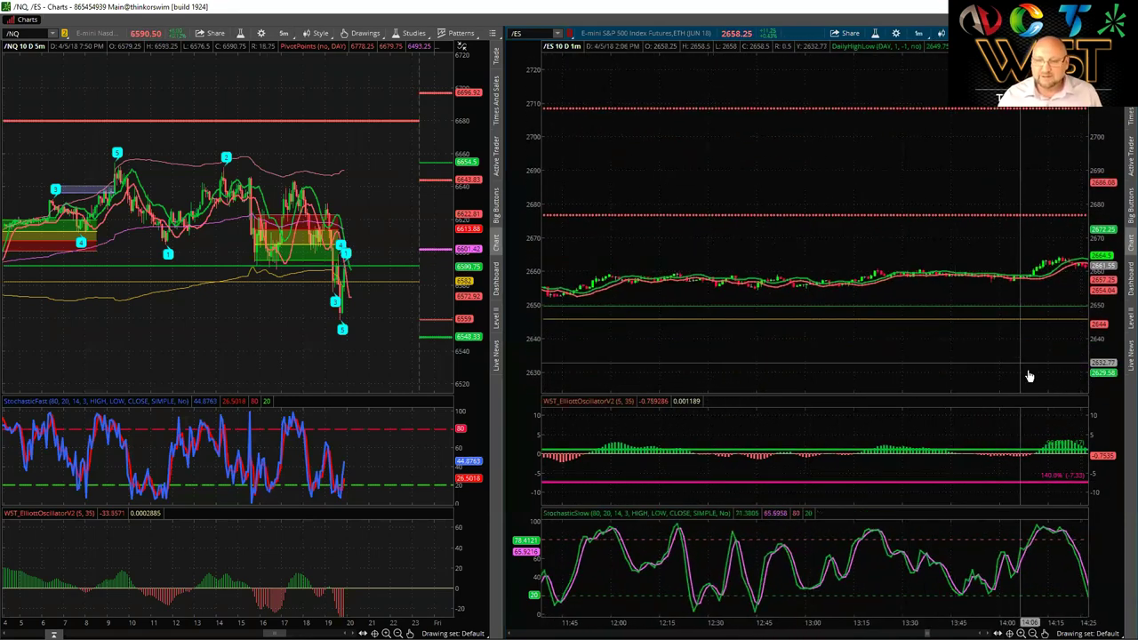
pyautogui.moveTo(1029, 376); pyautogui.dragTo(713, 347)
pyautogui.moveTo(983, 370); pyautogui.dragTo(785, 343)
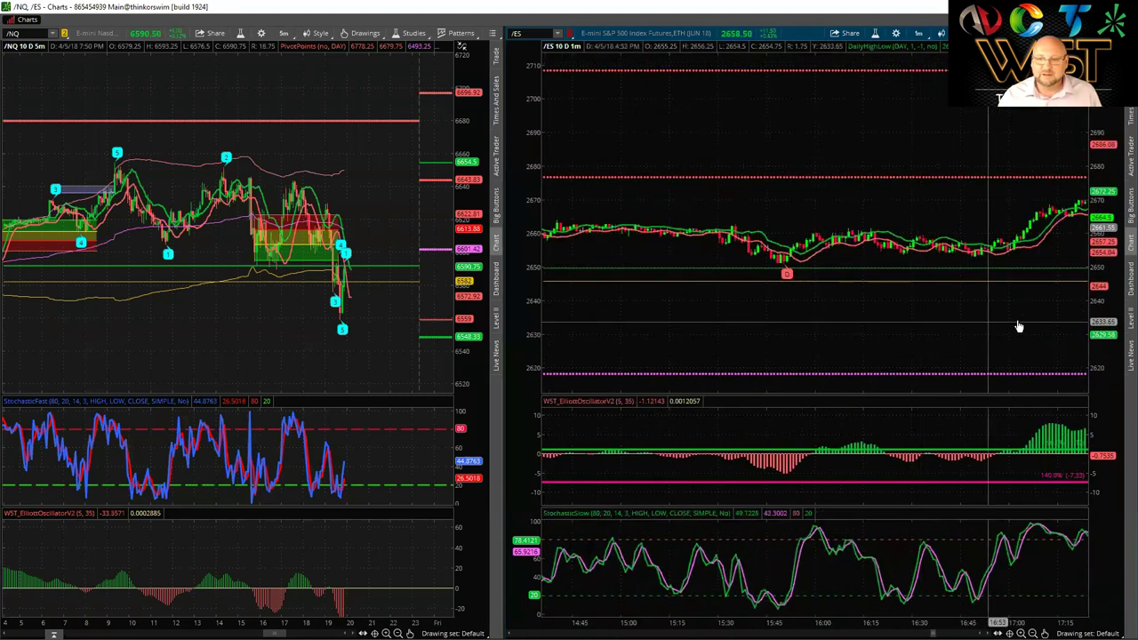
pyautogui.moveTo(967, 327); pyautogui.dragTo(843, 238)
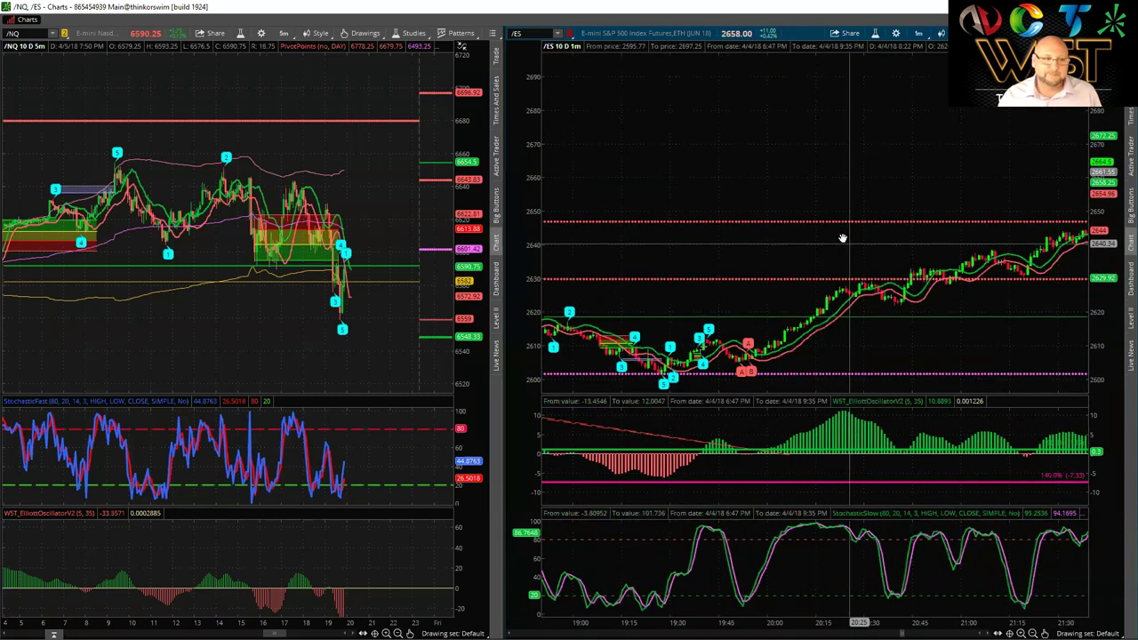
pyautogui.moveTo(909, 275); pyautogui.dragTo(848, 264)
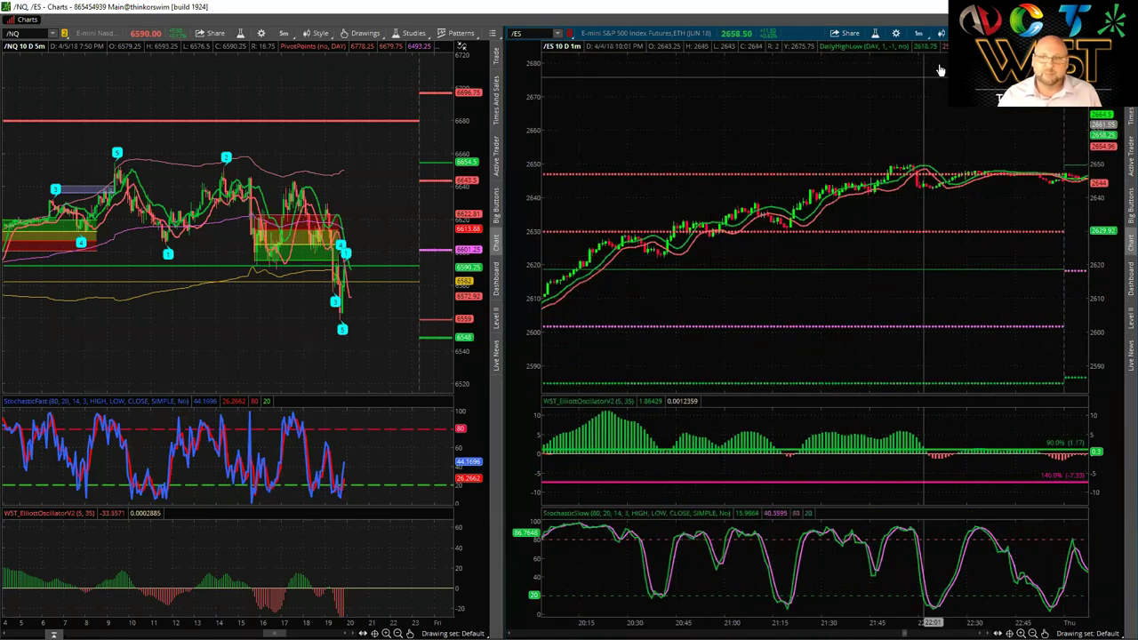
# Step: Set the /ES chart's aggregation period to 5 min, keeping the 10 days time interval
pyautogui.click(923, 38)
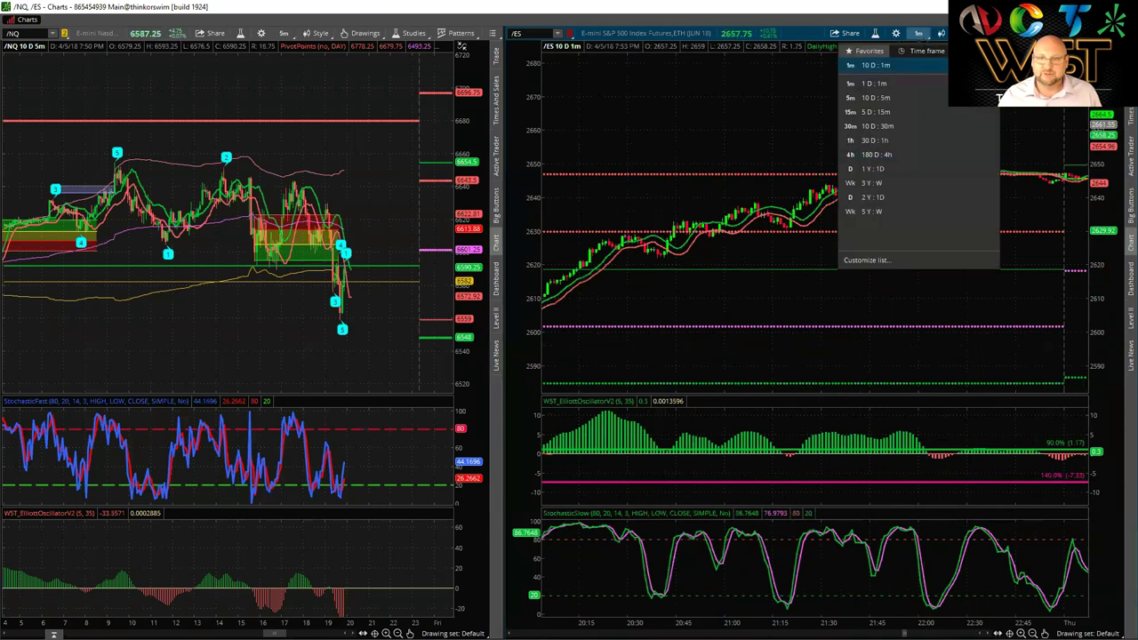
pyautogui.click(940, 64)
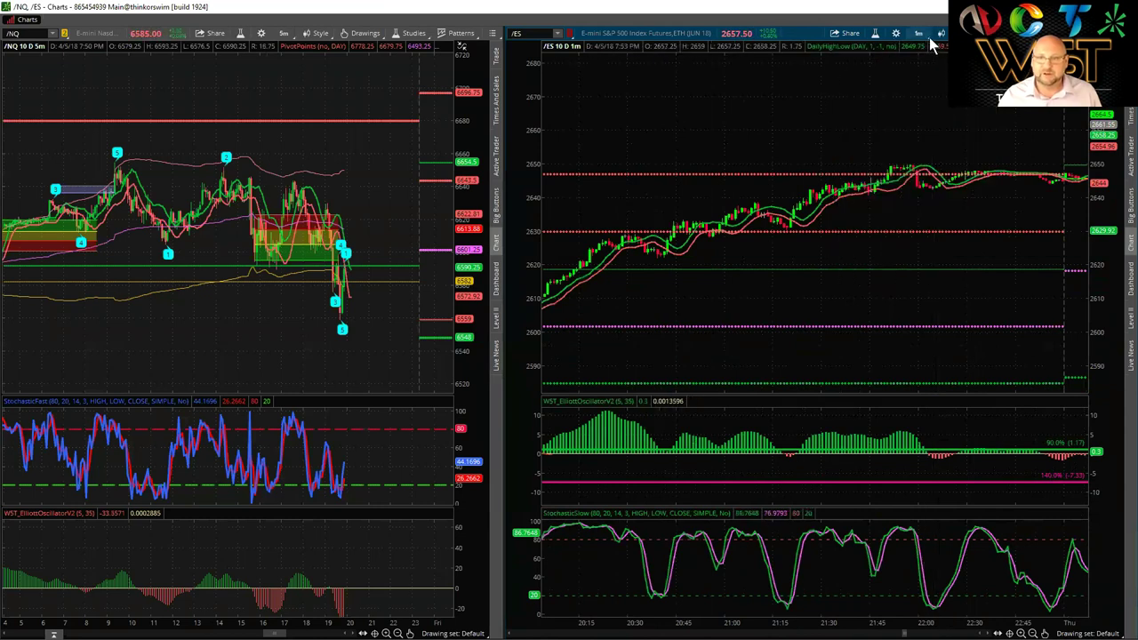
pyautogui.click(926, 38)
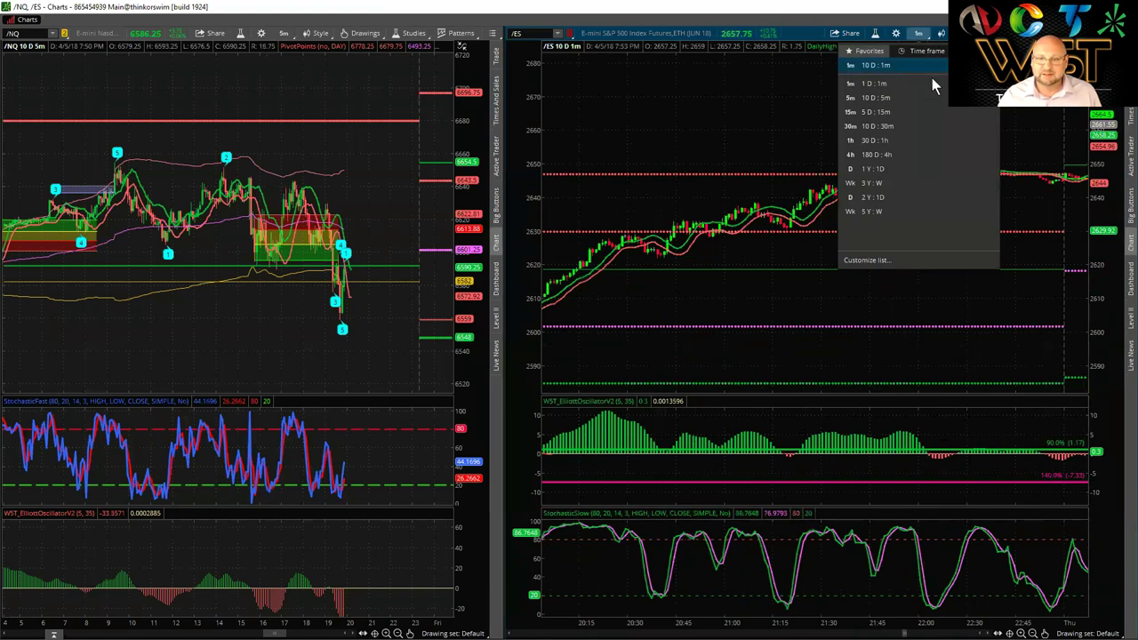
pyautogui.click(907, 52)
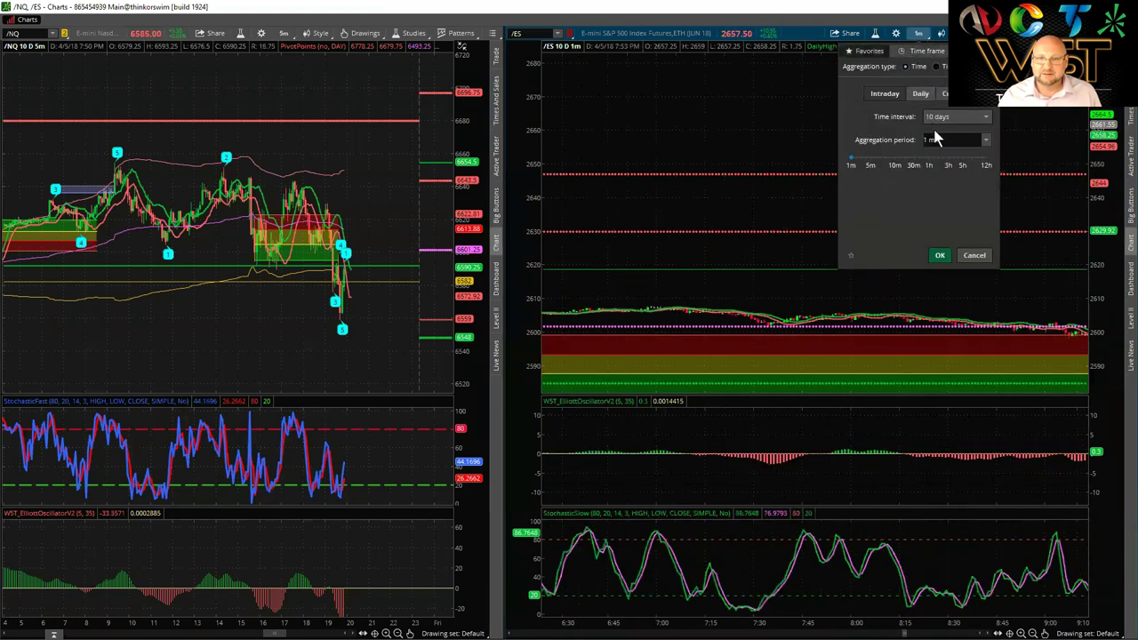
pyautogui.click(985, 141)
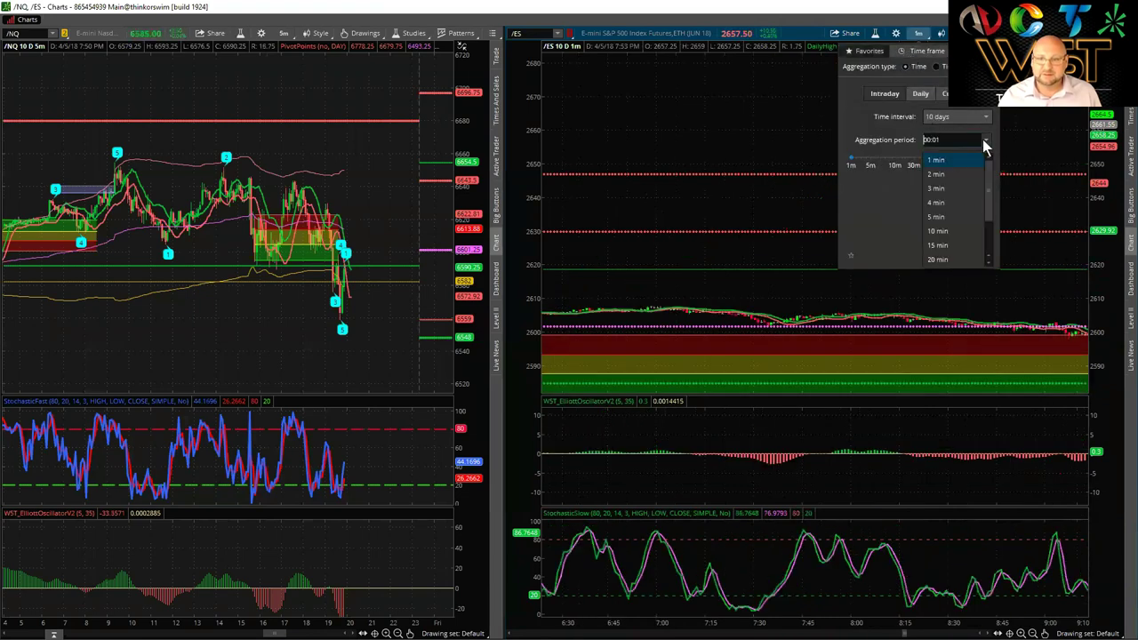
pyautogui.click(937, 216)
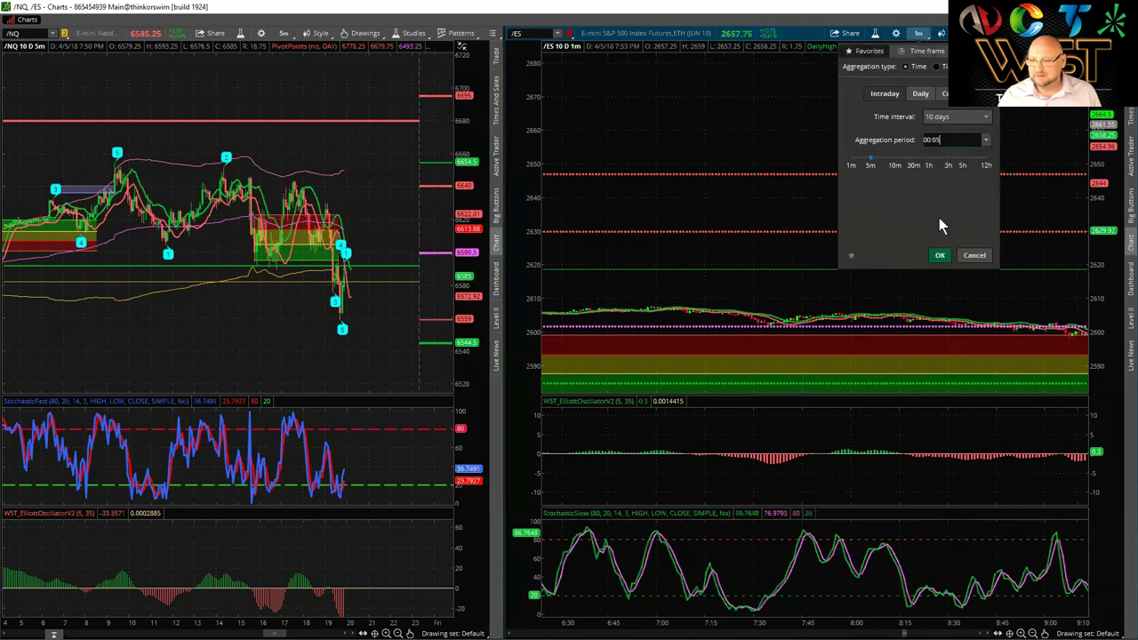
pyautogui.click(938, 255)
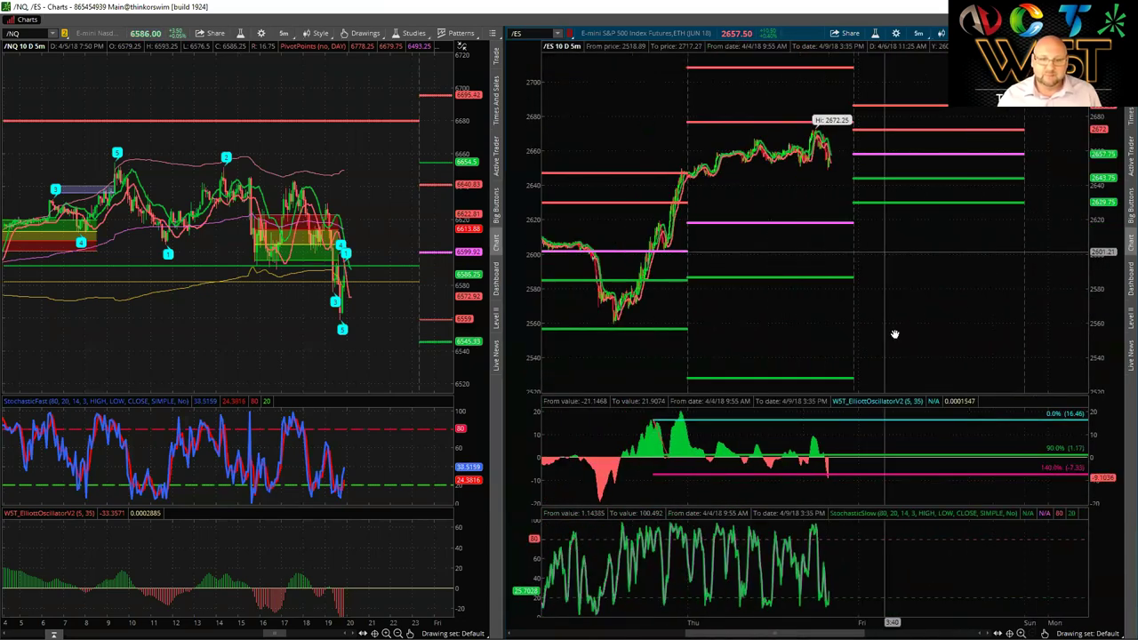
# Step: Examine the 5-minute /ES wave count from the April 5 evening move against the Elliott oscillator levels and slow stochastic
pyautogui.scroll(1, 1072, 366)
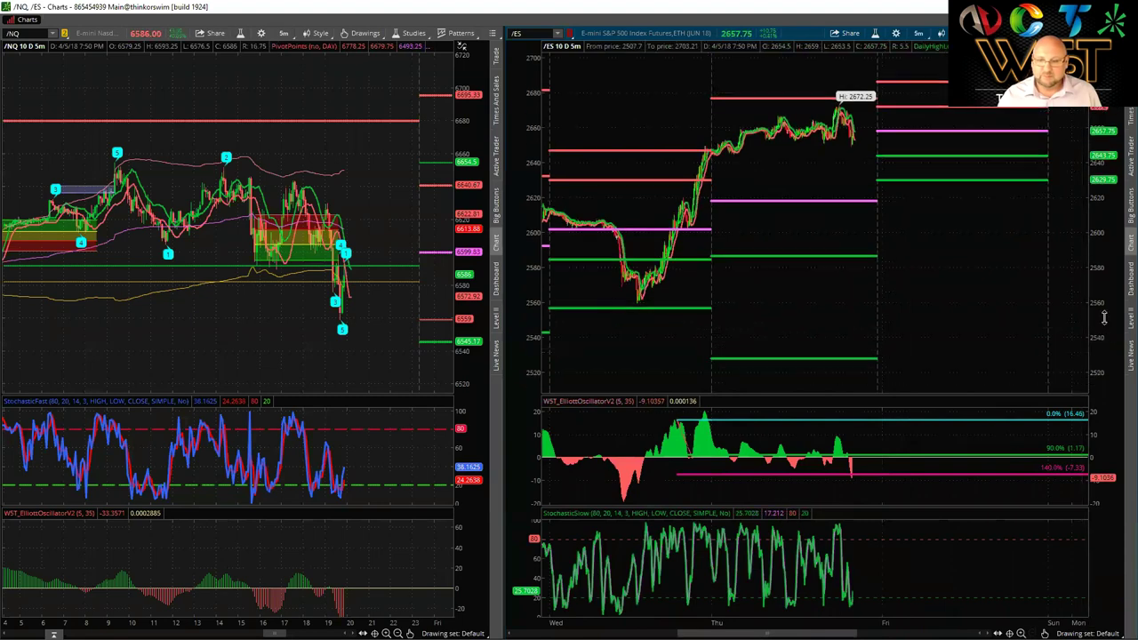
pyautogui.scroll(6, 996, 294)
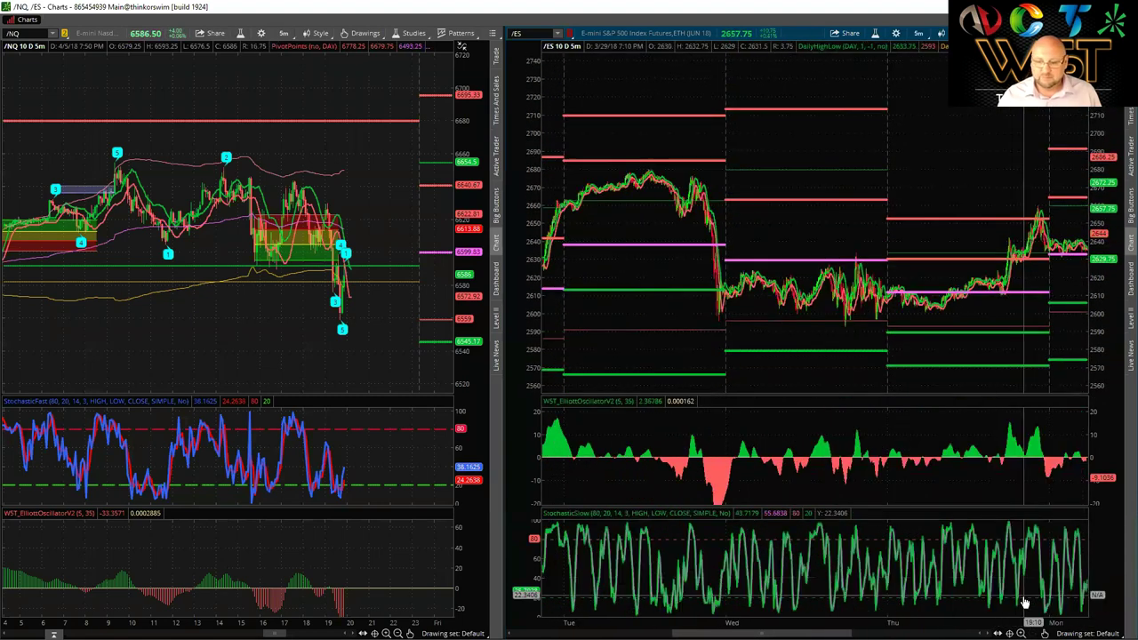
pyautogui.moveTo(945, 622); pyautogui.dragTo(849, 622)
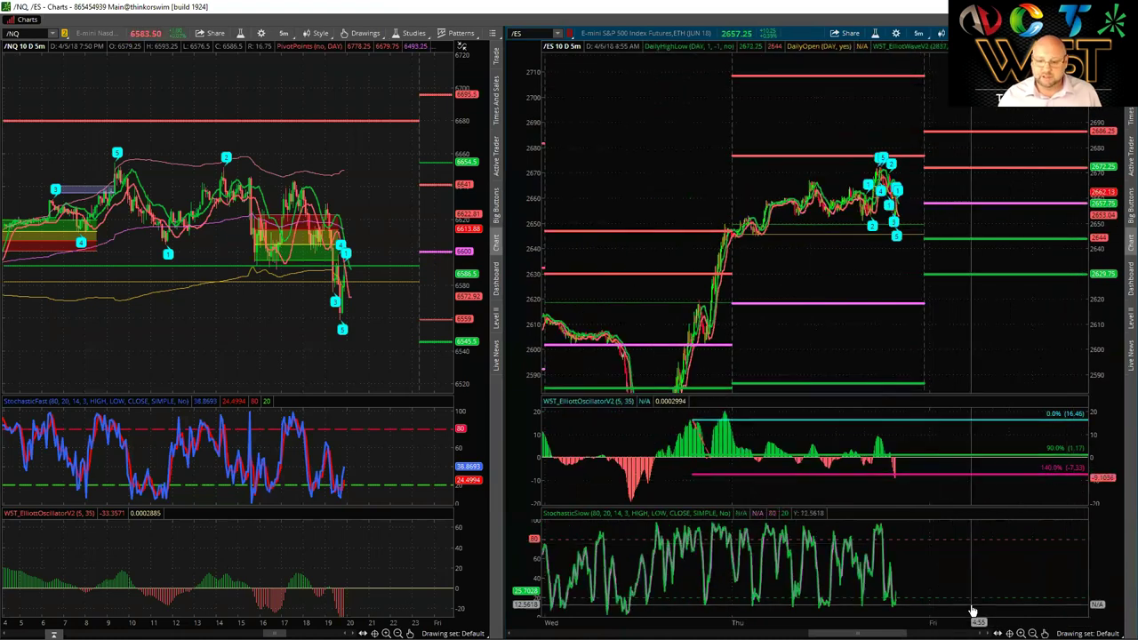
pyautogui.scroll(-5, 1022, 356)
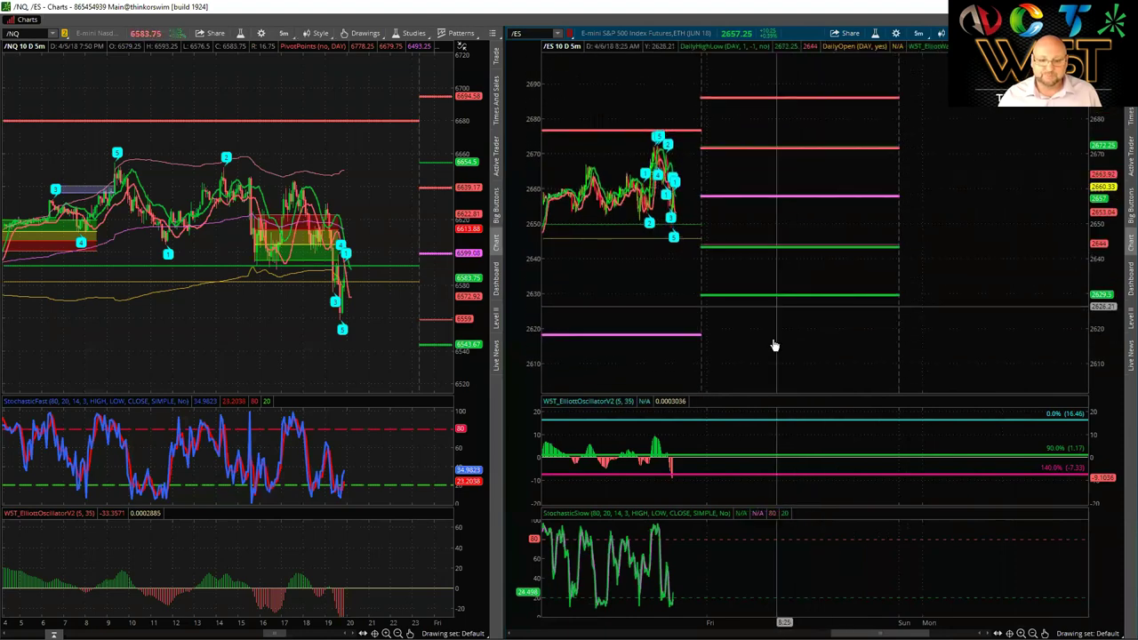
pyautogui.scroll(5, 774, 345)
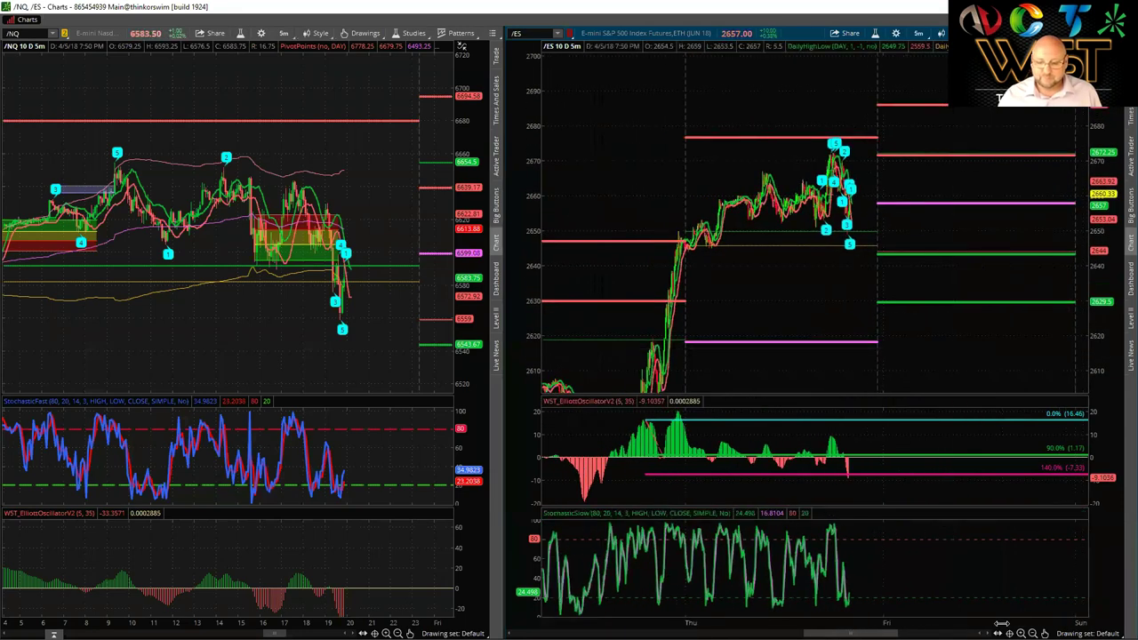
pyautogui.moveTo(1001, 625); pyautogui.dragTo(739, 357)
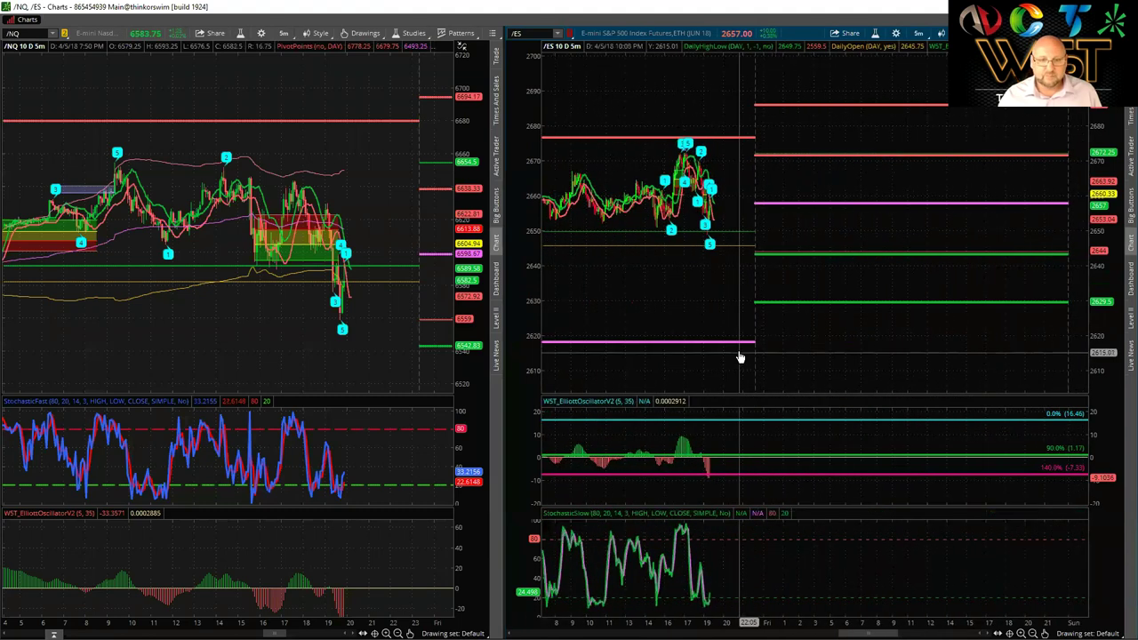
pyautogui.moveTo(958, 358); pyautogui.dragTo(1118, 366)
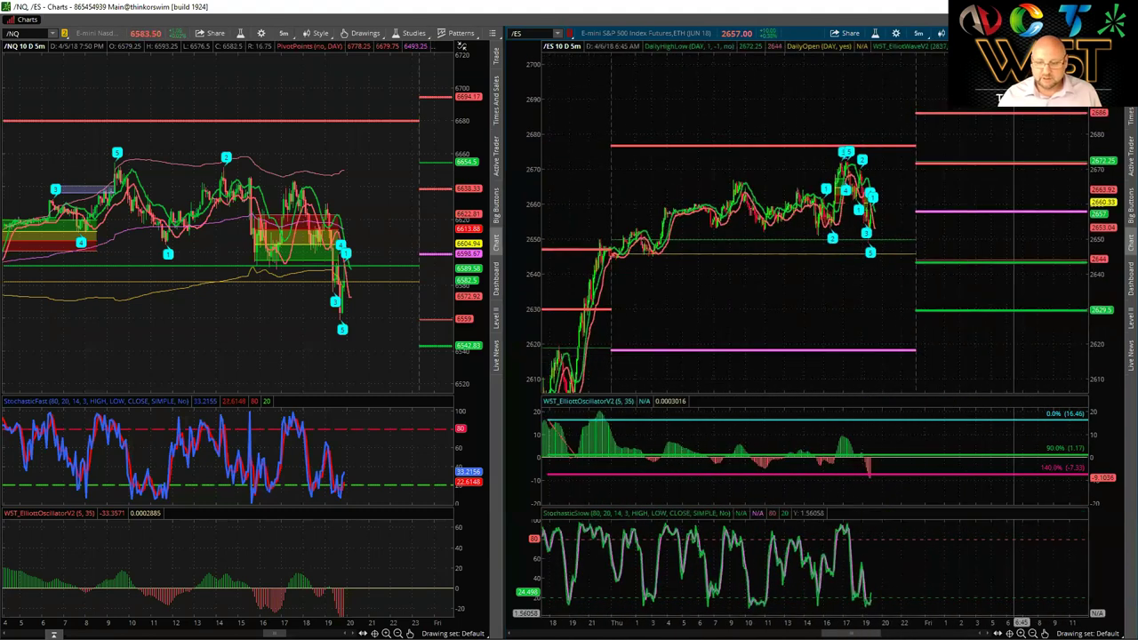
pyautogui.scroll(5, 934, 338)
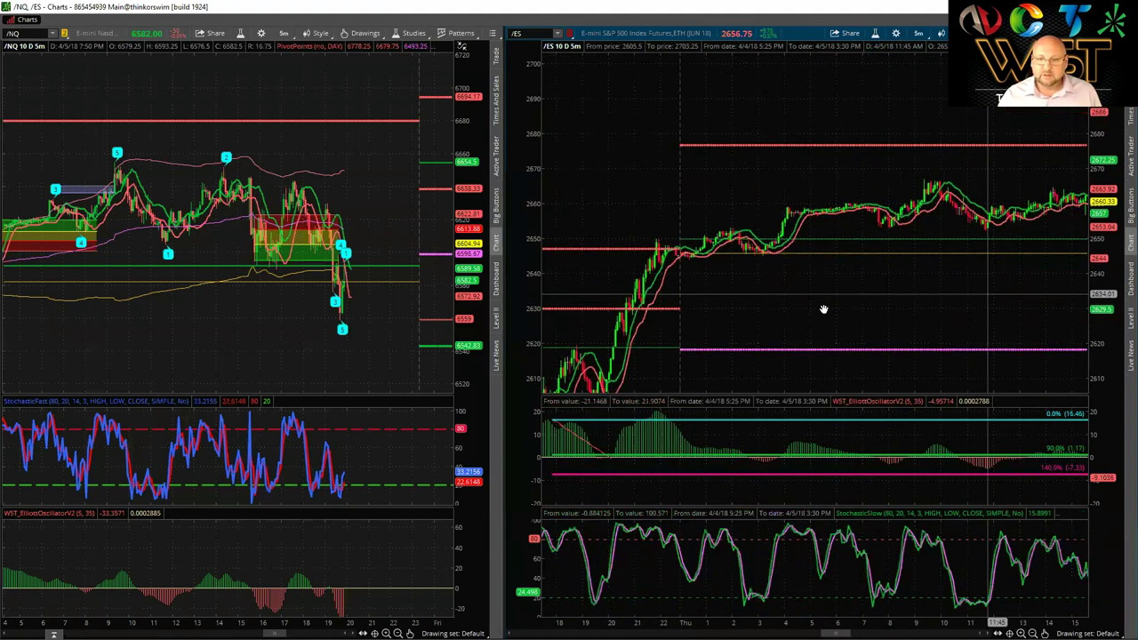
pyautogui.scroll(-5, 942, 308)
pyautogui.moveTo(942, 308); pyautogui.dragTo(909, 313)
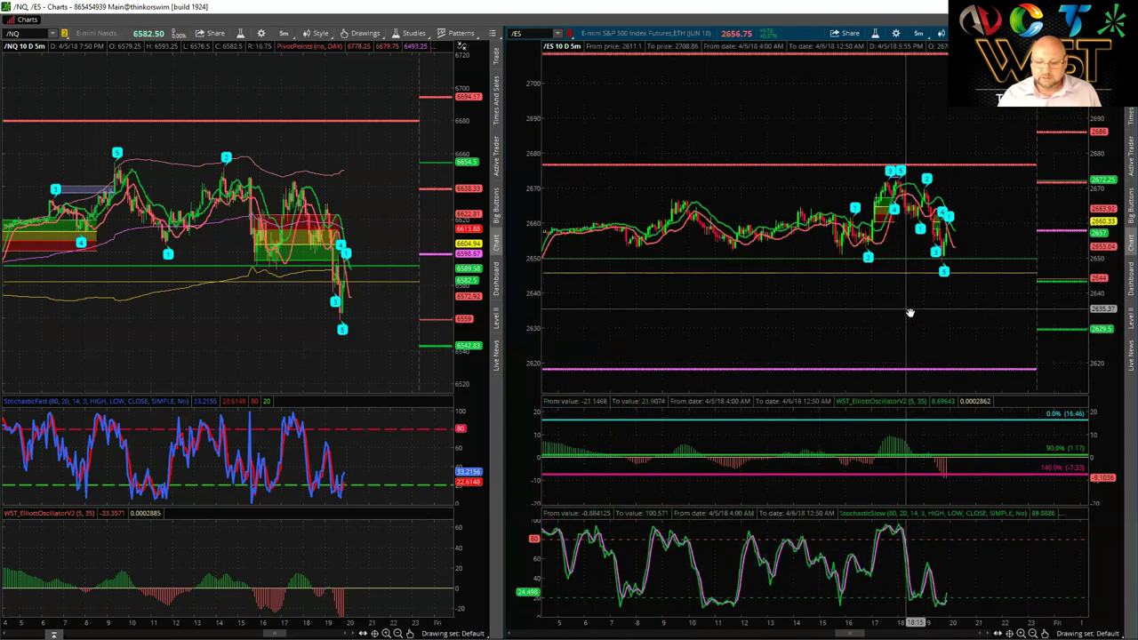
pyautogui.moveTo(972, 623); pyautogui.dragTo(844, 352)
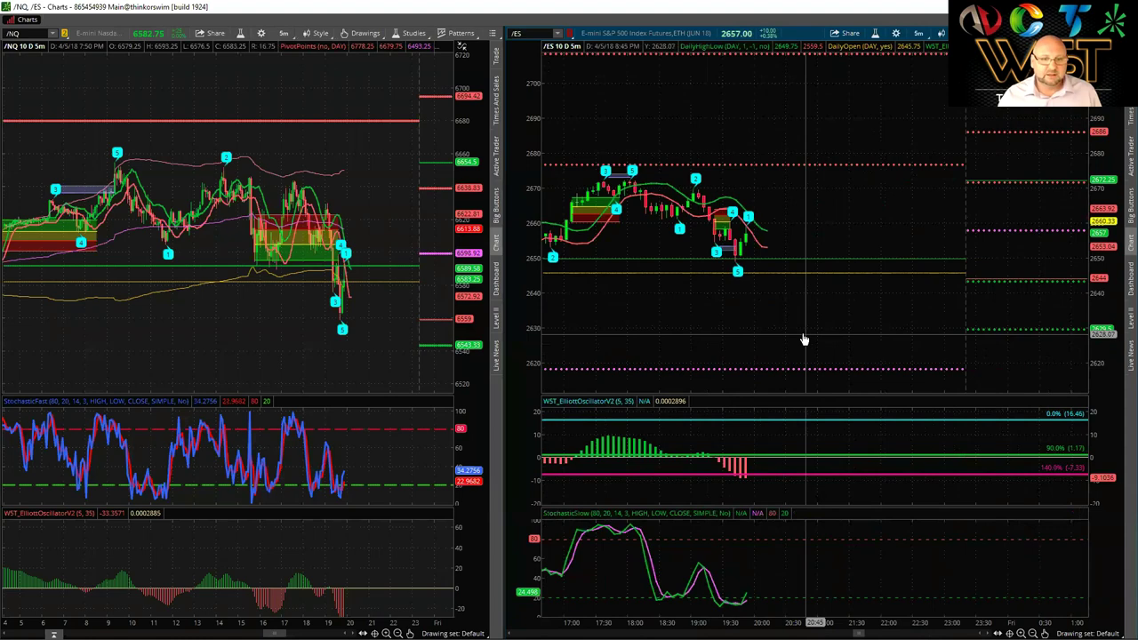
pyautogui.scroll(3, 826, 333)
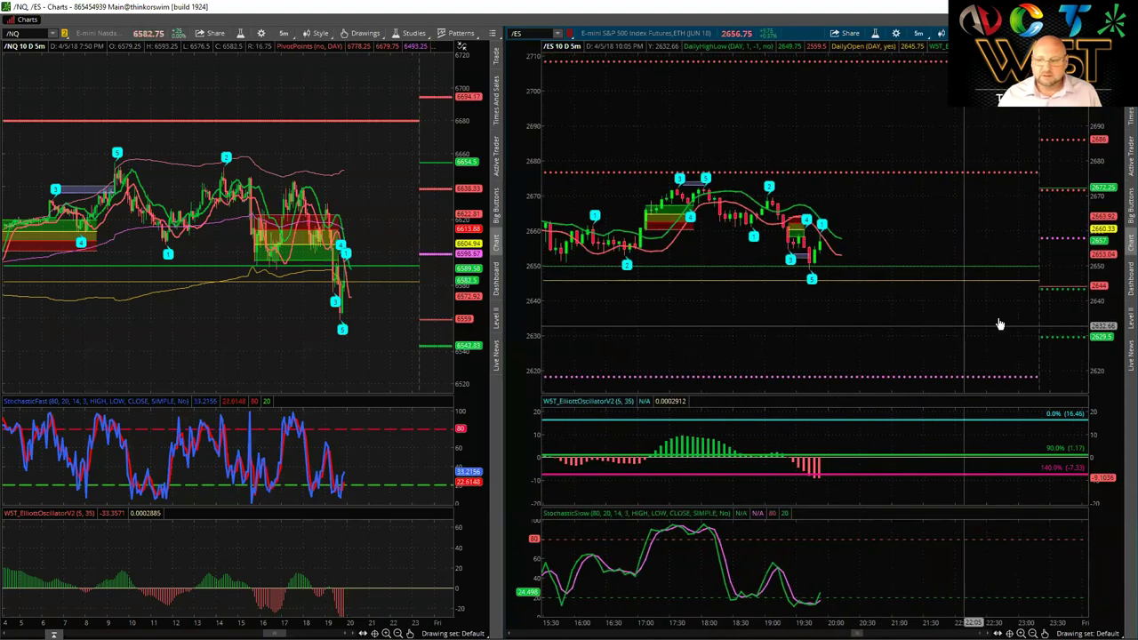
pyautogui.moveTo(1099, 333); pyautogui.dragTo(1016, 379)
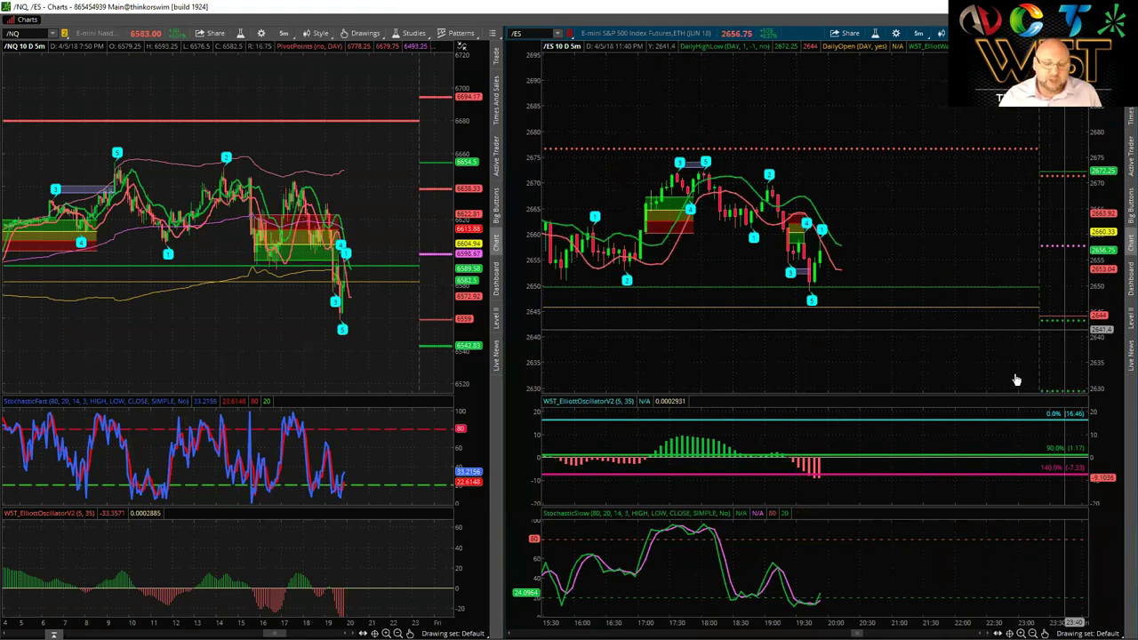
pyautogui.moveTo(773, 625); pyautogui.dragTo(695, 625)
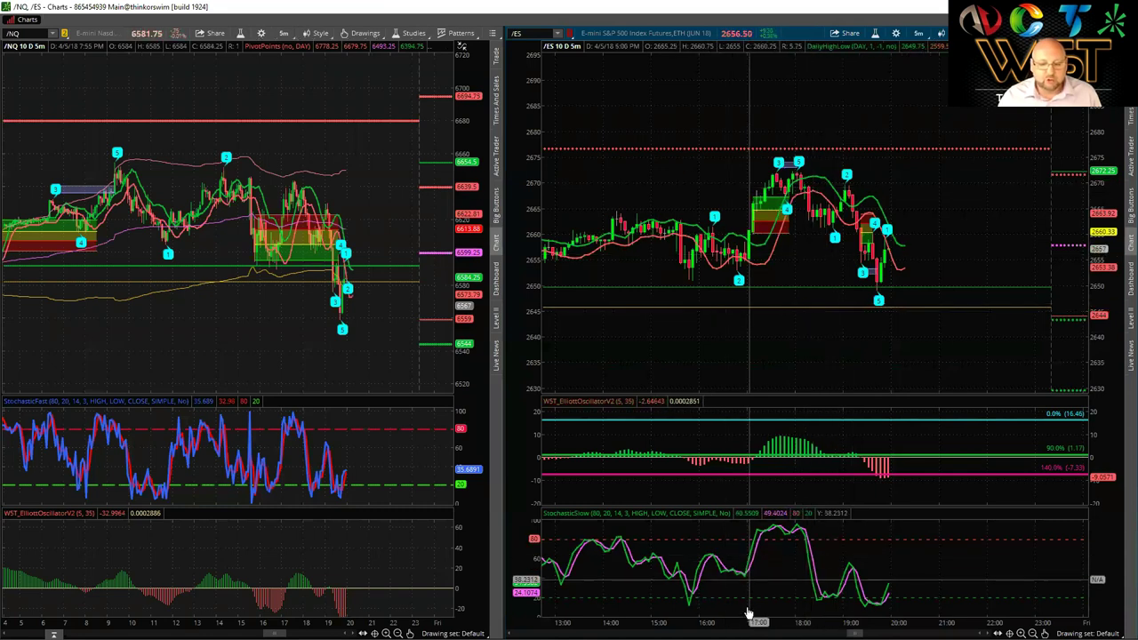
pyautogui.moveTo(761, 623); pyautogui.dragTo(702, 623)
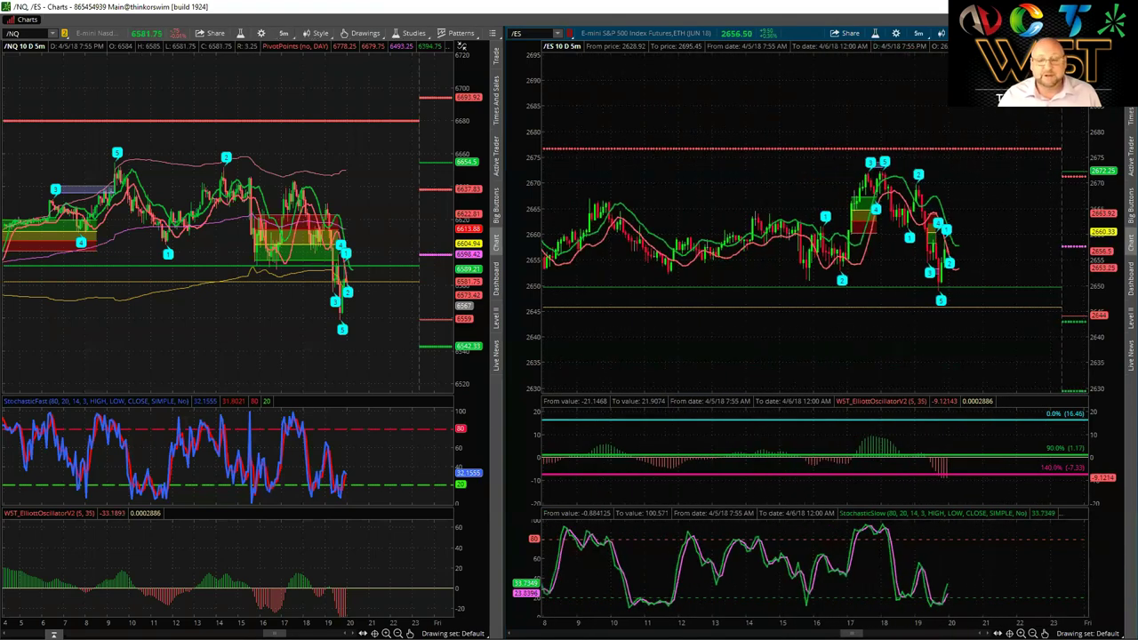
# Step: Set the start bar of the /ES chart's W5T_ElliotWaveV2 study to 2522 and apply the change
pyautogui.moveTo(681, 361); pyautogui.dragTo(762, 328)
pyautogui.moveTo(840, 326); pyautogui.dragTo(686, 364)
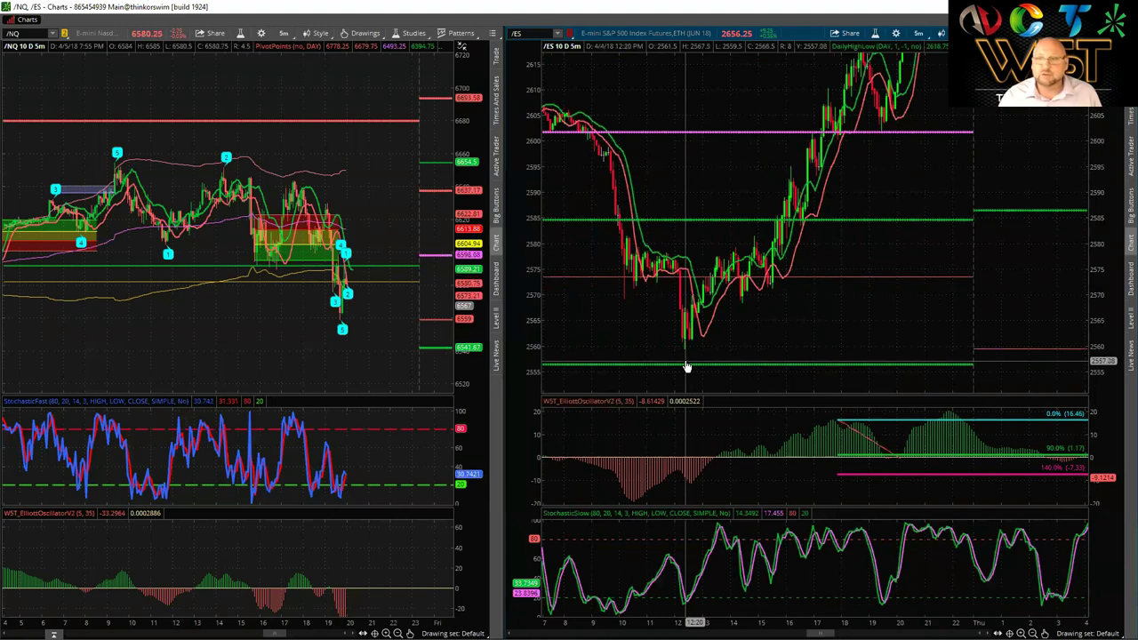
pyautogui.click(874, 34)
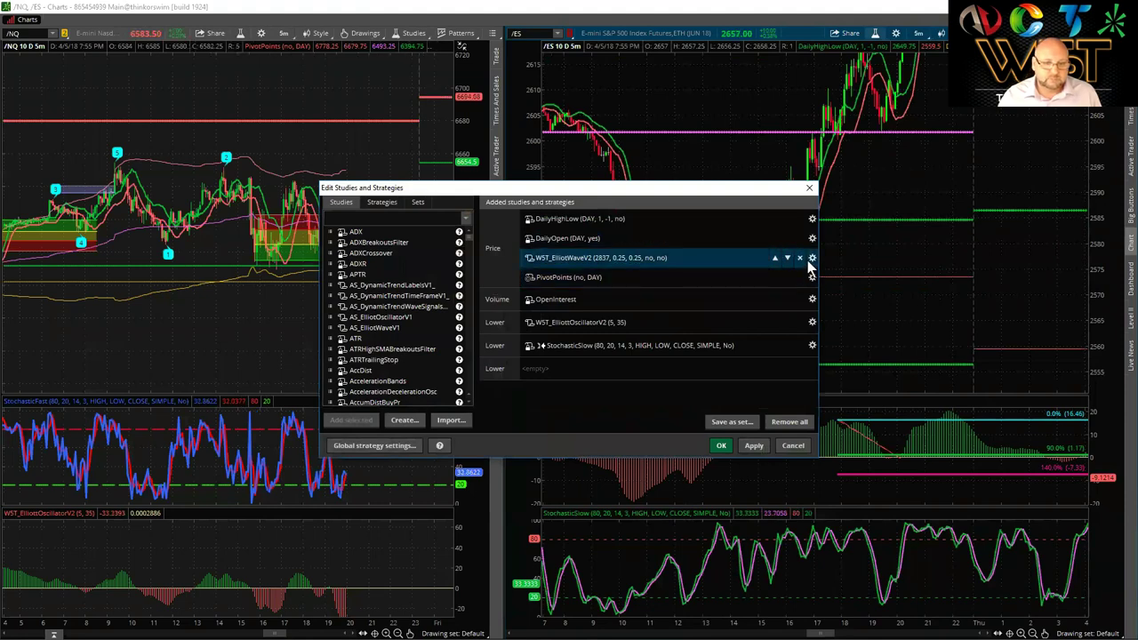
pyautogui.click(811, 258)
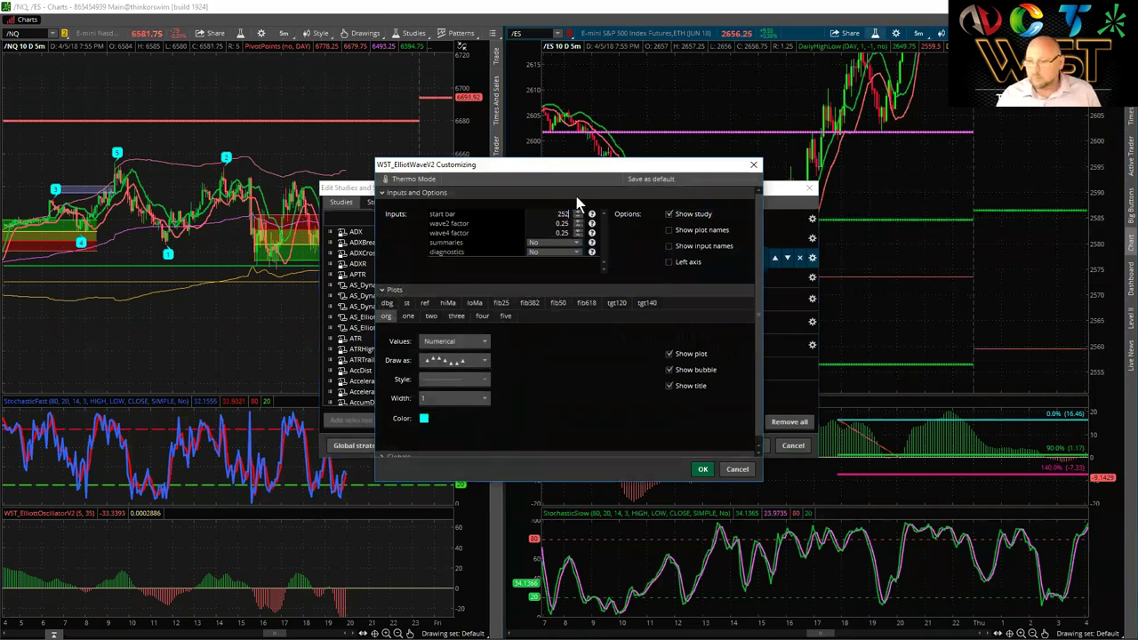
pyautogui.write('2')
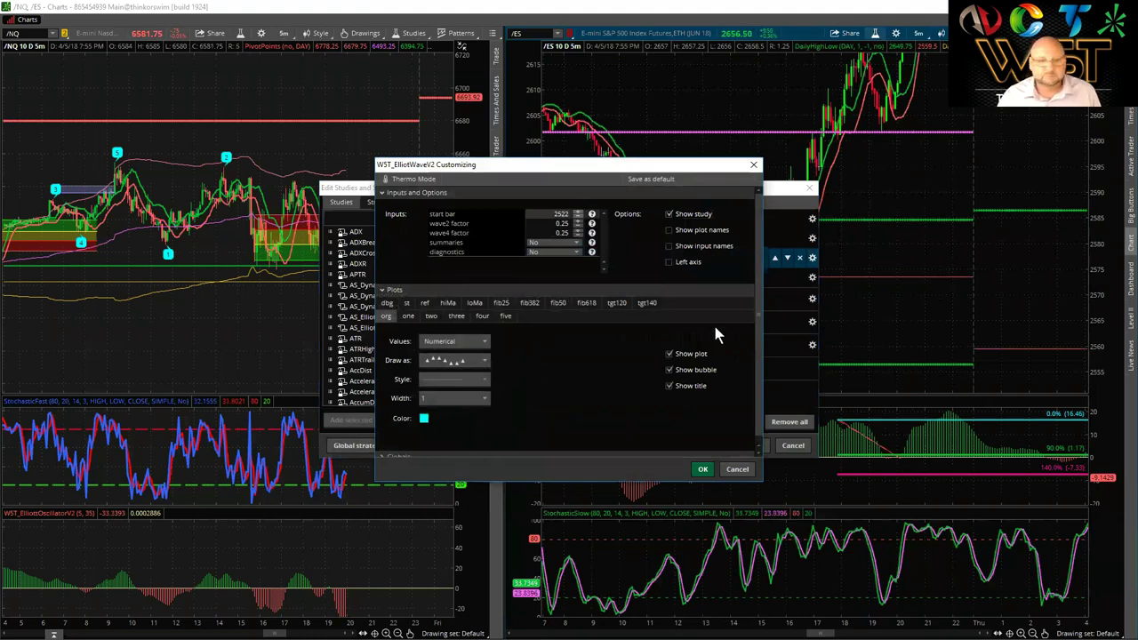
pyautogui.click(702, 468)
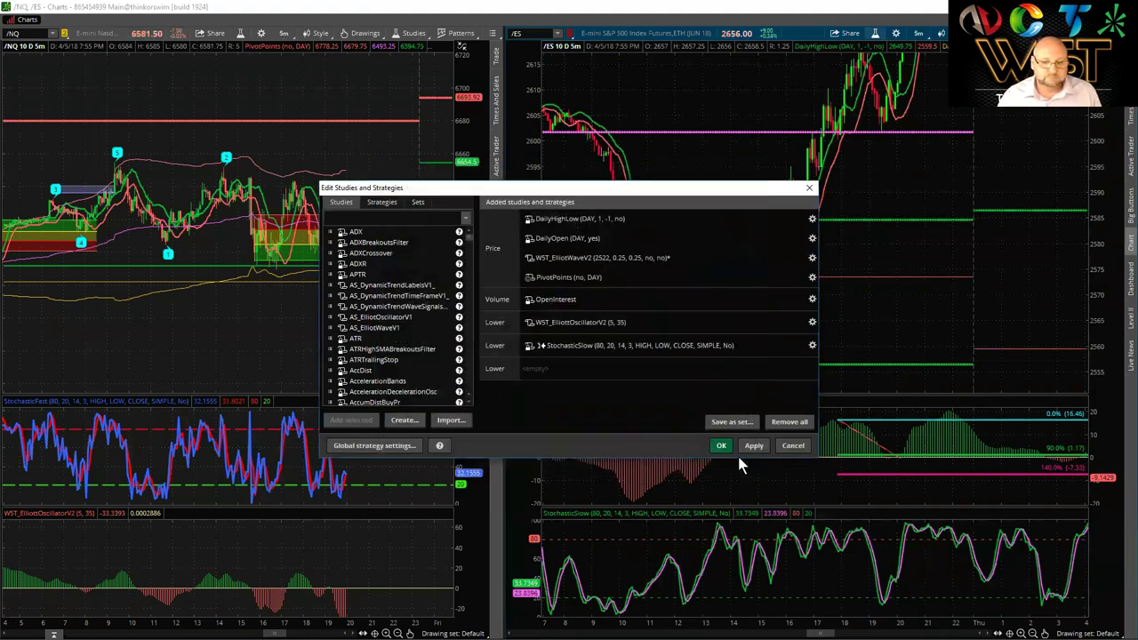
pyautogui.click(757, 448)
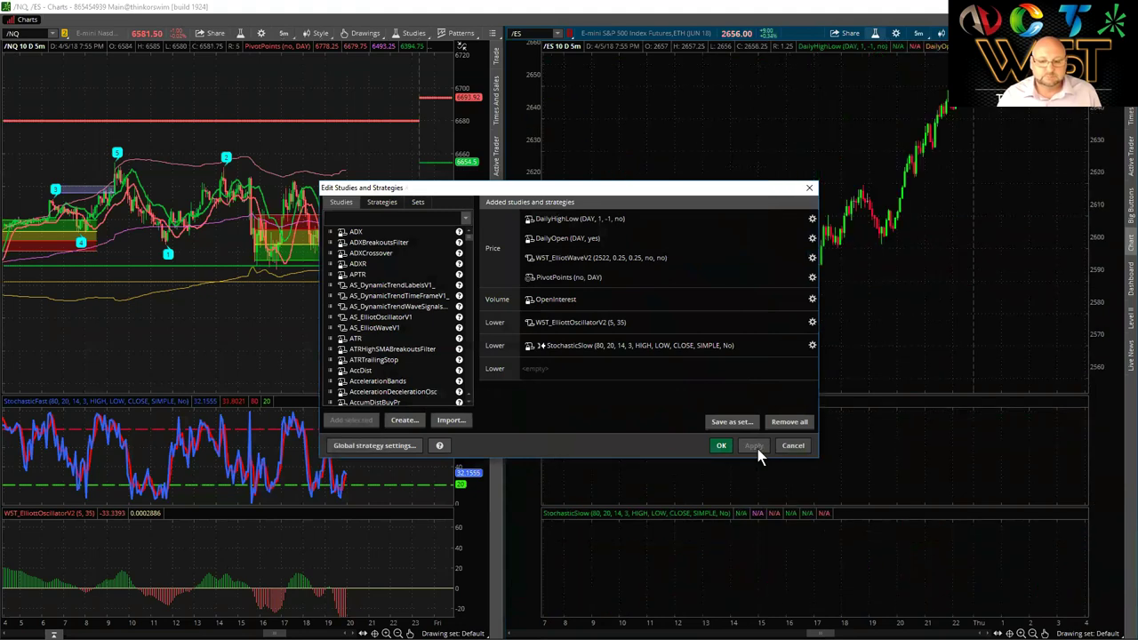
pyautogui.click(721, 445)
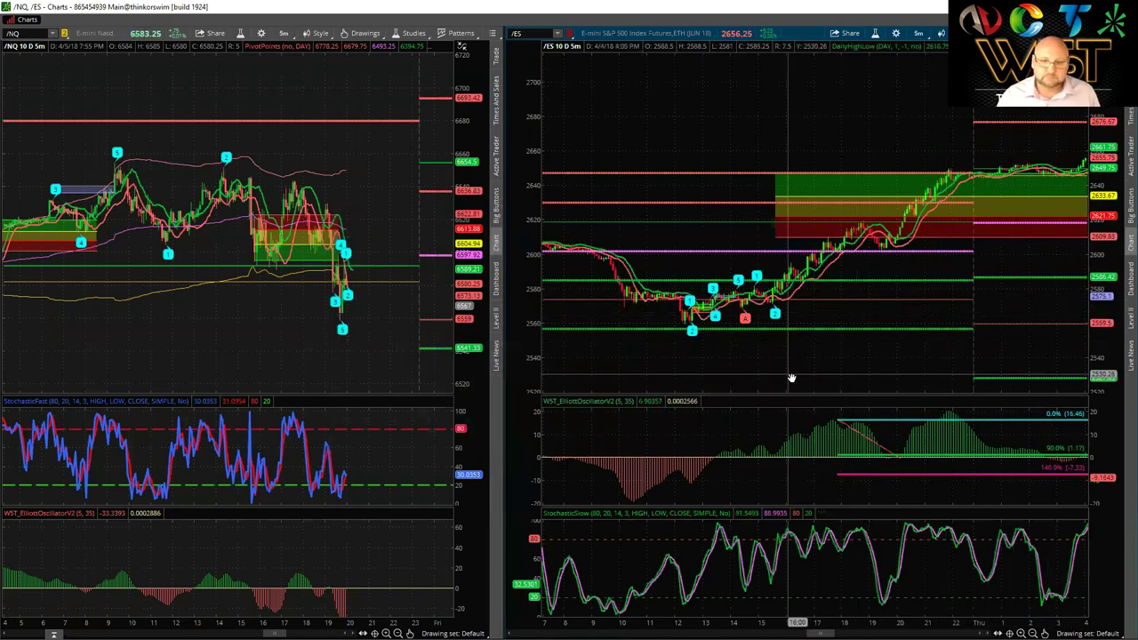
# Step: Examine the recounted /ES waves from the April 4 low against the pullback zones and the Elliott oscillator
pyautogui.scroll(3, 877, 363)
pyautogui.scroll(-2, 821, 355)
pyautogui.scroll(-5, 1001, 339)
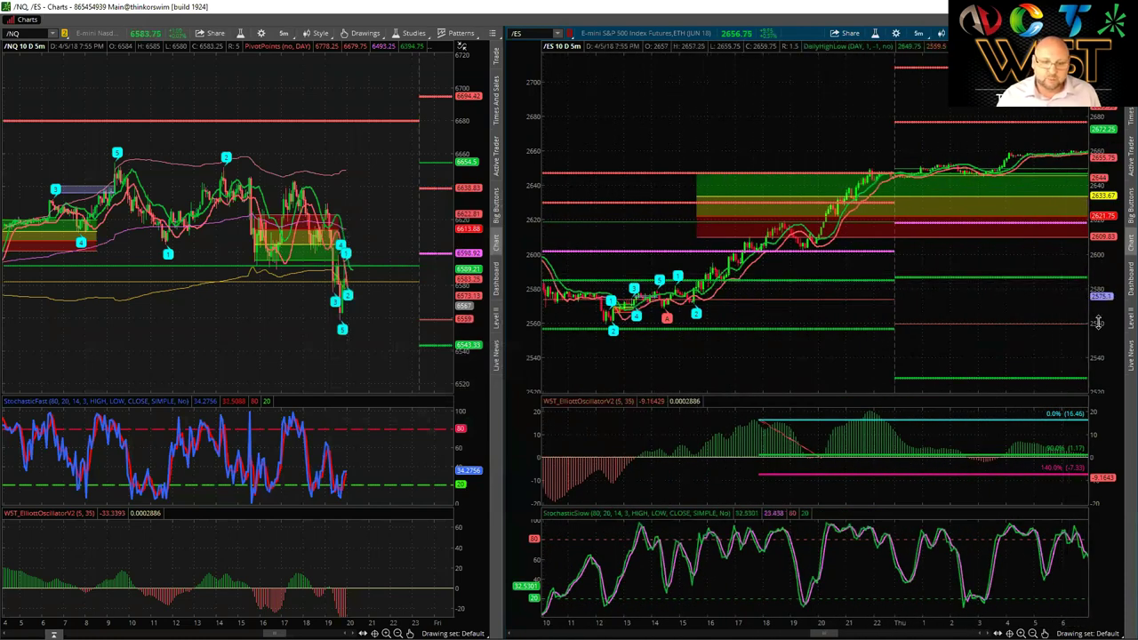
pyautogui.scroll(3, 1098, 322)
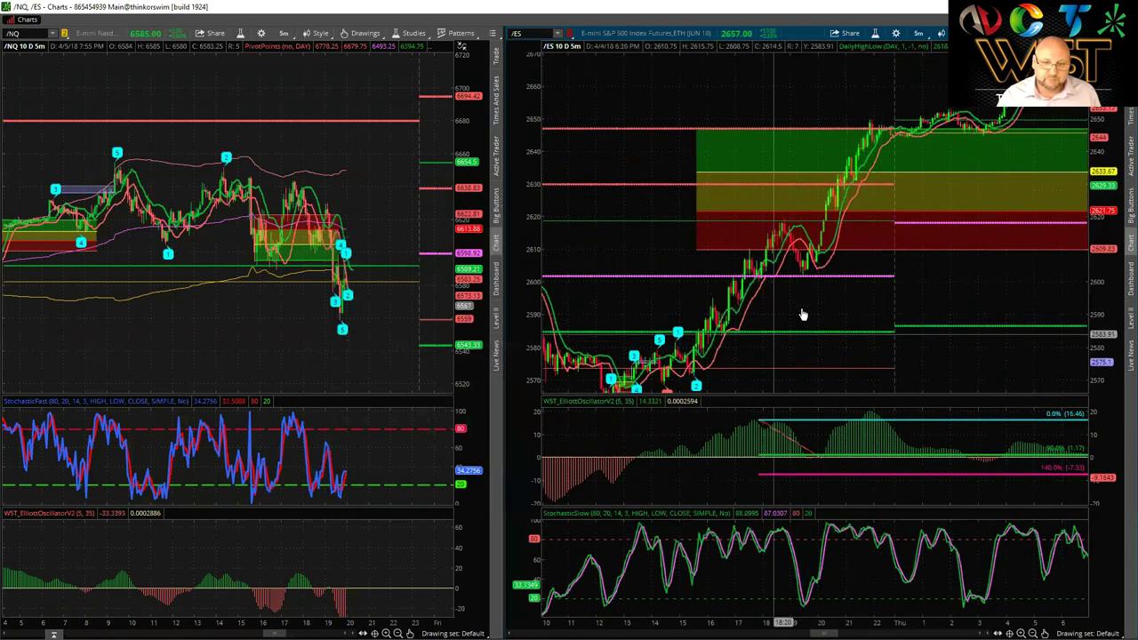
pyautogui.scroll(-1, 809, 306)
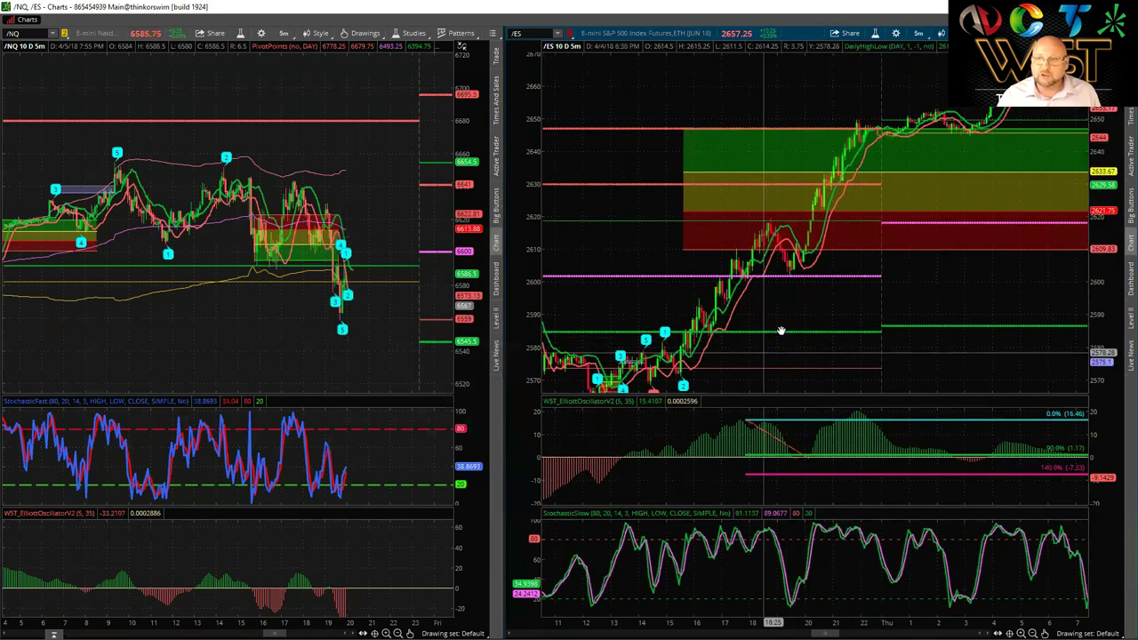
pyautogui.scroll(2, 780, 330)
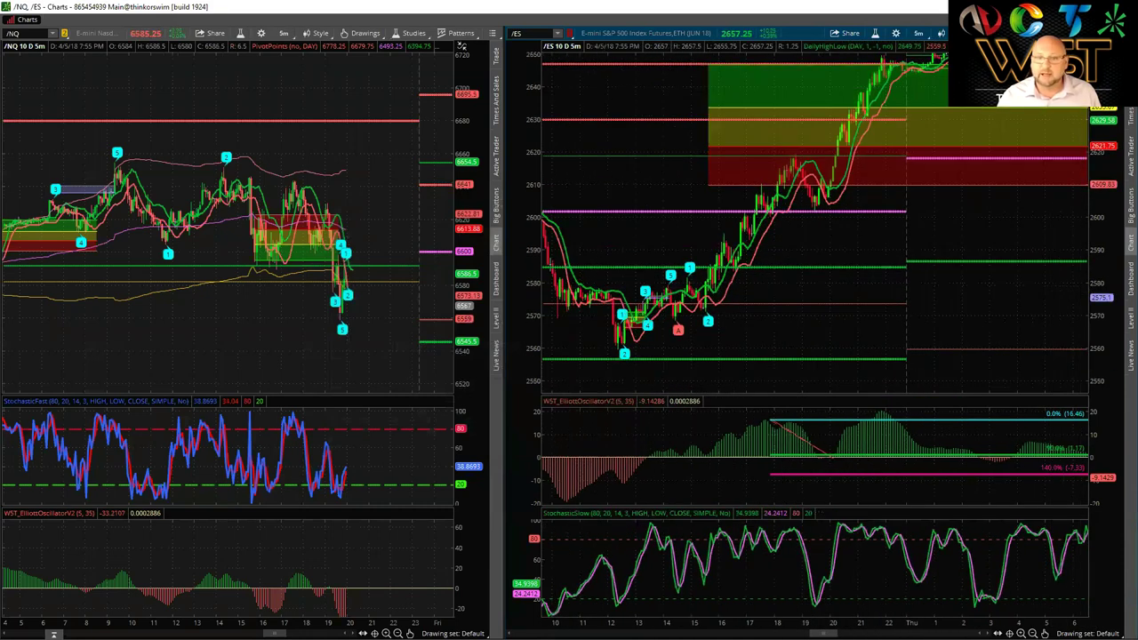
# Step: Switch from thinkorswim to the NinjaTrader GBPUSD chart and set its interval to 1 minute
pyautogui.press('super+Down')
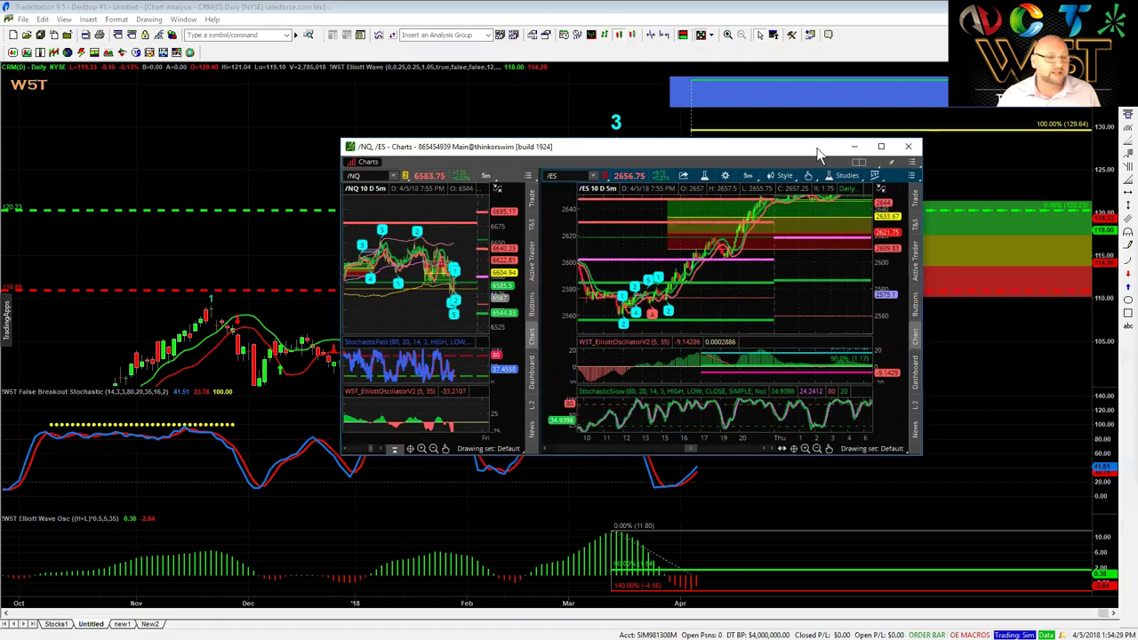
pyautogui.press('super+Down')
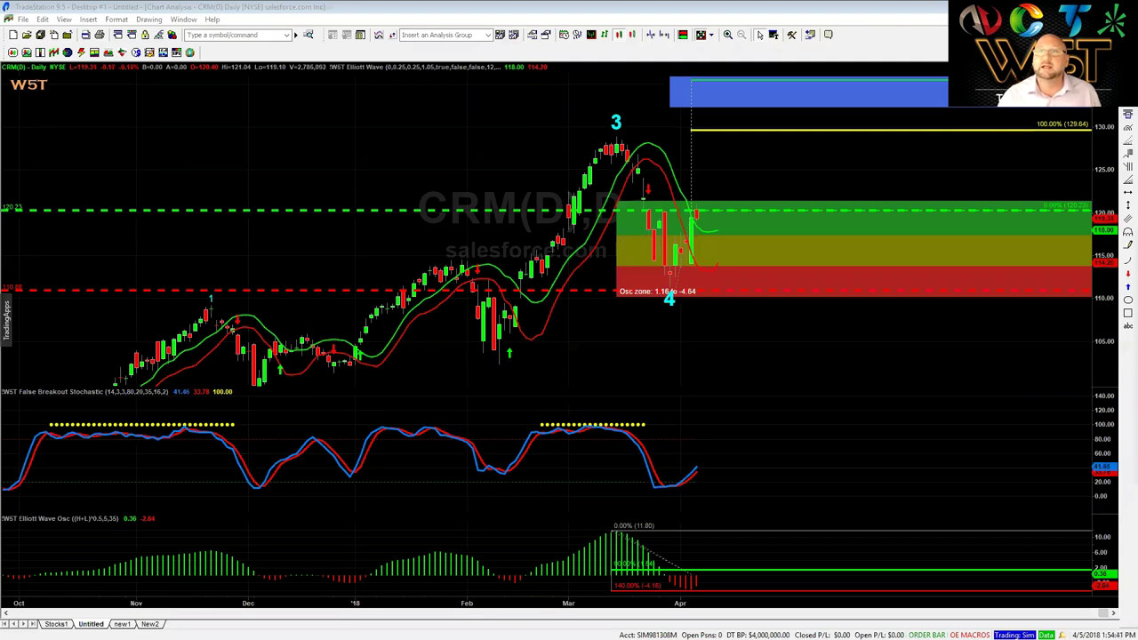
pyautogui.hotkey('alt', 'Tab')
pyautogui.click(857, 143)
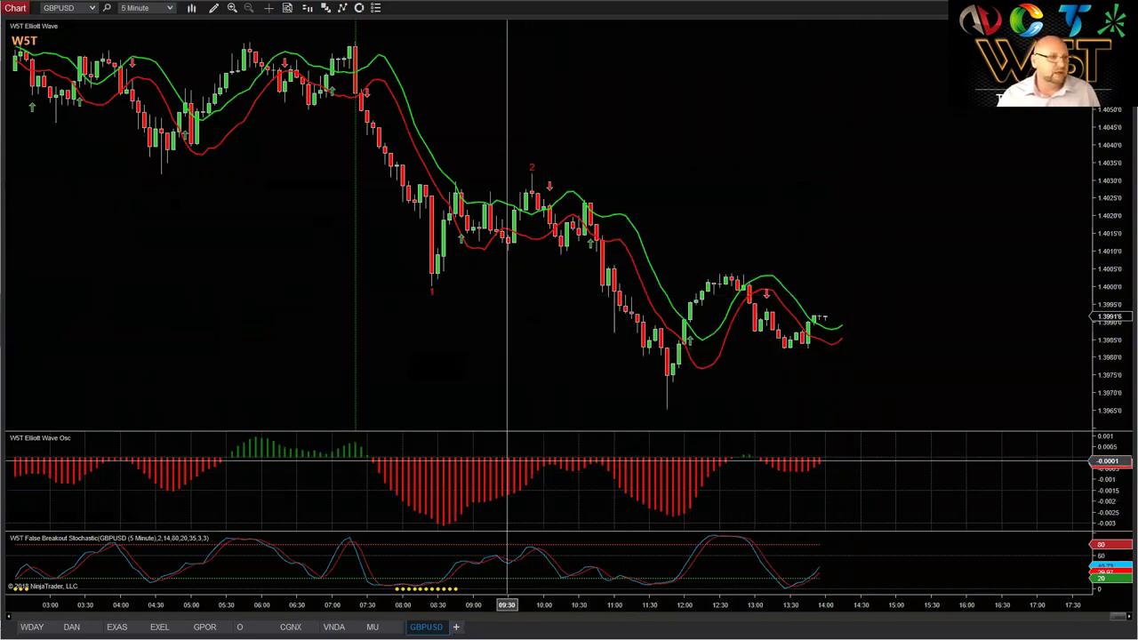
pyautogui.click(168, 8)
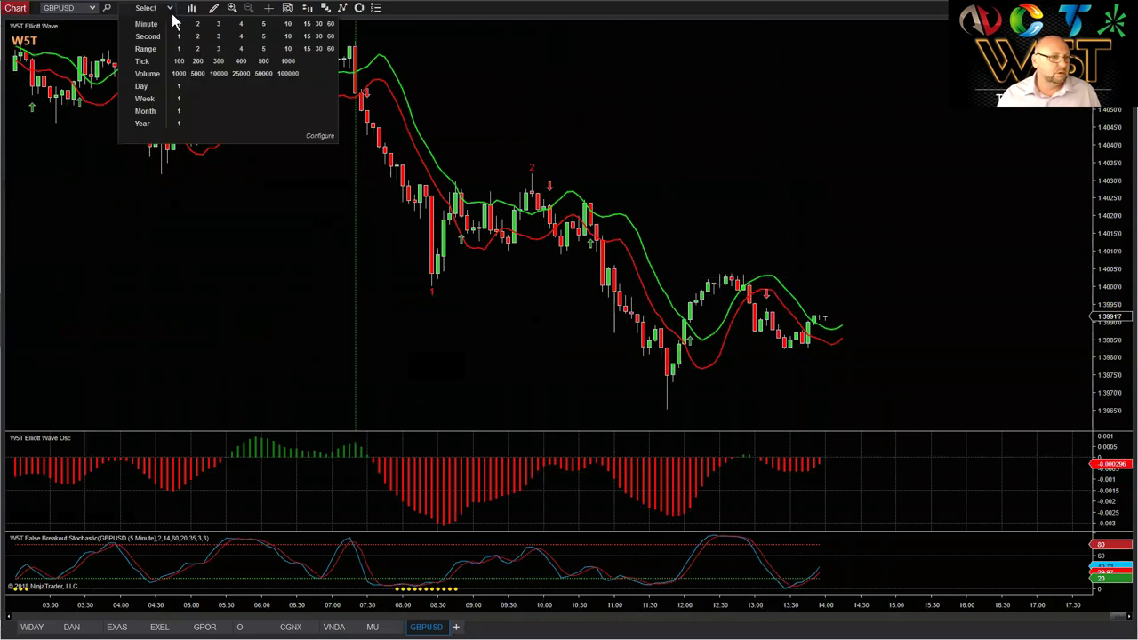
pyautogui.click(179, 24)
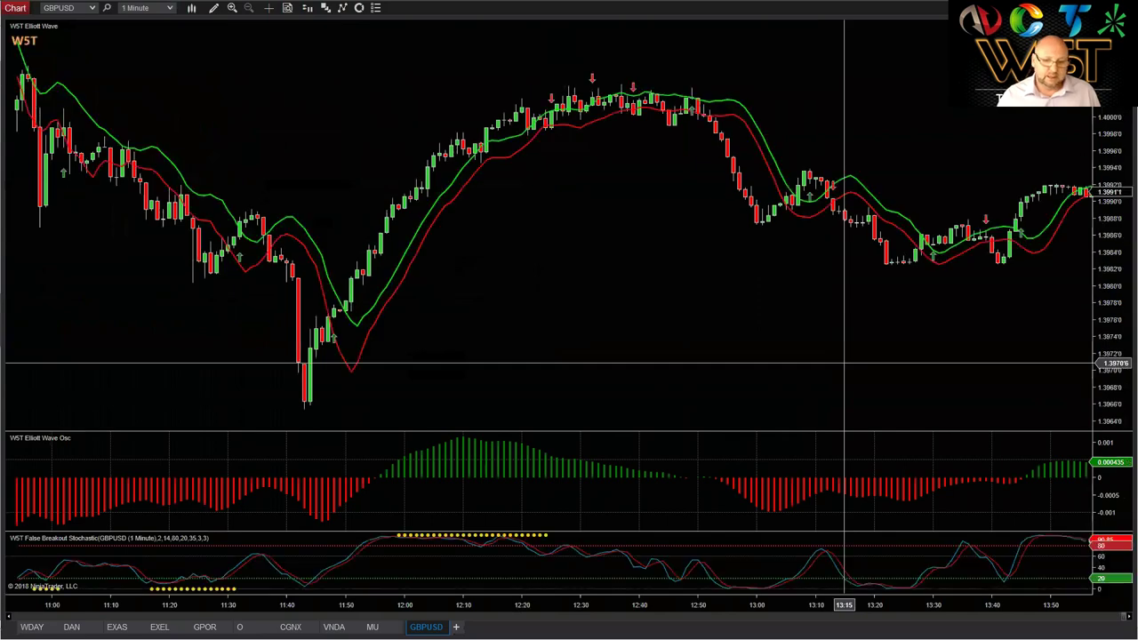
# Step: Restart the 1-minute GBPUSD wave count from the swing low near 11:45 and inspect the new wave labels
pyautogui.scroll(-5, 685, 320)
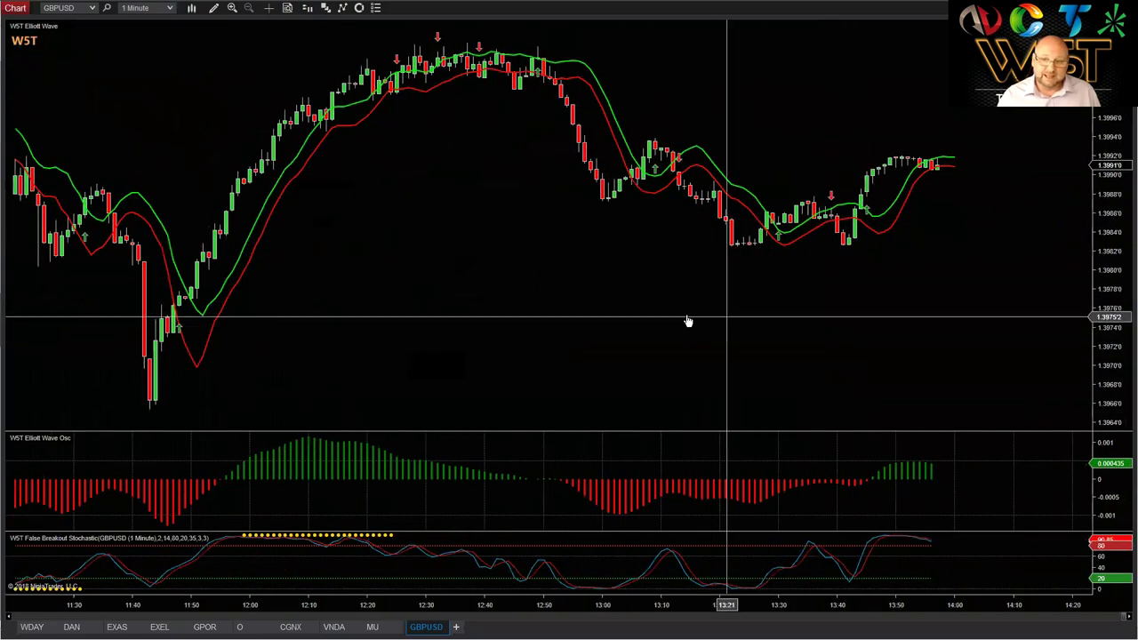
pyautogui.moveTo(577, 610); pyautogui.dragTo(749, 612)
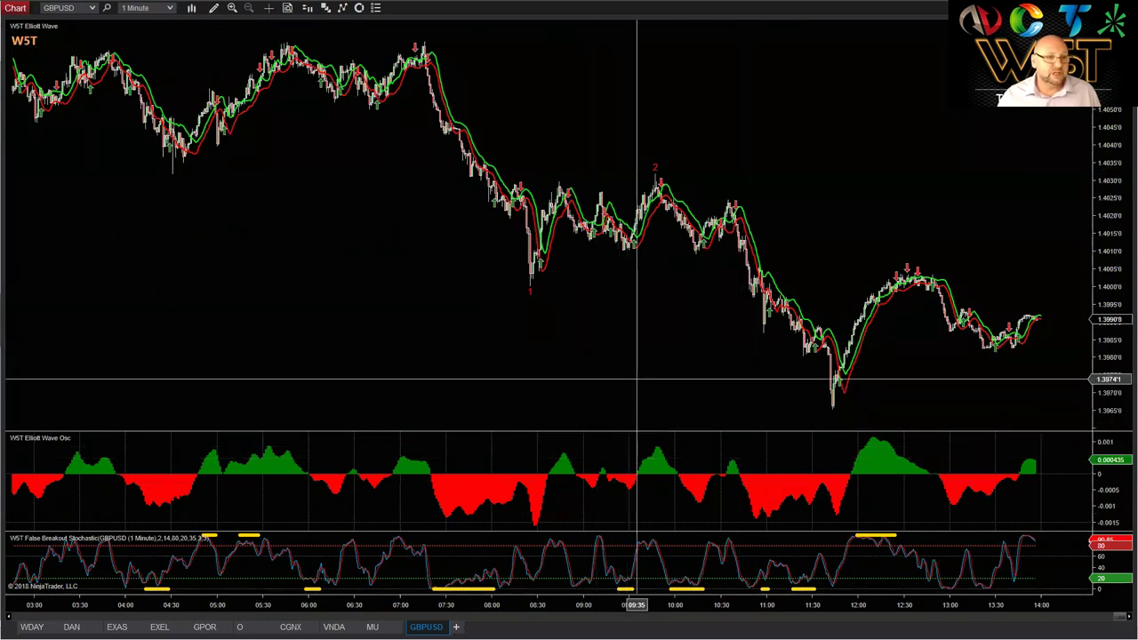
pyautogui.scroll(-1, 635, 320)
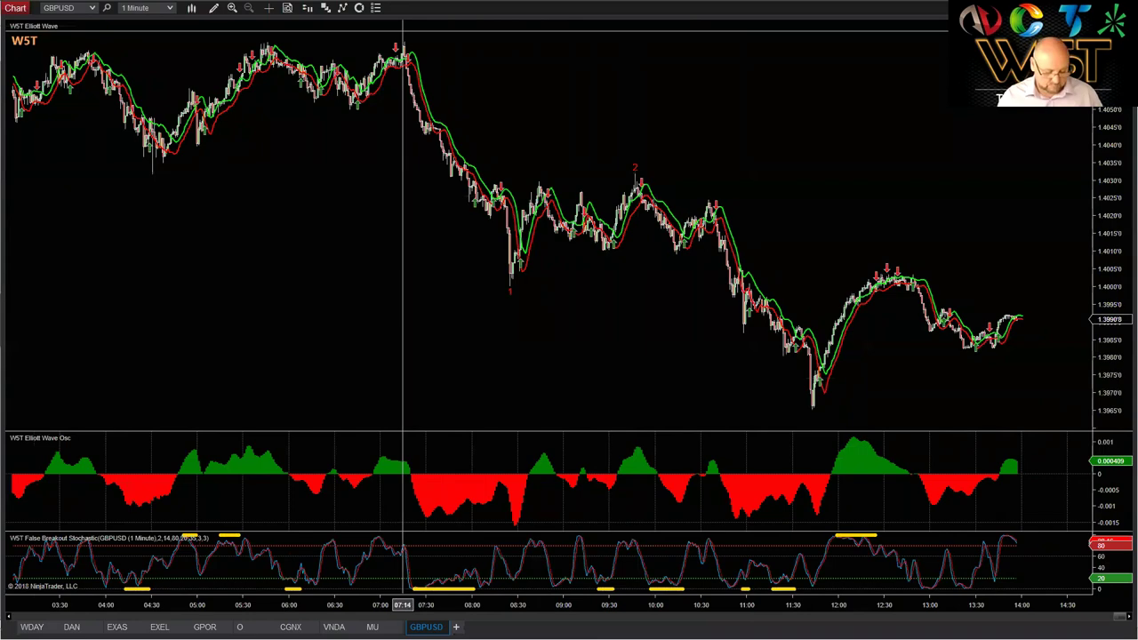
pyautogui.press('F5')
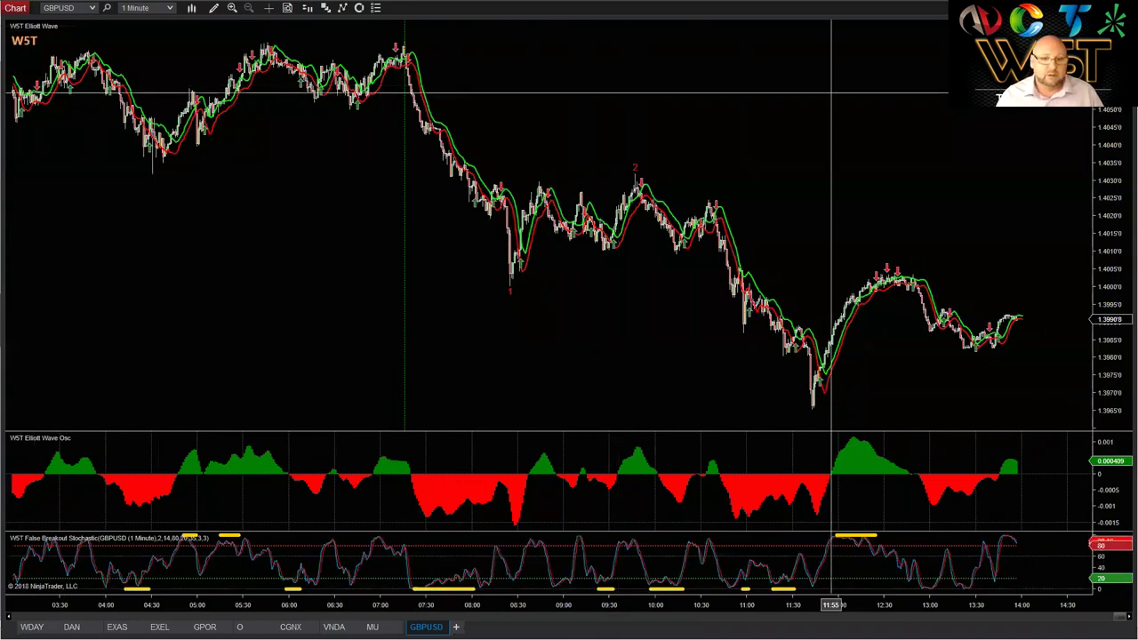
pyautogui.scroll(-3, 685, 183)
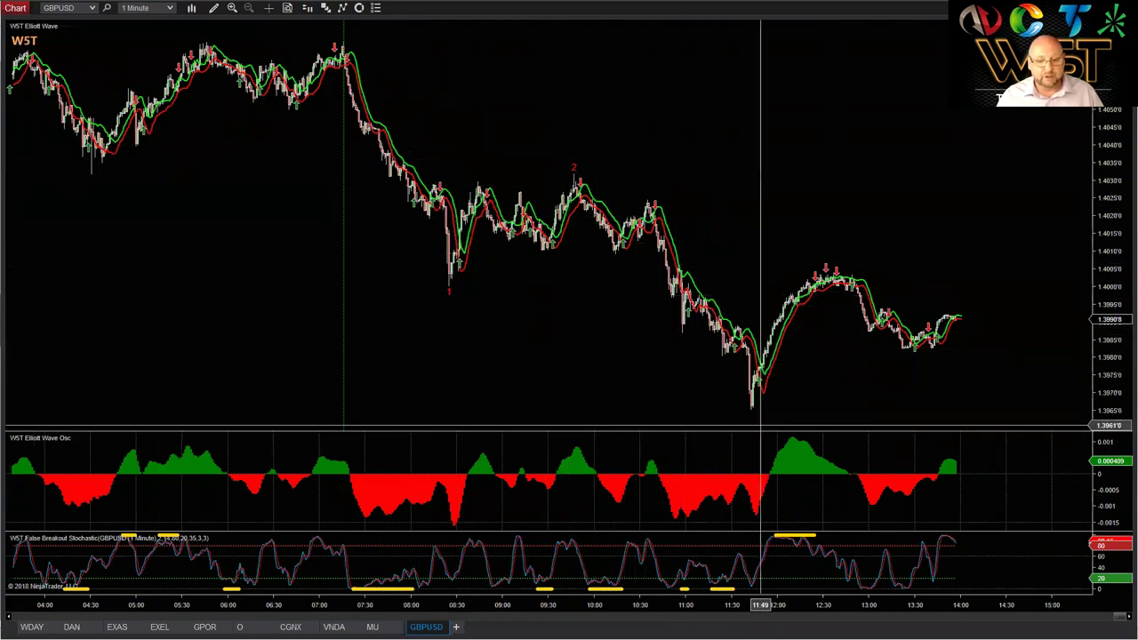
pyautogui.press('F5')
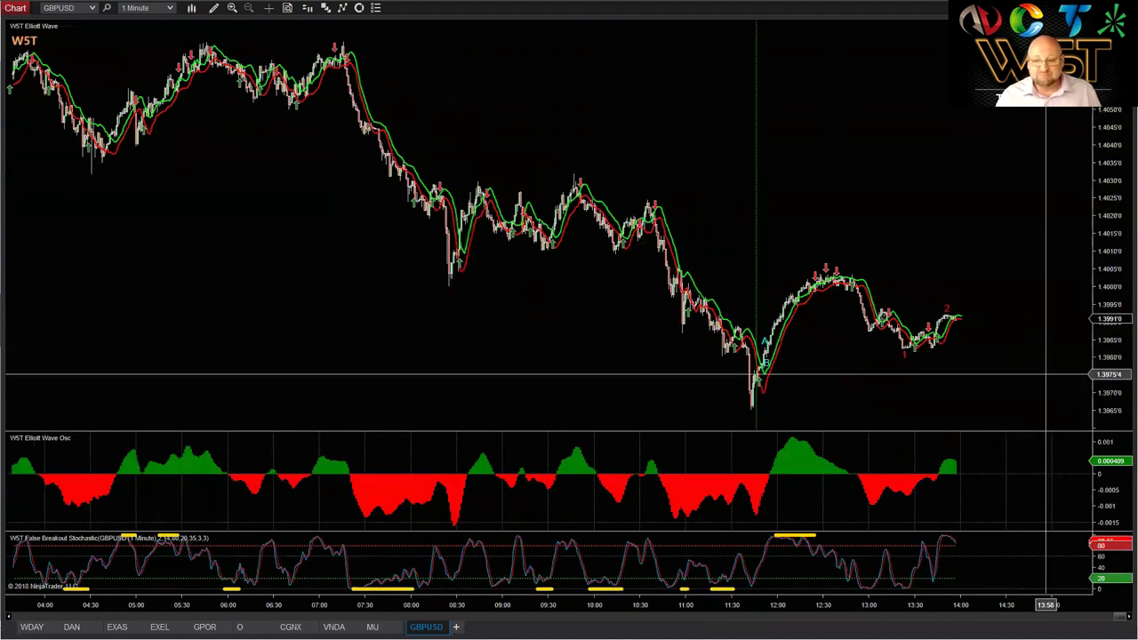
pyautogui.moveTo(957, 402); pyautogui.dragTo(836, 401)
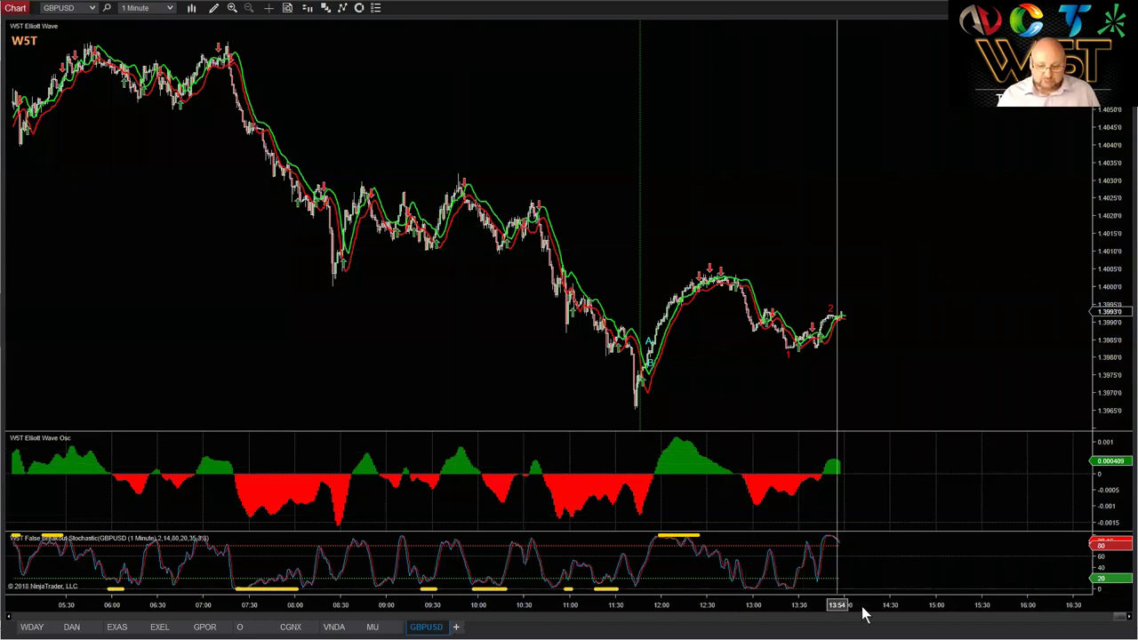
pyautogui.moveTo(871, 609); pyautogui.dragTo(437, 608)
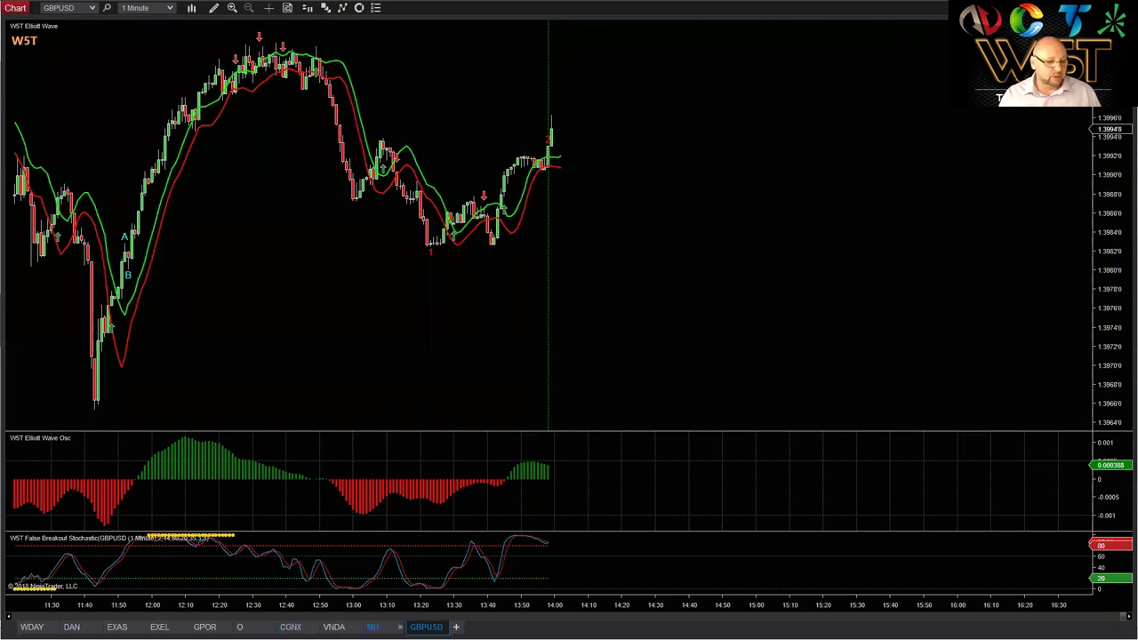
# Step: Examine the daily MU chart's wave 4 pullback against the retracement zones, oscillator levels, false breakout stochastic and upside Fibonacci targets
pyautogui.click(371, 626)
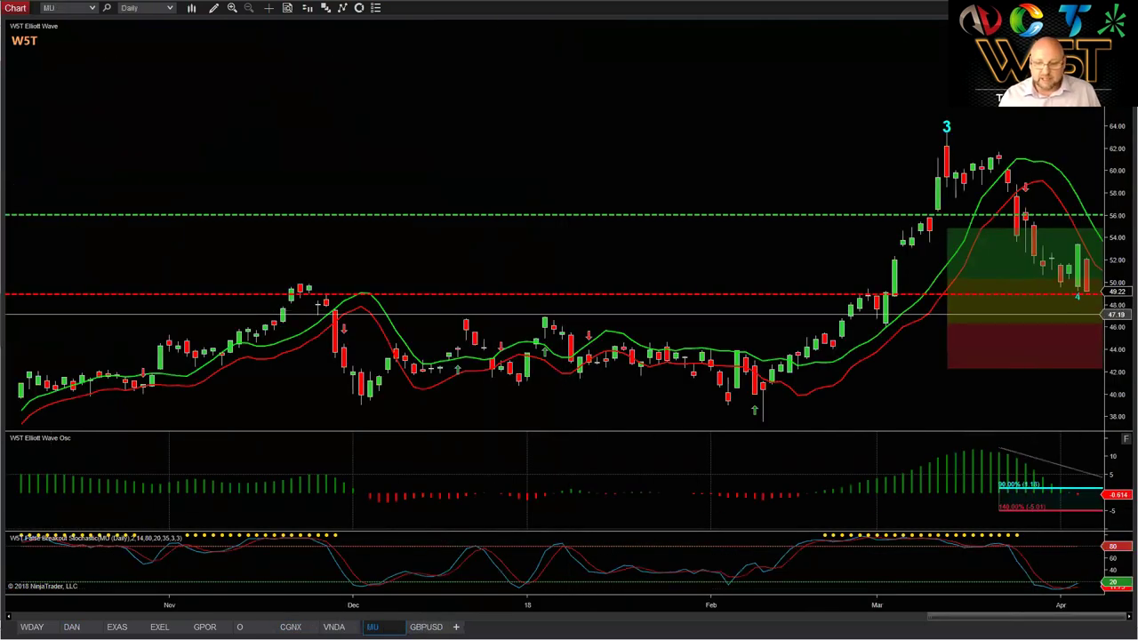
pyautogui.moveTo(1002, 396); pyautogui.dragTo(739, 399)
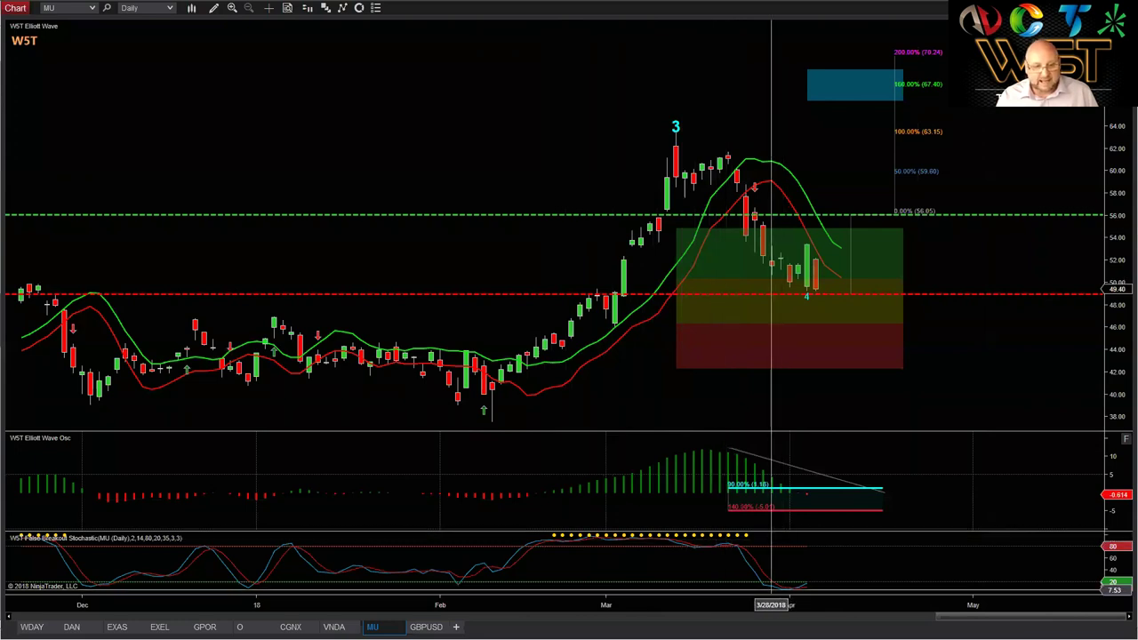
pyautogui.scroll(1, 627, 408)
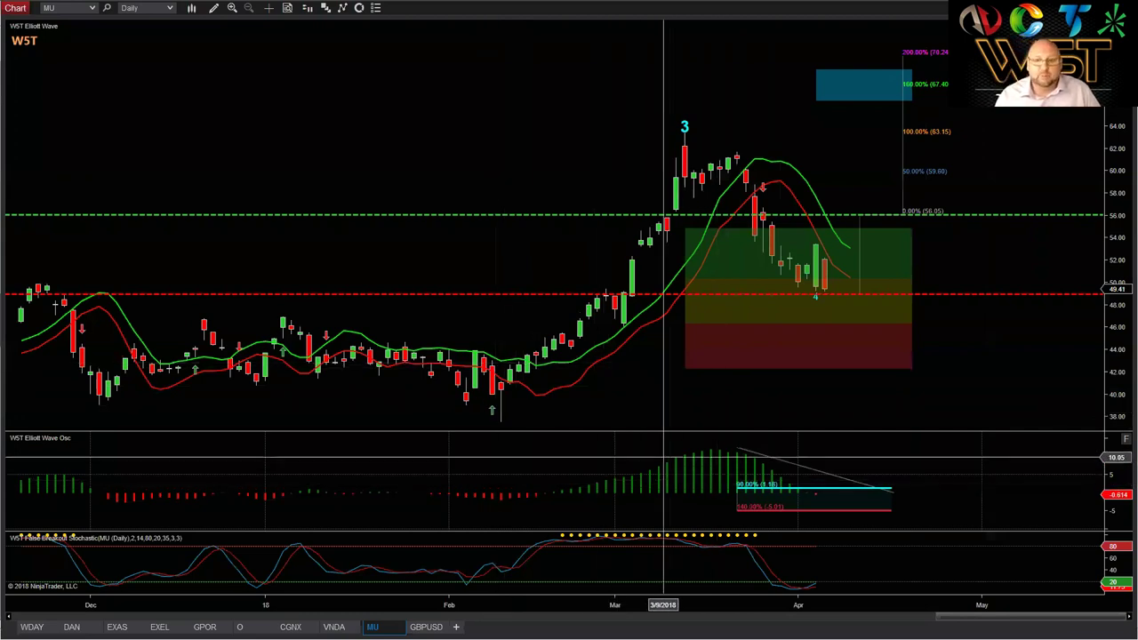
pyautogui.moveTo(1115, 98); pyautogui.dragTo(1116, 134)
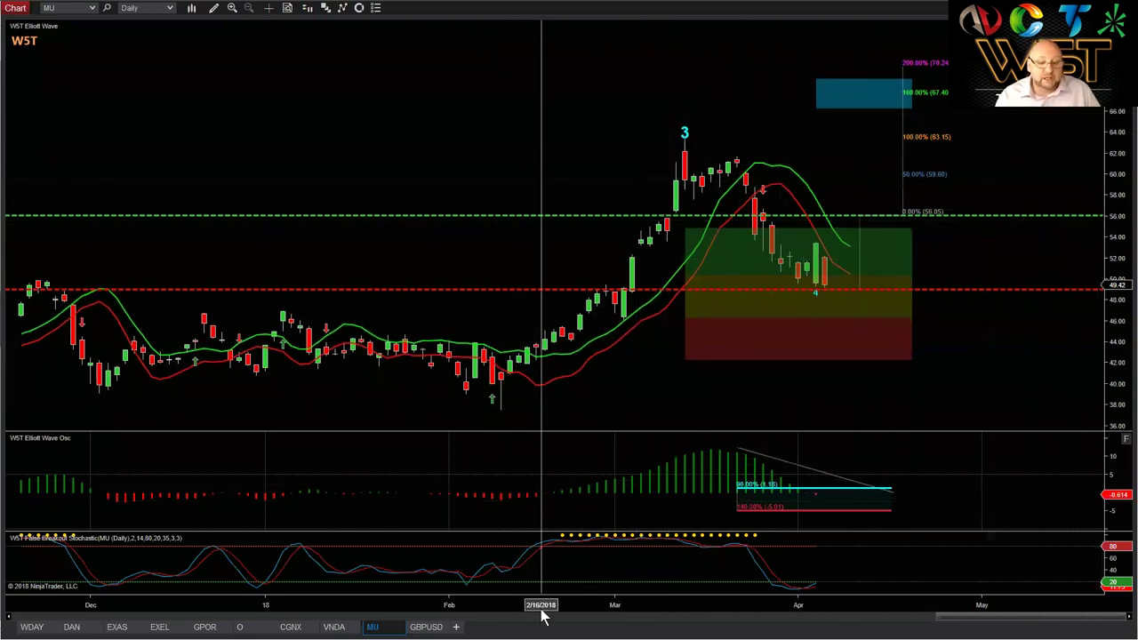
pyautogui.moveTo(592, 599); pyautogui.dragTo(610, 599)
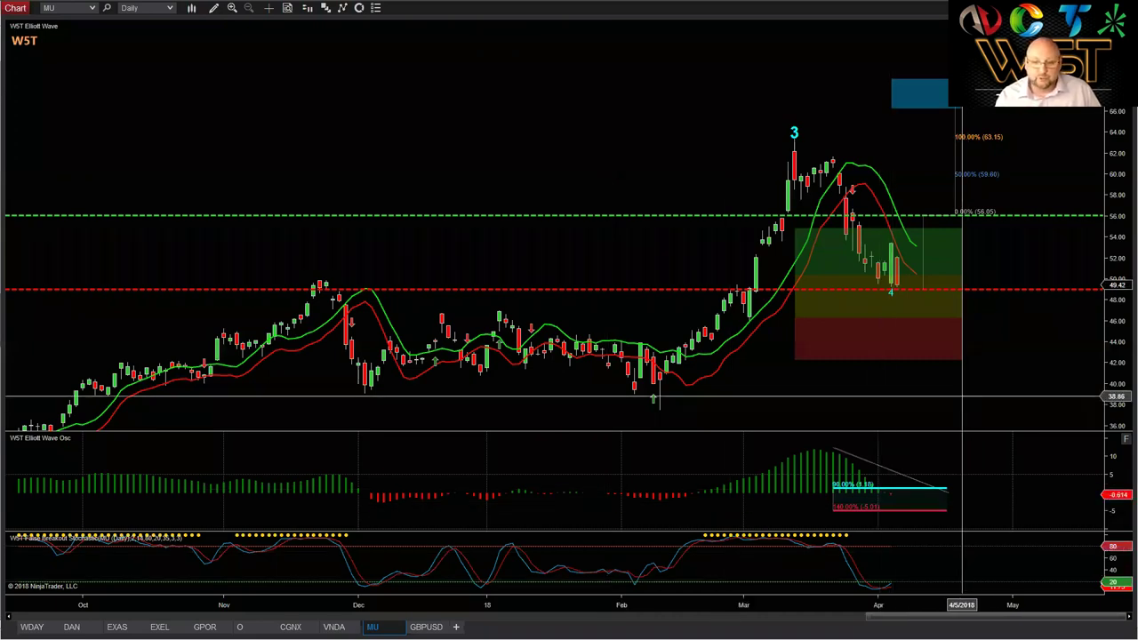
pyautogui.moveTo(965, 401); pyautogui.dragTo(948, 401)
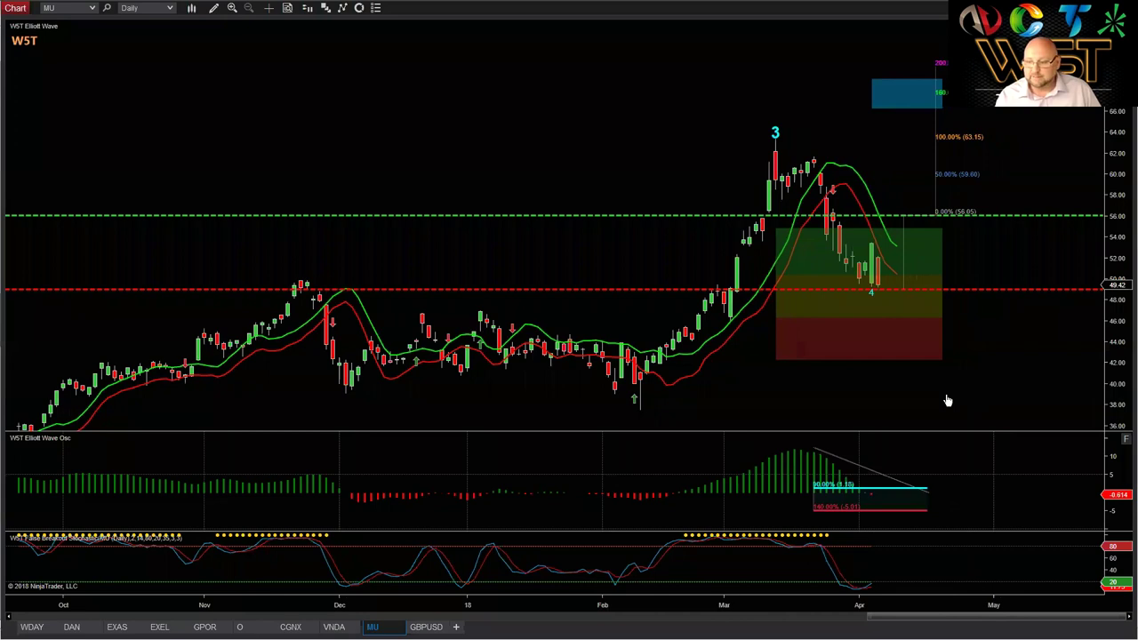
pyautogui.scroll(-2, 1003, 539)
pyautogui.moveTo(956, 605); pyautogui.dragTo(789, 605)
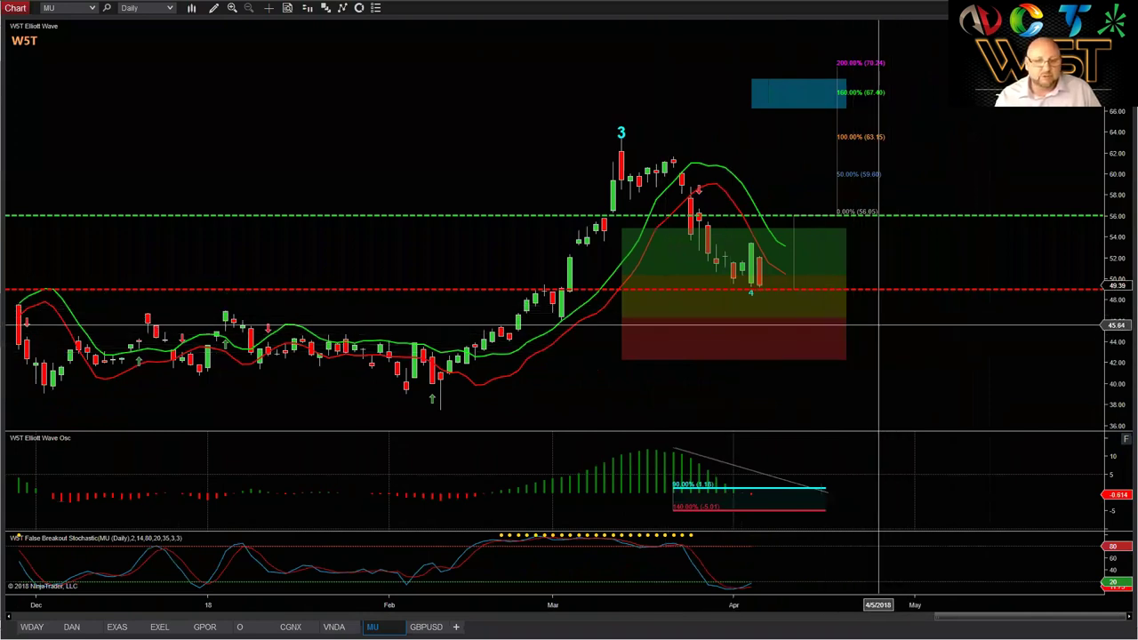
pyautogui.moveTo(1115, 378); pyautogui.dragTo(1112, 393)
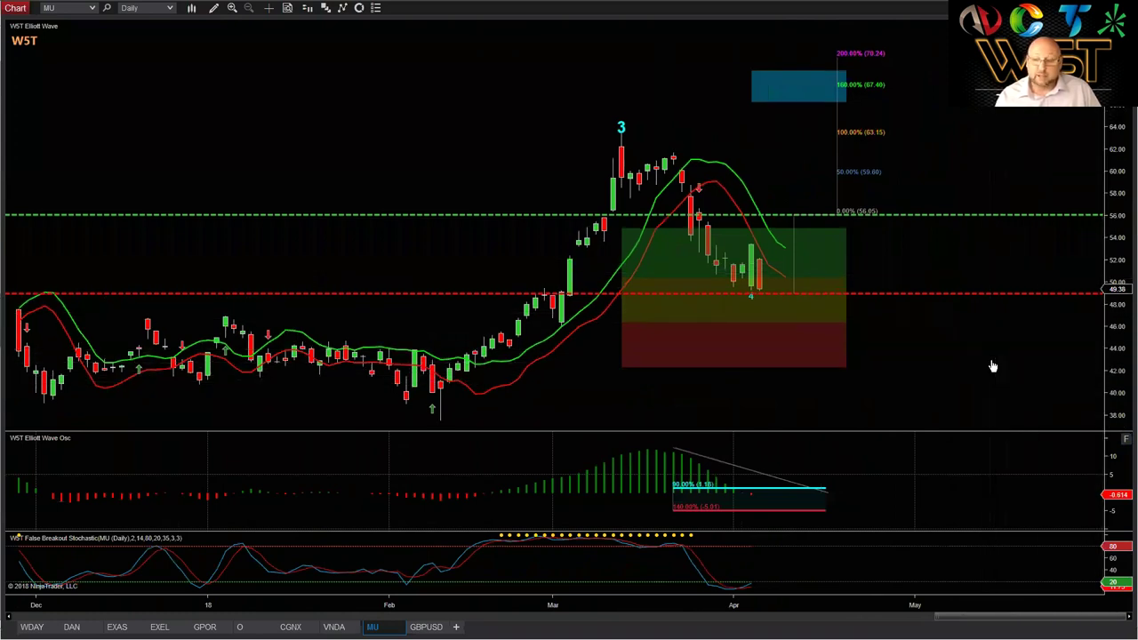
pyautogui.scroll(1, 1029, 363)
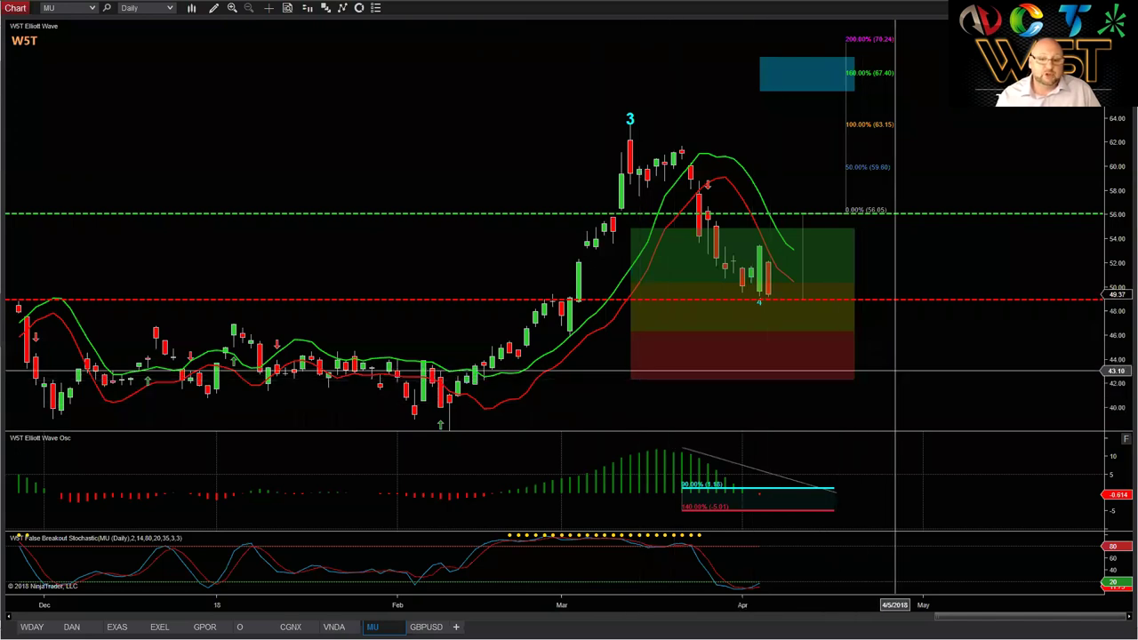
pyautogui.moveTo(939, 397); pyautogui.dragTo(919, 399)
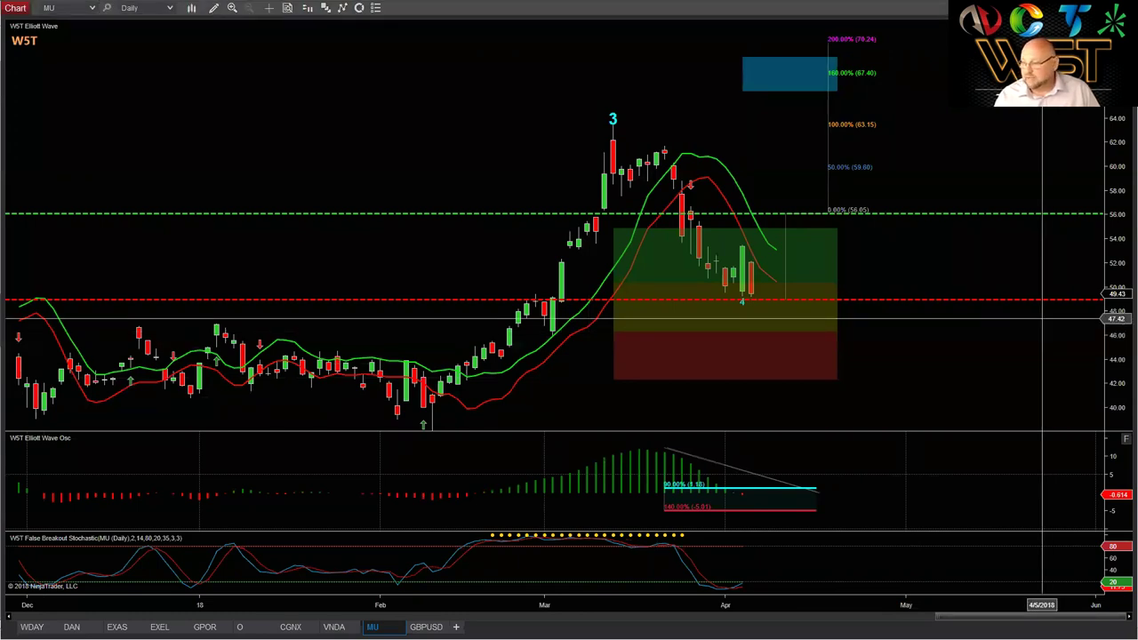
pyautogui.hscroll(-1, 1041, 317)
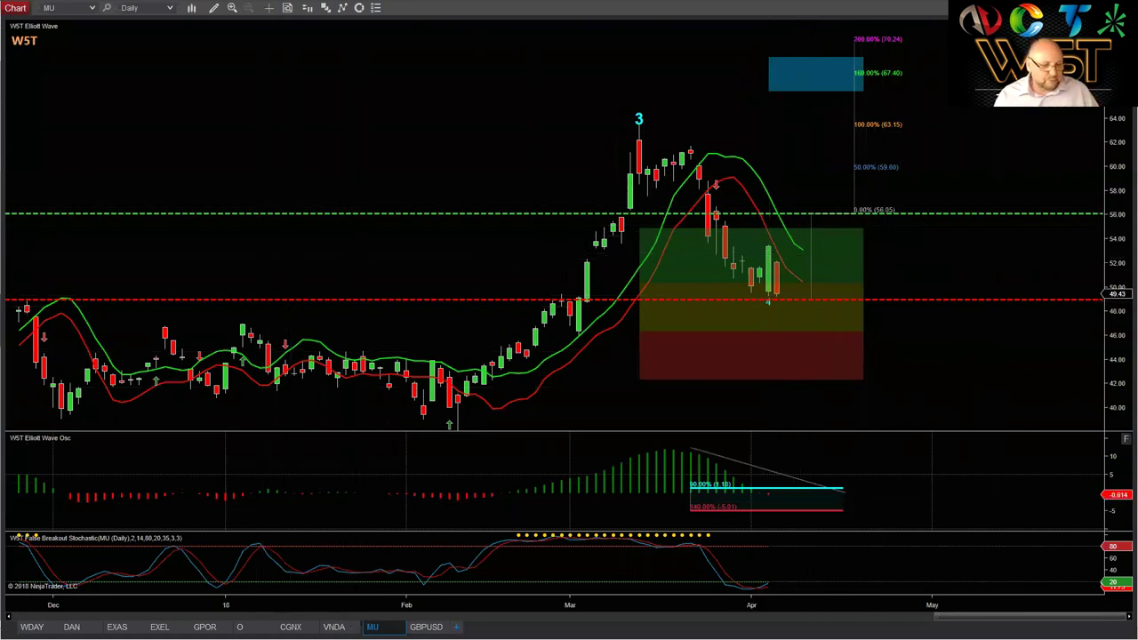
# Step: Duplicate the daily MU chart in a new tab and change the copy's instrument to HFC
pyautogui.rightClick(382, 627)
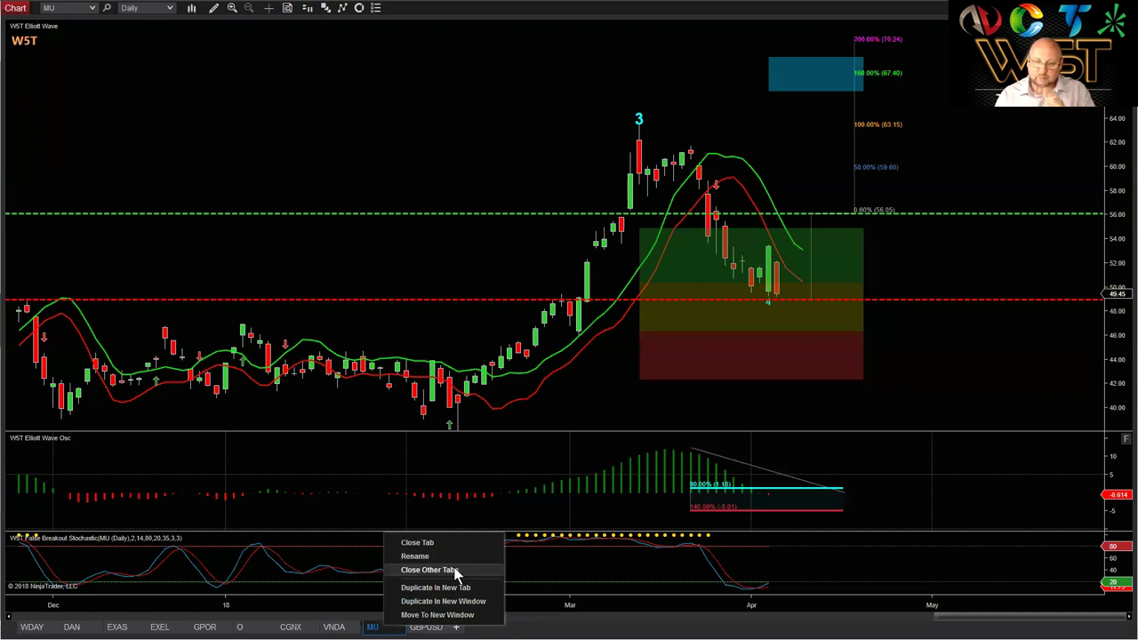
pyautogui.click(409, 586)
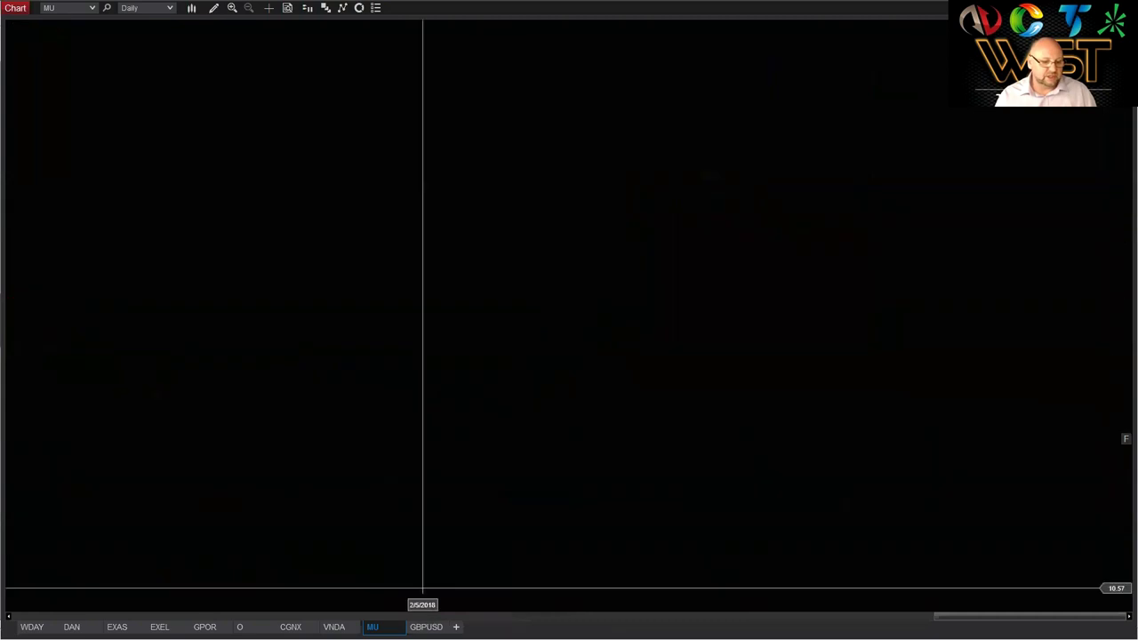
pyautogui.click(51, 8)
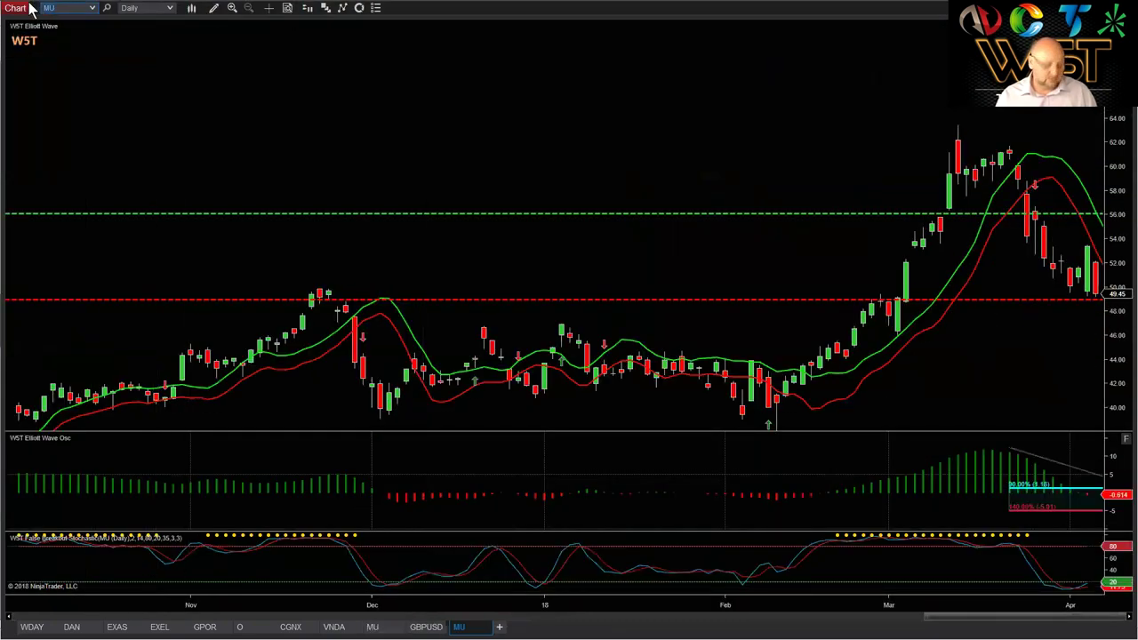
pyautogui.write('HFC')
pyautogui.press('Return')
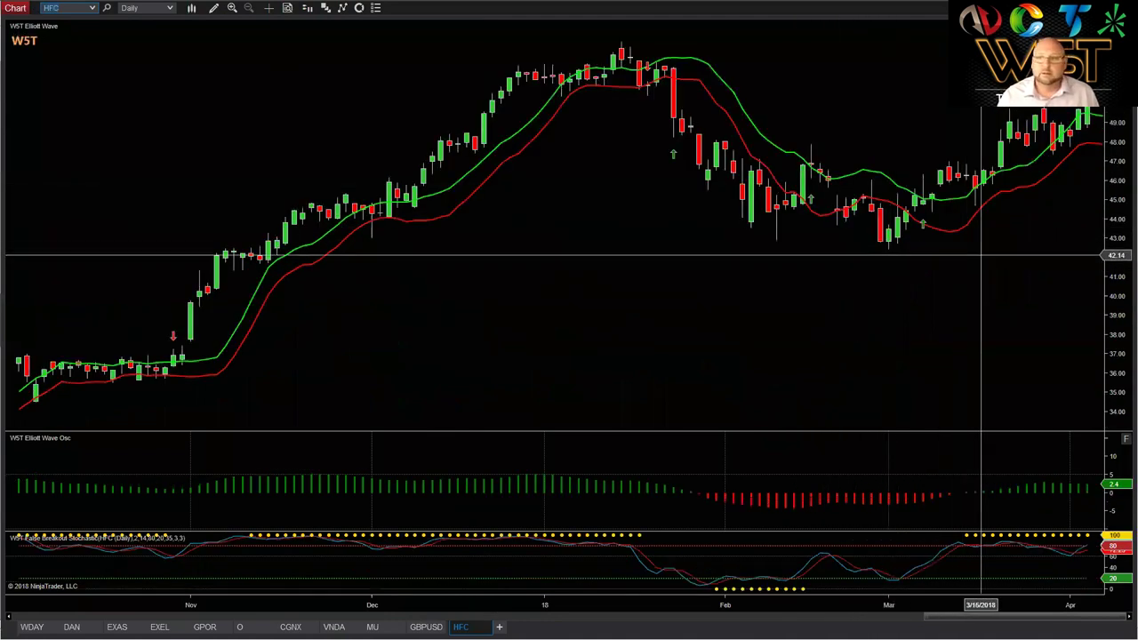
# Step: Restart the daily HFC wave count from the major swing low near the start of June 2017
pyautogui.scroll(-5, 981, 255)
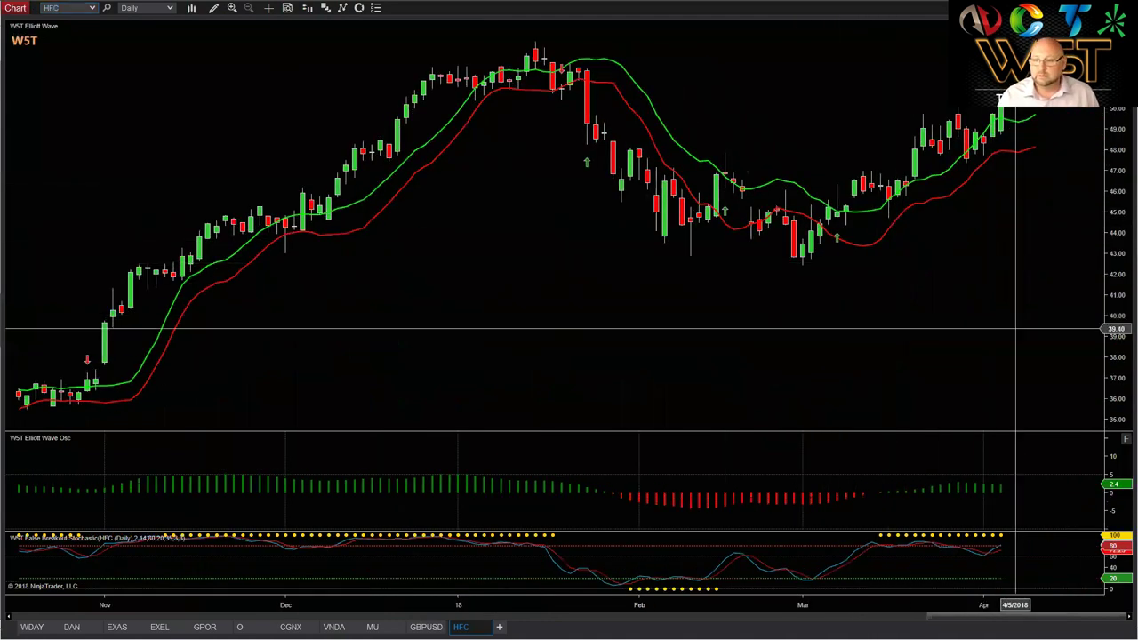
pyautogui.moveTo(1110, 124); pyautogui.dragTo(1109, 148)
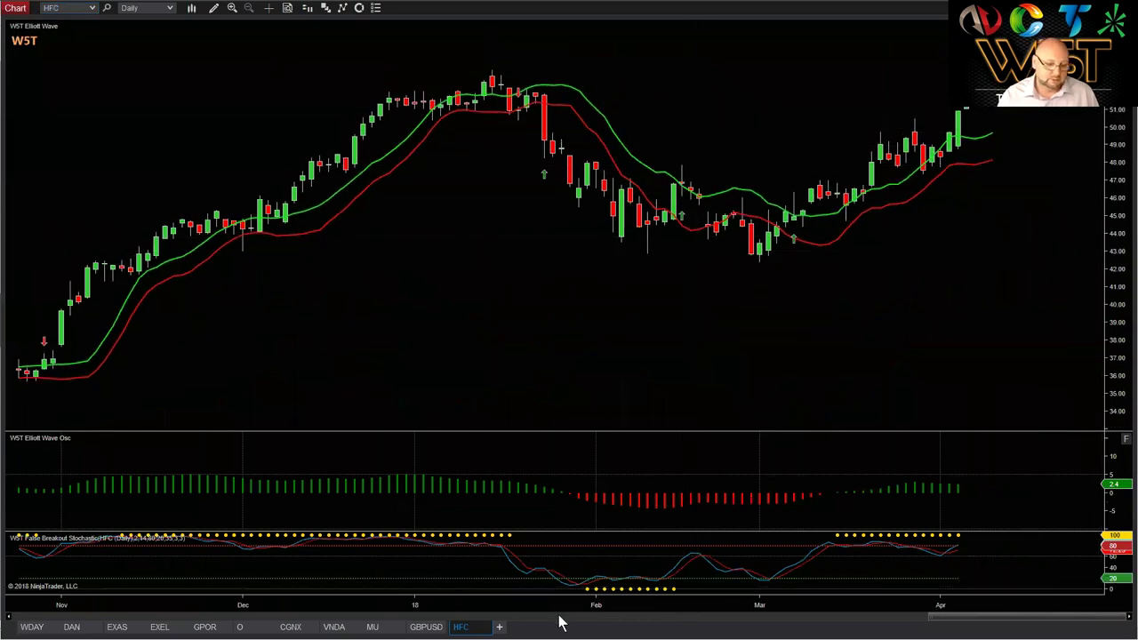
pyautogui.moveTo(574, 610); pyautogui.dragTo(699, 610)
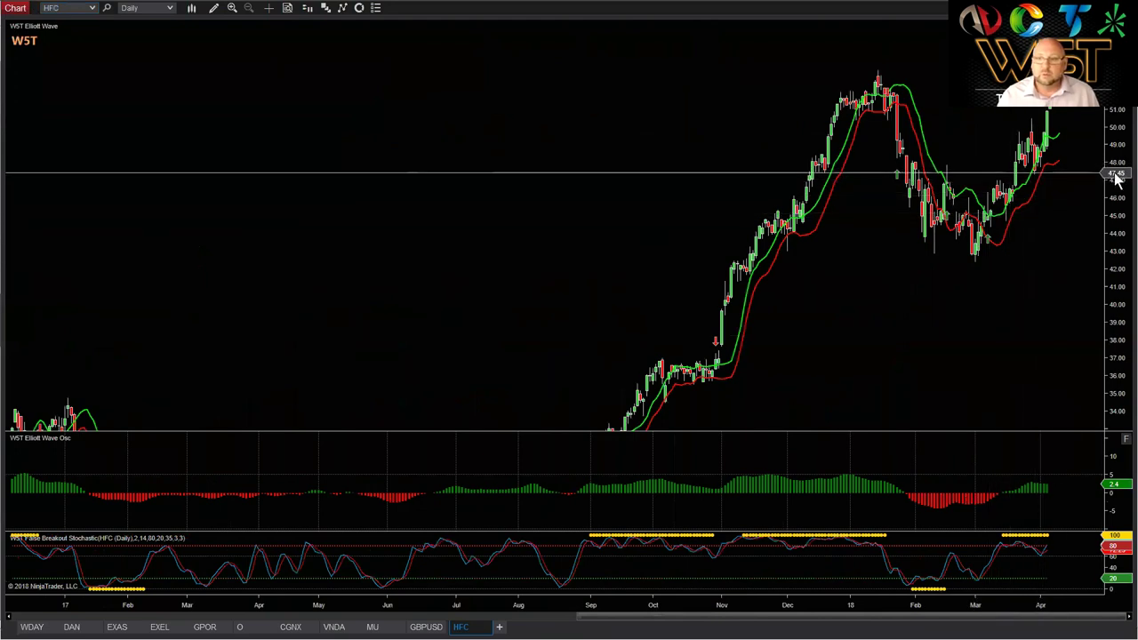
pyautogui.moveTo(1110, 175); pyautogui.dragTo(1109, 311)
pyautogui.moveTo(790, 364); pyautogui.dragTo(796, 336)
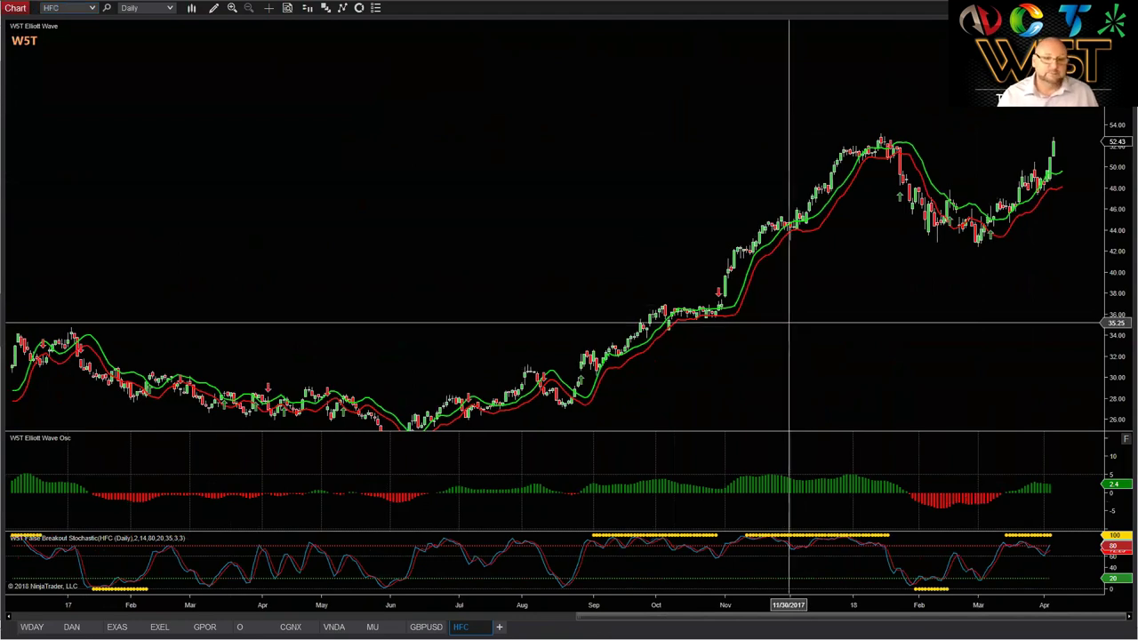
pyautogui.moveTo(790, 322); pyautogui.dragTo(769, 267)
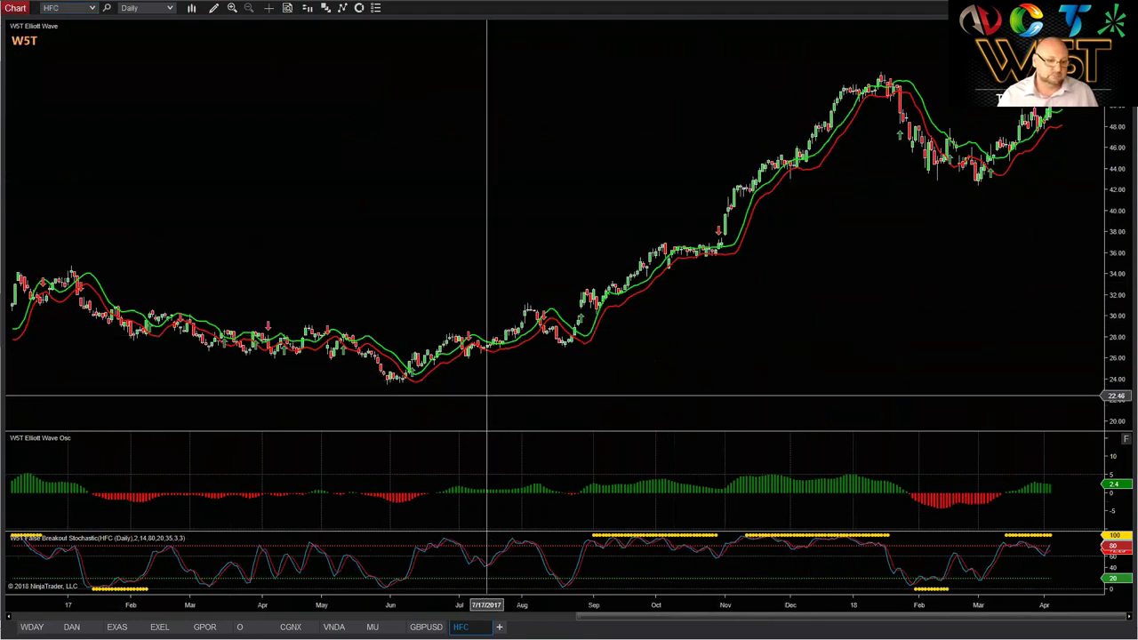
pyautogui.press('F5')
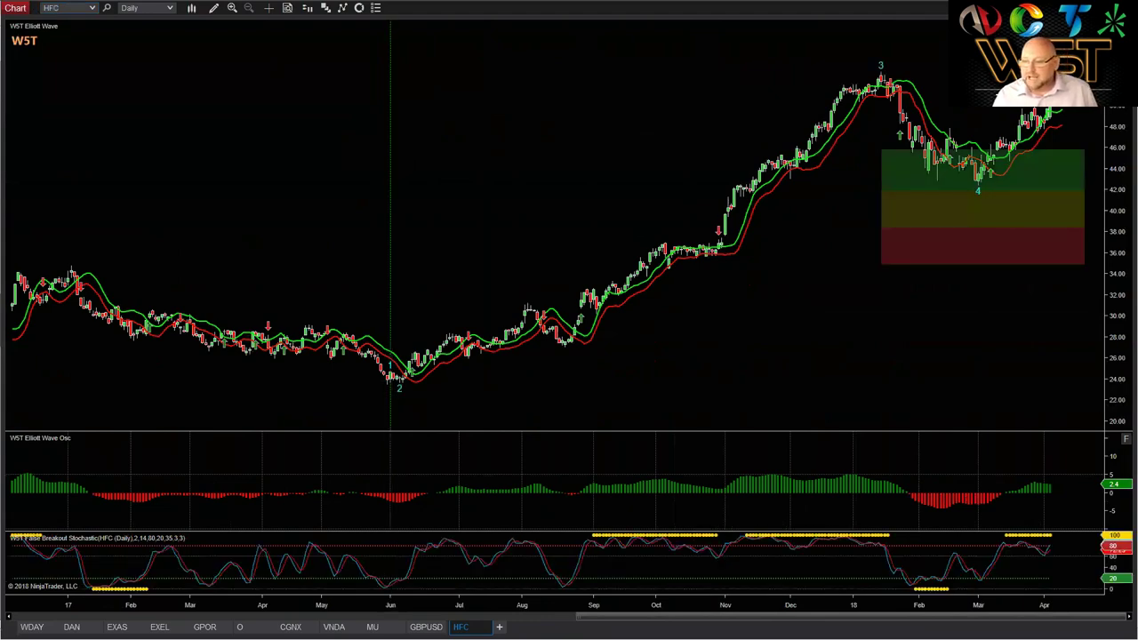
# Step: Examine the HFC wave 4 pullback against the retracement zones and the blue upside target zone
pyautogui.moveTo(1028, 367); pyautogui.dragTo(986, 376)
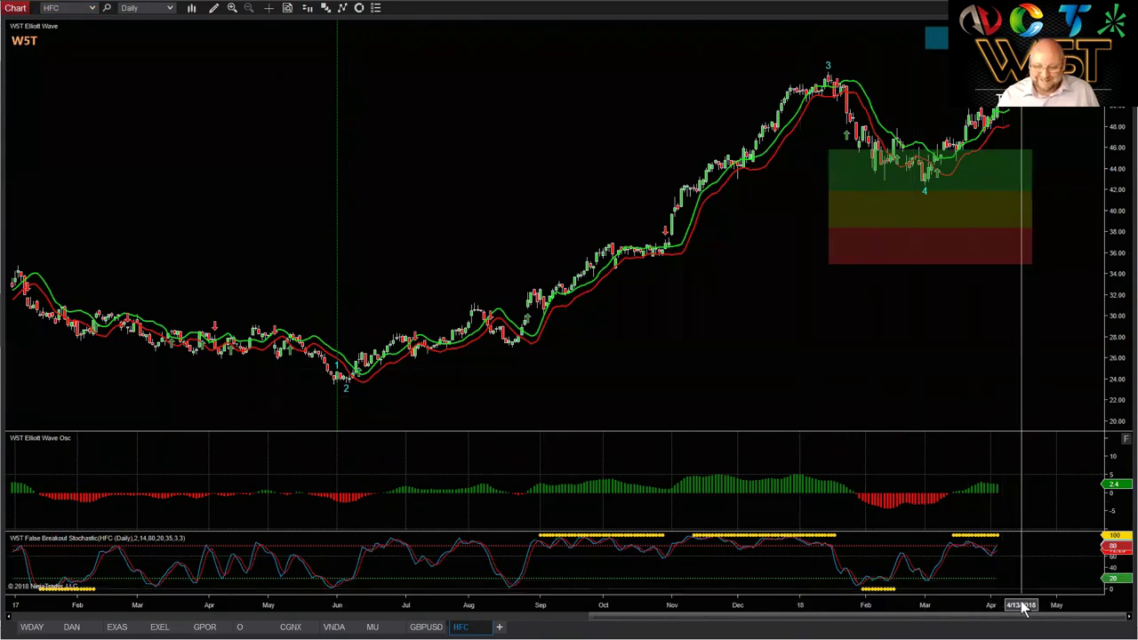
pyautogui.moveTo(1014, 607); pyautogui.dragTo(601, 338)
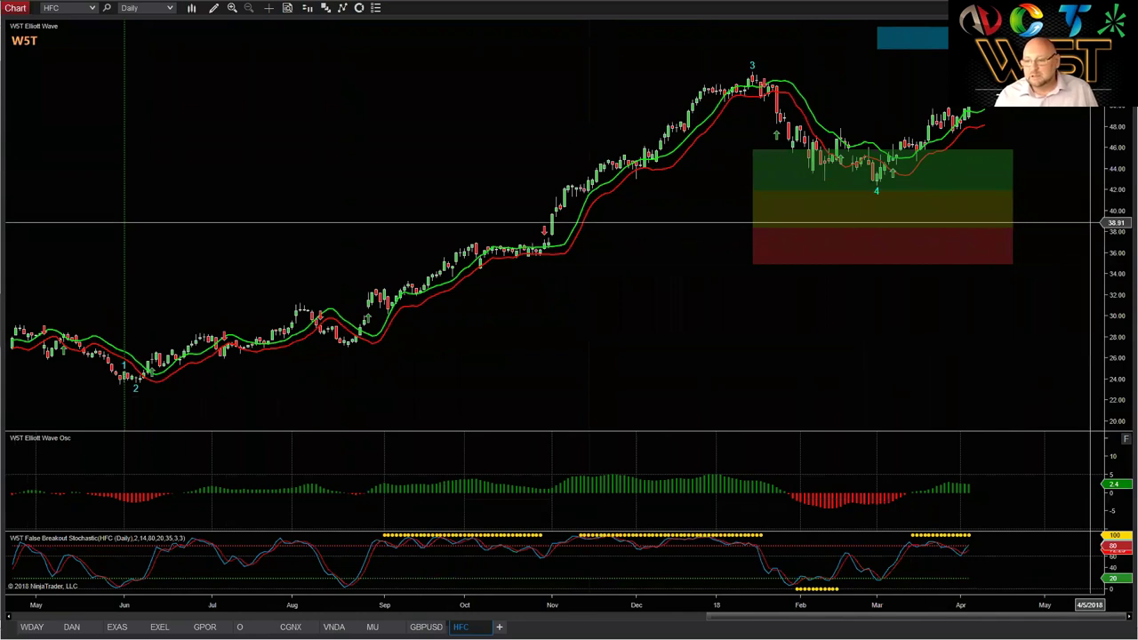
pyautogui.moveTo(1113, 283); pyautogui.dragTo(1102, 198)
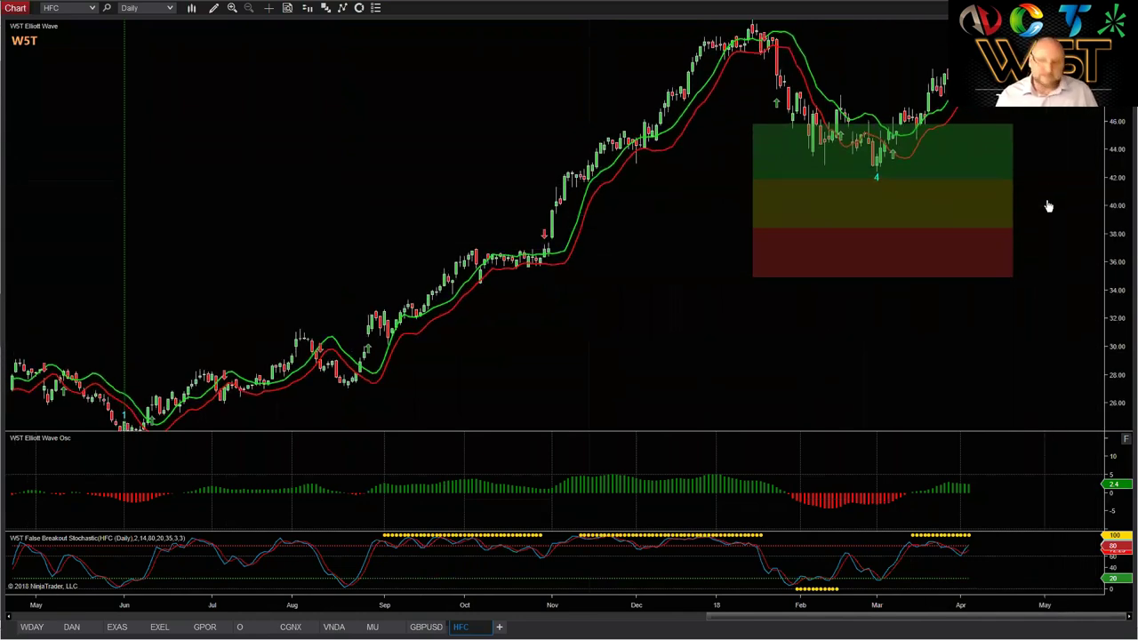
pyautogui.moveTo(1033, 160); pyautogui.dragTo(913, 237)
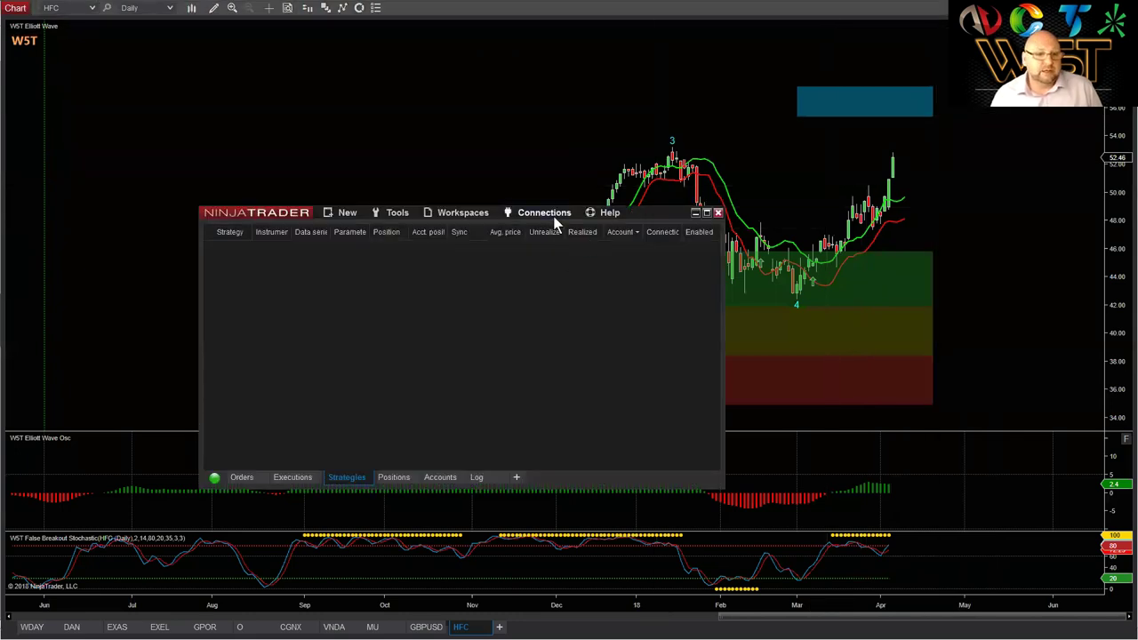
# Step: Review the available data feed connections in the NinjaTrader control window, and put that window away
pyautogui.click(544, 213)
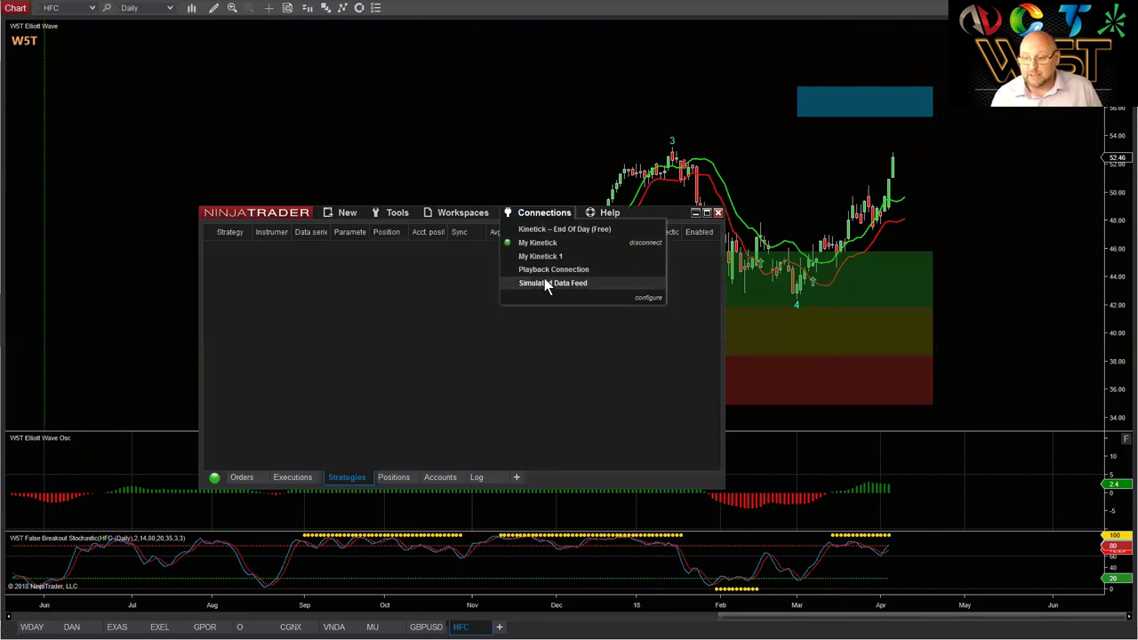
pyautogui.click(697, 215)
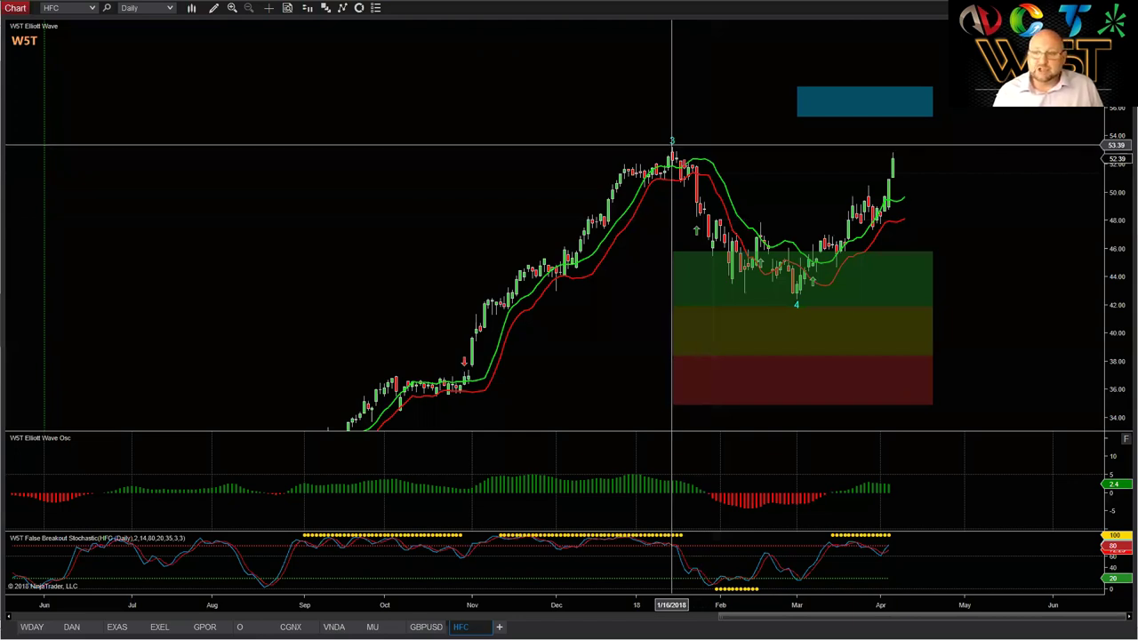
# Step: Examine HFC's longer daily price history back to late 2015 and return to the current wave 3 and 4 area
pyautogui.moveTo(1117, 162); pyautogui.dragTo(1122, 256)
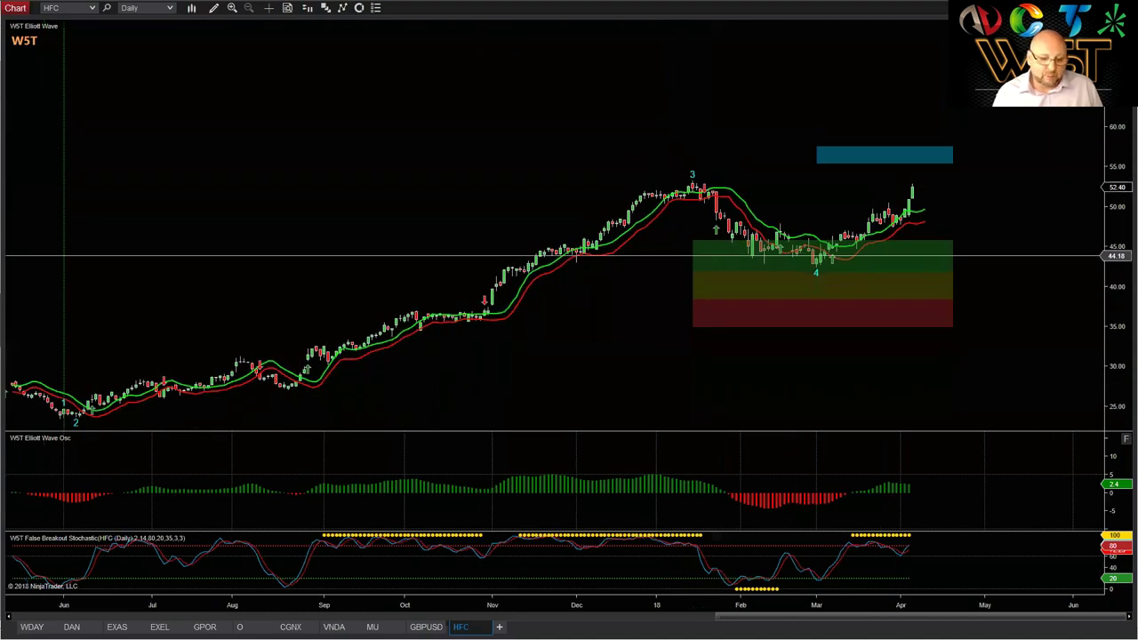
pyautogui.moveTo(568, 604); pyautogui.dragTo(751, 604)
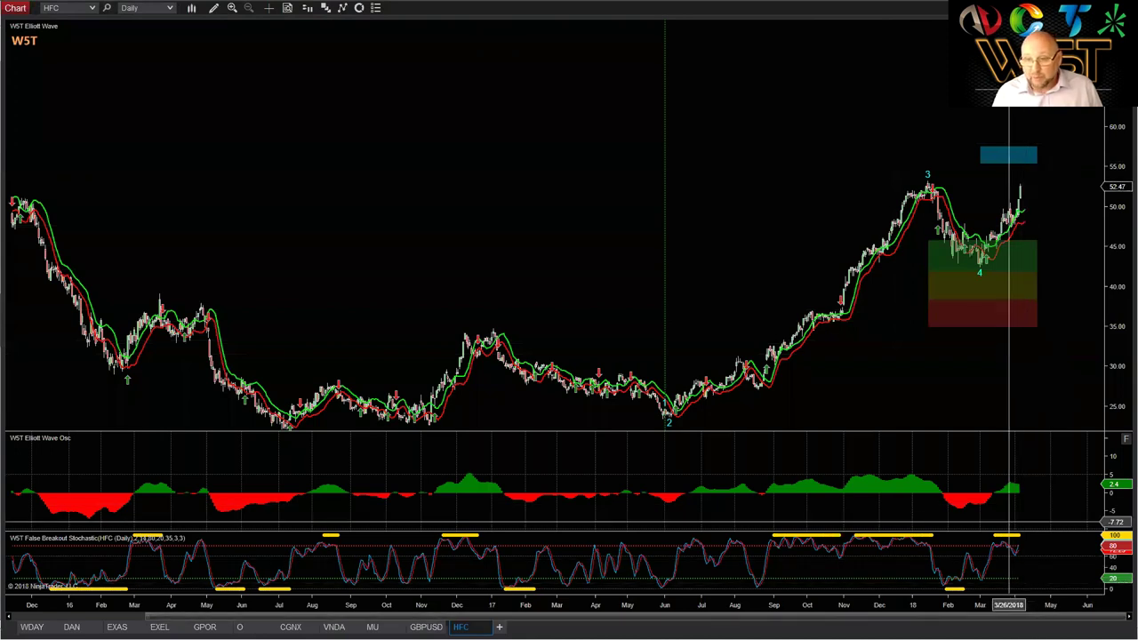
pyautogui.moveTo(1029, 607); pyautogui.dragTo(736, 187)
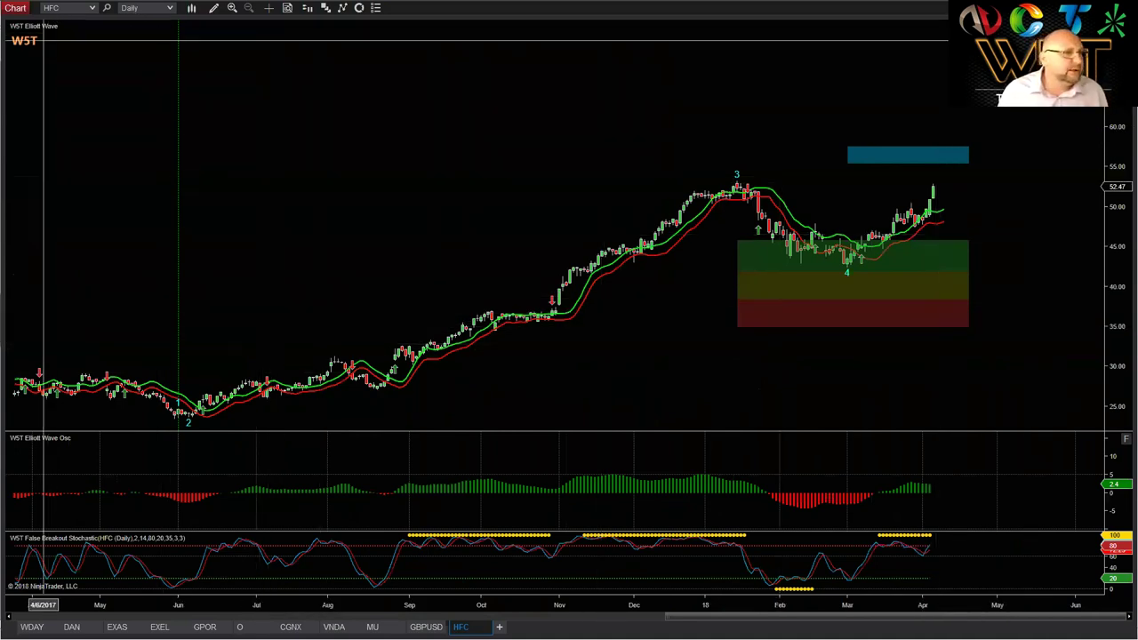
# Step: Change the HFC chart's instrument to QQQ and set its interval to 15 minutes
pyautogui.click(67, 8)
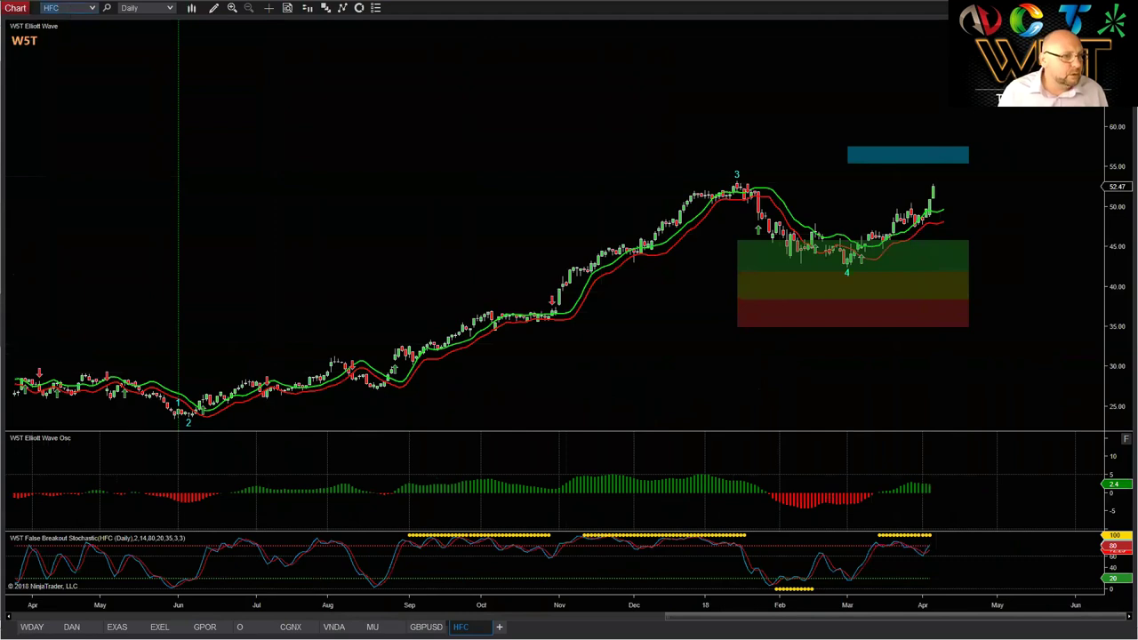
pyautogui.write('QQQ')
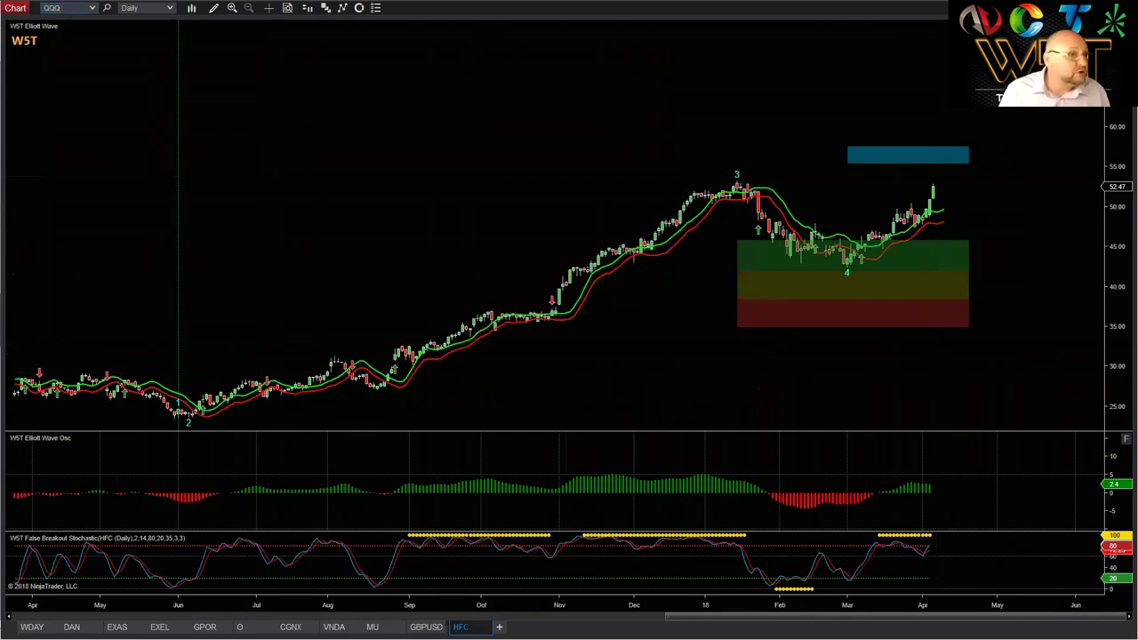
pyautogui.press('Return')
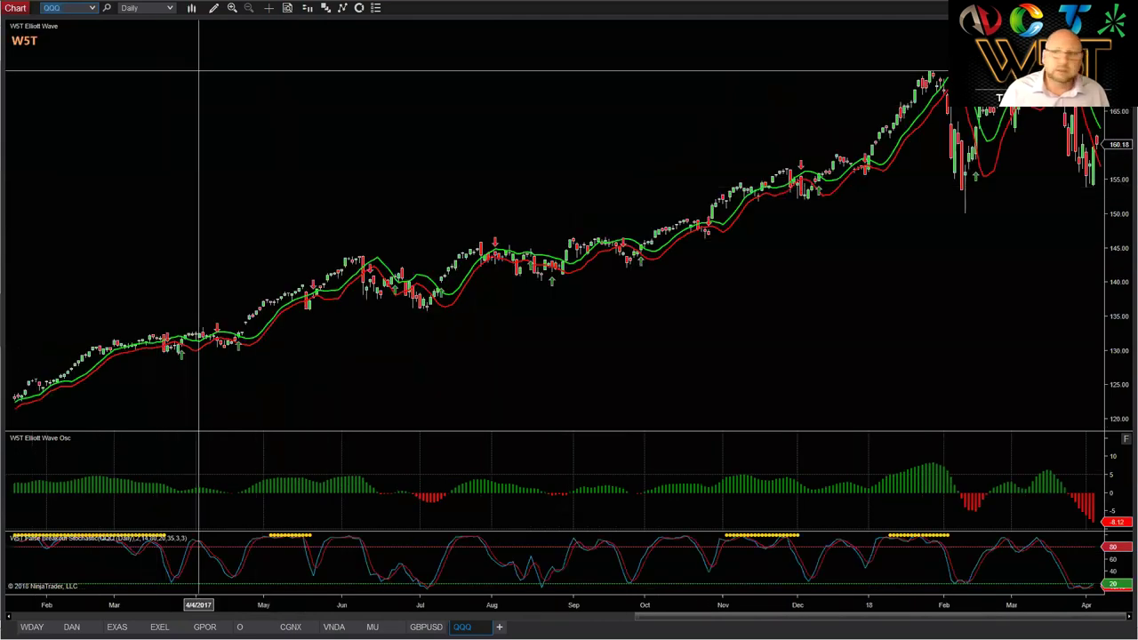
pyautogui.click(168, 8)
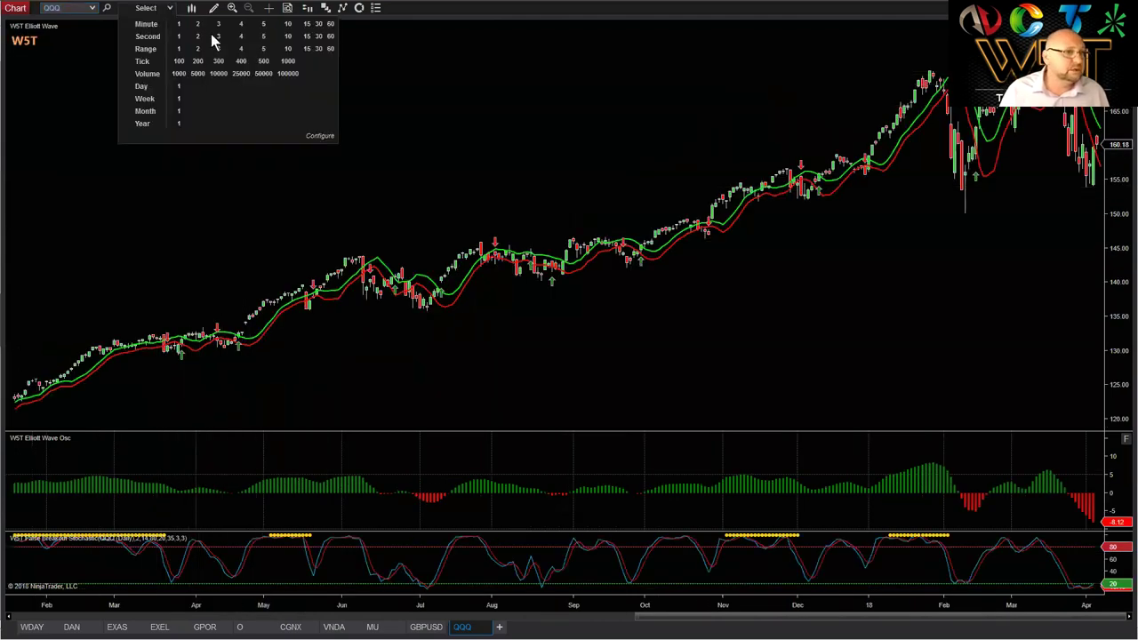
pyautogui.click(307, 23)
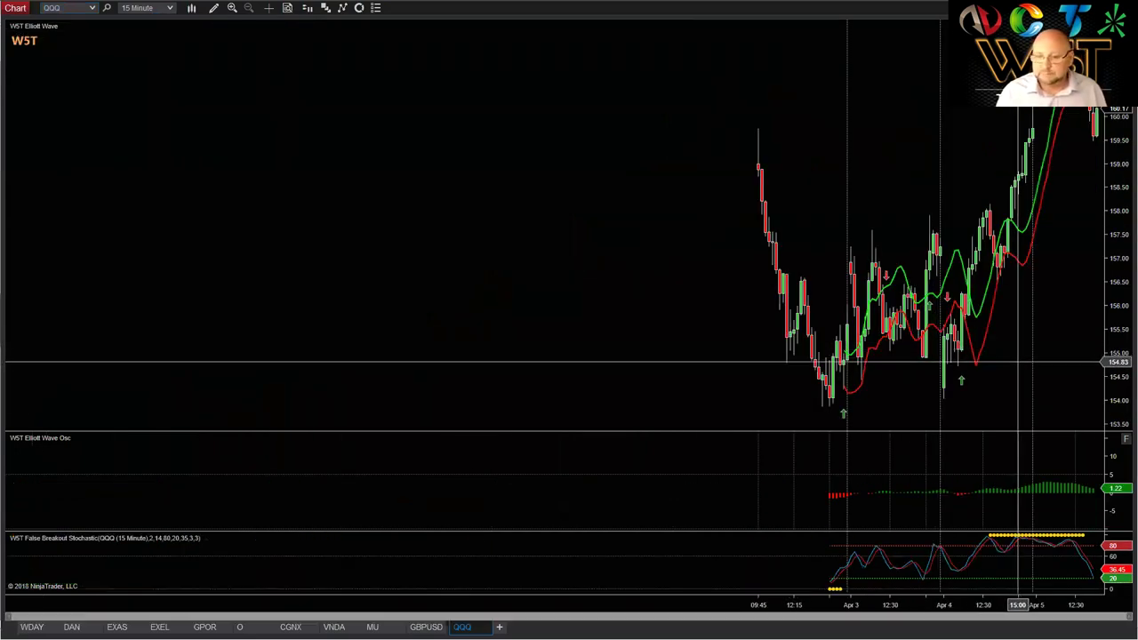
# Step: Increase the days to load in the 15-minute QQQ data series to bring in more price history
pyautogui.rightClick(738, 210)
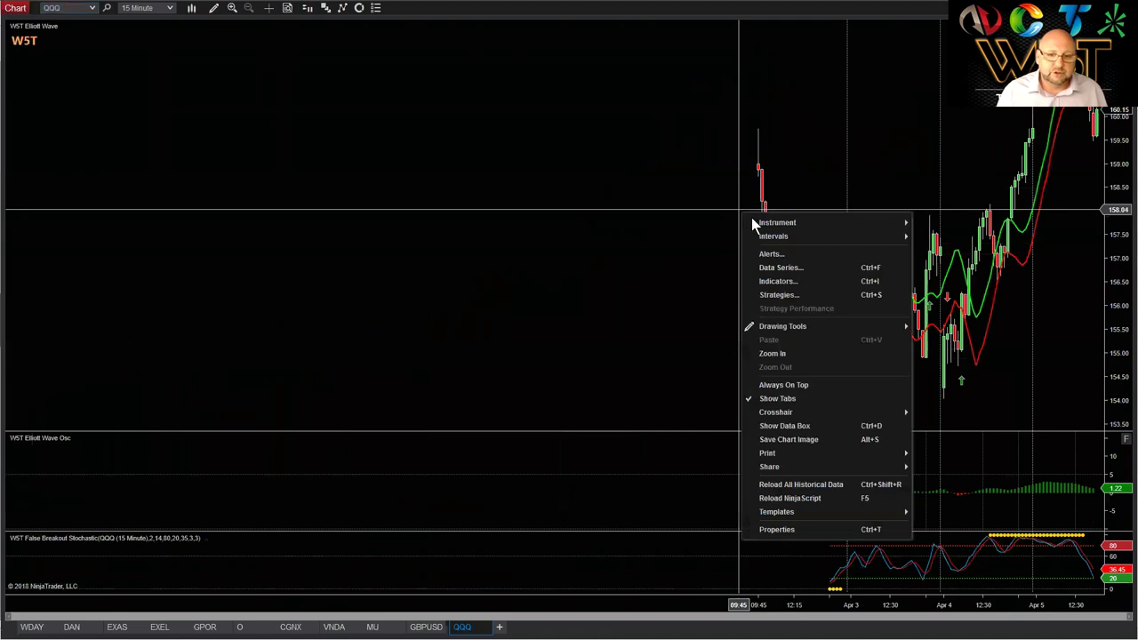
pyautogui.click(795, 269)
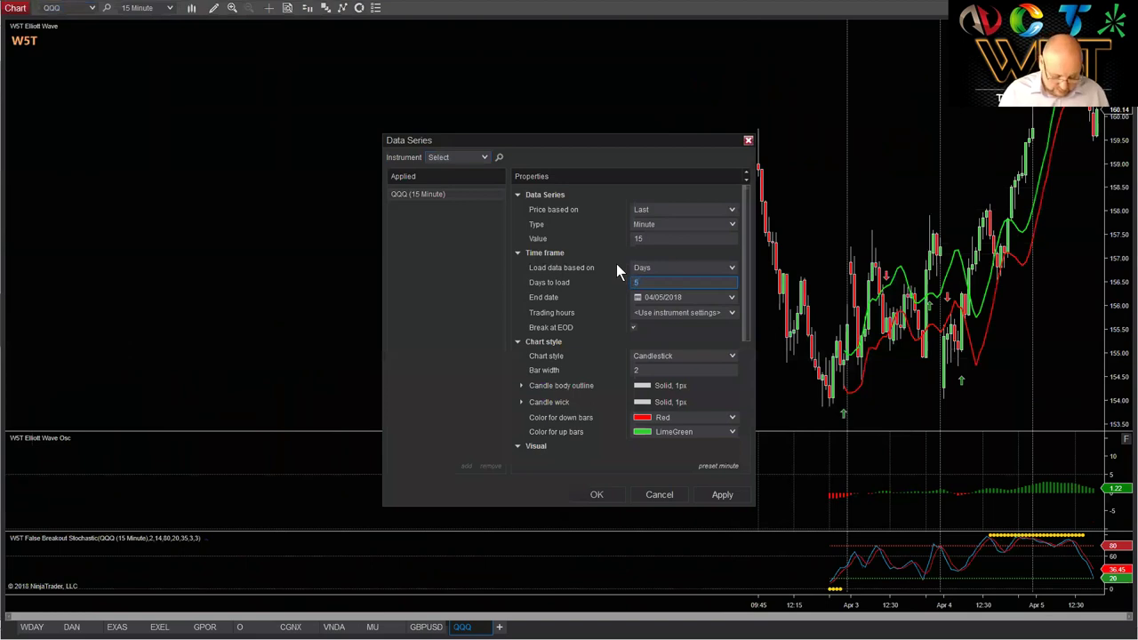
pyautogui.press('Return')
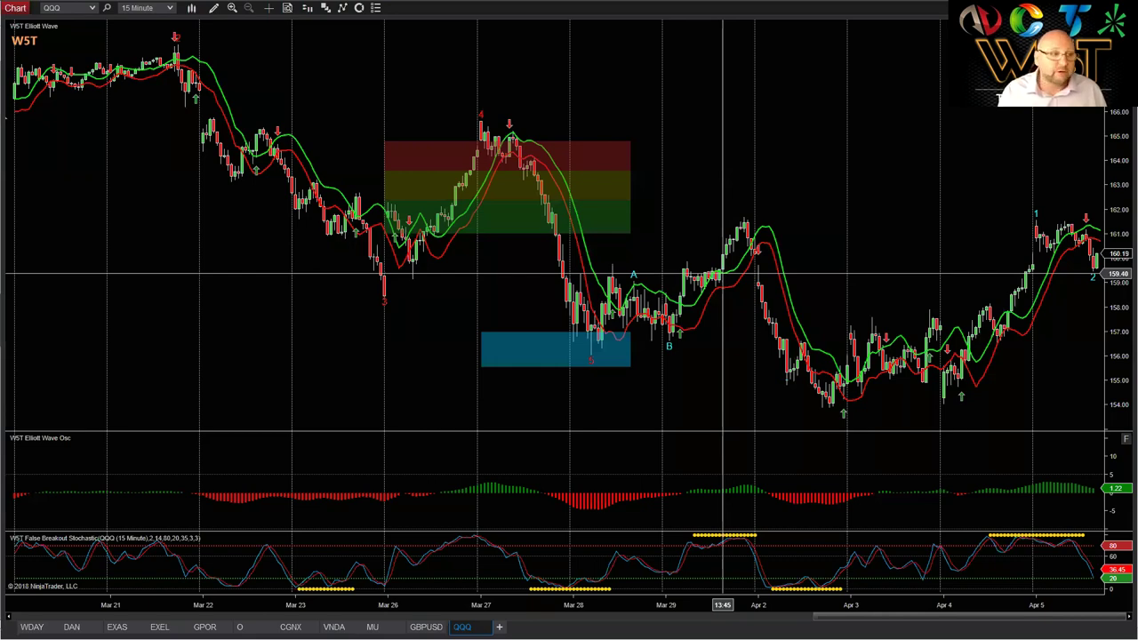
# Step: Restart the 15-minute QQQ wave count from the April 2 swing low near 14:45
pyautogui.moveTo(500, 605); pyautogui.dragTo(613, 601)
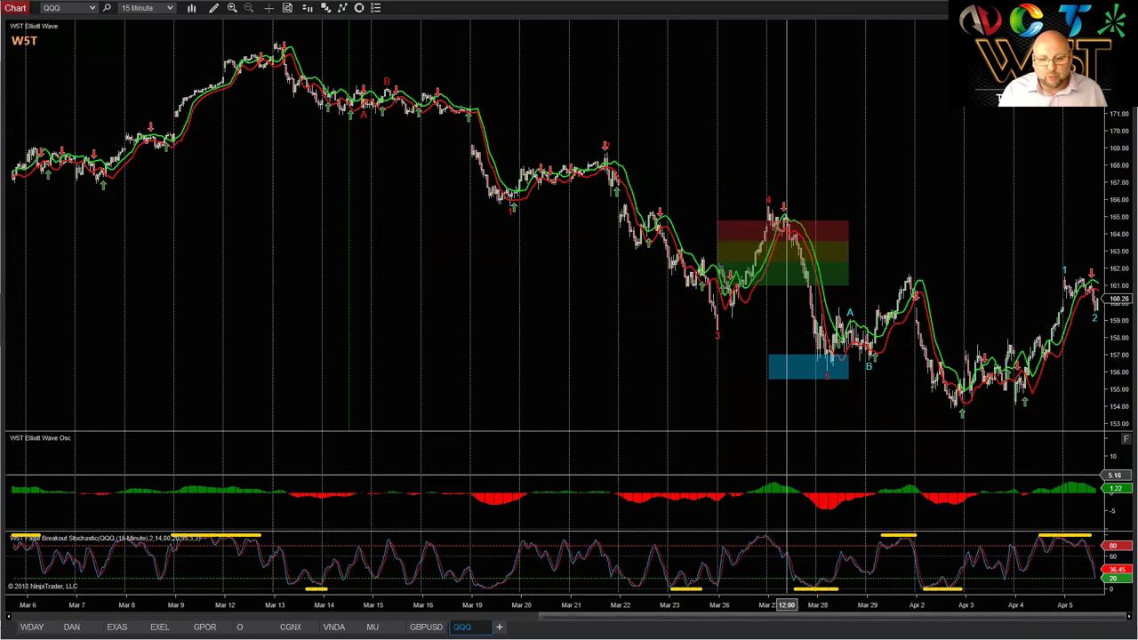
pyautogui.moveTo(896, 602); pyautogui.dragTo(666, 605)
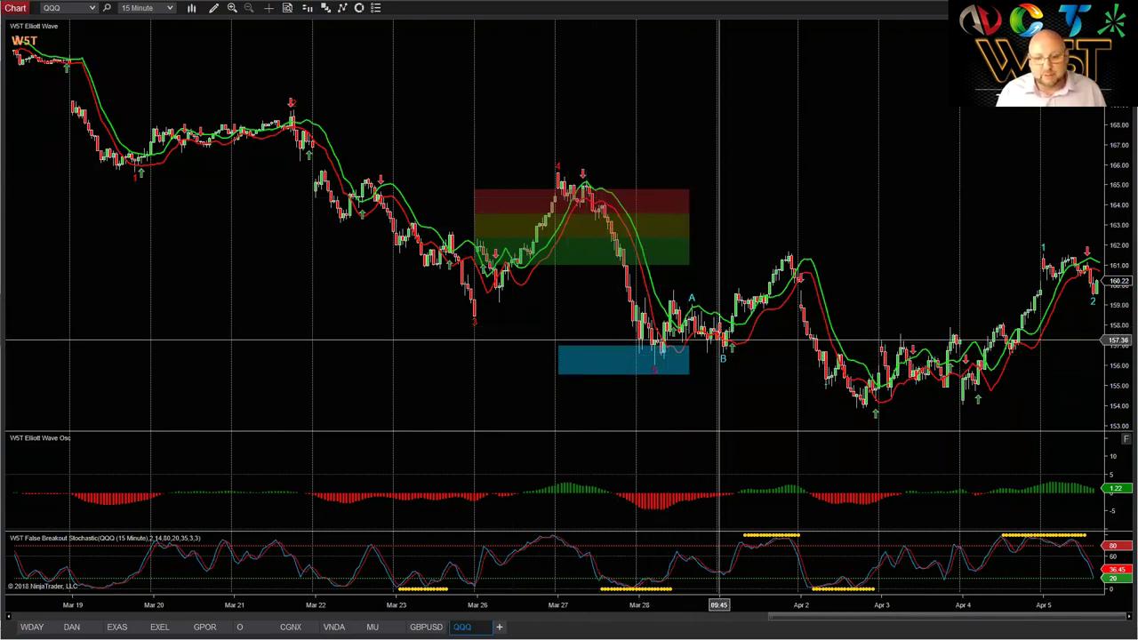
pyautogui.moveTo(924, 211); pyautogui.dragTo(720, 211)
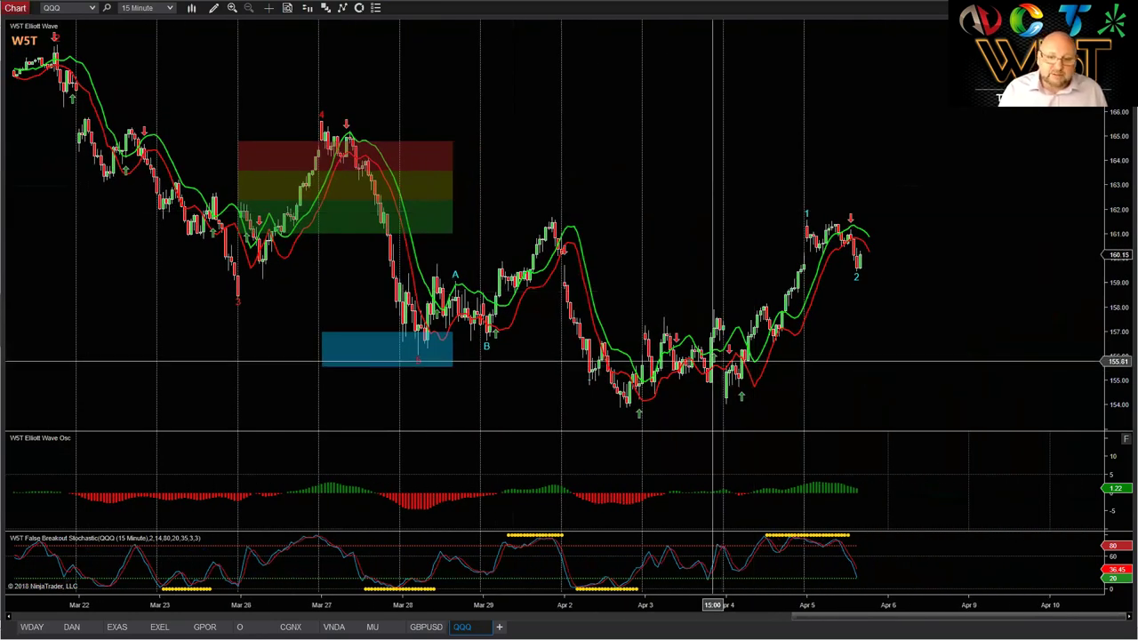
pyautogui.click(627, 415)
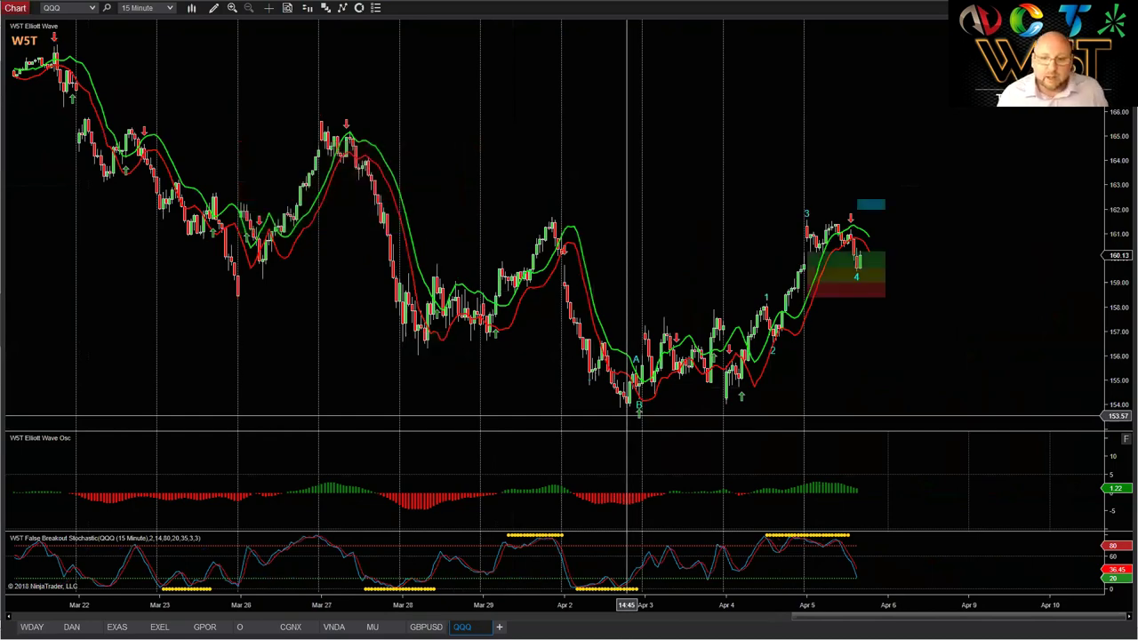
# Step: Examine the 15-minute QQQ wave 4 pullback against its retracement zones, with the Elliott oscillator scale enlarged
pyautogui.moveTo(907, 605); pyautogui.dragTo(692, 610)
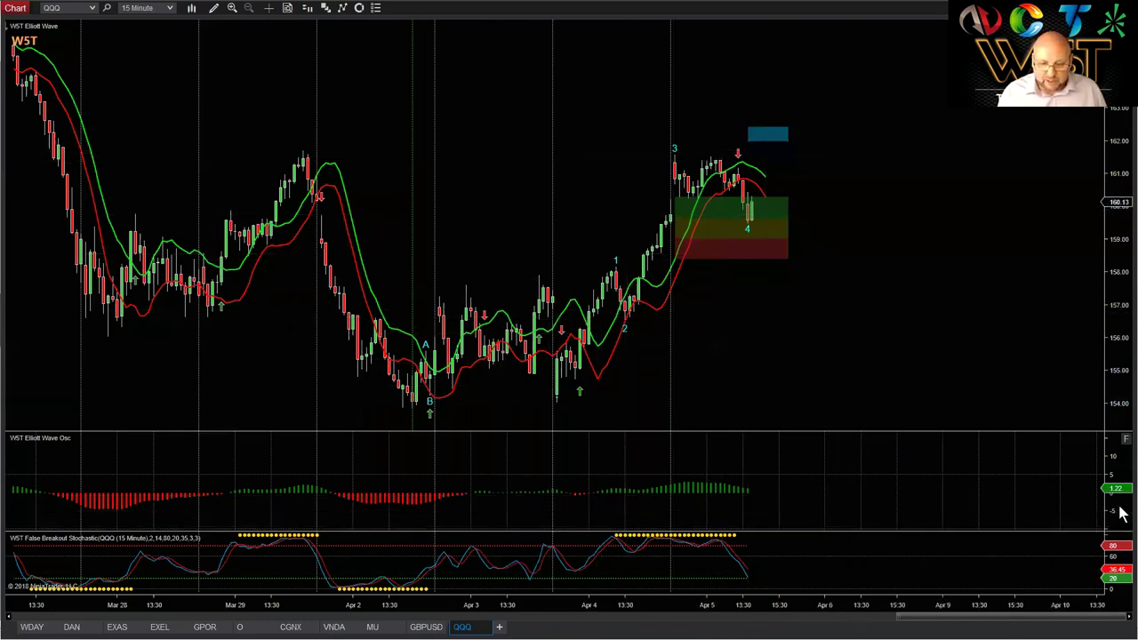
pyautogui.moveTo(1119, 514); pyautogui.dragTo(1084, 488)
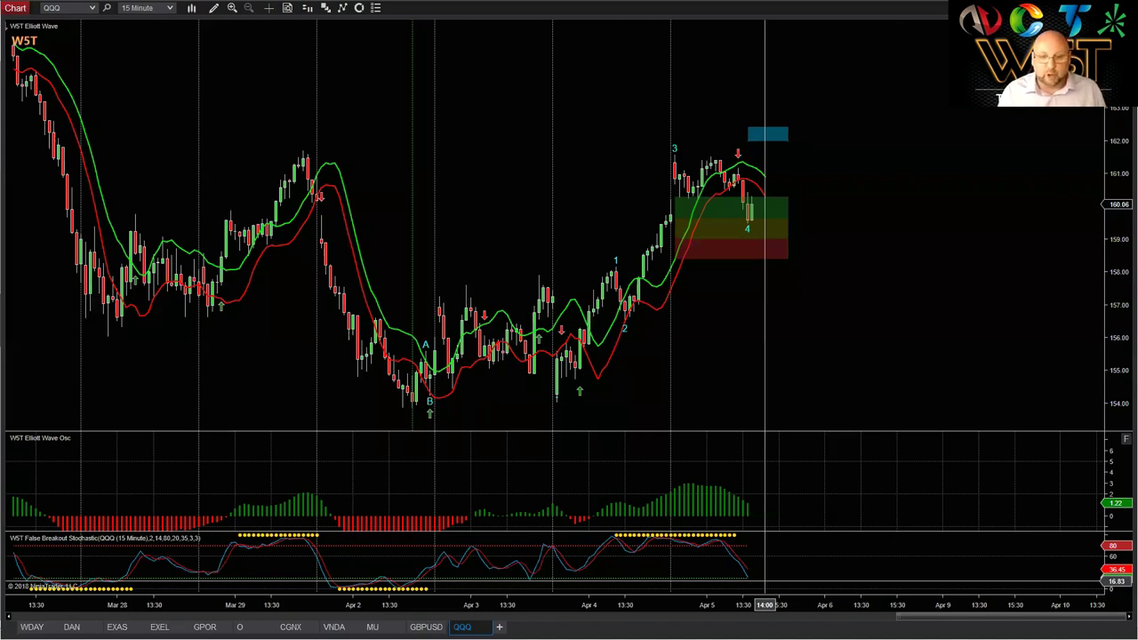
pyautogui.moveTo(845, 605); pyautogui.dragTo(628, 604)
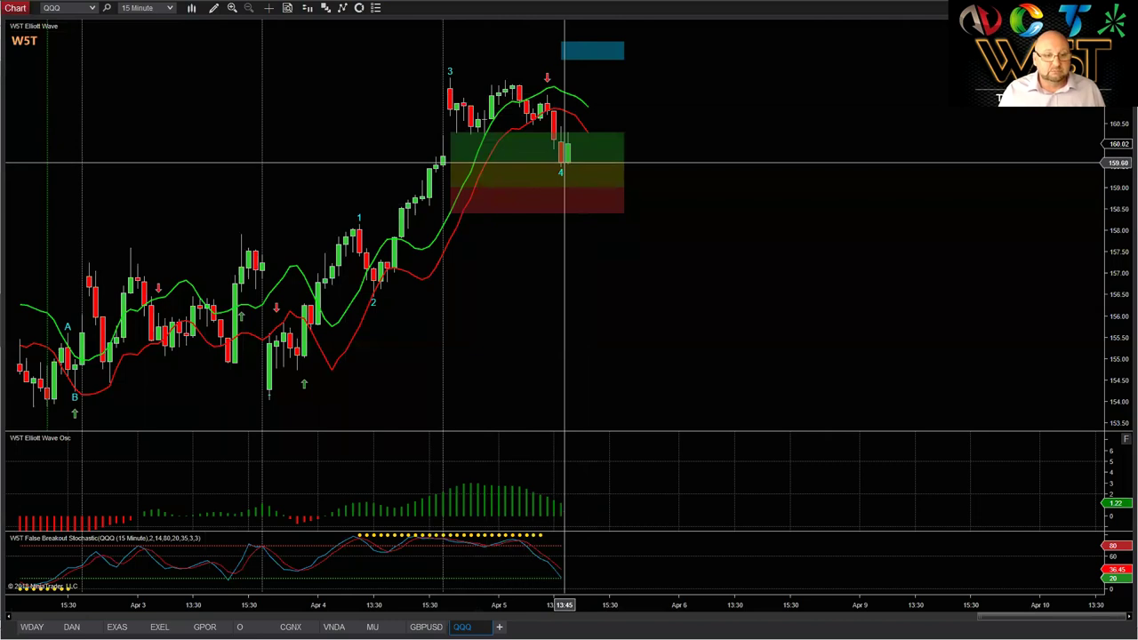
# Step: Set the QQQ chart's interval to 5 minutes
pyautogui.click(173, 10)
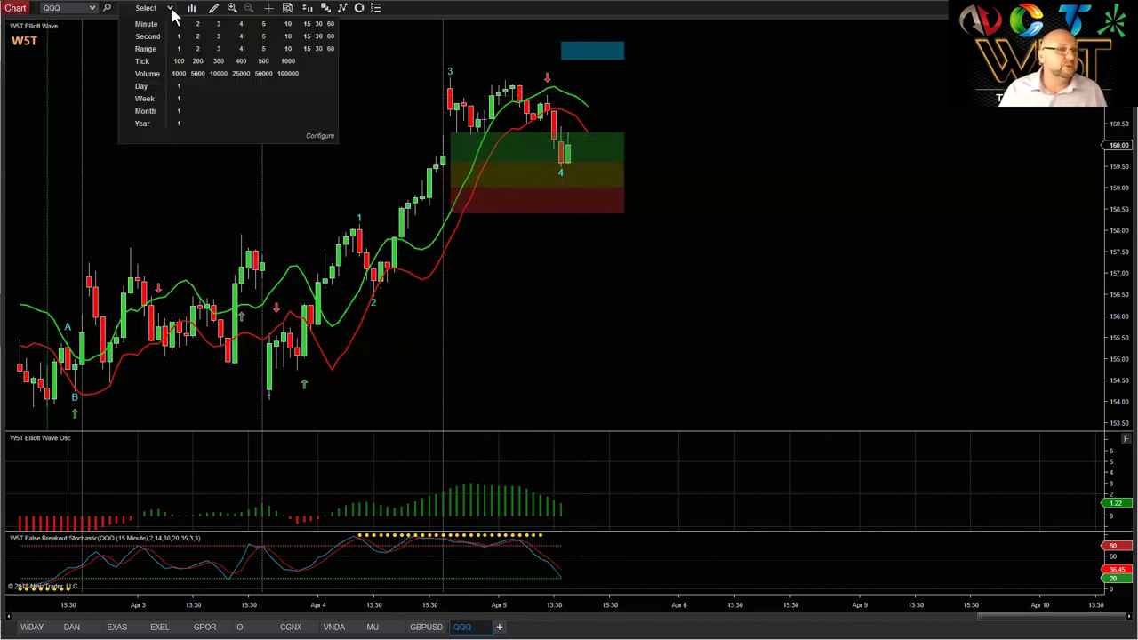
pyautogui.click(260, 25)
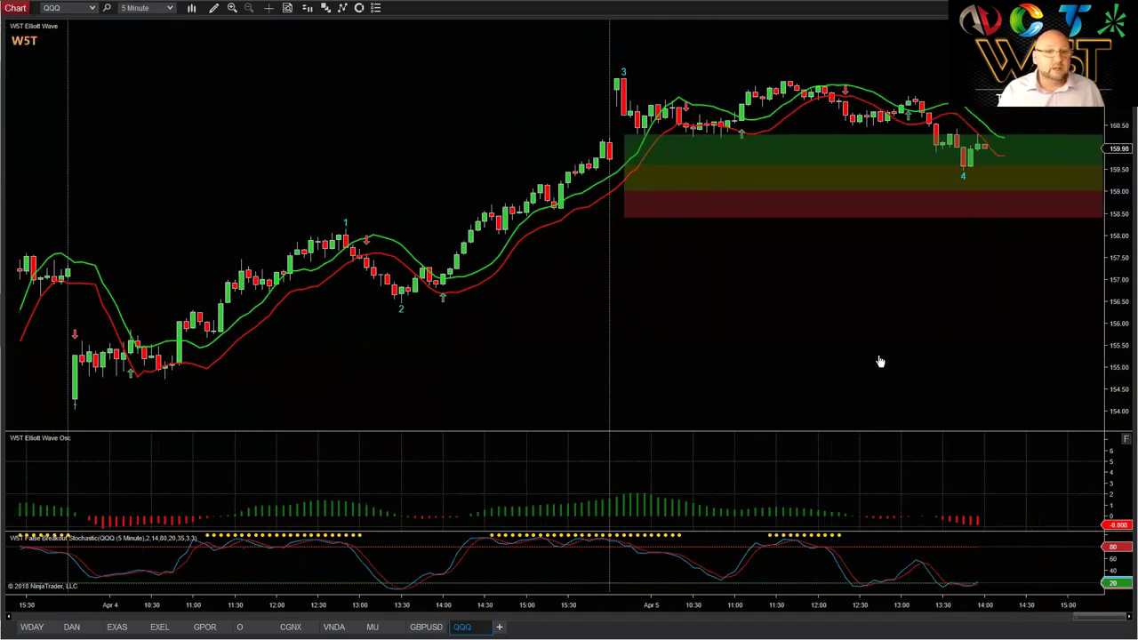
pyautogui.scroll(-3, 880, 361)
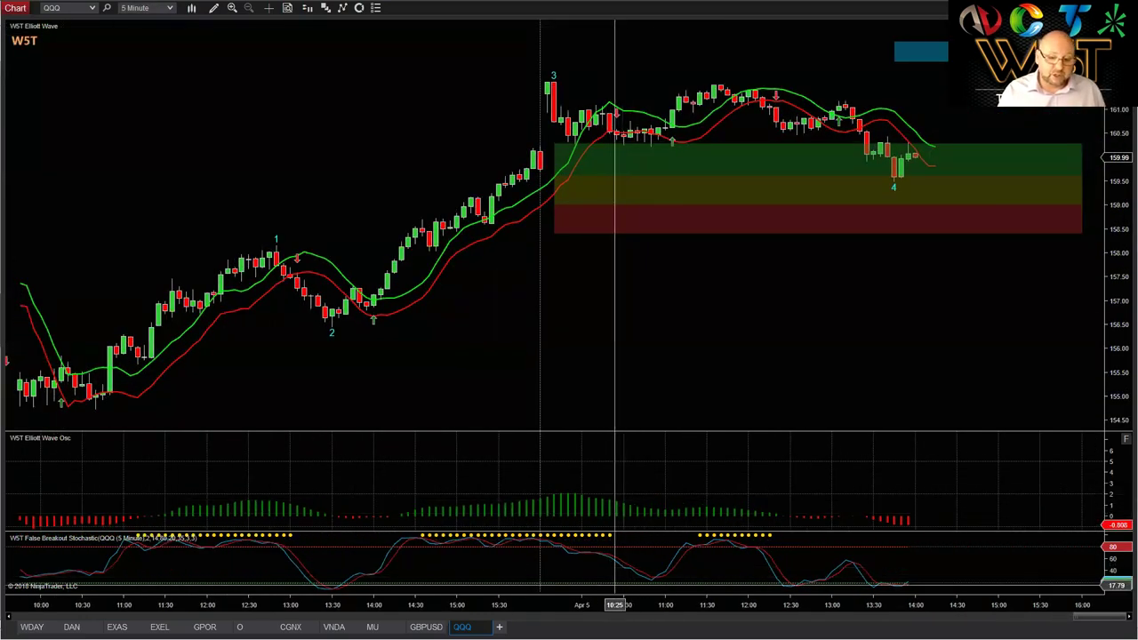
# Step: Examine the 5-minute QQQ waves and pullback zones from the April 4 low, and enlarge the Elliott oscillator scale for comparison
pyautogui.moveTo(627, 605); pyautogui.dragTo(745, 605)
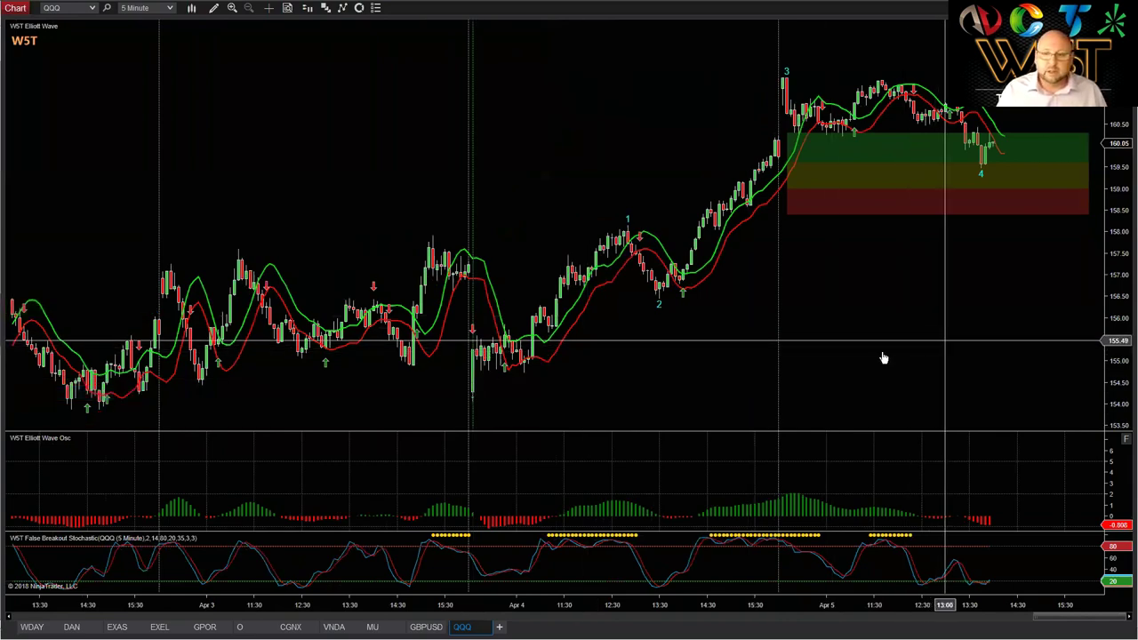
pyautogui.scroll(-5, 789, 361)
pyautogui.moveTo(789, 361); pyautogui.dragTo(778, 340)
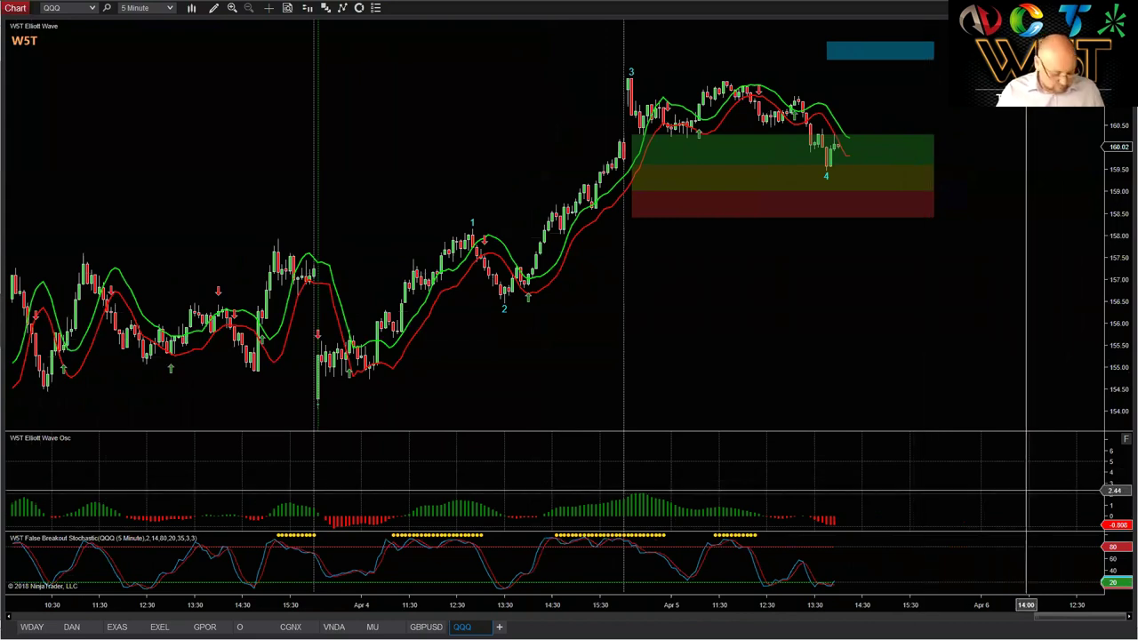
pyautogui.moveTo(1110, 476)
pyautogui.mouseDown()
pyautogui.moveTo(1118, 490)
pyautogui.moveTo(1117, 466)
pyautogui.mouseUp()
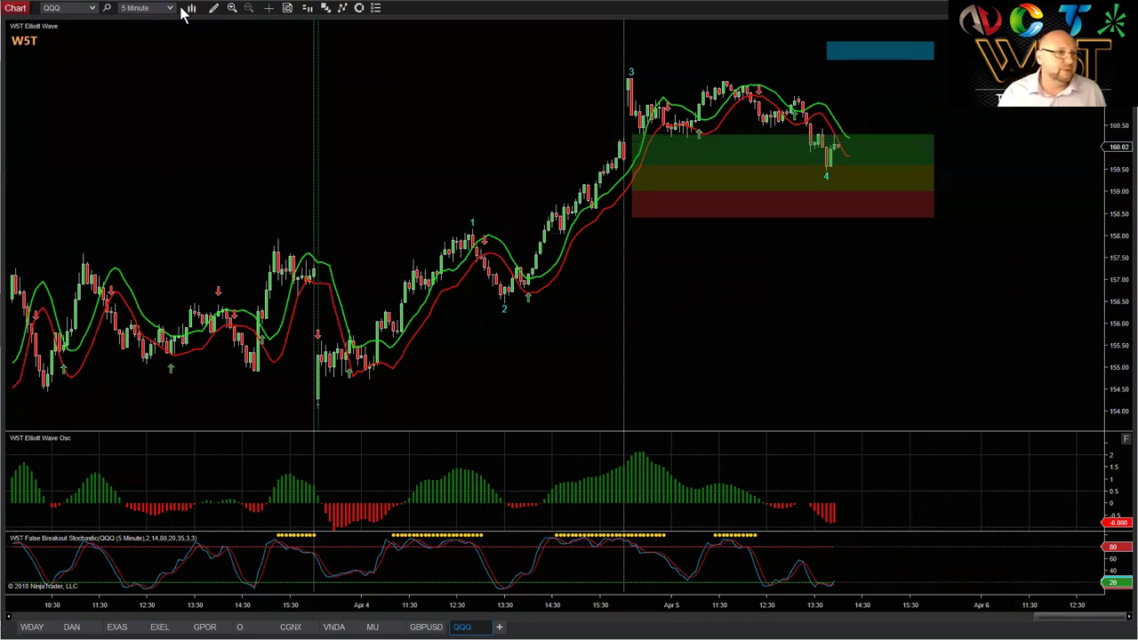
# Step: Draw a Fibonacci extension on the Elliott Wave oscillator from the wave 3 peak down toward the zero line and back to the peak
pyautogui.click(214, 8)
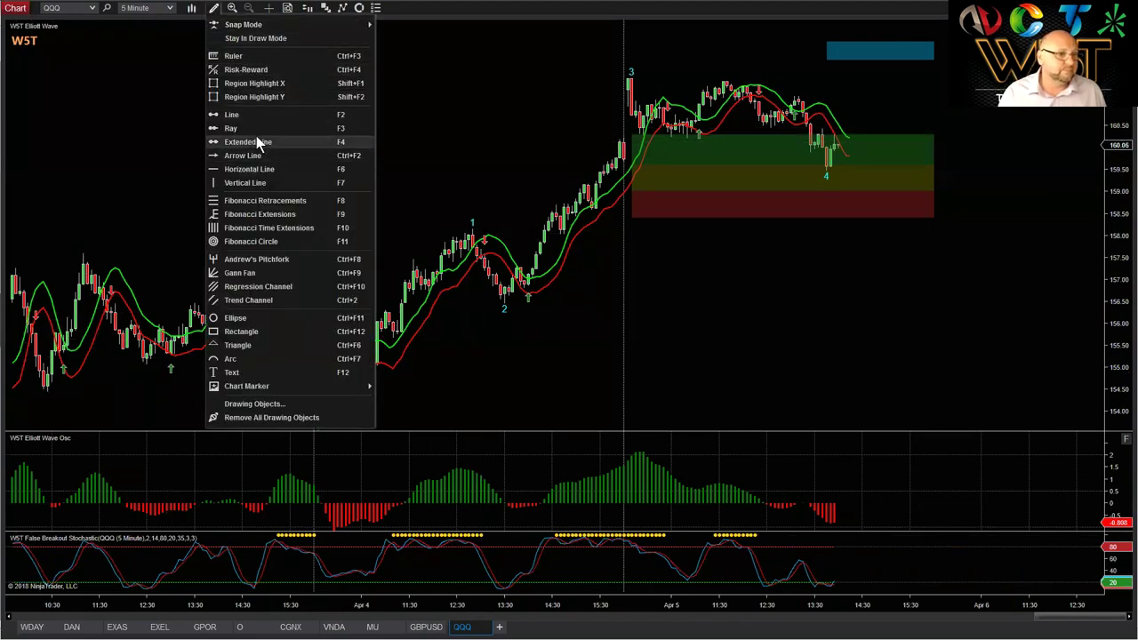
pyautogui.click(277, 216)
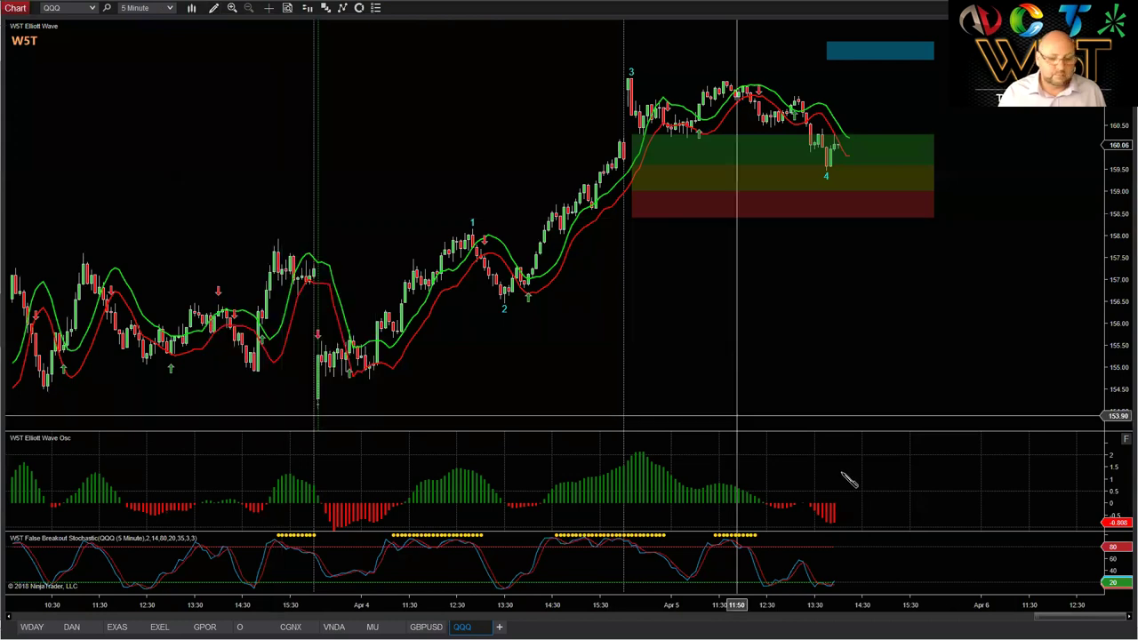
pyautogui.click(647, 452)
pyautogui.click(761, 476)
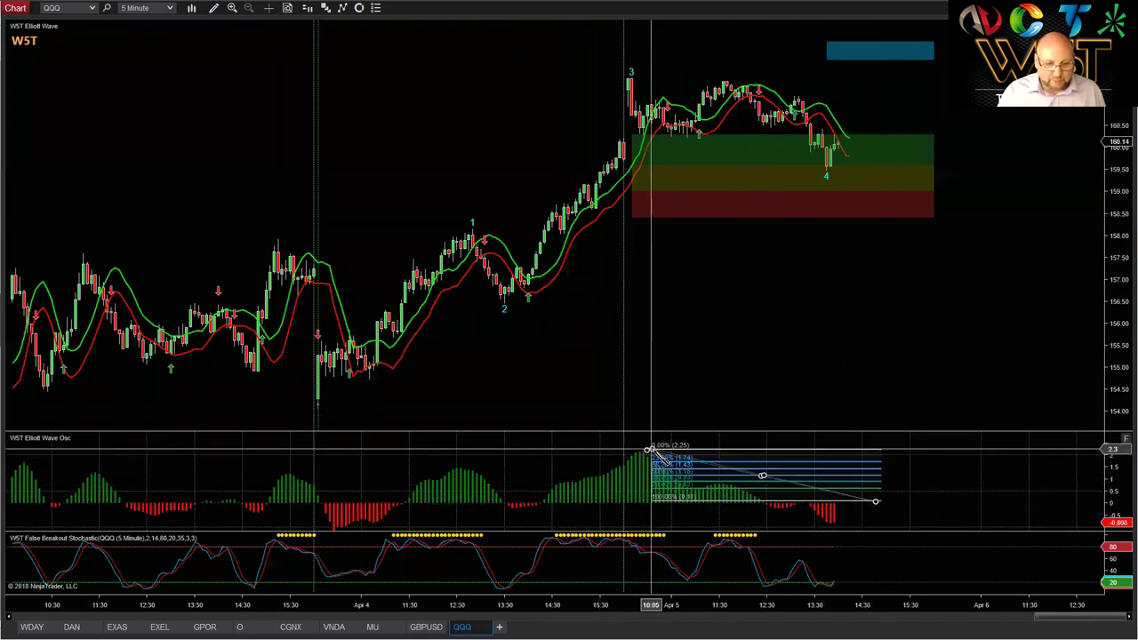
pyautogui.click(647, 451)
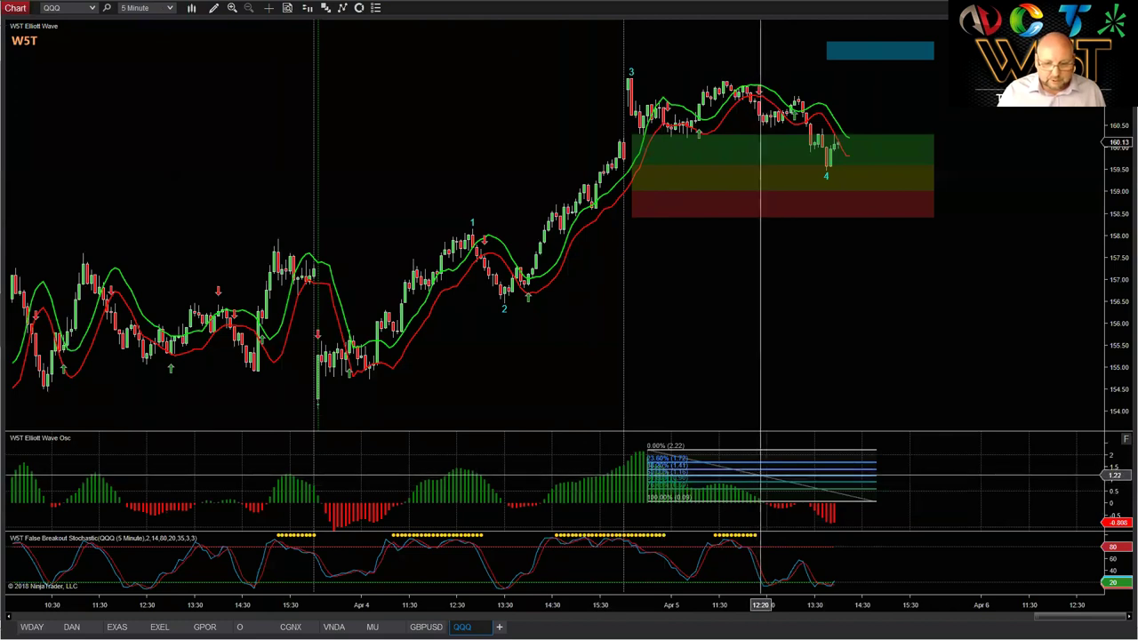
# Step: Load the Oscillator Pullback template into the Fibonacci extension's properties and apply it
pyautogui.rightClick(769, 482)
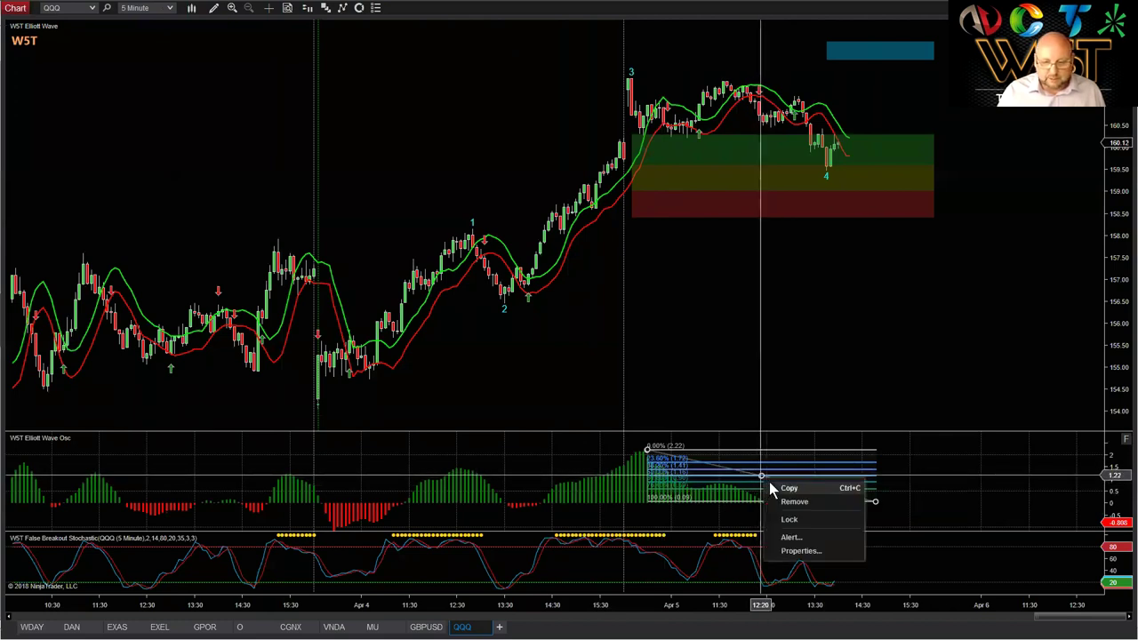
pyautogui.click(800, 550)
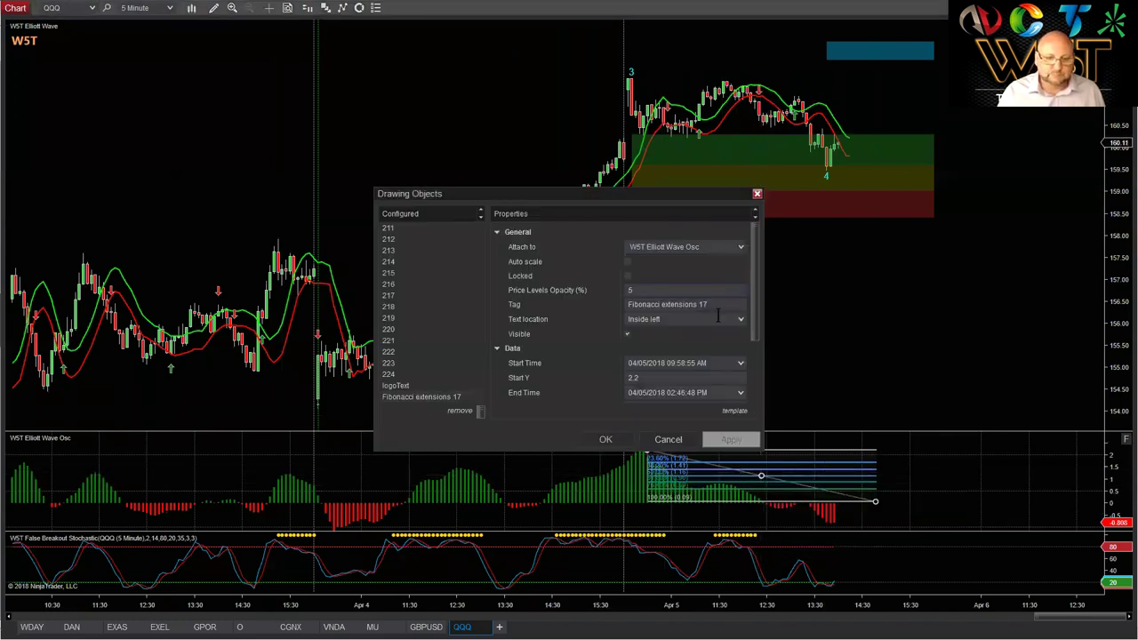
pyautogui.click(742, 412)
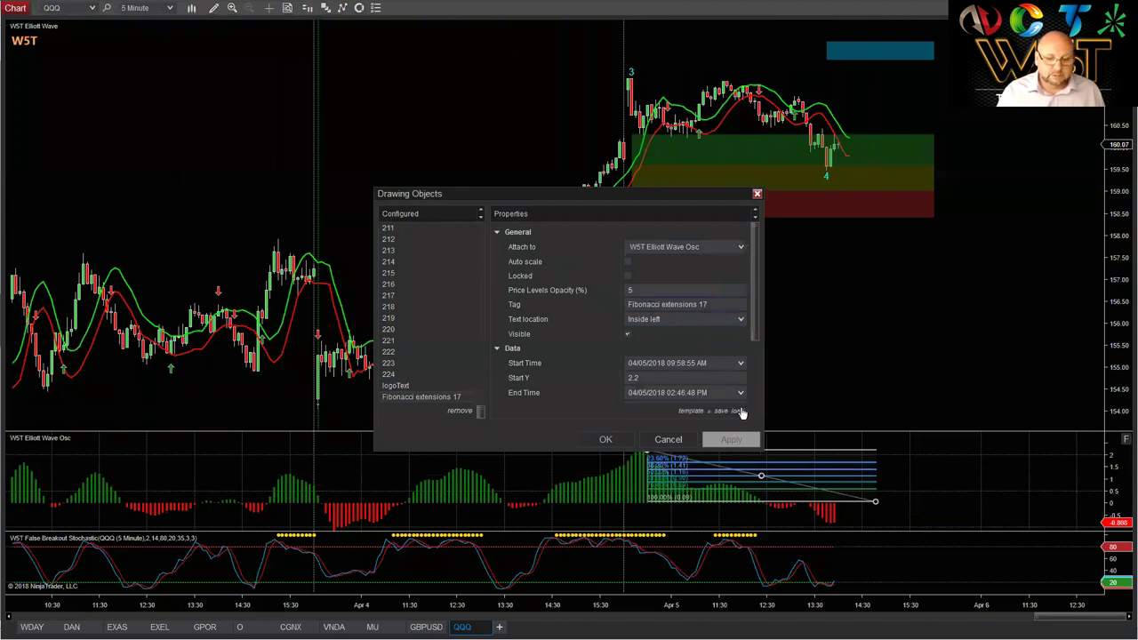
pyautogui.click(740, 414)
pyautogui.click(465, 256)
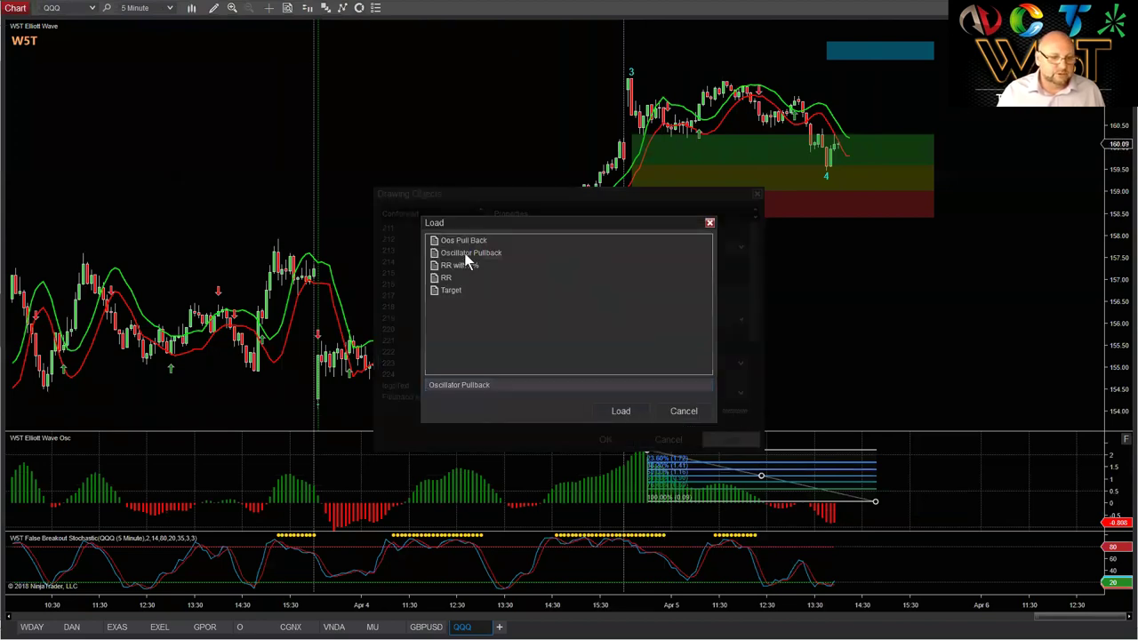
pyautogui.click(621, 411)
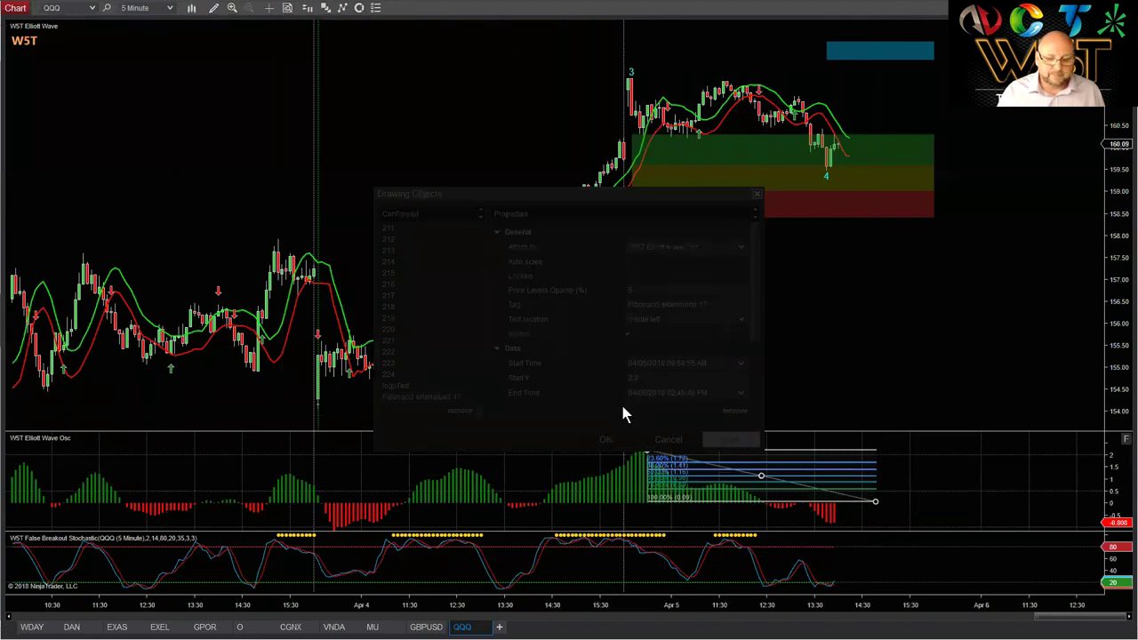
pyautogui.click(729, 440)
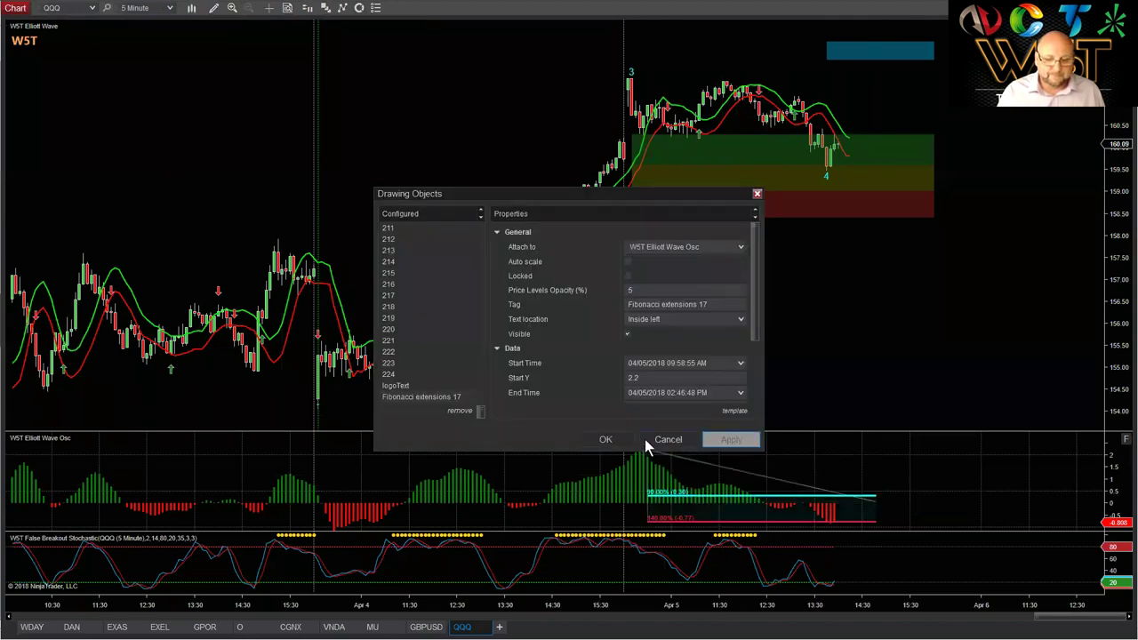
pyautogui.click(620, 439)
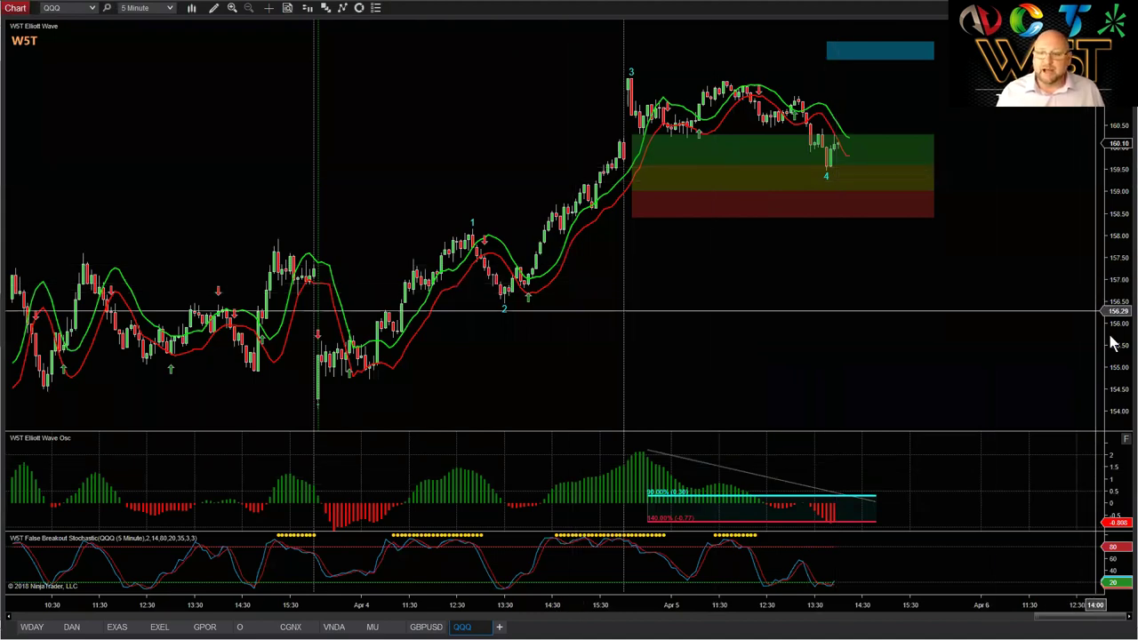
pyautogui.moveTo(1117, 322); pyautogui.dragTo(1067, 284)
pyautogui.moveTo(1005, 253); pyautogui.dragTo(889, 338)
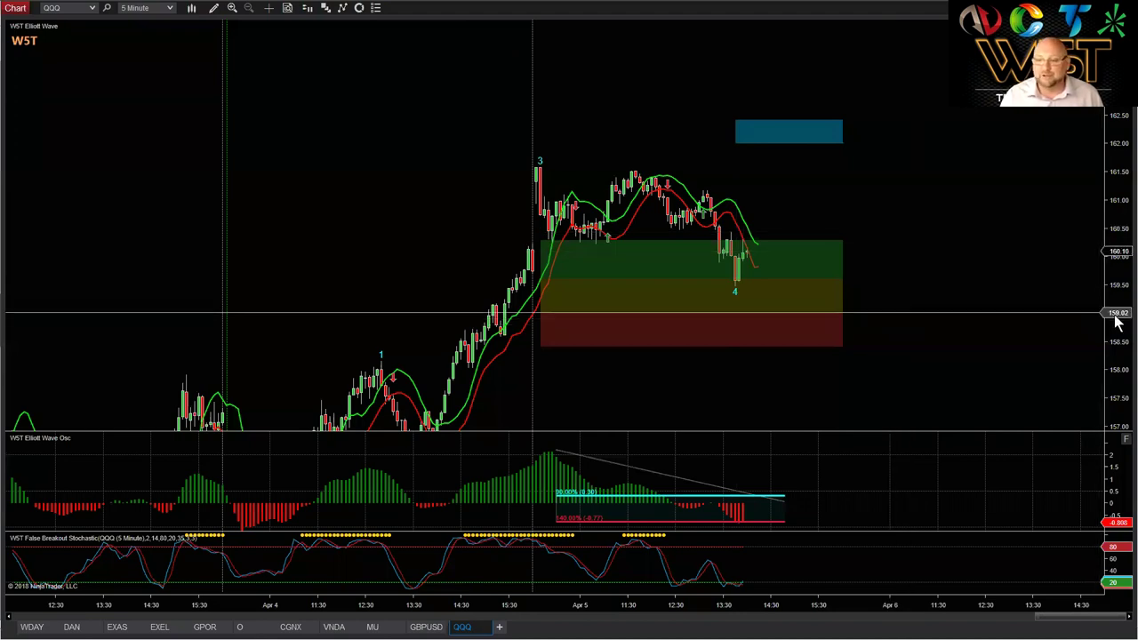
pyautogui.moveTo(1118, 325); pyautogui.dragTo(1118, 309)
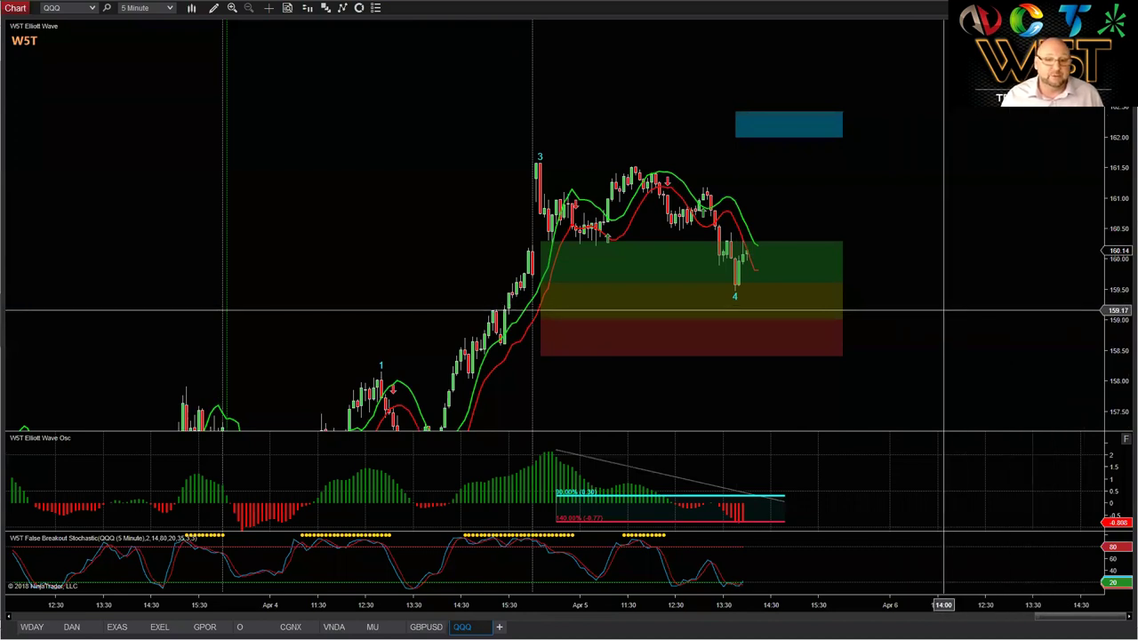
pyautogui.moveTo(941, 308); pyautogui.dragTo(904, 315)
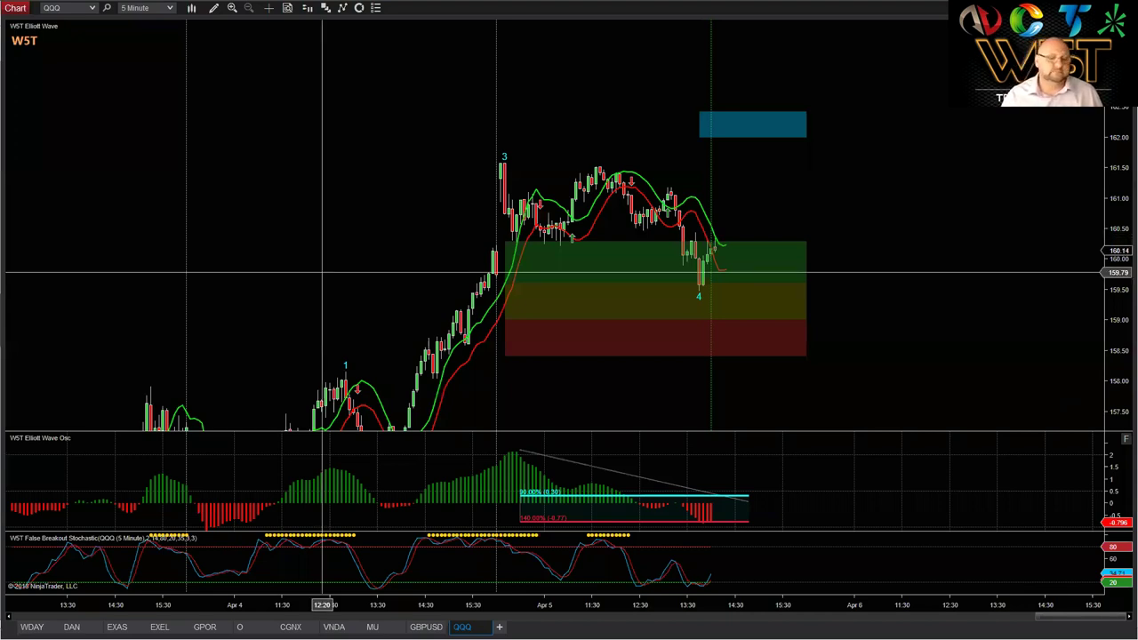
# Step: Switch the chart's instrument to NVDA and its interval to 1 day
pyautogui.click(55, 8)
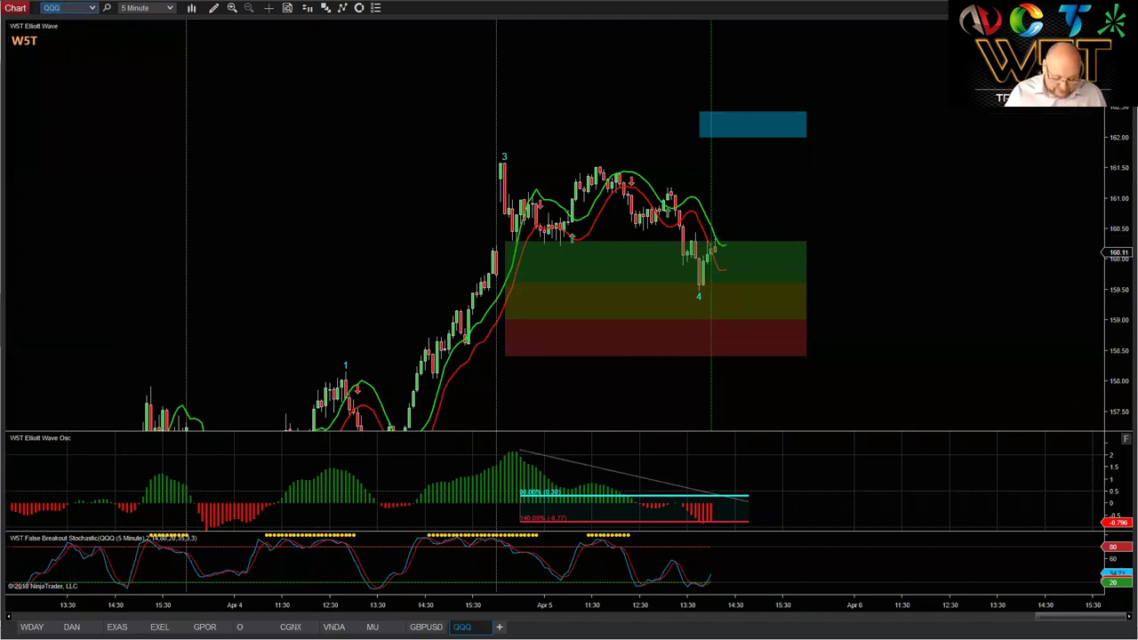
pyautogui.write('NVDA')
pyautogui.press('Return')
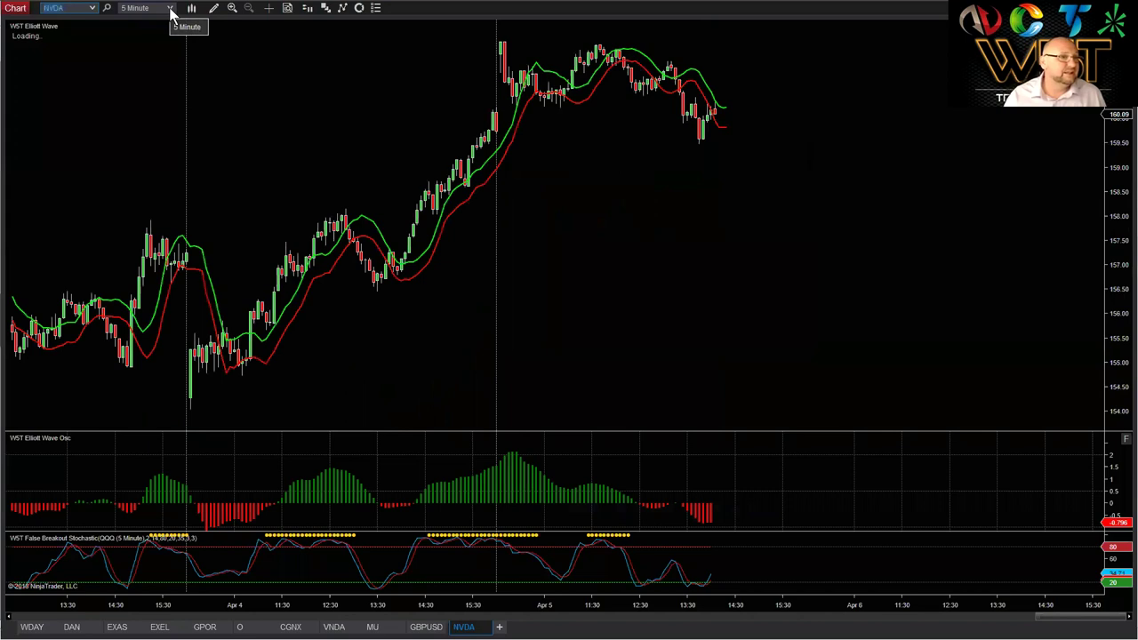
pyautogui.click(169, 9)
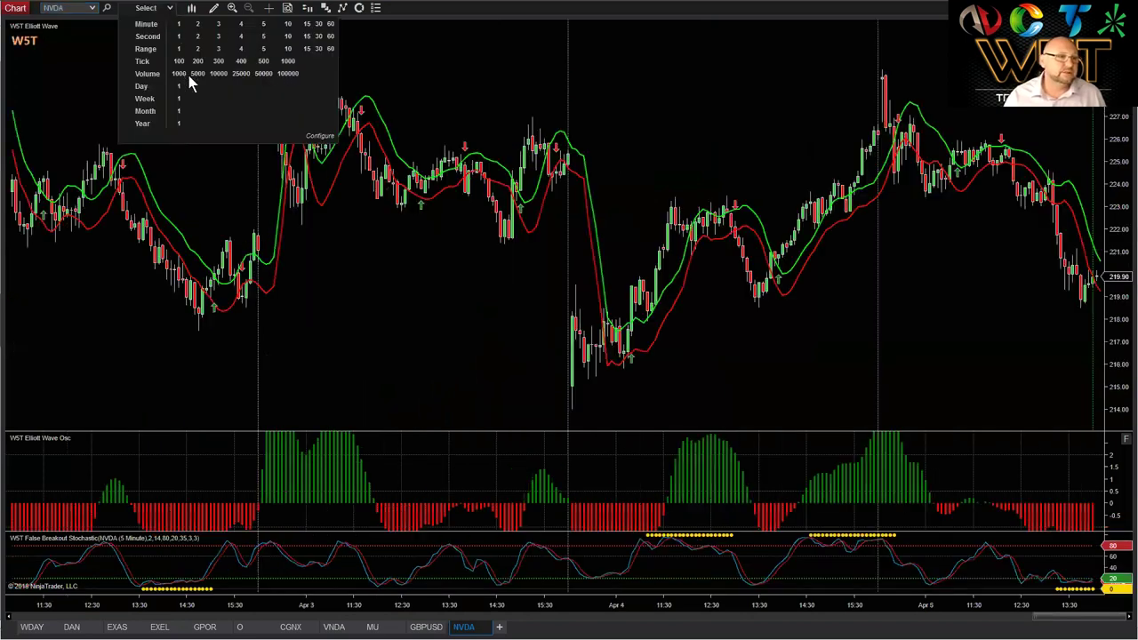
pyautogui.click(179, 85)
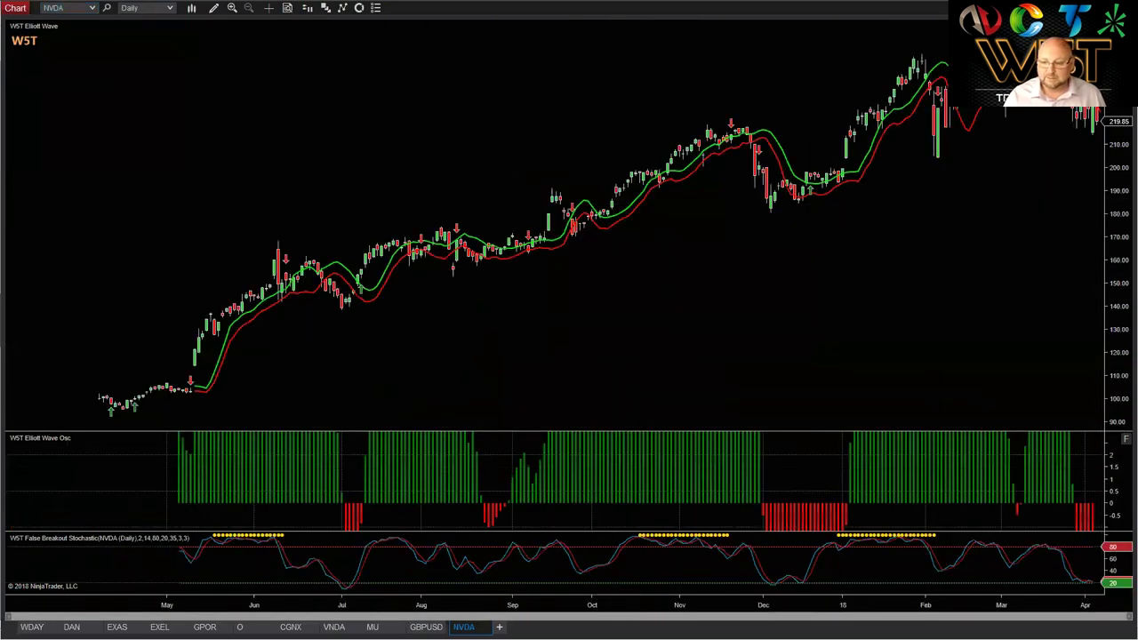
# Step: Fit the oscillator panel's scale to its bars and load 1000 days of data for the NVDA daily chart
pyautogui.moveTo(1043, 226); pyautogui.dragTo(916, 226)
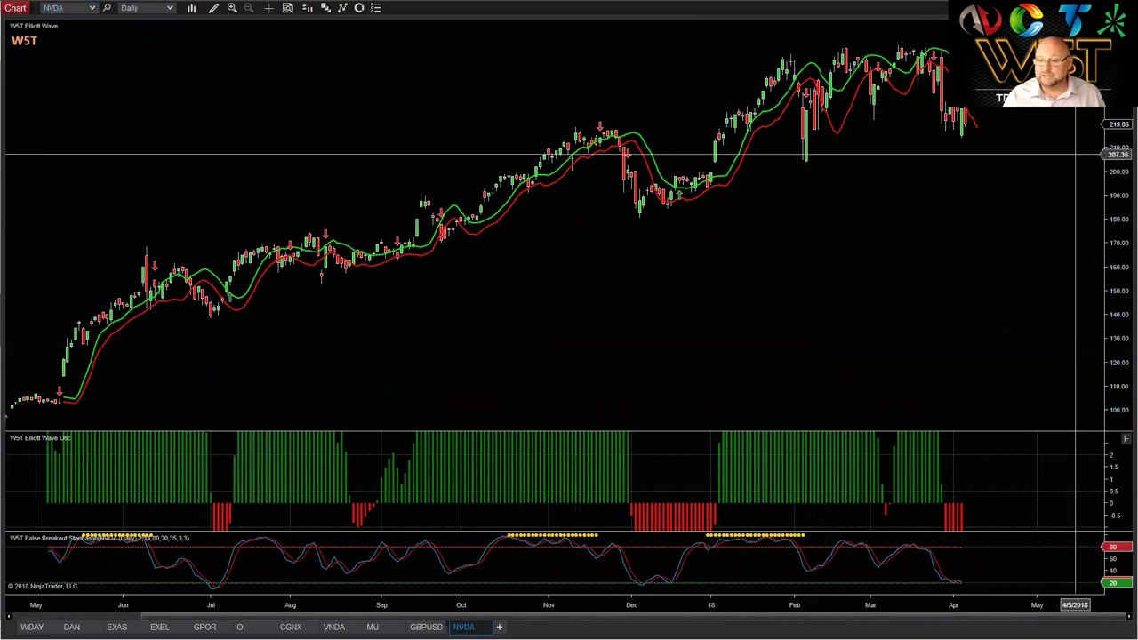
pyautogui.doubleClick(1122, 448)
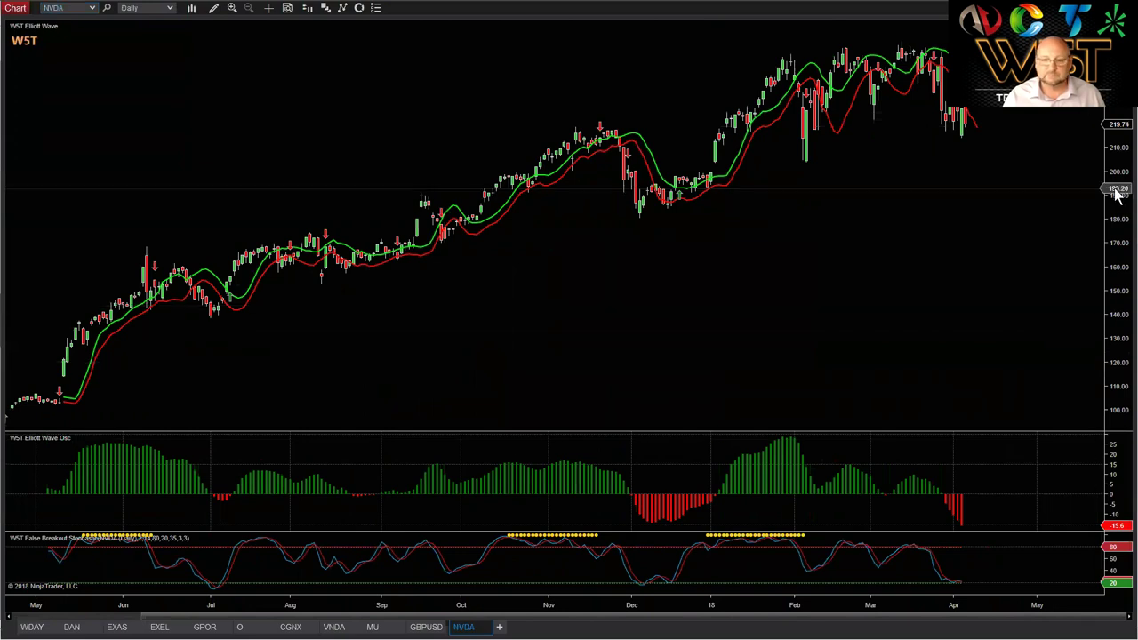
pyautogui.moveTo(1117, 196); pyautogui.dragTo(1117, 228)
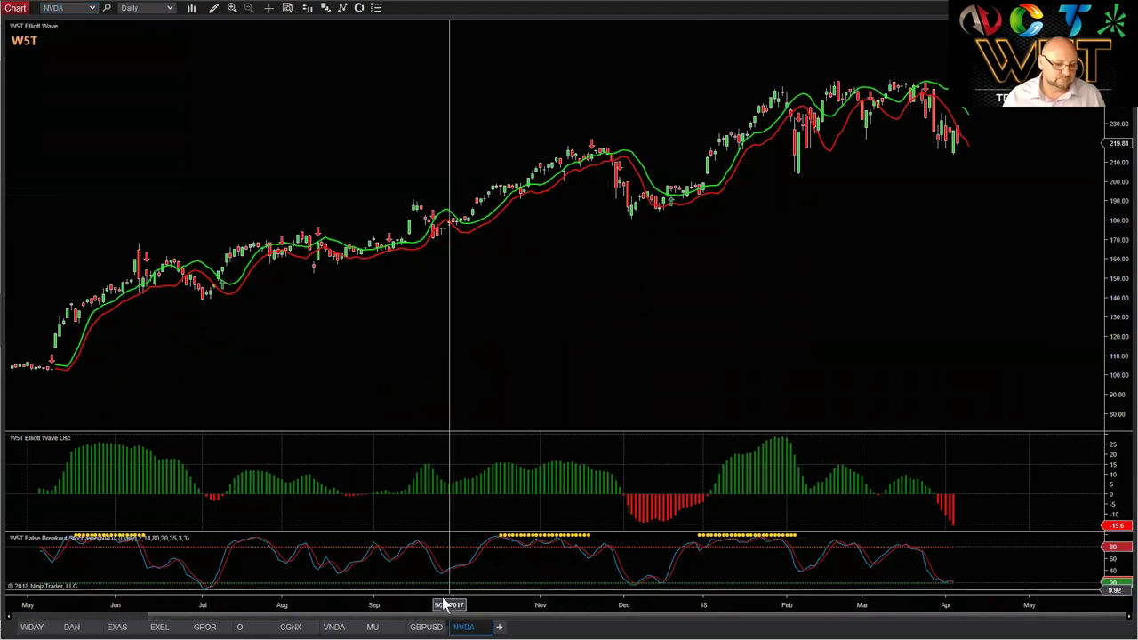
pyautogui.moveTo(438, 609); pyautogui.dragTo(536, 607)
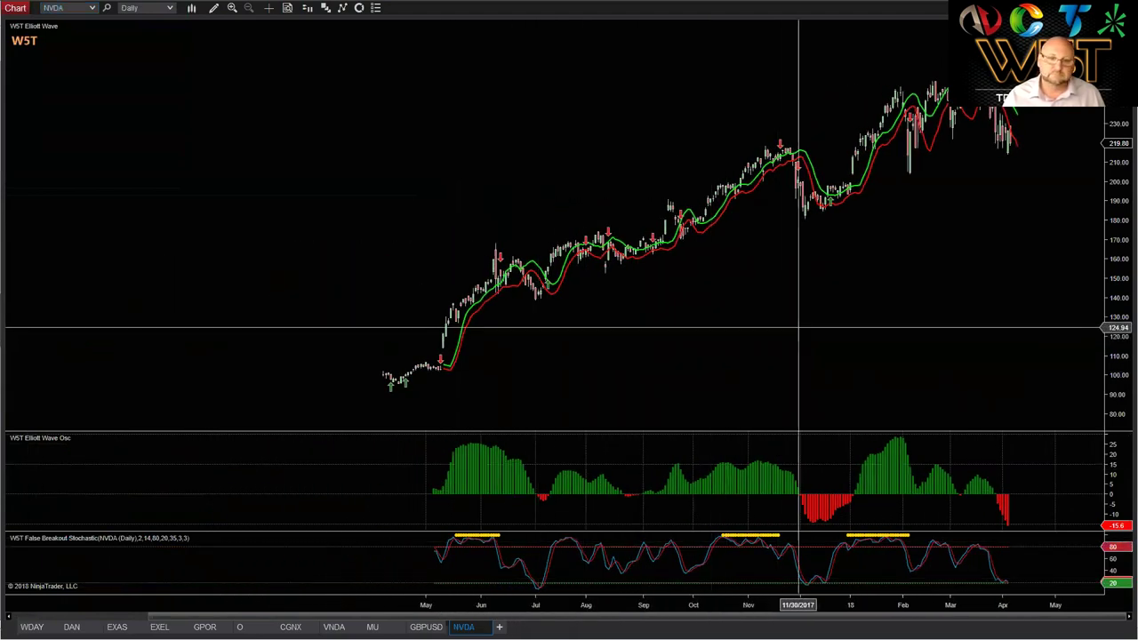
pyautogui.moveTo(800, 367); pyautogui.dragTo(747, 367)
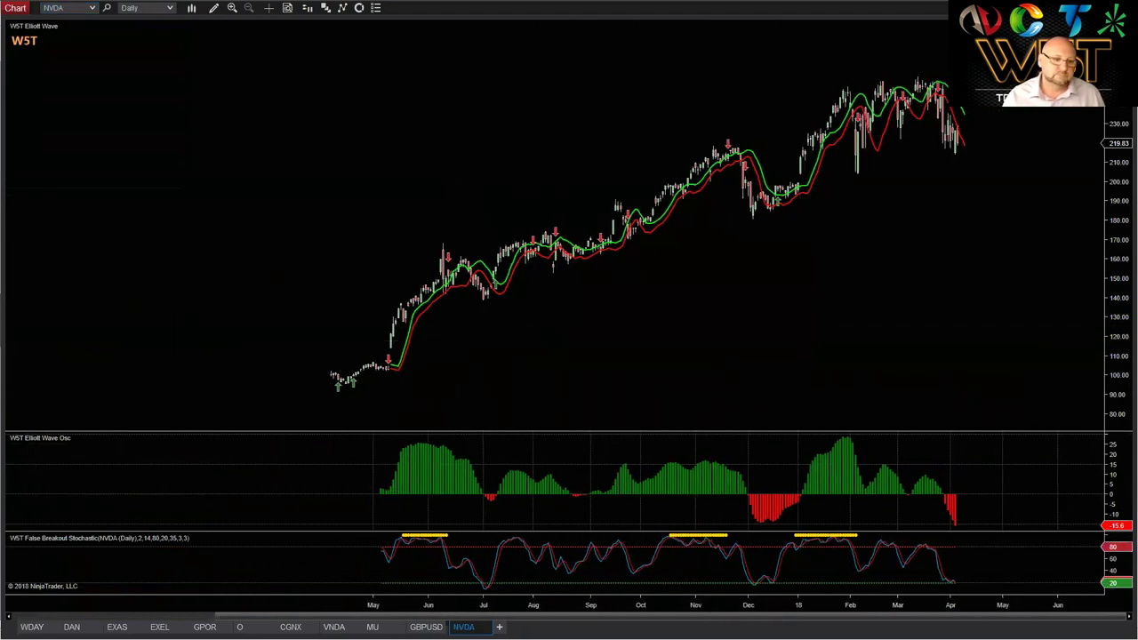
pyautogui.rightClick(380, 203)
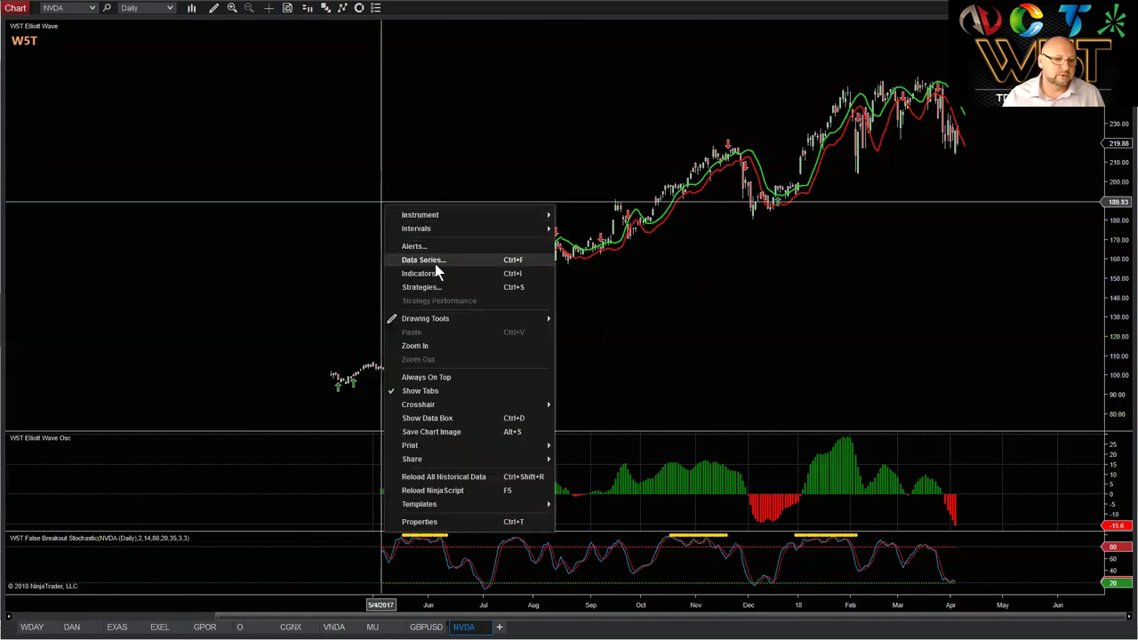
pyautogui.click(382, 203)
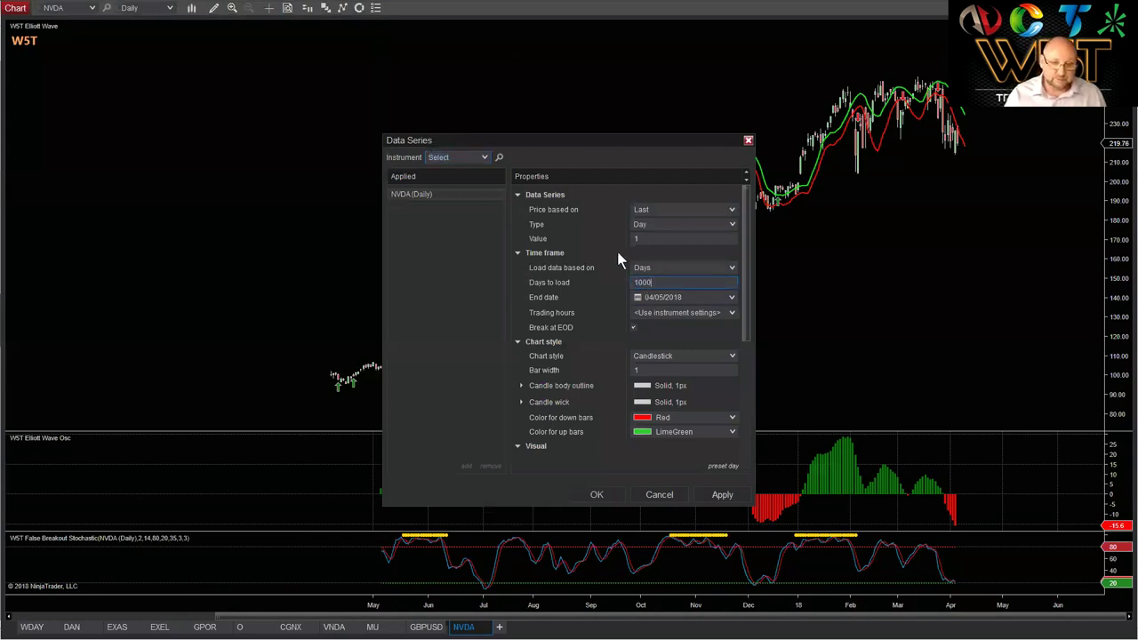
pyautogui.press('Return')
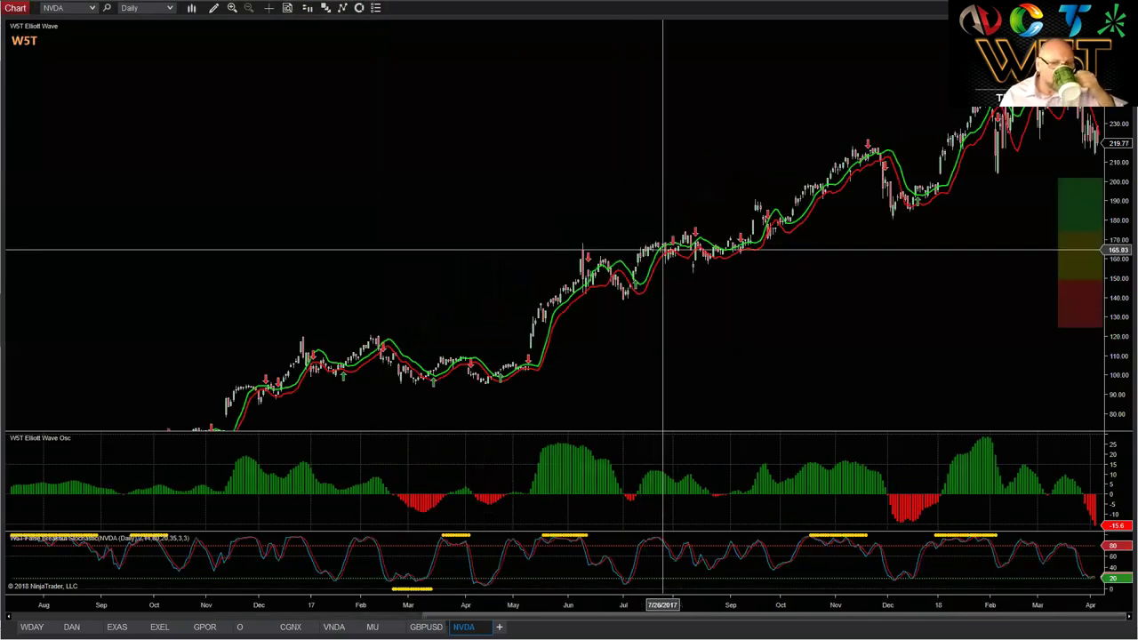
# Step: Start the Elliott Wave count on the NVDA daily chart from the April 2017 low
pyautogui.moveTo(875, 319); pyautogui.dragTo(752, 325)
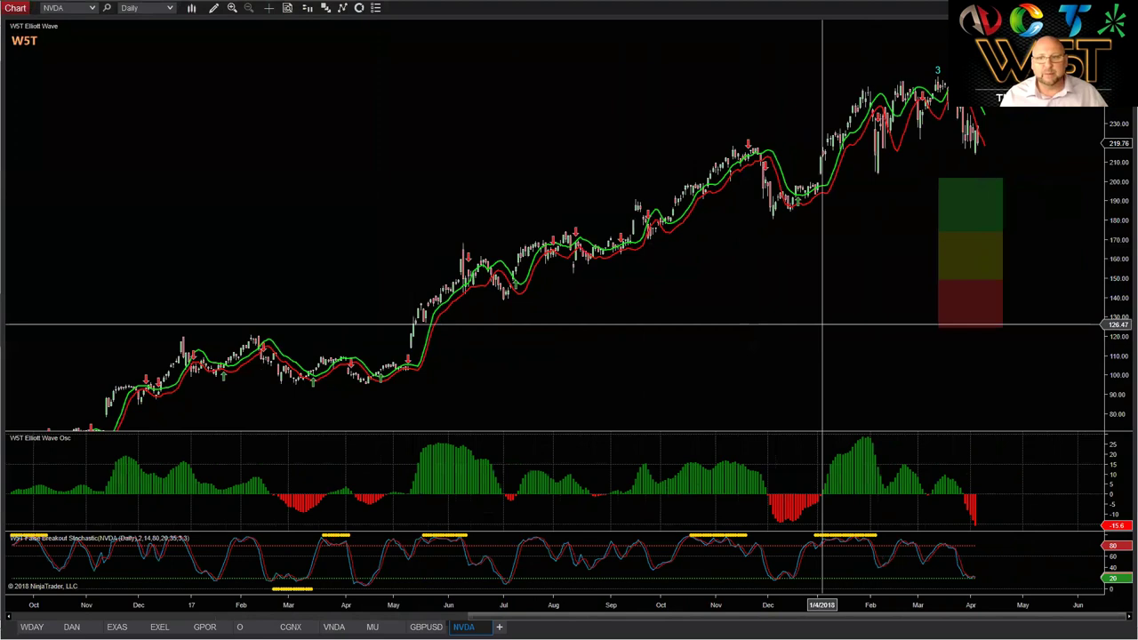
pyautogui.moveTo(805, 340); pyautogui.dragTo(721, 342)
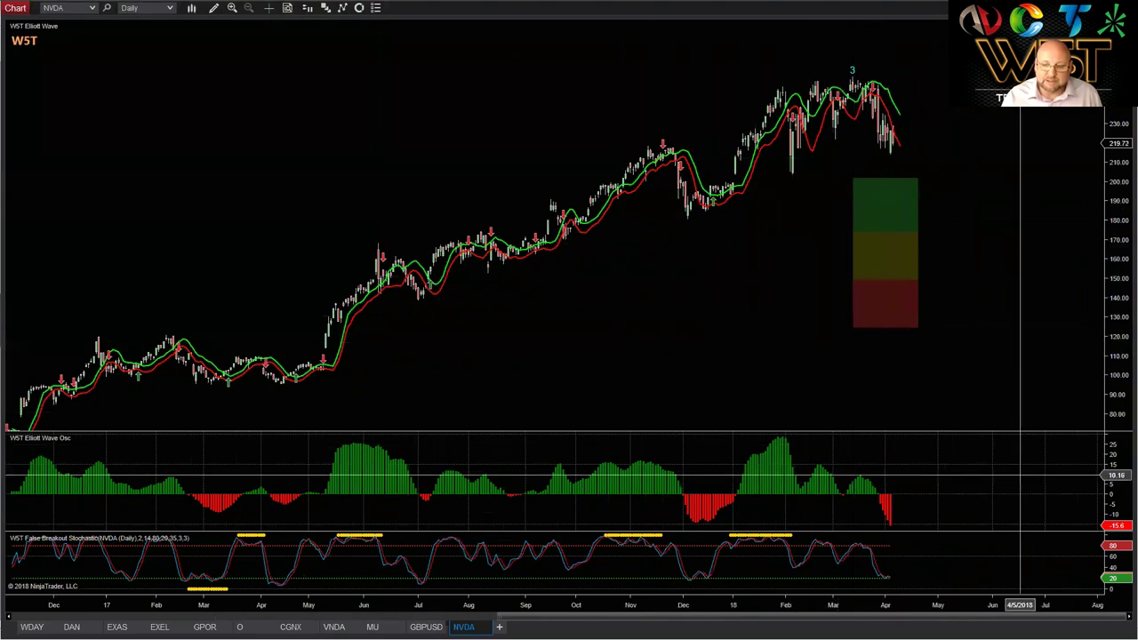
pyautogui.moveTo(1110, 453); pyautogui.dragTo(1120, 495)
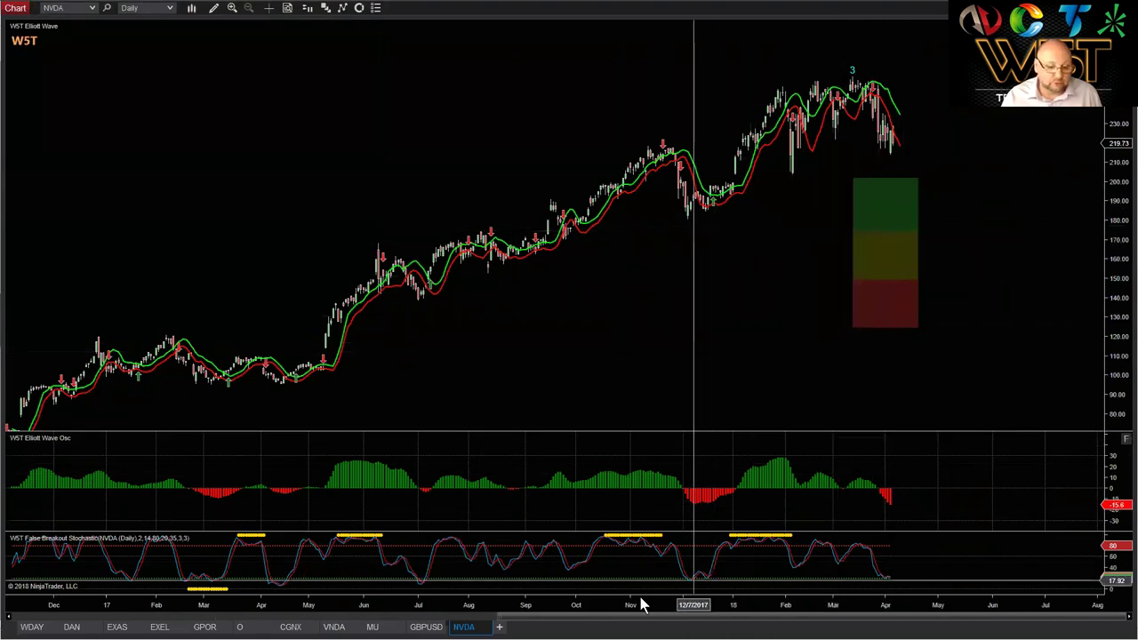
pyautogui.moveTo(642, 604); pyautogui.dragTo(702, 608)
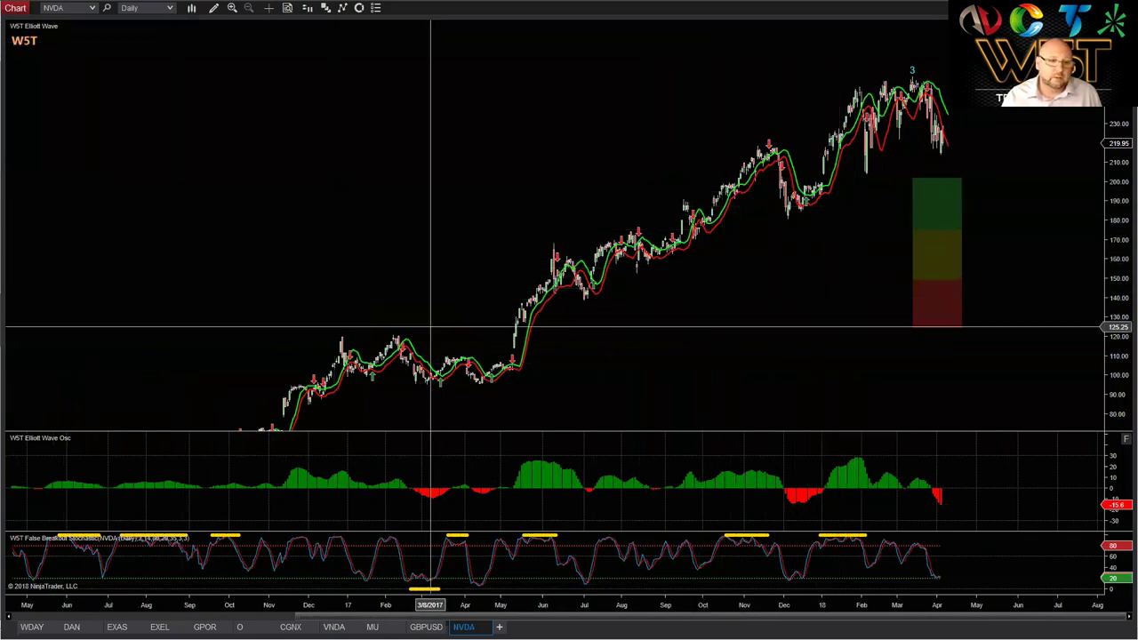
pyautogui.click(487, 394)
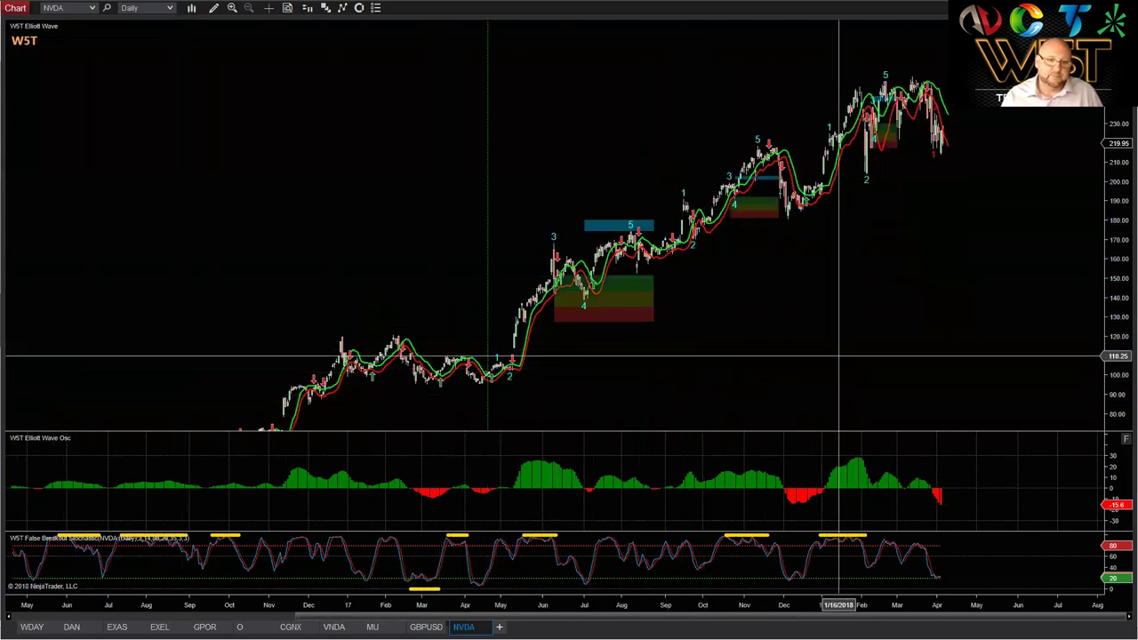
# Step: Change the NVDA chart's interval to 60 minutes
pyautogui.scroll(2, 830, 604)
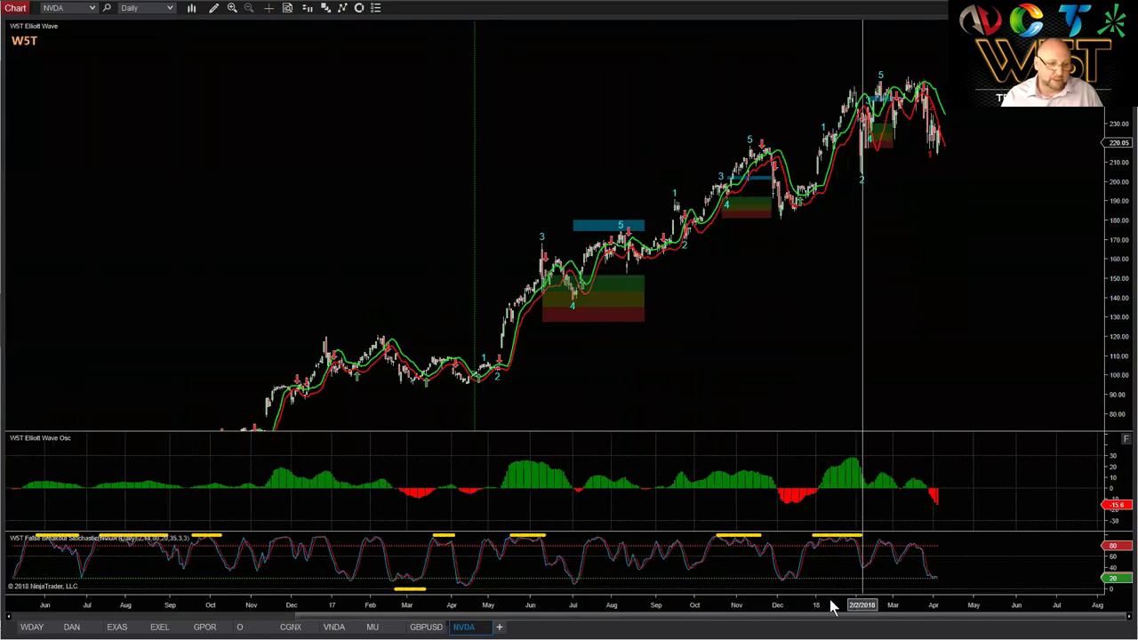
pyautogui.moveTo(830, 607); pyautogui.dragTo(380, 604)
pyautogui.moveTo(470, 363); pyautogui.dragTo(670, 363)
pyautogui.moveTo(284, 267); pyautogui.dragTo(297, 266)
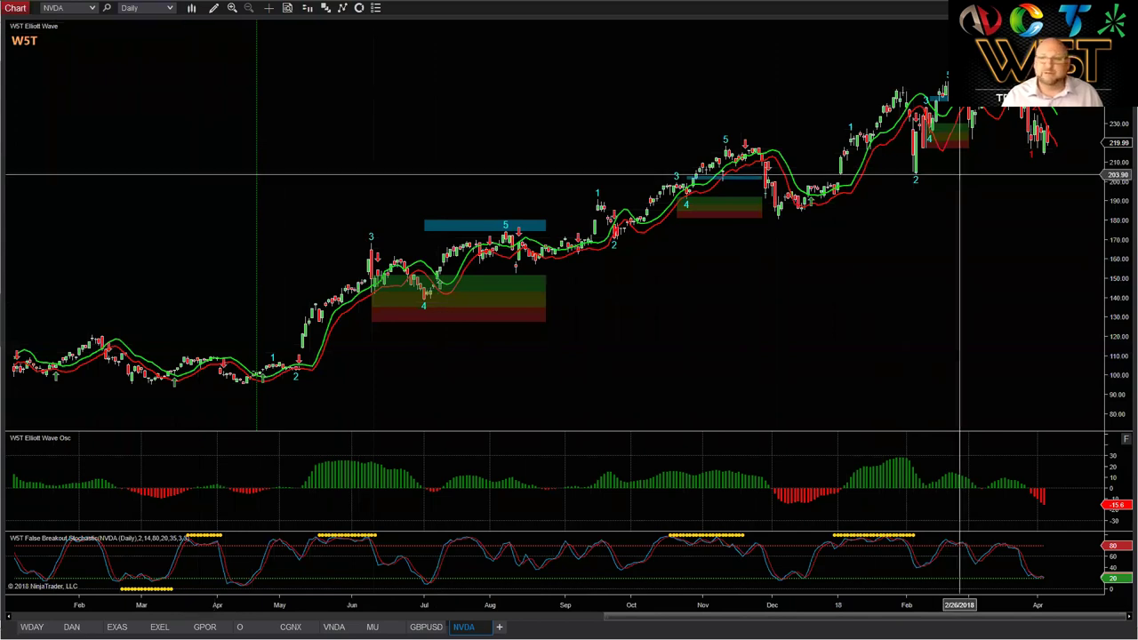
pyautogui.scroll(-3, 956, 172)
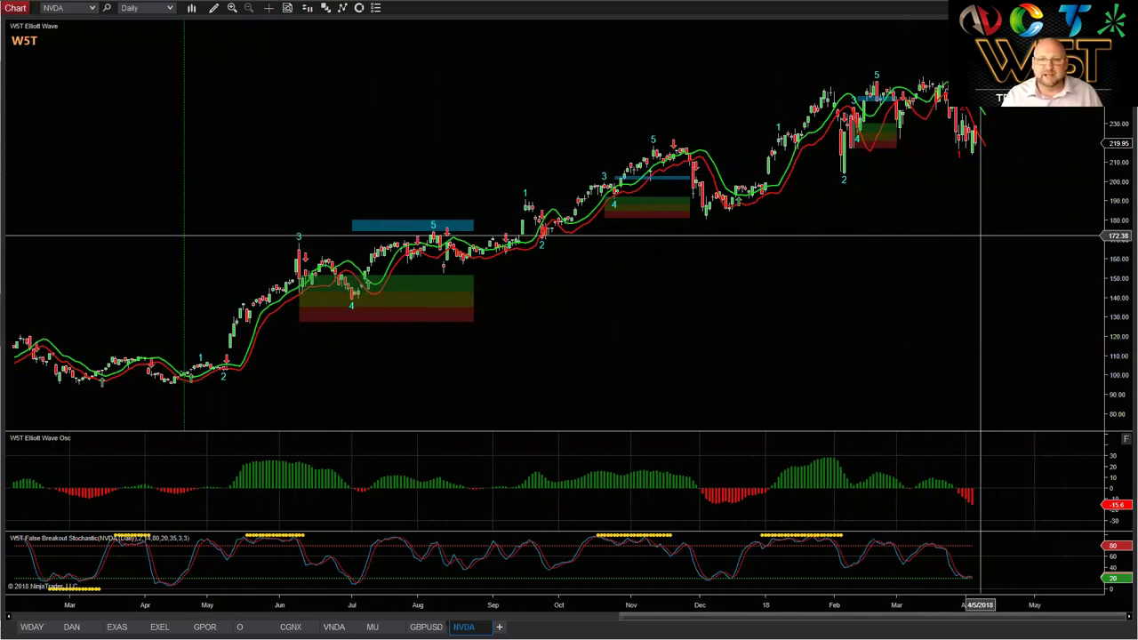
pyautogui.click(175, 10)
pyautogui.click(329, 25)
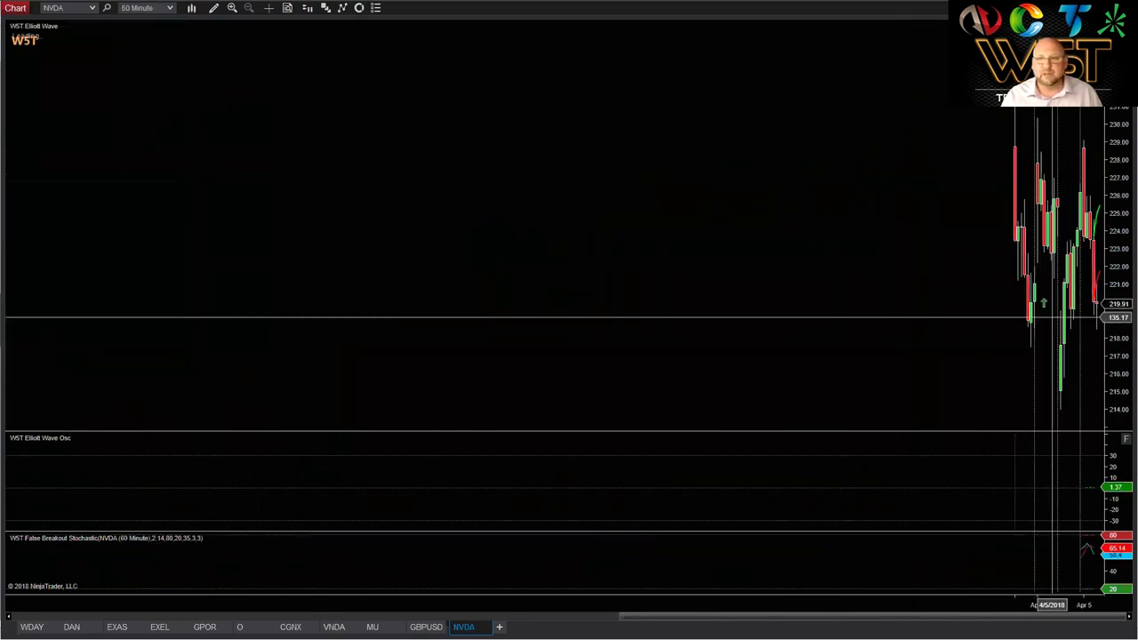
# Step: Increase the number of days to load in the data series of the NVDA 60-minute chart
pyautogui.rightClick(732, 239)
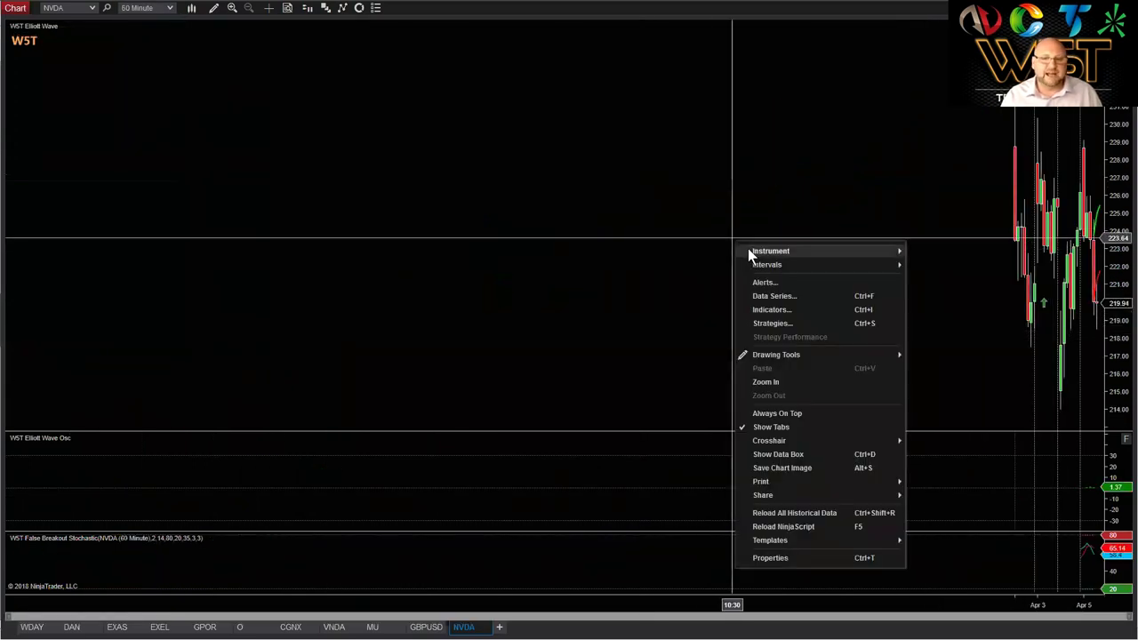
pyautogui.click(781, 297)
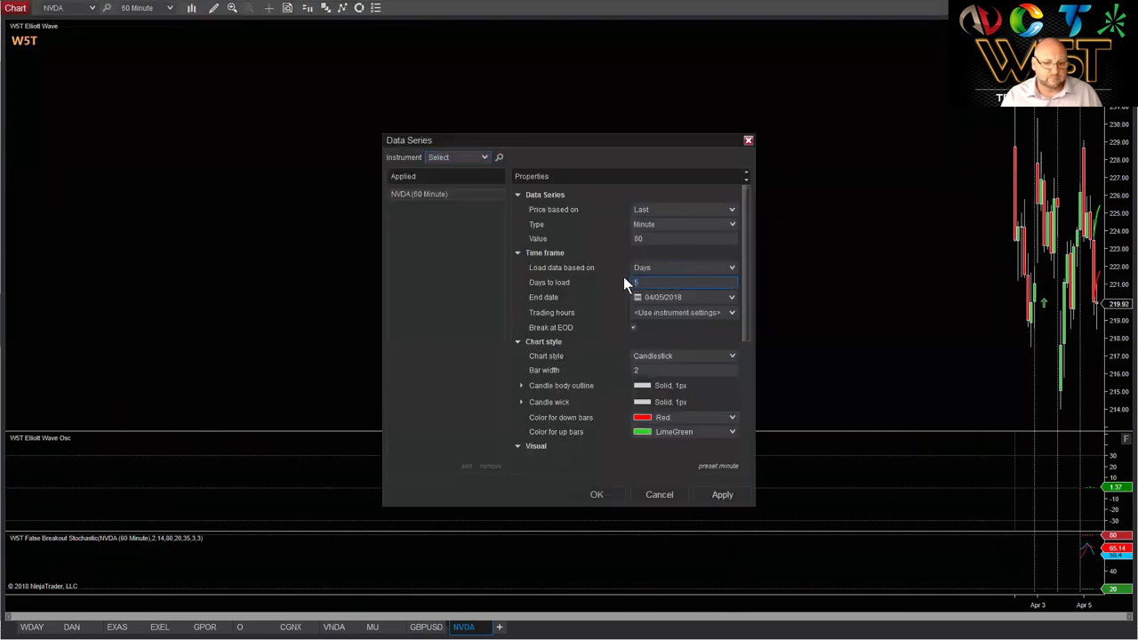
pyautogui.write('0')
pyautogui.press('Return')
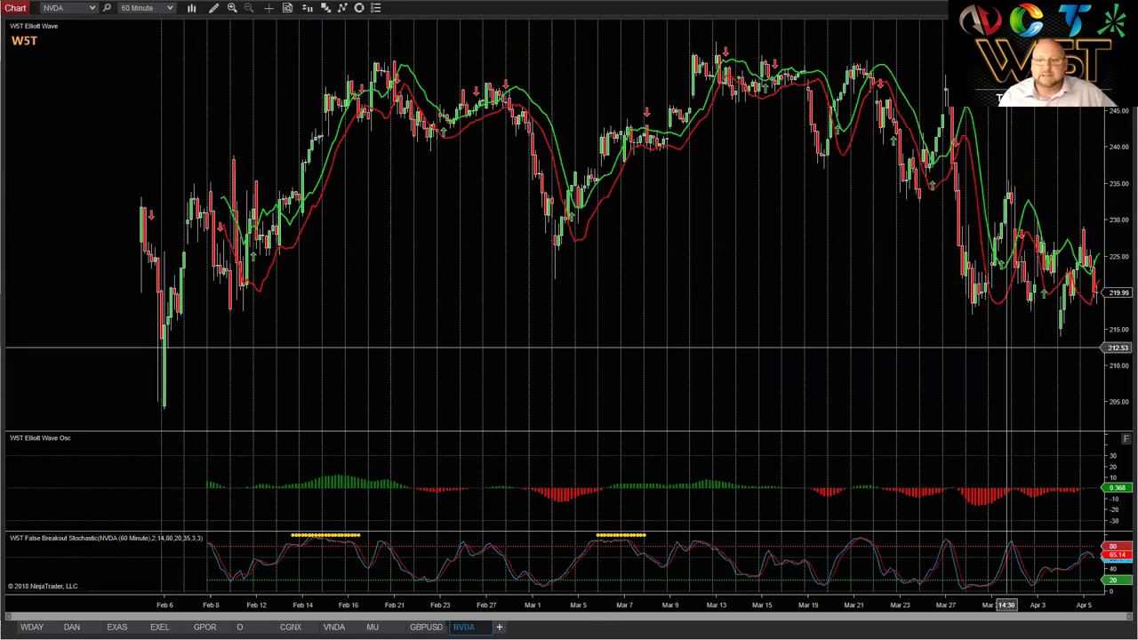
# Step: Start the Elliott Wave count on the NVDA 60-minute chart from the March 13 high
pyautogui.moveTo(987, 329); pyautogui.dragTo(915, 408)
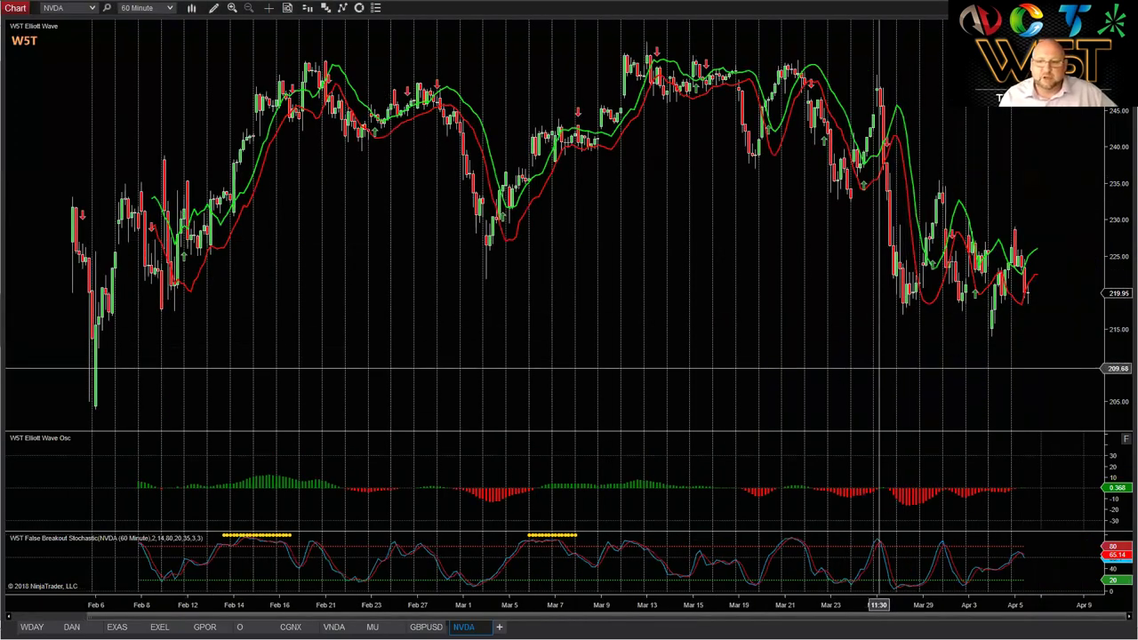
pyautogui.moveTo(908, 257); pyautogui.dragTo(876, 255)
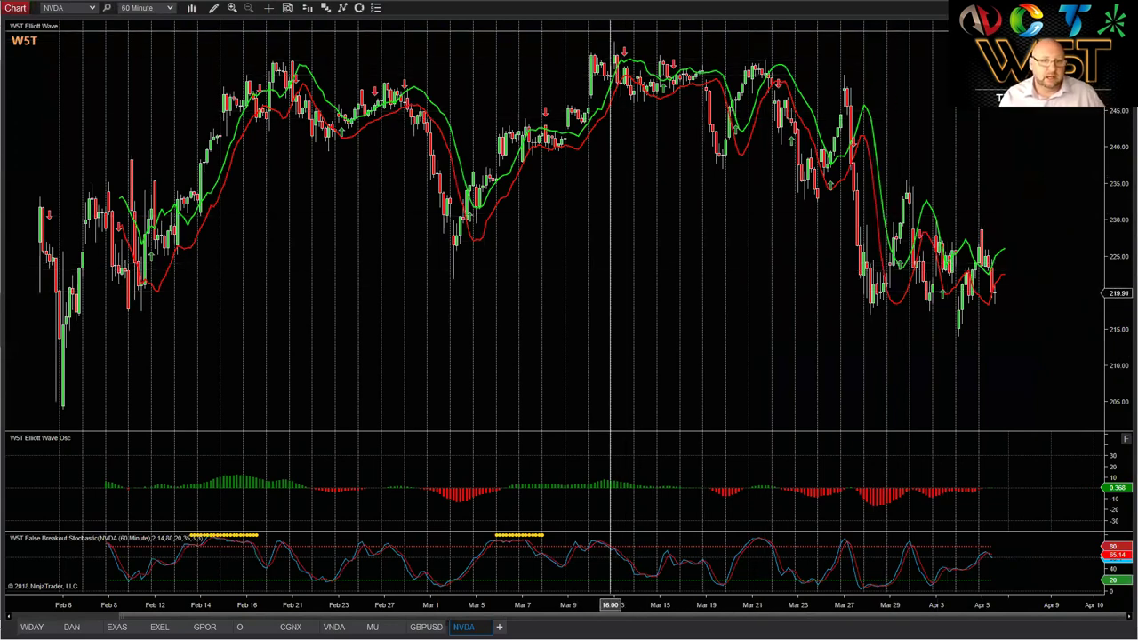
pyautogui.press('F5')
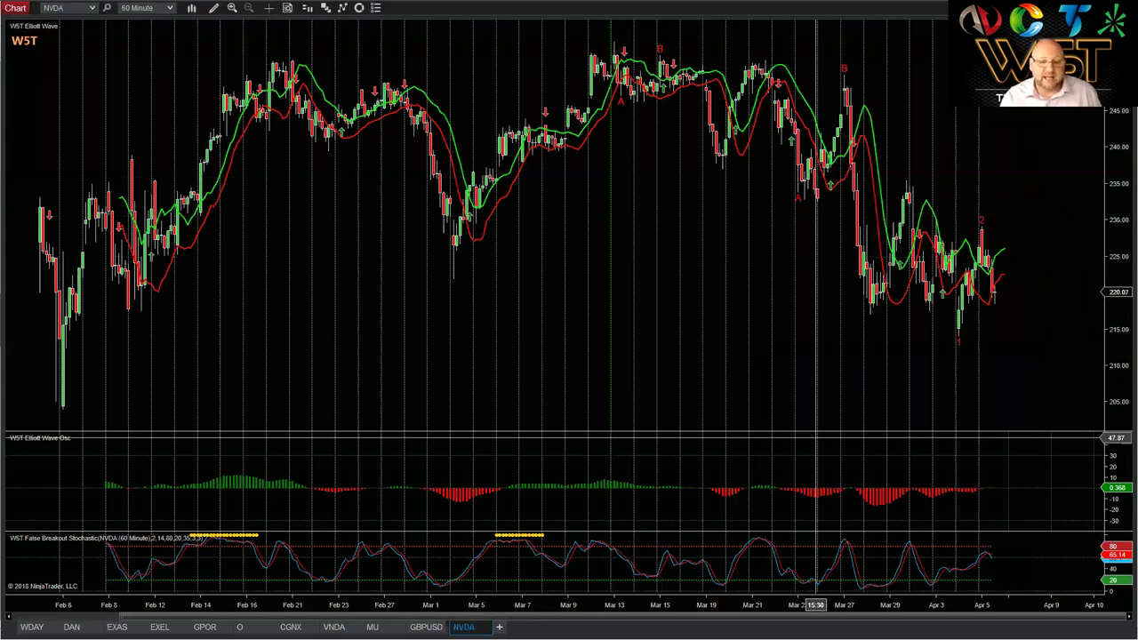
# Step: Widen the recent bars on the time axis and rescale the Elliott Wave oscillator panel to enlarge and centre its bars
pyautogui.moveTo(952, 605); pyautogui.dragTo(753, 608)
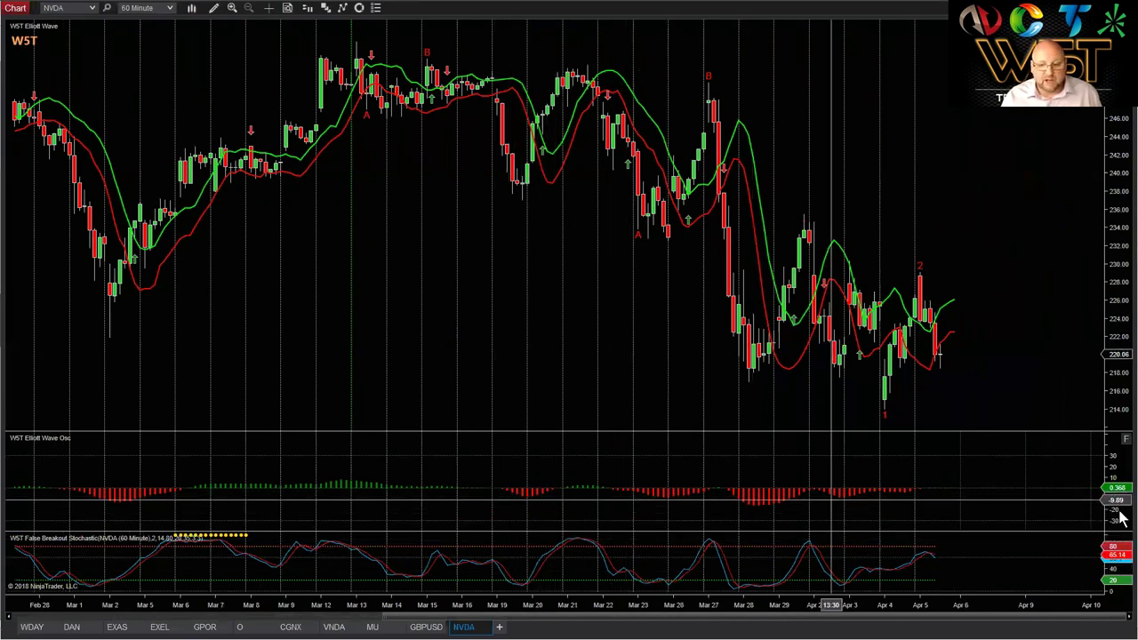
pyautogui.moveTo(1111, 509); pyautogui.dragTo(1110, 485)
pyautogui.scroll(1, 1009, 514)
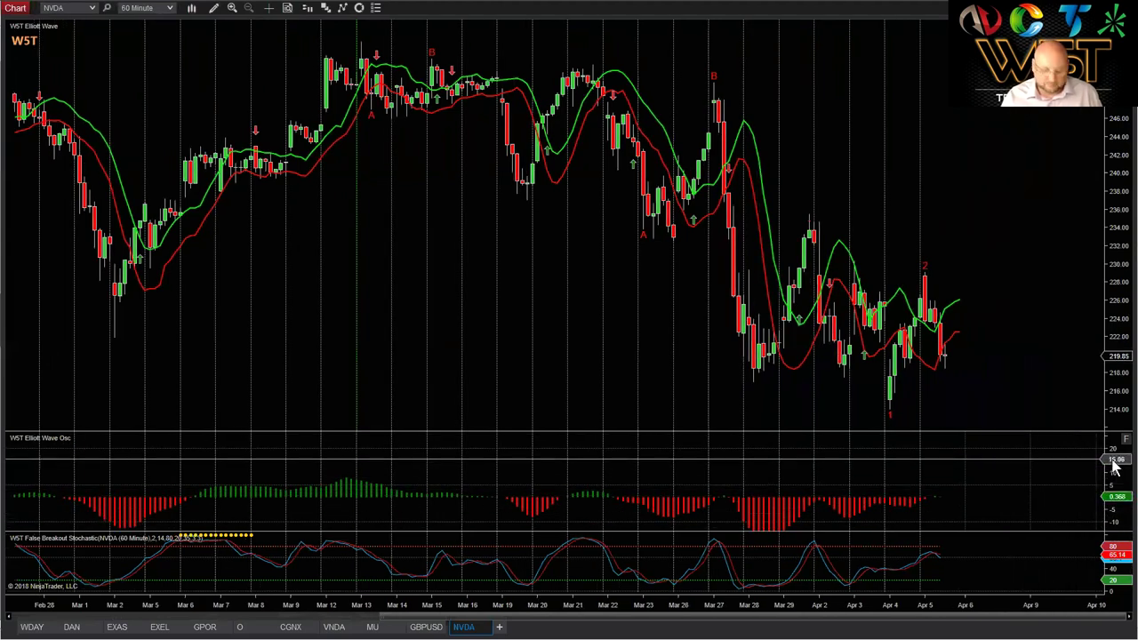
pyautogui.moveTo(989, 487); pyautogui.dragTo(987, 472)
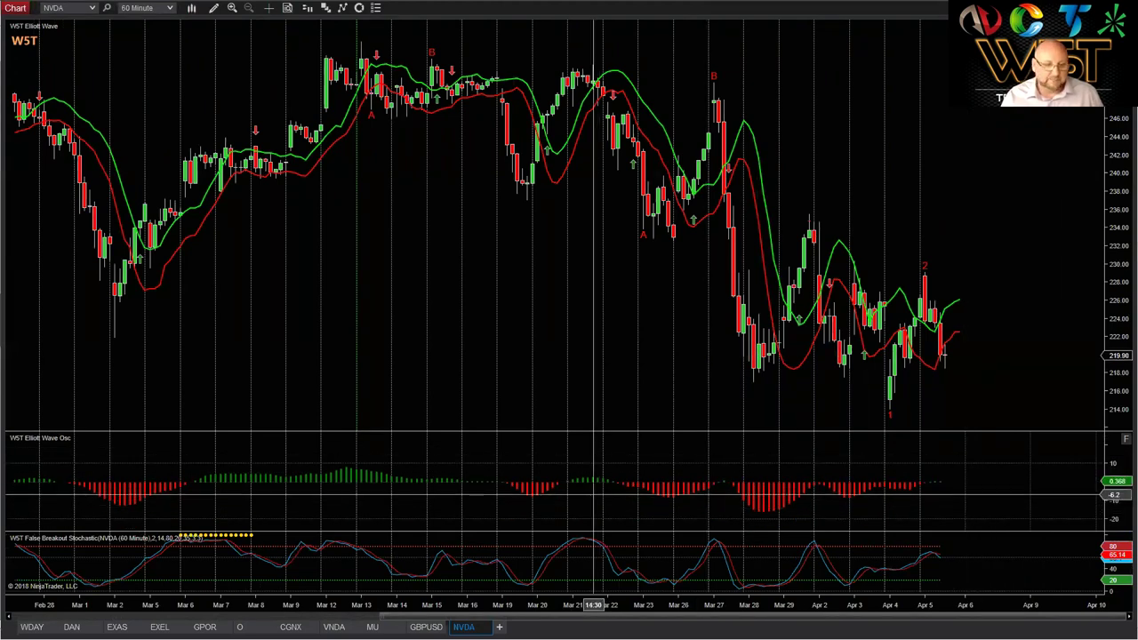
# Step: Draw a falling arrow line under the oscillator's troughs, from the March 20 trough to about April 2
pyautogui.click(213, 9)
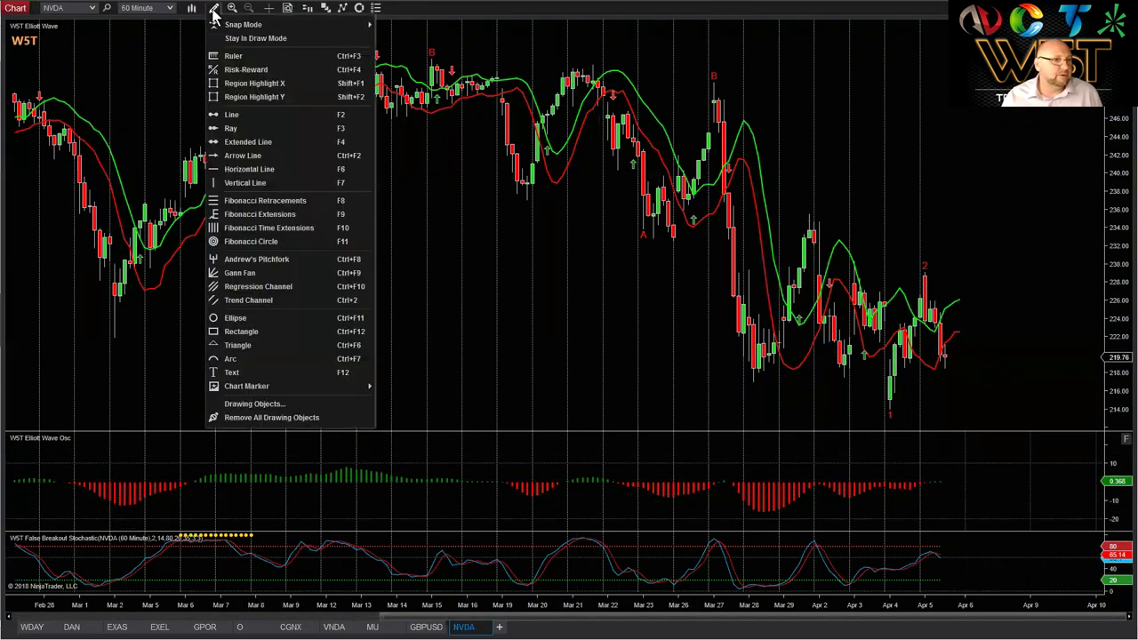
pyautogui.click(240, 157)
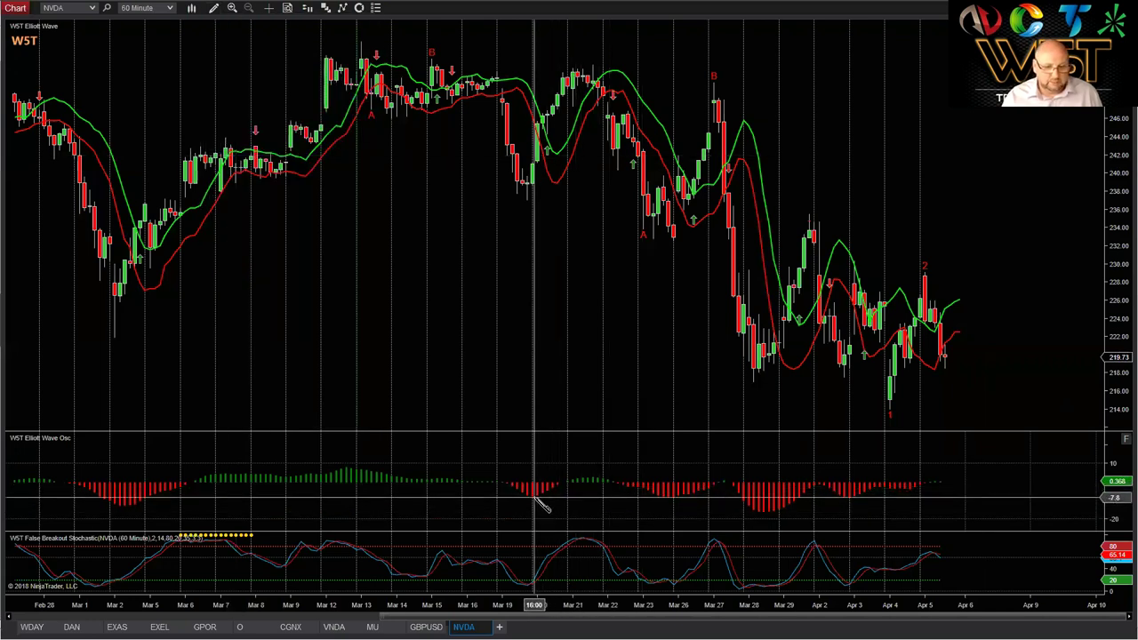
pyautogui.click(815, 517)
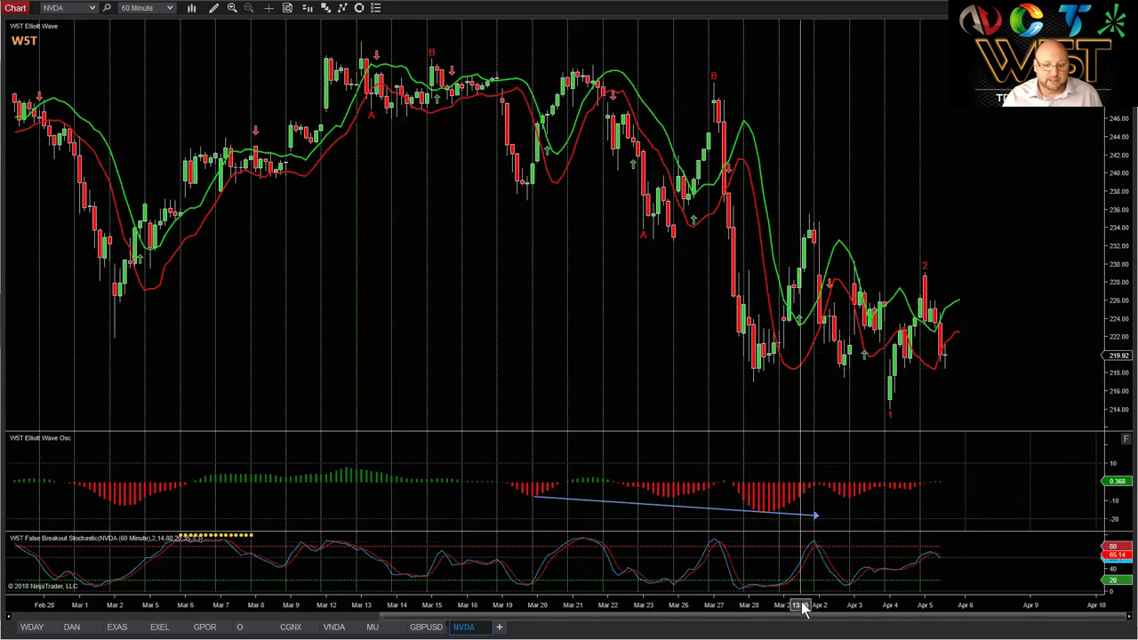
# Step: Draw a rising arrow line in the oscillator panel from the late March 28 trough to the zero line at about April 6
pyautogui.moveTo(775, 611); pyautogui.dragTo(406, 606)
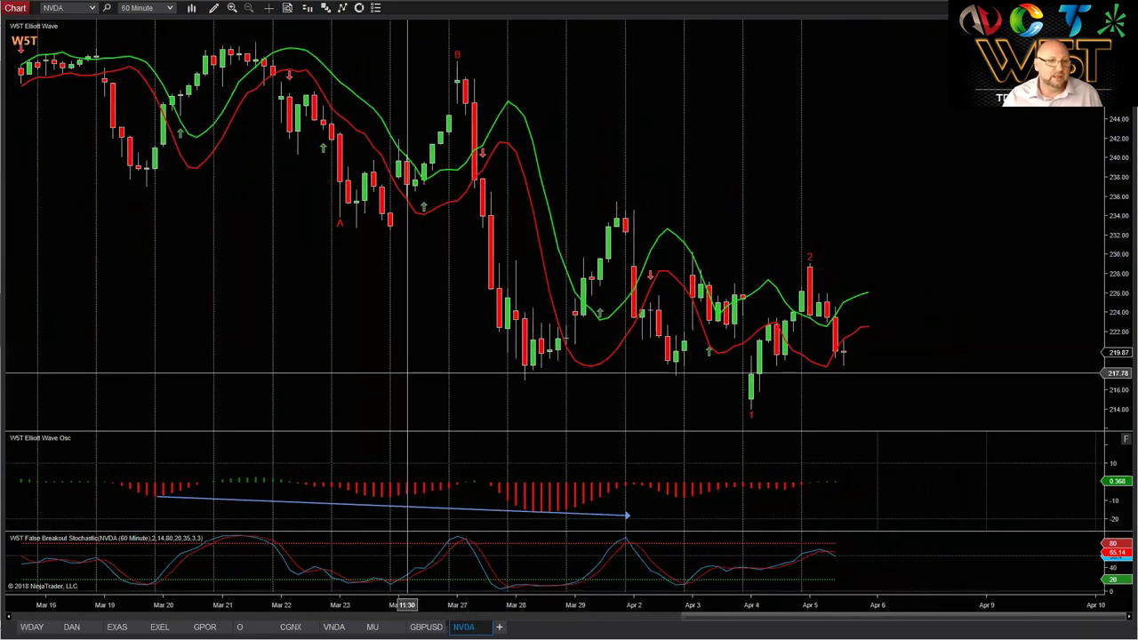
pyautogui.moveTo(455, 356); pyautogui.dragTo(662, 294)
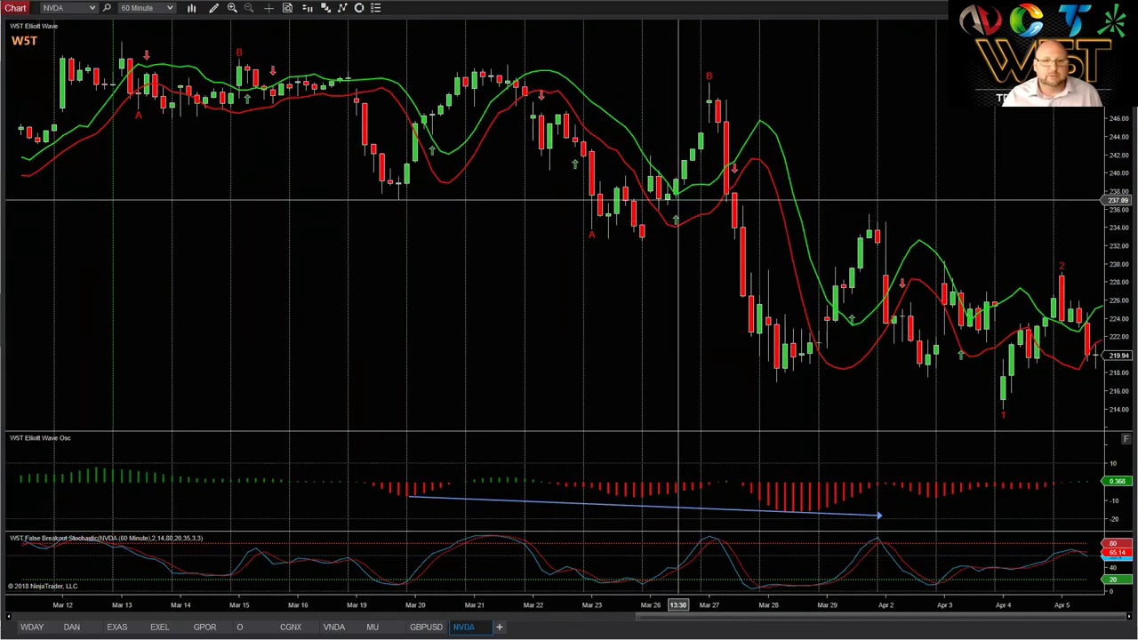
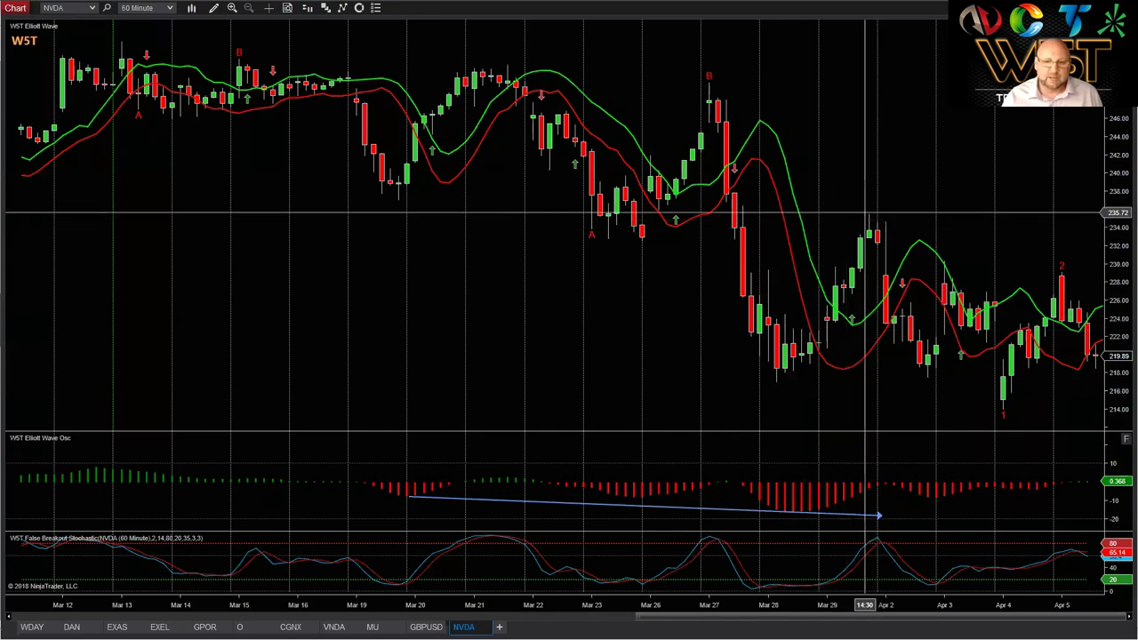
pyautogui.moveTo(968, 167); pyautogui.dragTo(889, 166)
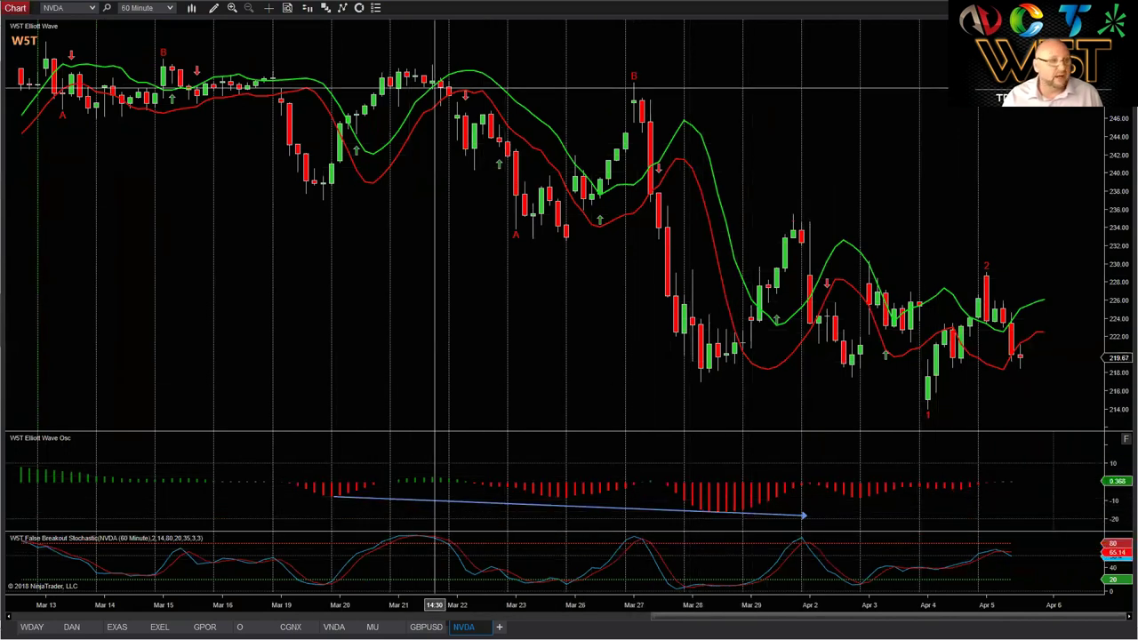
pyautogui.click(217, 9)
pyautogui.click(329, 167)
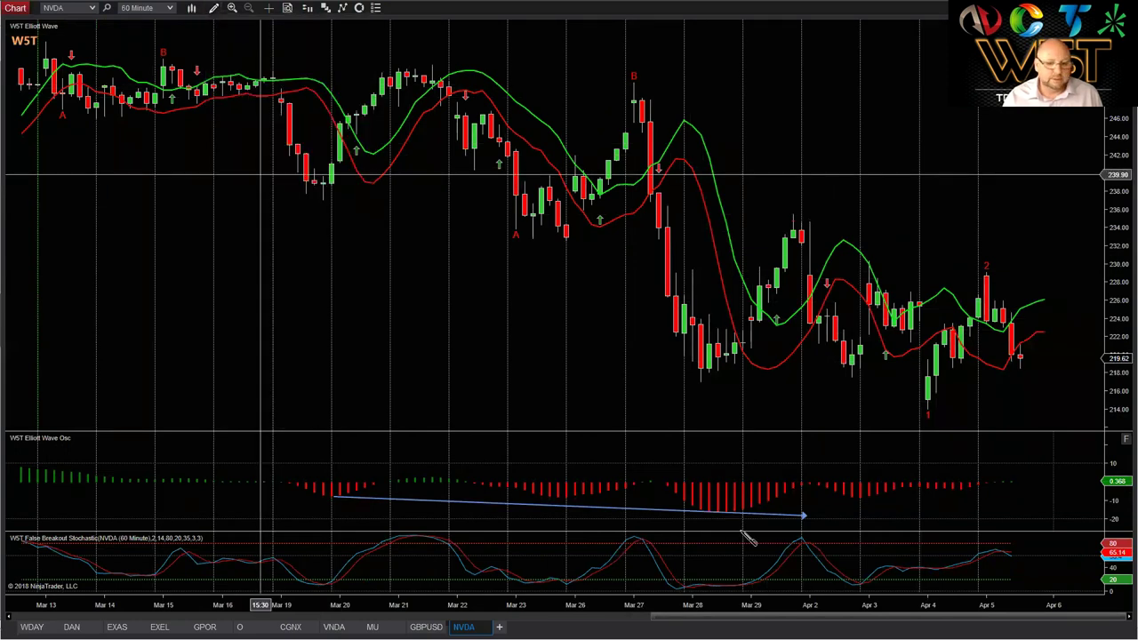
pyautogui.moveTo(734, 511); pyautogui.dragTo(1053, 482)
pyautogui.click(1053, 483)
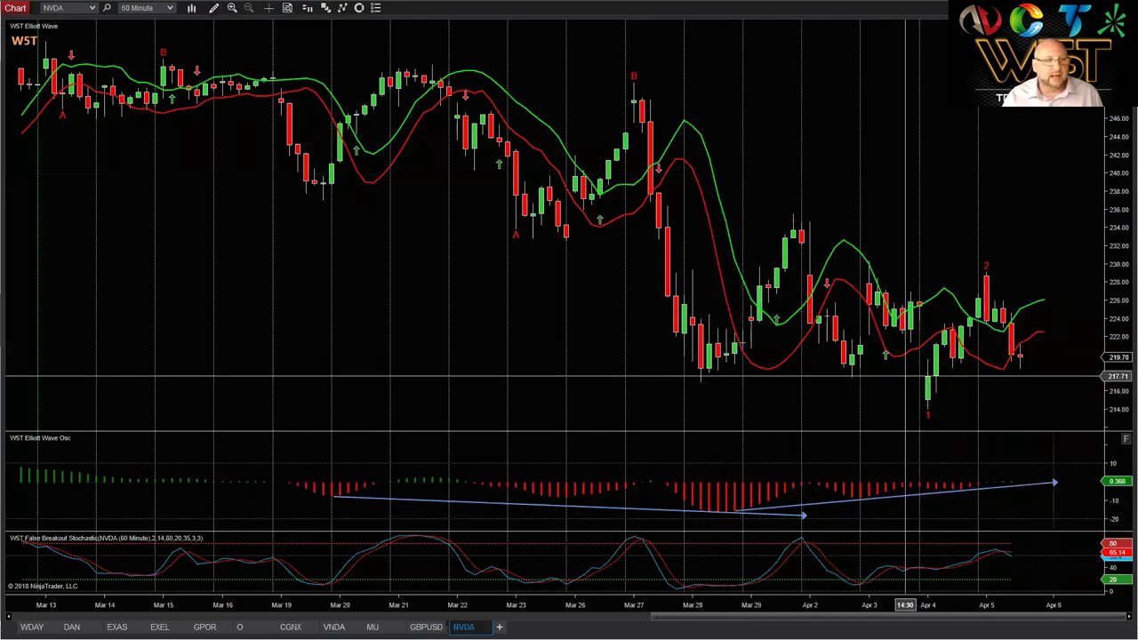
# Step: Draw a falling arrow line on the price chart from the March 27 wave B high to about 220 near April 6
pyautogui.click(214, 8)
pyautogui.click(251, 169)
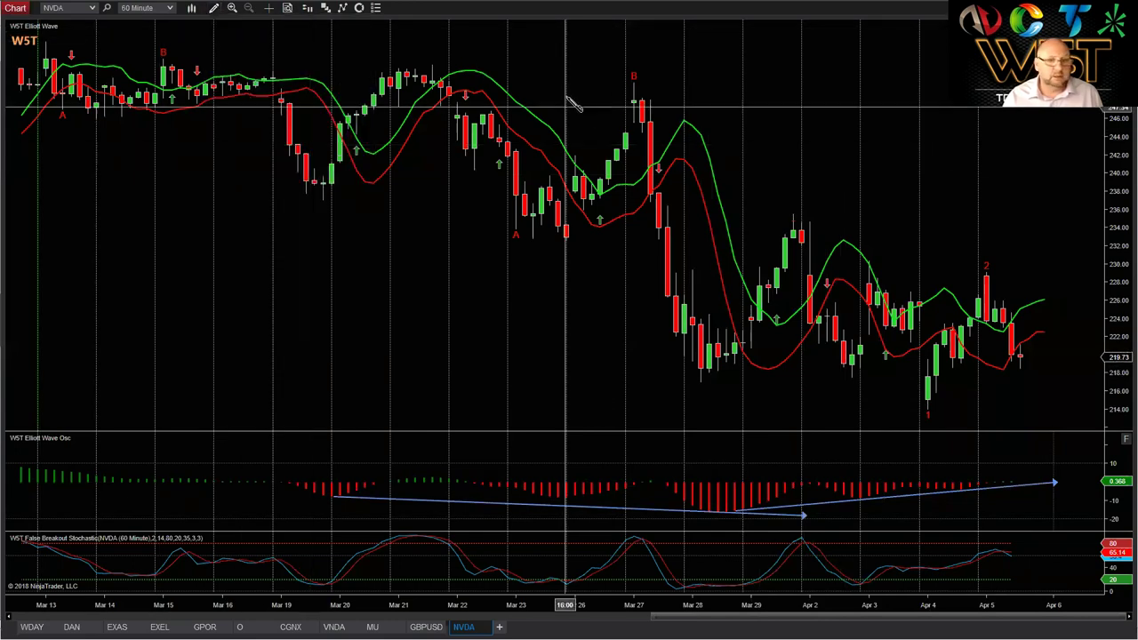
pyautogui.click(627, 86)
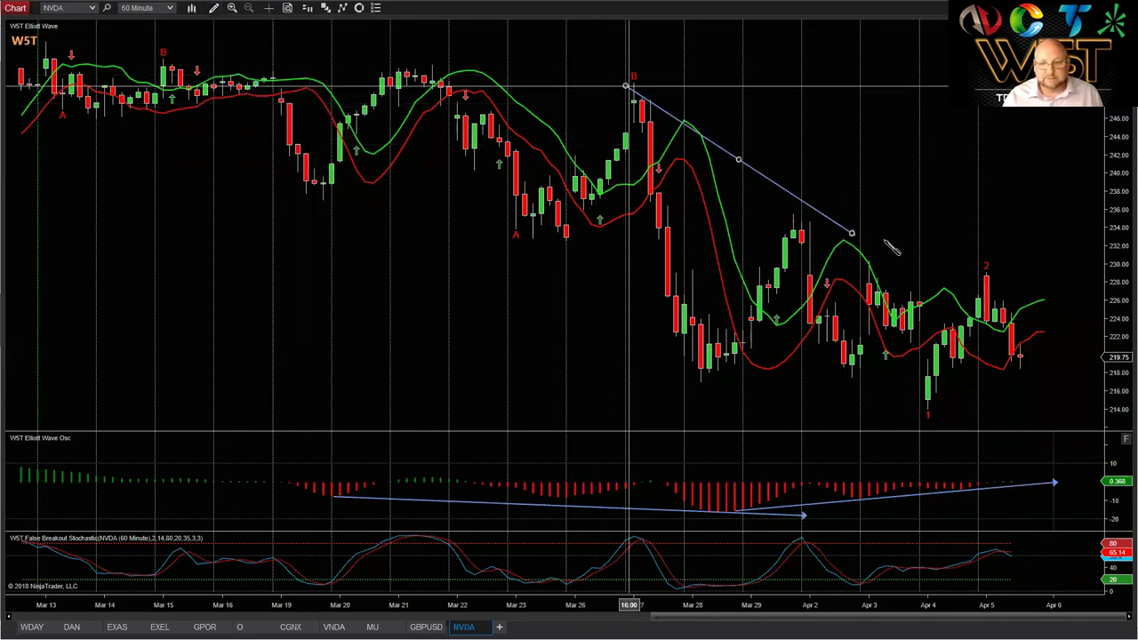
pyautogui.click(1061, 318)
pyautogui.moveTo(1070, 325); pyautogui.dragTo(1067, 356)
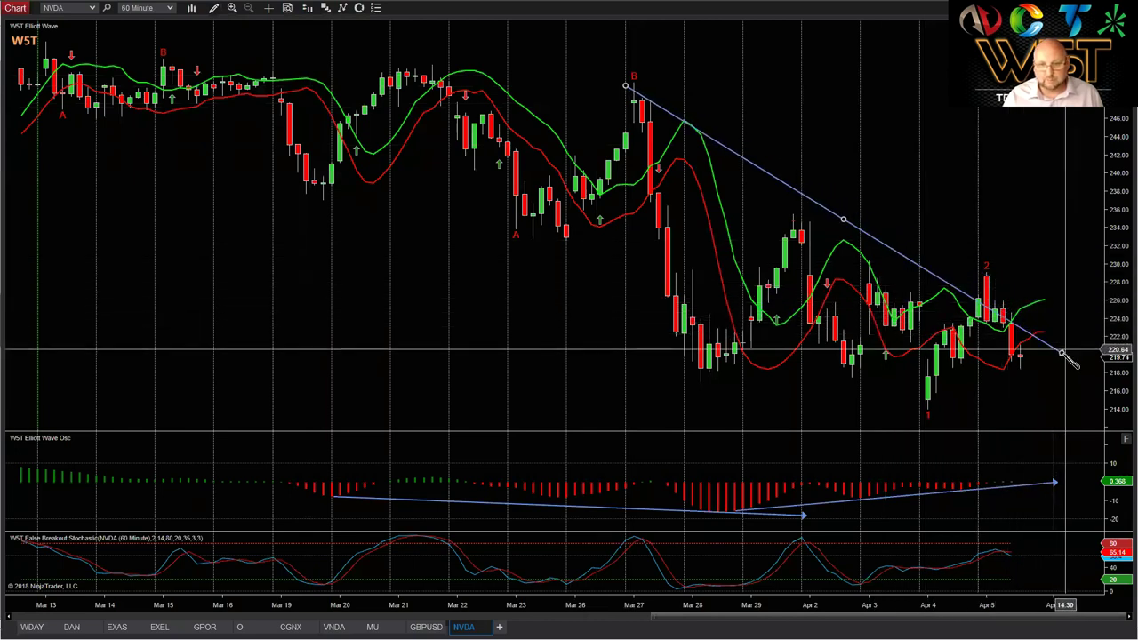
pyautogui.click(1099, 359)
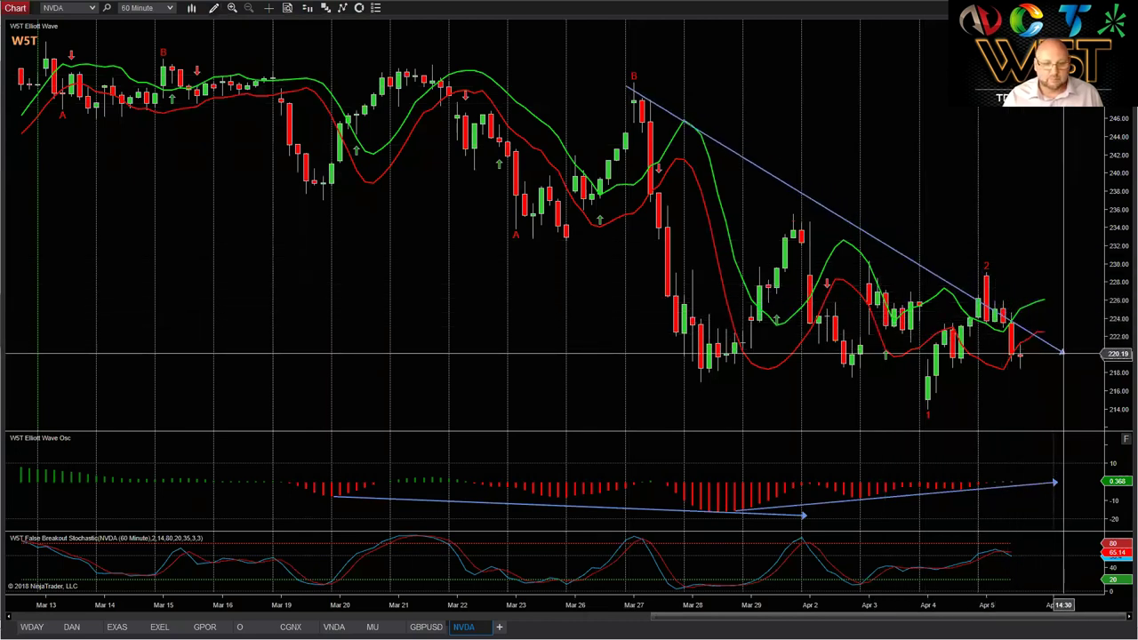
# Step: Draw a nearly horizontal arrow line at about 217 from the March 28 low to just past April 6
pyautogui.click(214, 8)
pyautogui.click(258, 149)
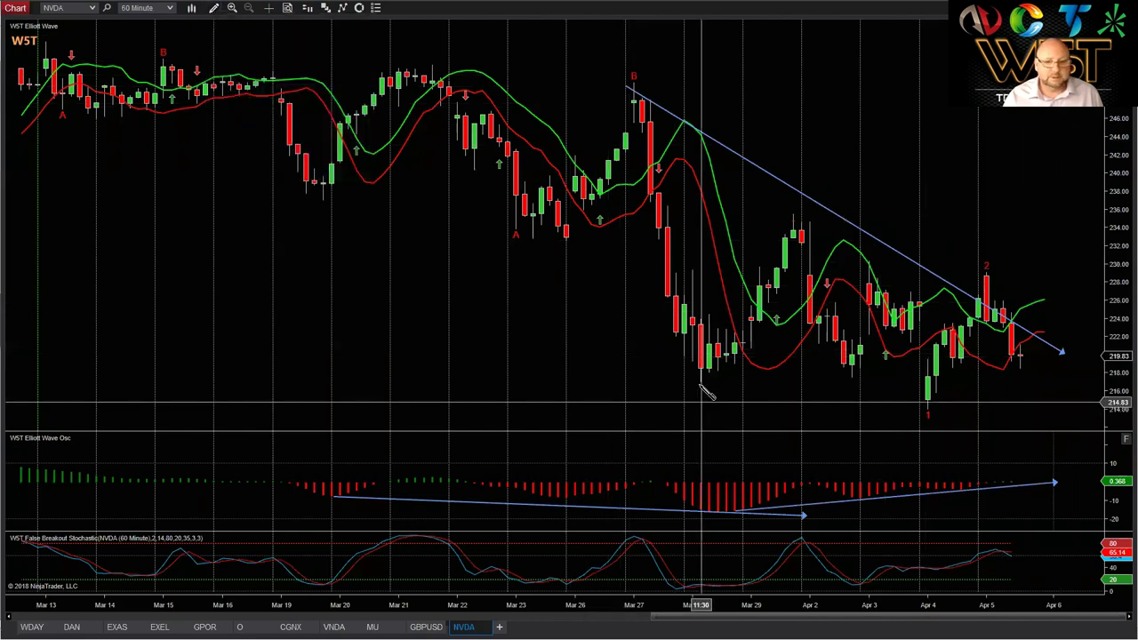
pyautogui.click(699, 384)
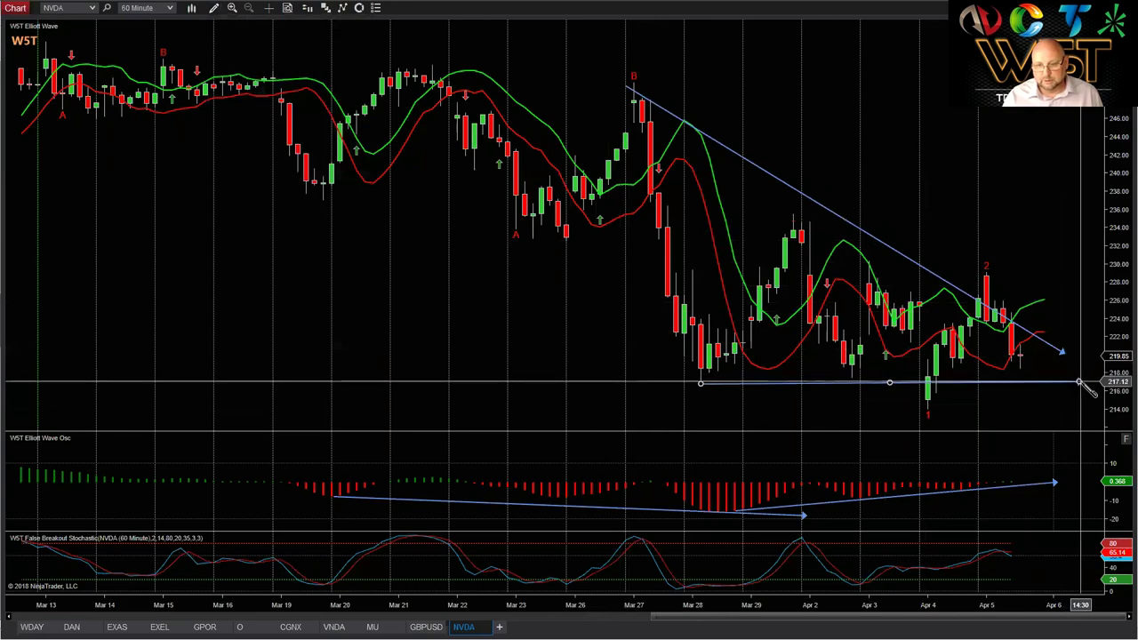
pyautogui.click(1080, 384)
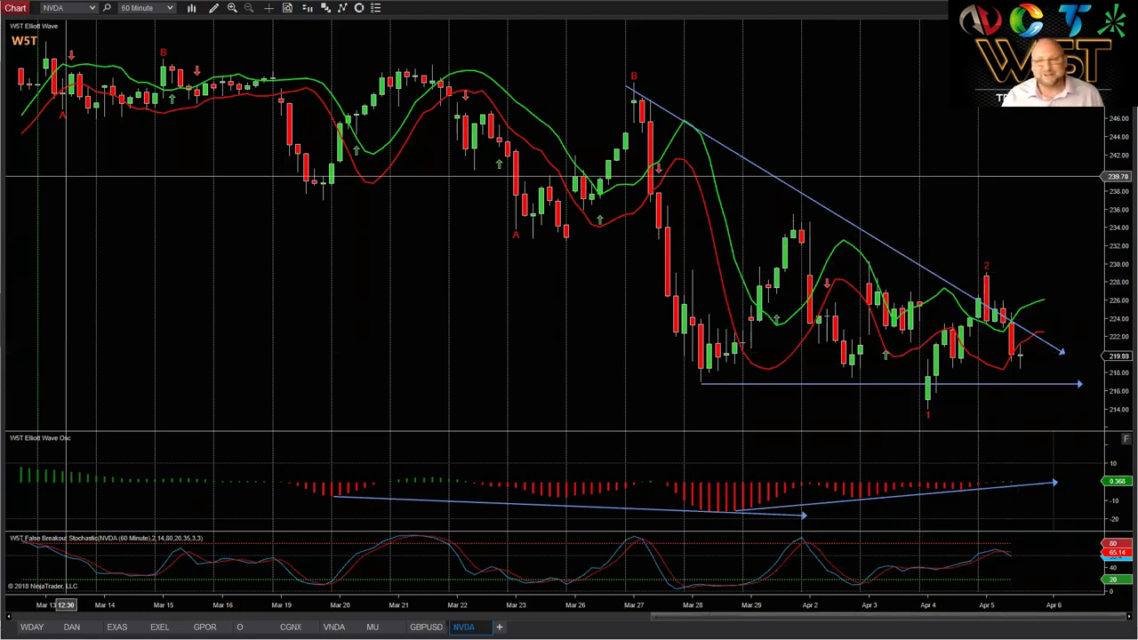
# Step: Change the chart's interval to 1 day and its instrument to AMD
pyautogui.click(91, 8)
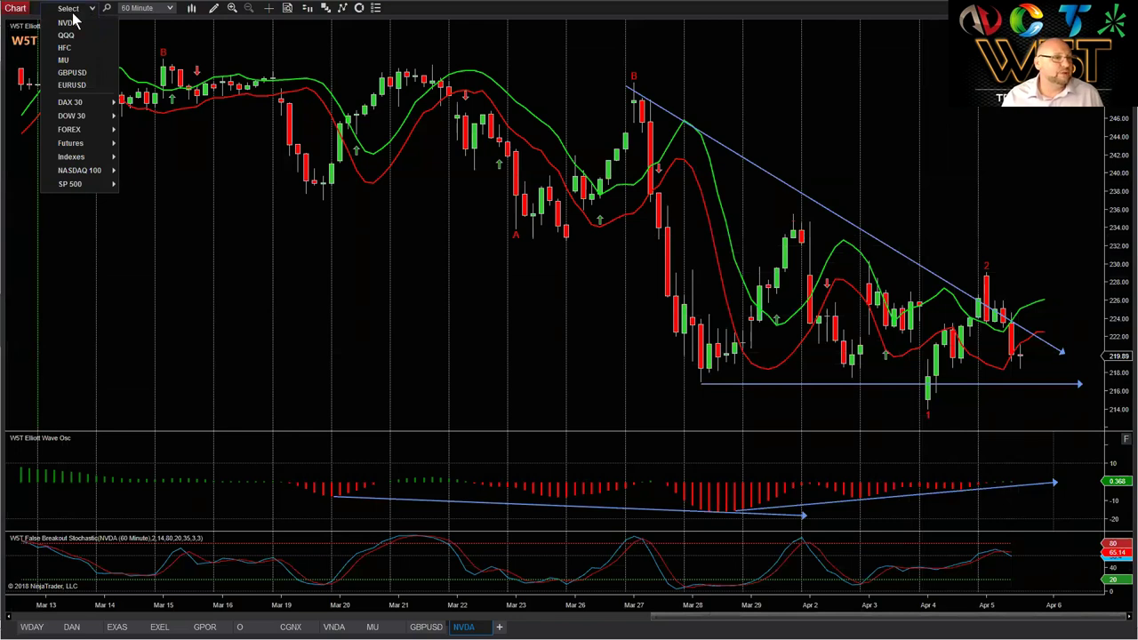
pyautogui.click(74, 21)
pyautogui.click(175, 10)
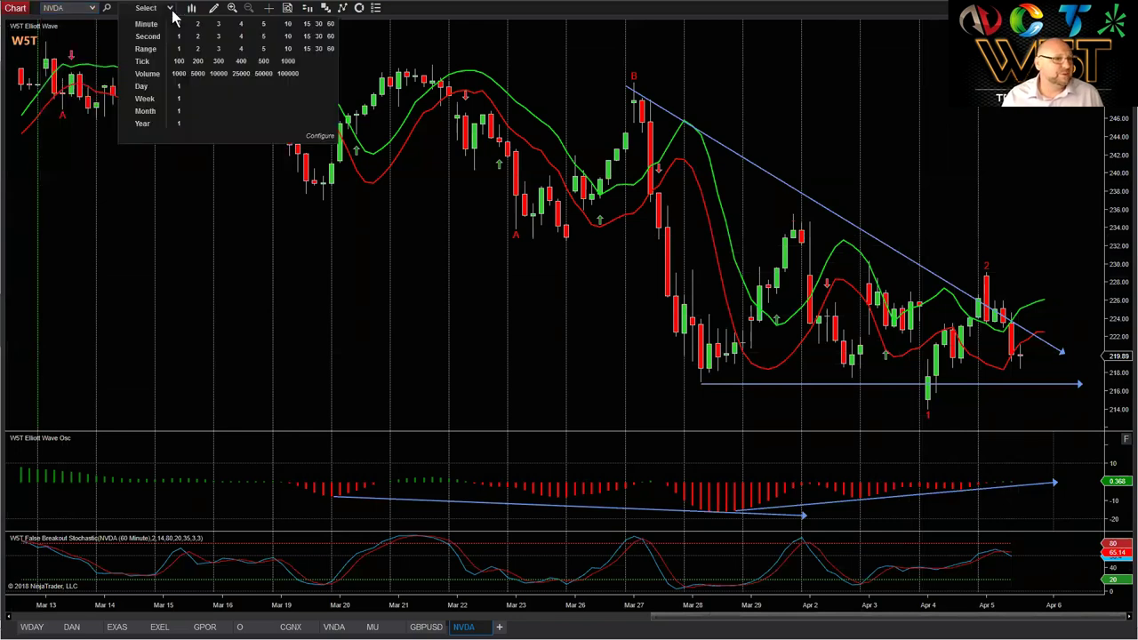
pyautogui.click(179, 85)
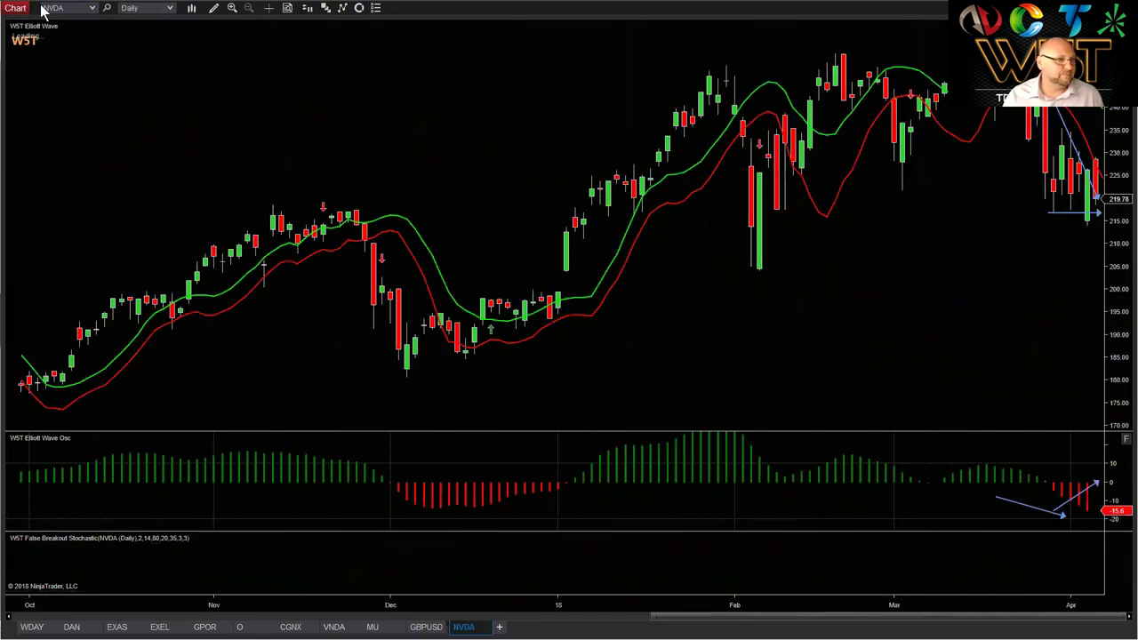
pyautogui.press('Return')
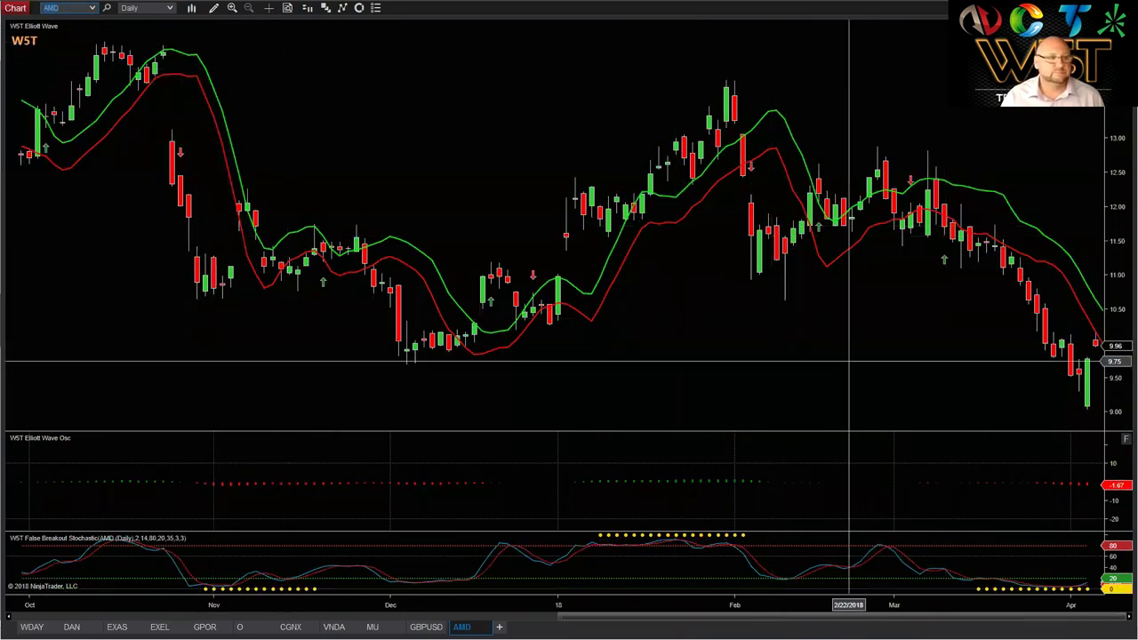
pyautogui.scroll(-3, 978, 364)
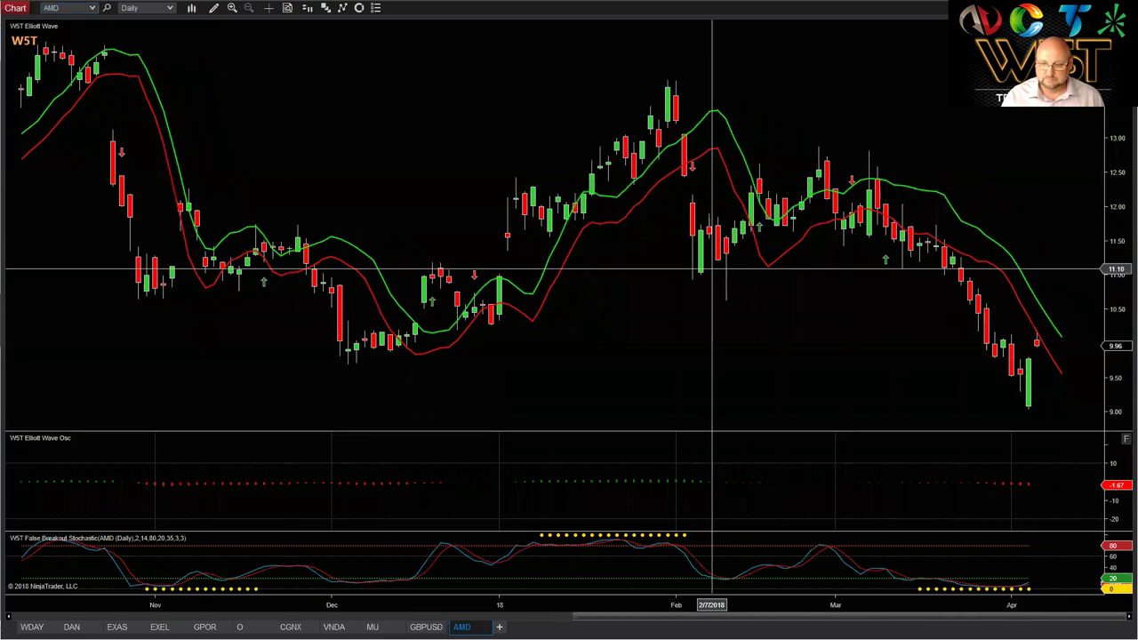
# Step: Fit the oscillator panel's scale to its bars and start the Elliott Wave count on the AMD daily chart from the late January 2018 high
pyautogui.click(1125, 439)
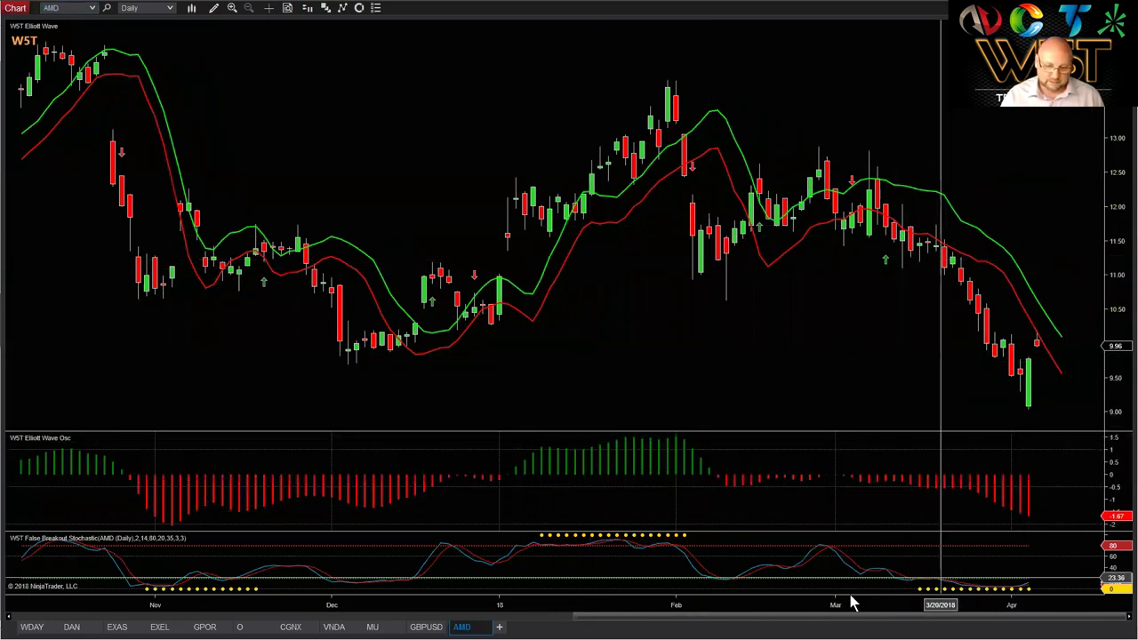
pyautogui.moveTo(851, 605); pyautogui.dragTo(984, 622)
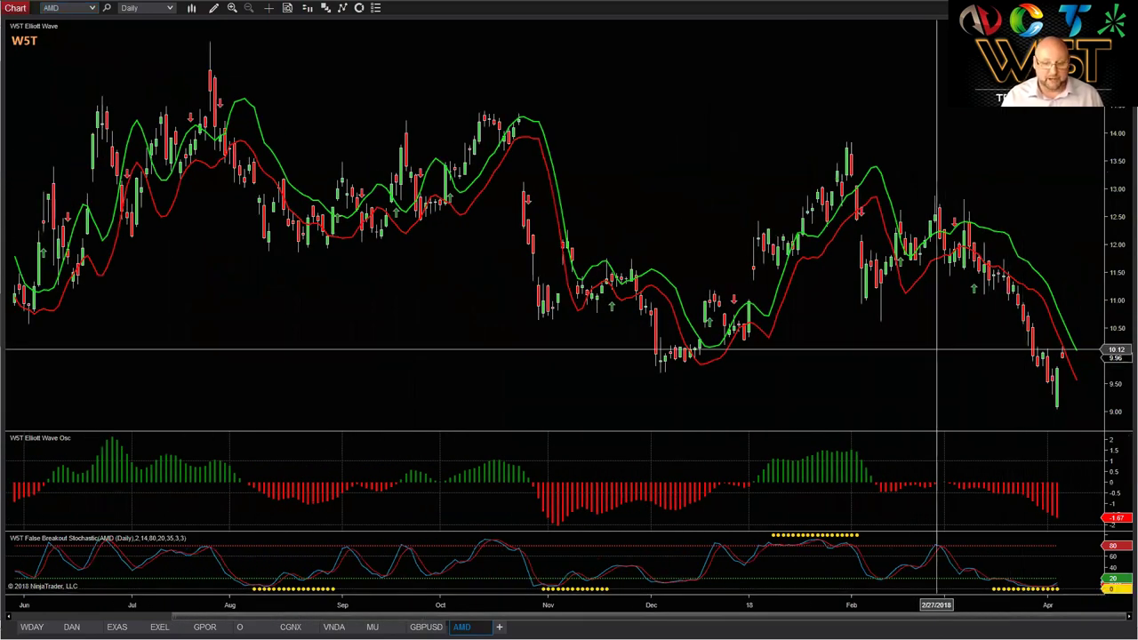
pyautogui.moveTo(915, 317); pyautogui.dragTo(840, 318)
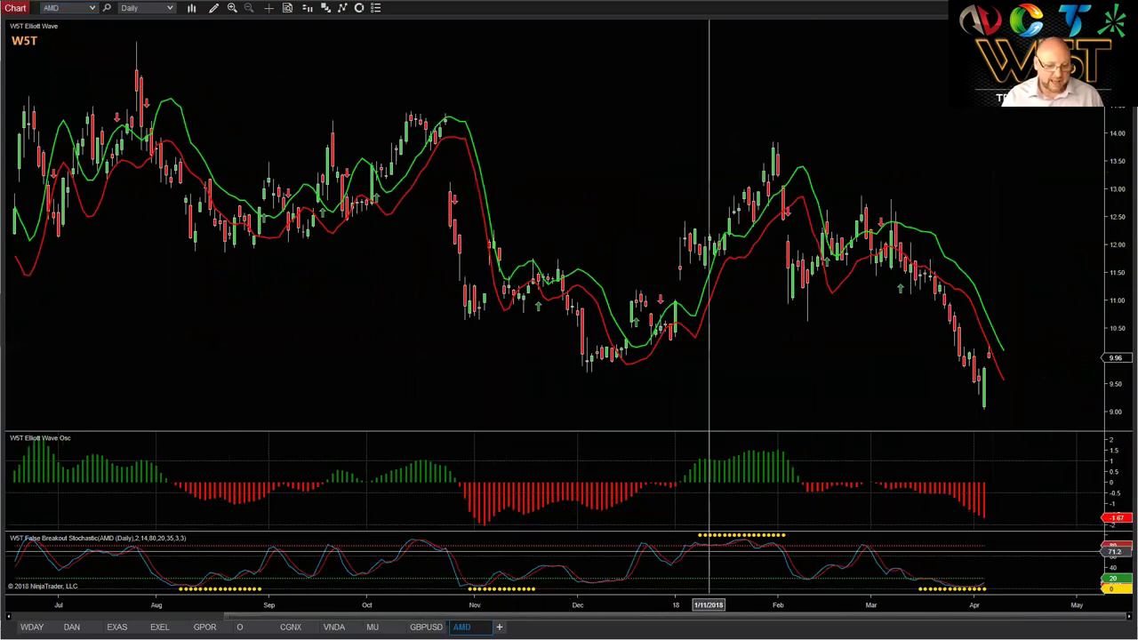
pyautogui.moveTo(676, 609)
pyautogui.mouseDown()
pyautogui.moveTo(718, 606)
pyautogui.moveTo(680, 606)
pyautogui.mouseUp()
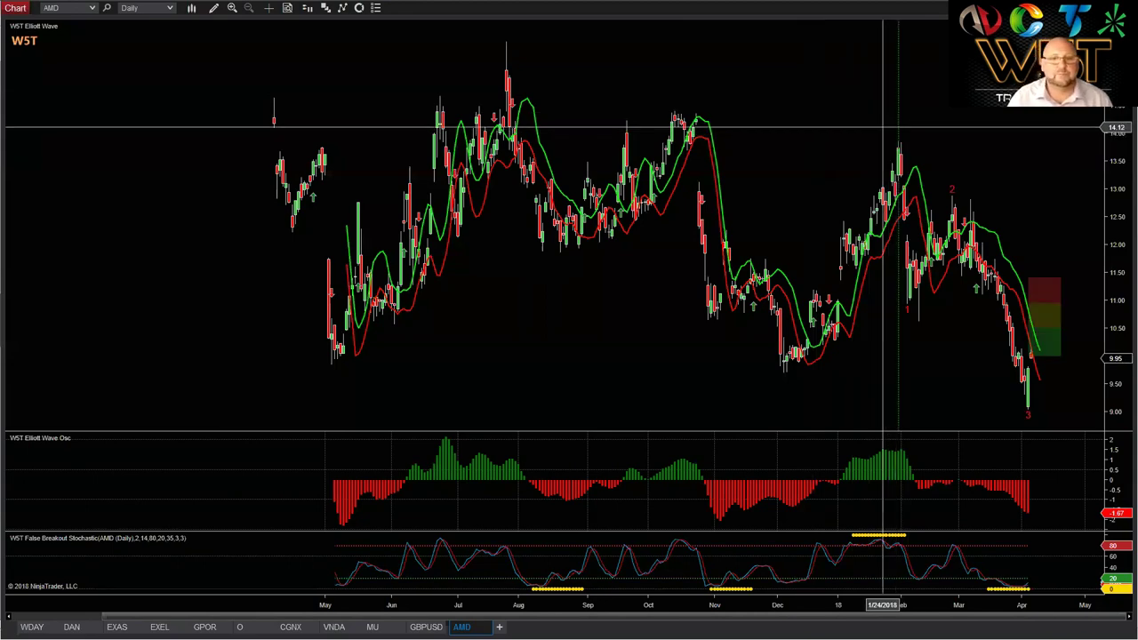
pyautogui.moveTo(981, 117); pyautogui.dragTo(867, 125)
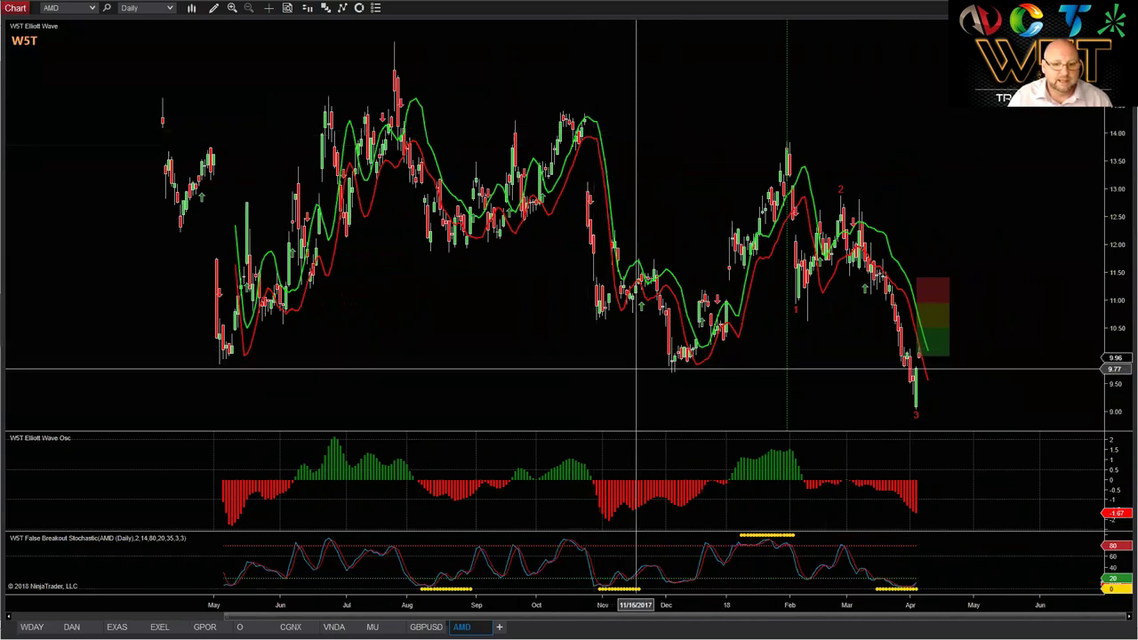
# Step: Draw a horizontal line across the AMD daily chart at the wave 1 low, at about 10.9
pyautogui.click(787, 141)
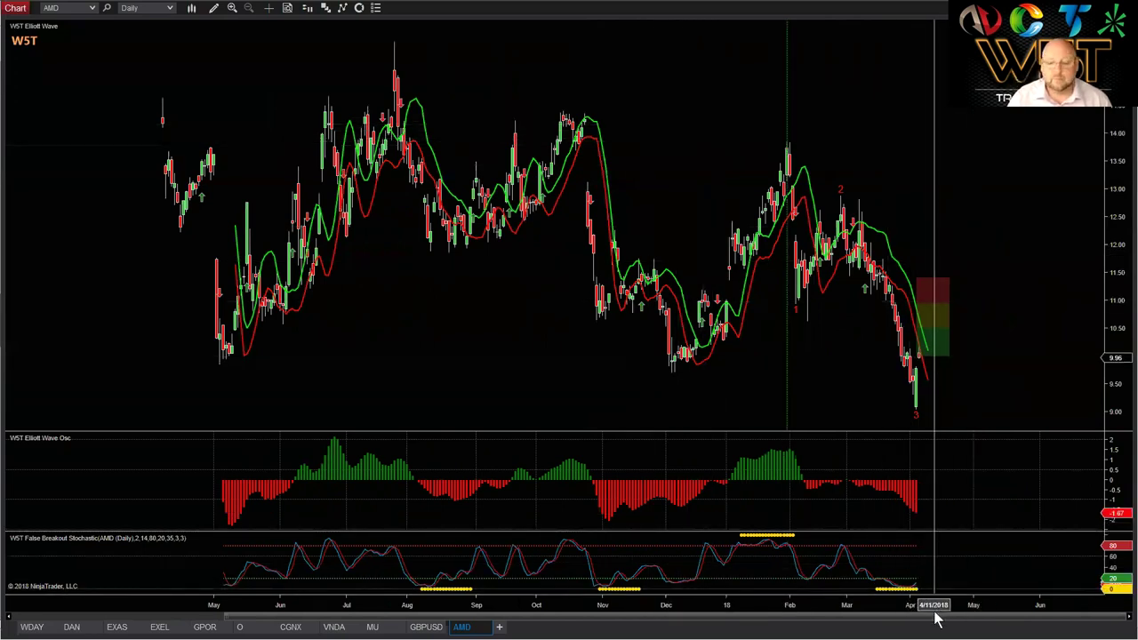
pyautogui.moveTo(936, 607); pyautogui.dragTo(504, 605)
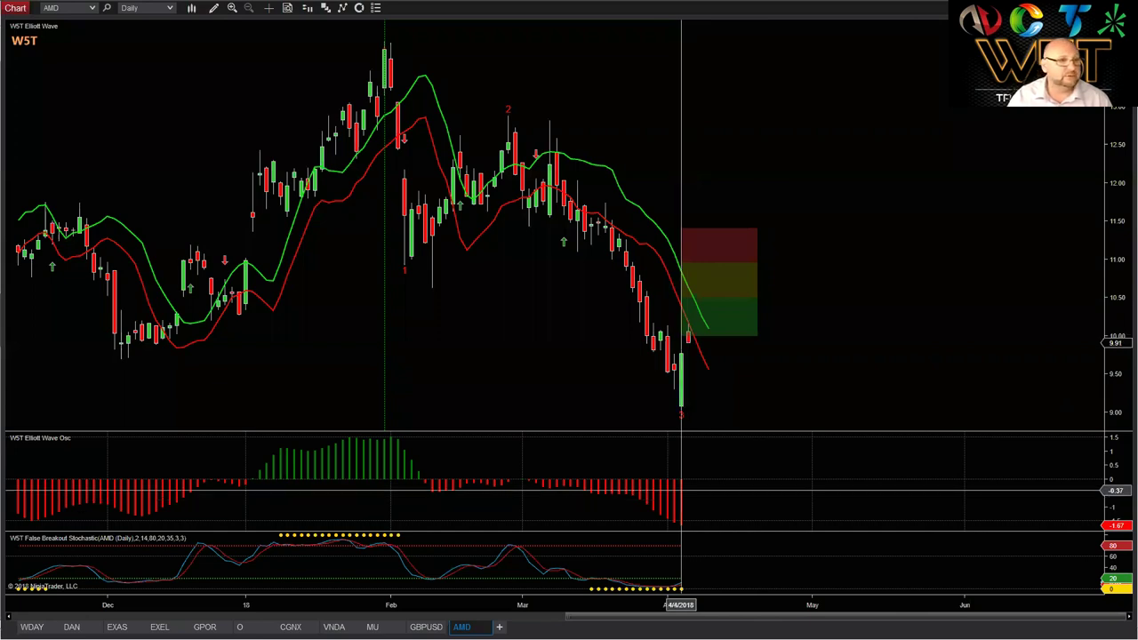
pyautogui.click(213, 8)
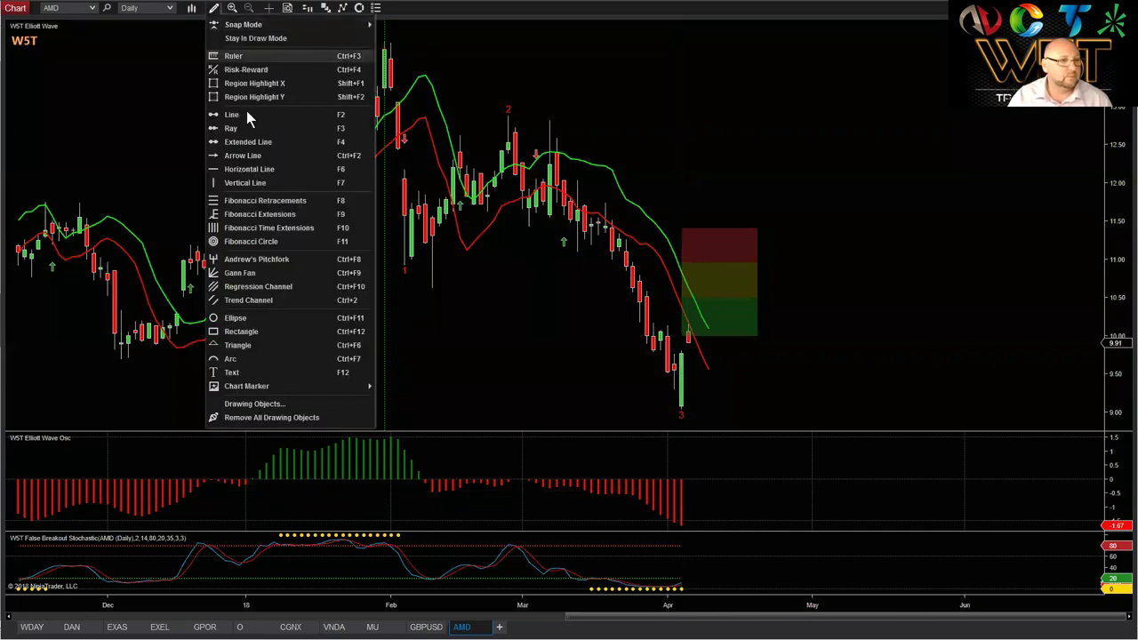
pyautogui.click(245, 169)
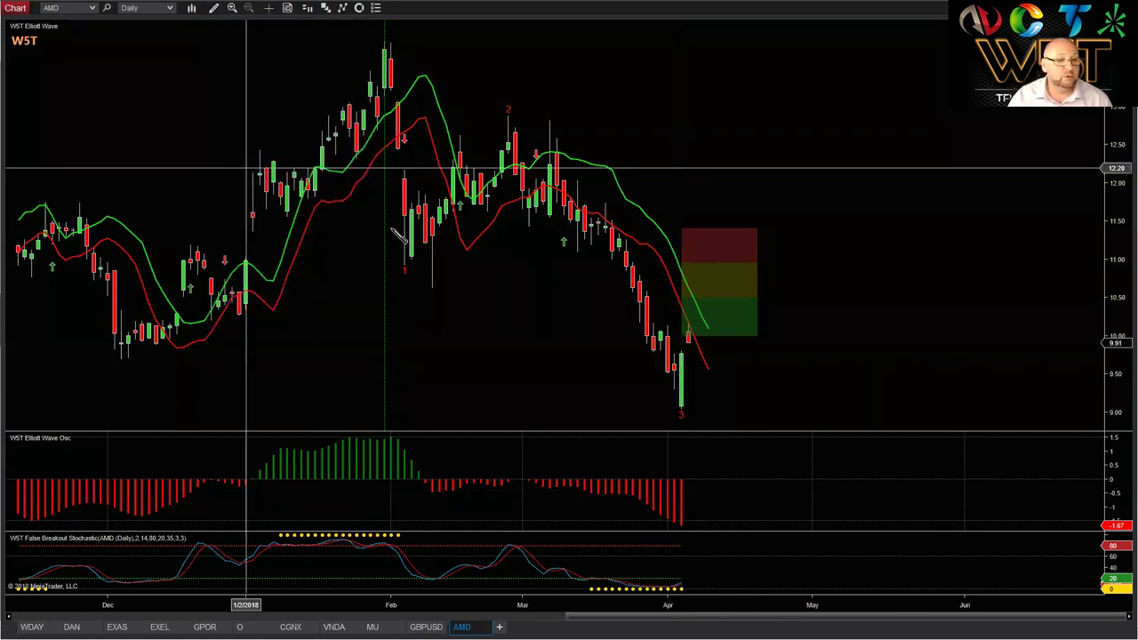
pyautogui.click(440, 265)
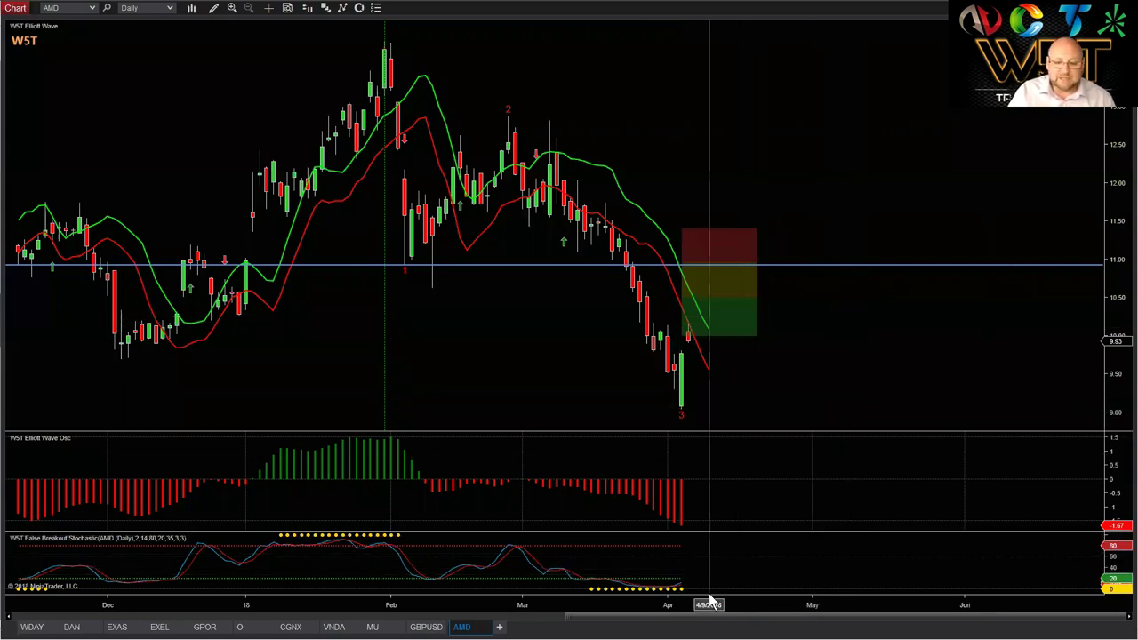
pyautogui.moveTo(729, 607); pyautogui.dragTo(763, 610)
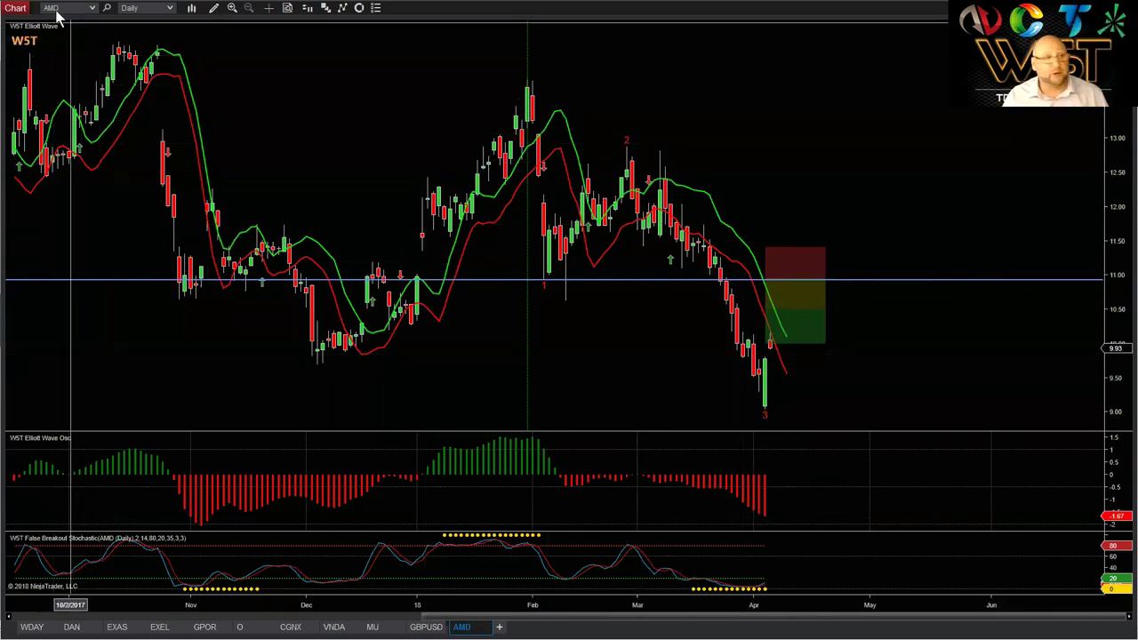
# Step: Change the chart's instrument from AMD to LEN
pyautogui.click(91, 9)
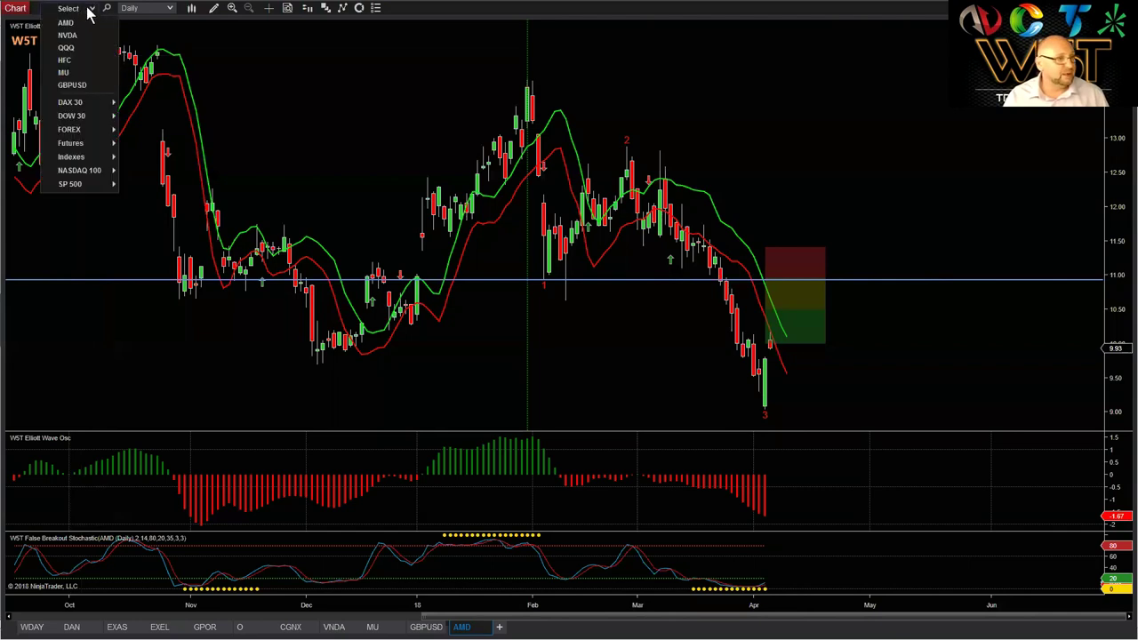
pyautogui.click(66, 22)
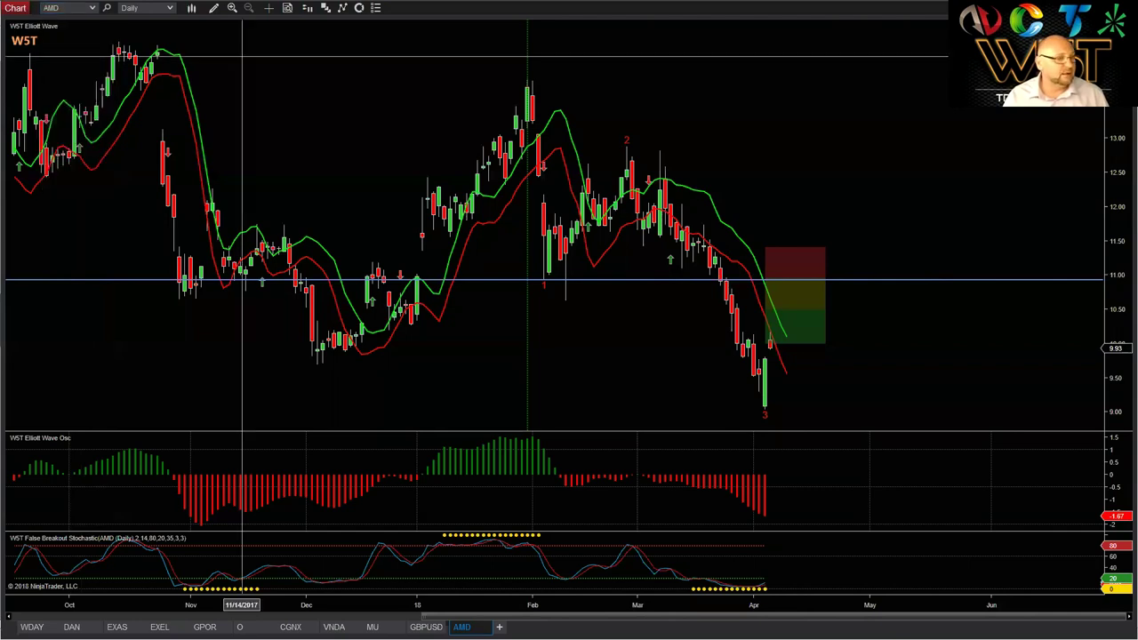
pyautogui.write('LEN')
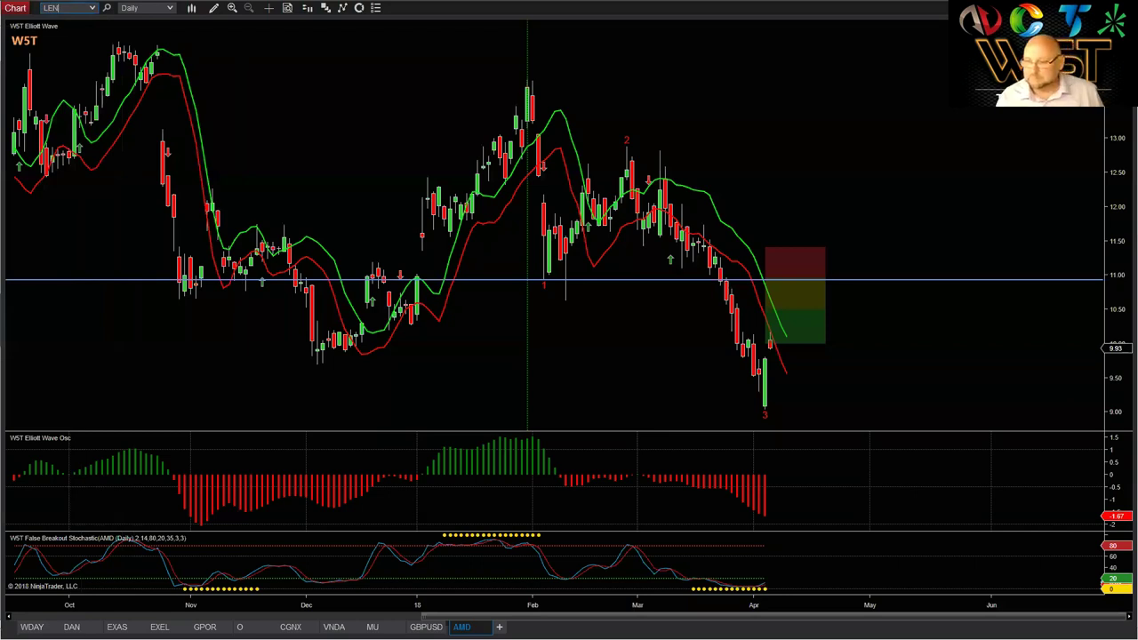
pyautogui.press('Return')
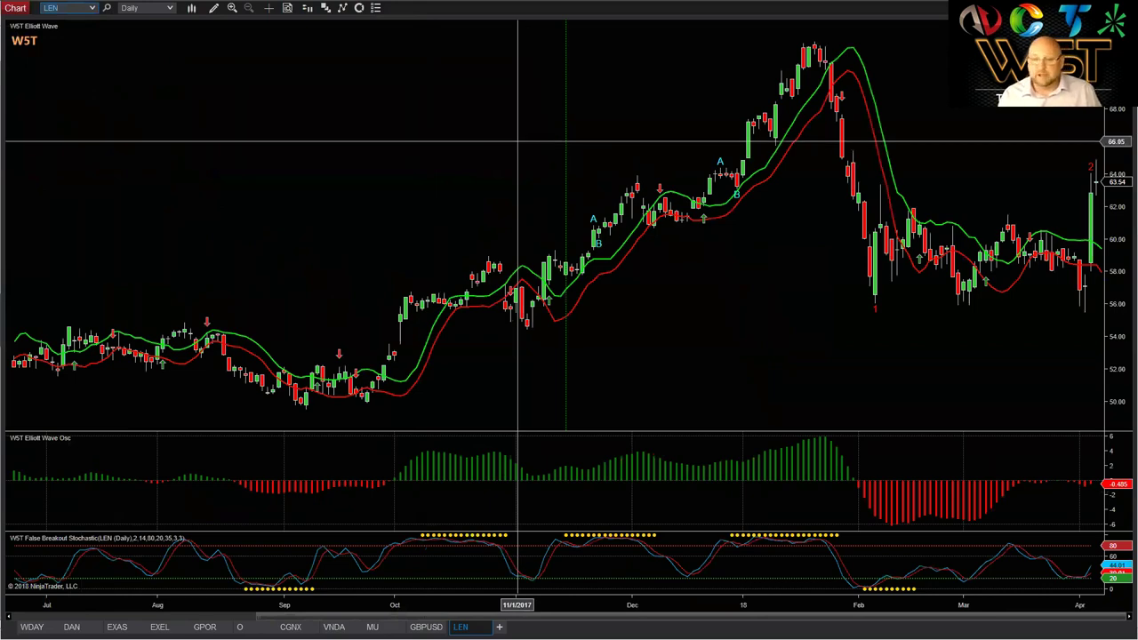
# Step: Increase the days to load for the LEN daily data series so its history reaches back to mid-2015
pyautogui.scroll(-5, 749, 333)
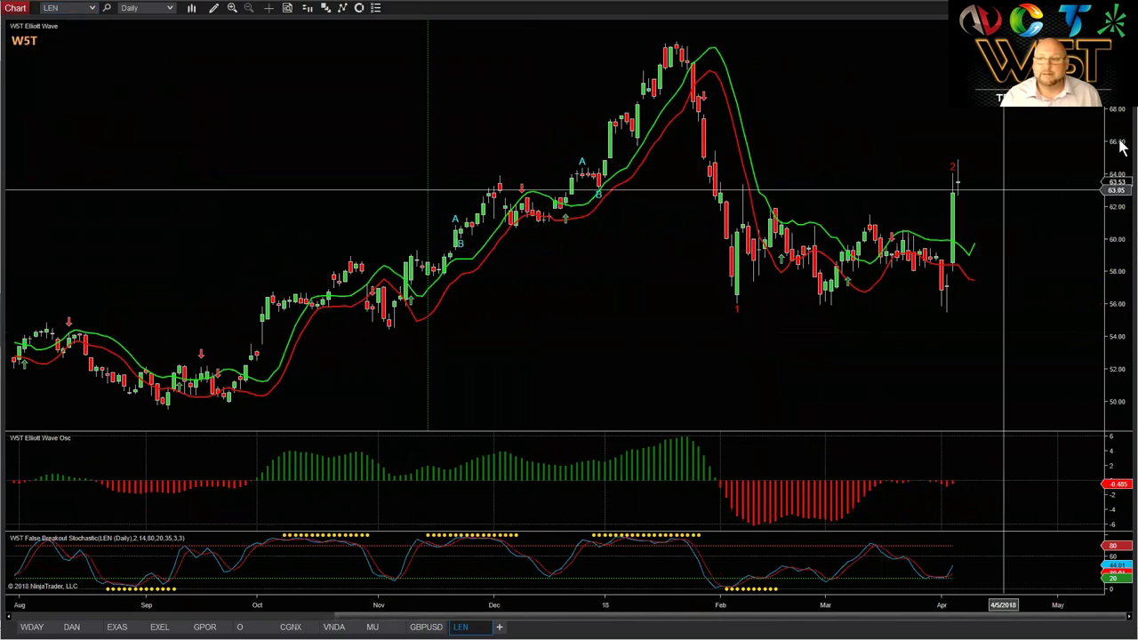
pyautogui.moveTo(1118, 152); pyautogui.dragTo(1118, 294)
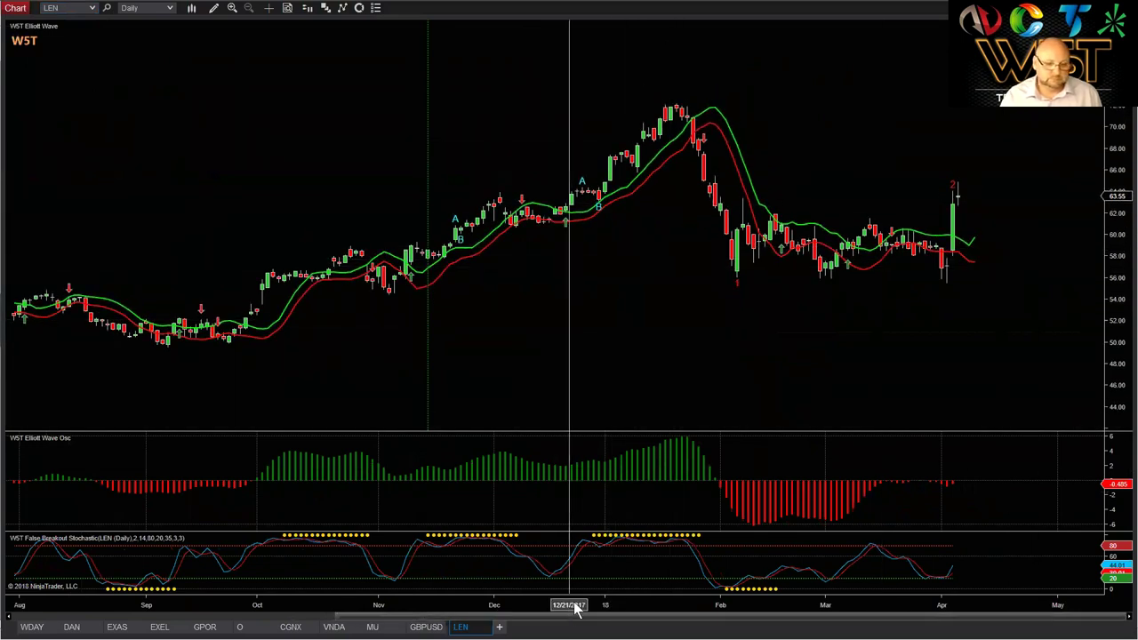
pyautogui.moveTo(575, 607); pyautogui.dragTo(670, 614)
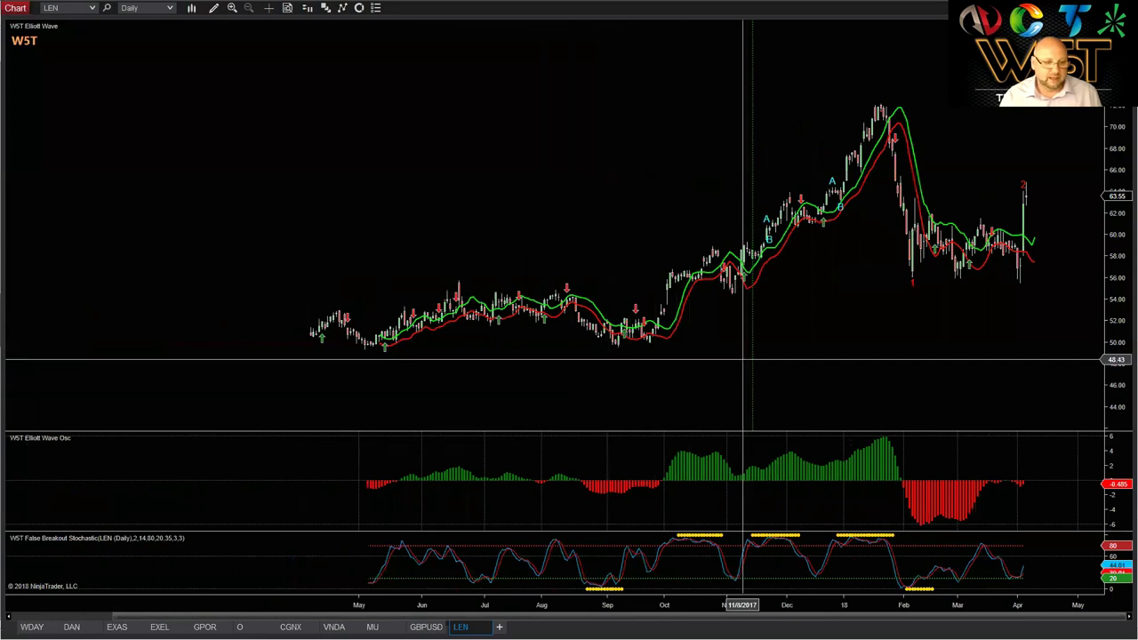
pyautogui.rightClick(619, 370)
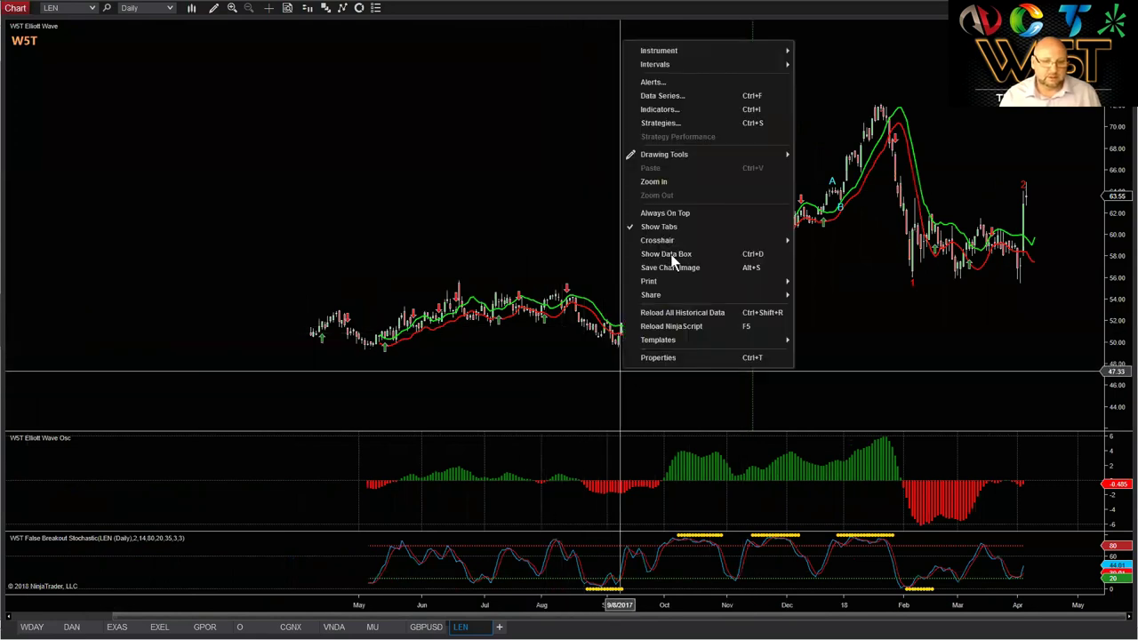
pyautogui.click(662, 98)
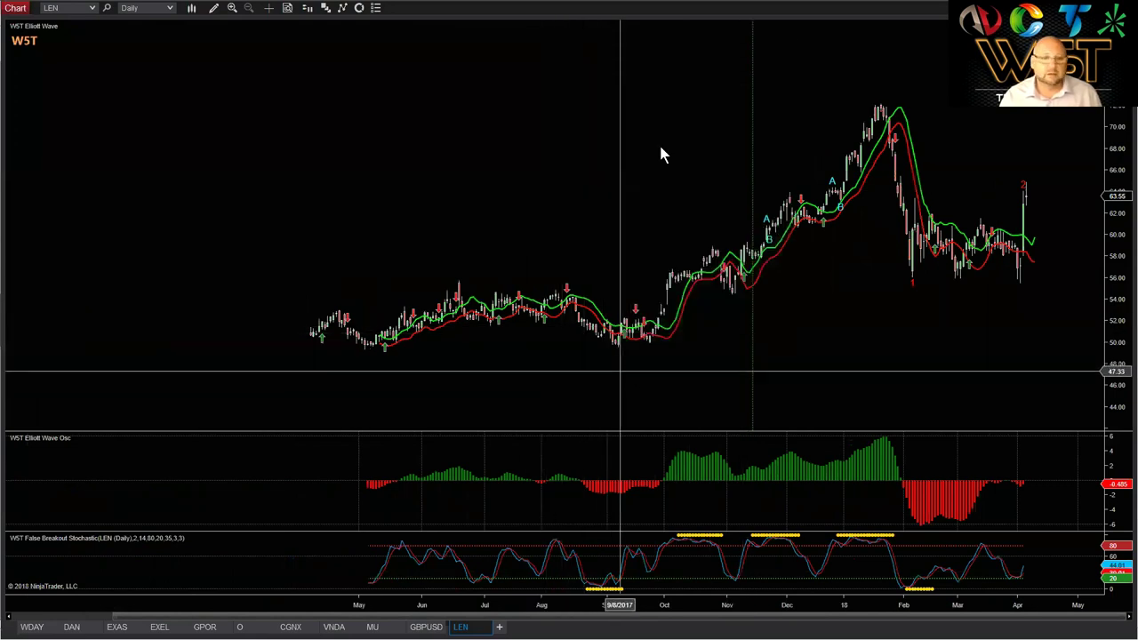
pyautogui.click(636, 281)
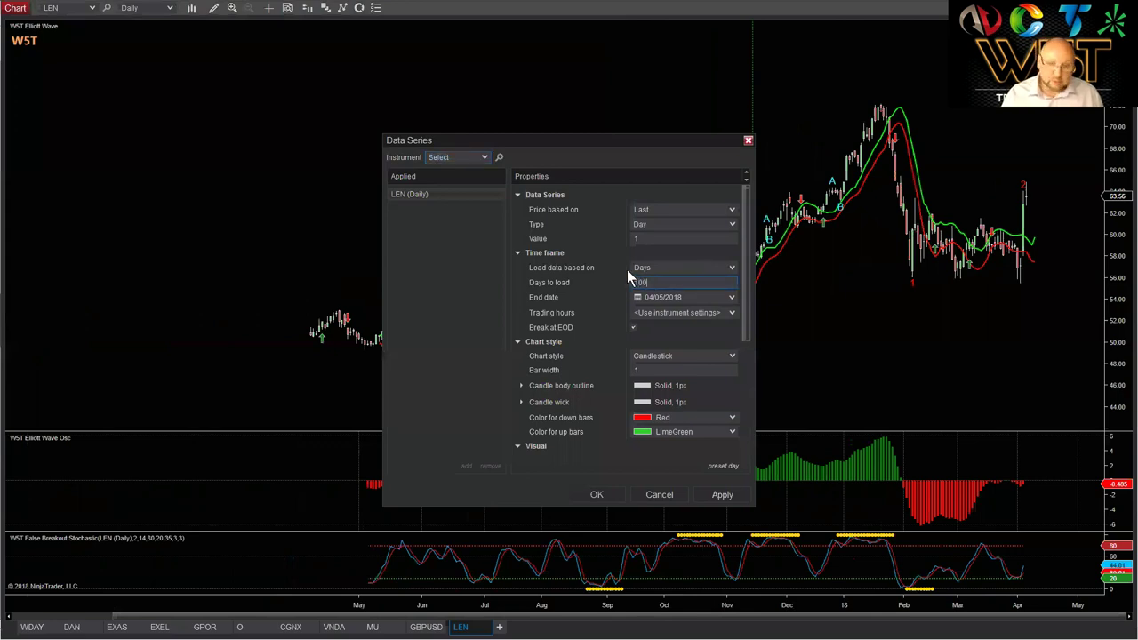
pyautogui.write('100')
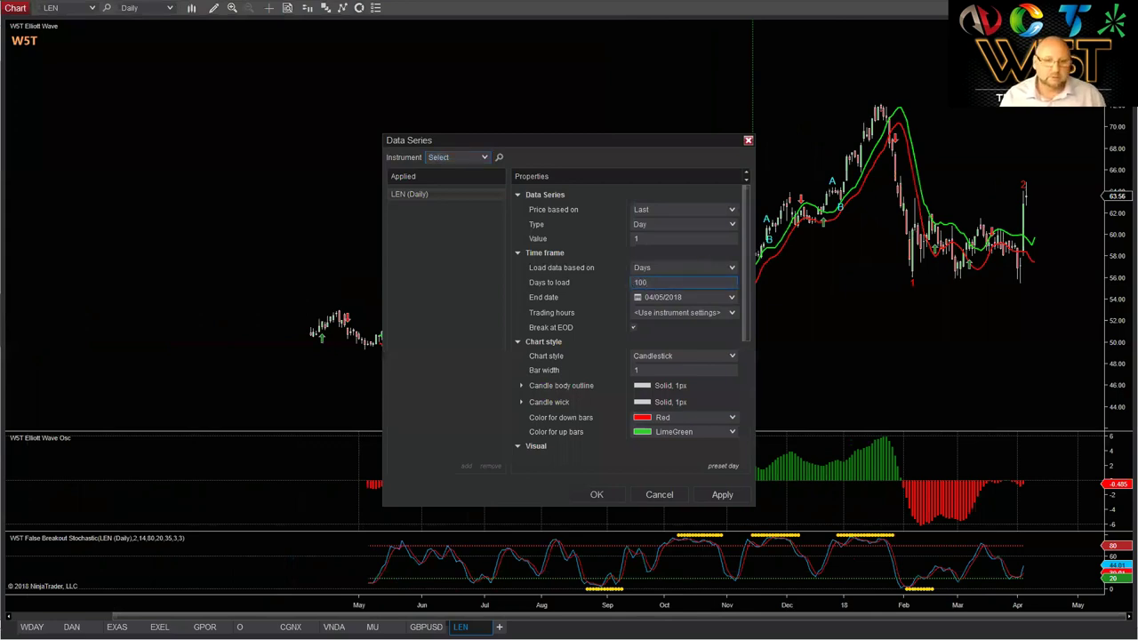
pyautogui.press('Return')
# Step: Start the Elliott Wave count on the LEN daily chart from the early September 2017 low
pyautogui.rightClick(532, 177)
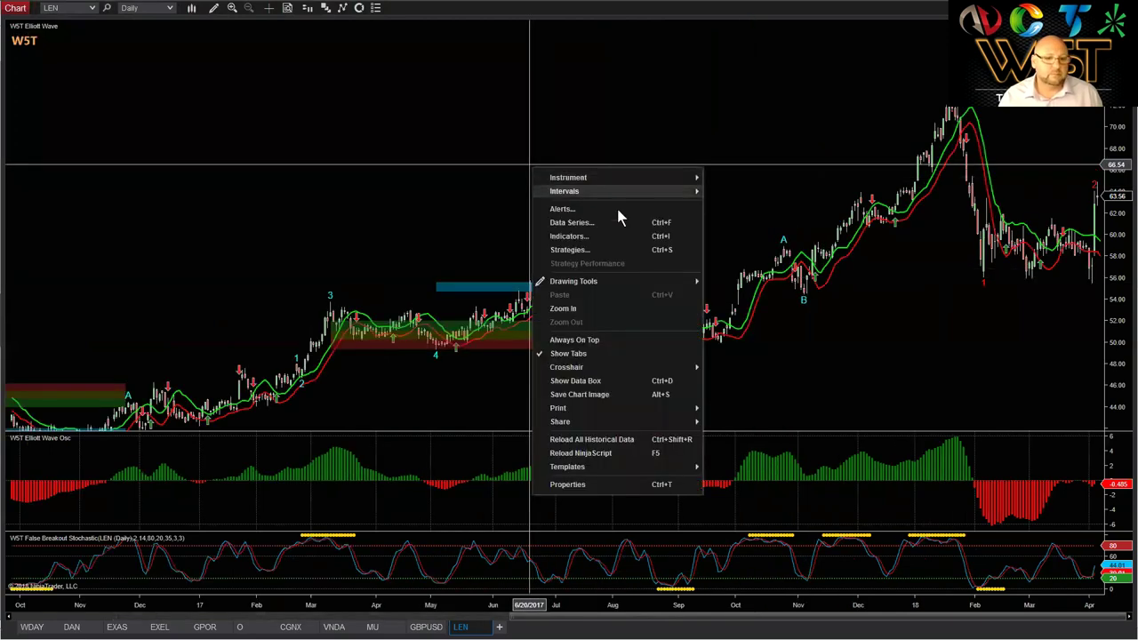
pyautogui.click(855, 304)
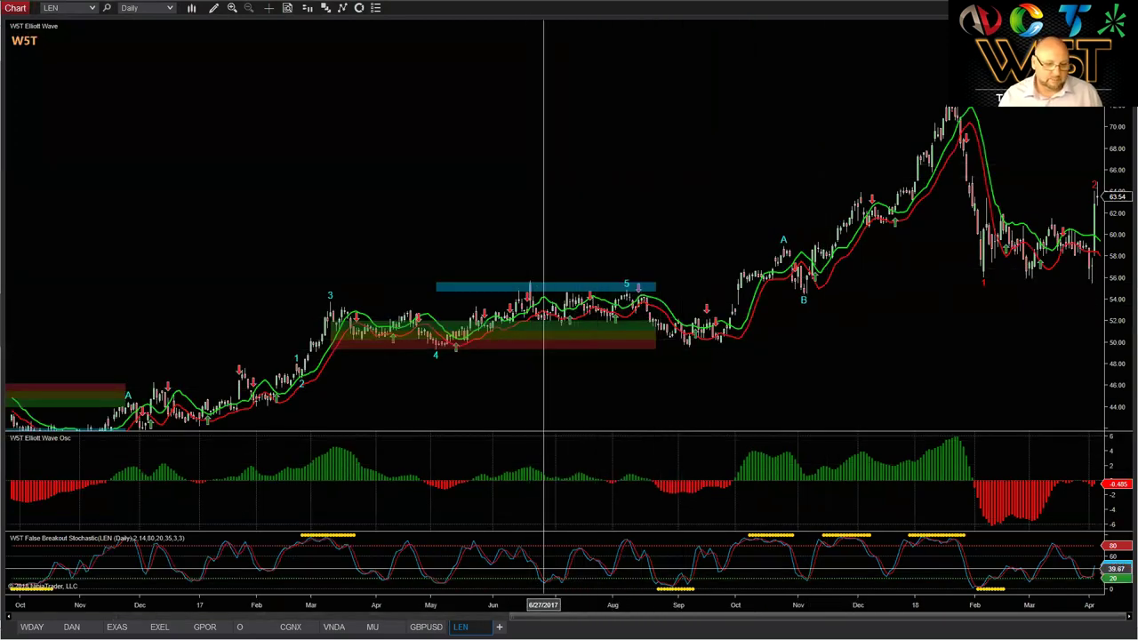
pyautogui.moveTo(521, 605); pyautogui.dragTo(646, 605)
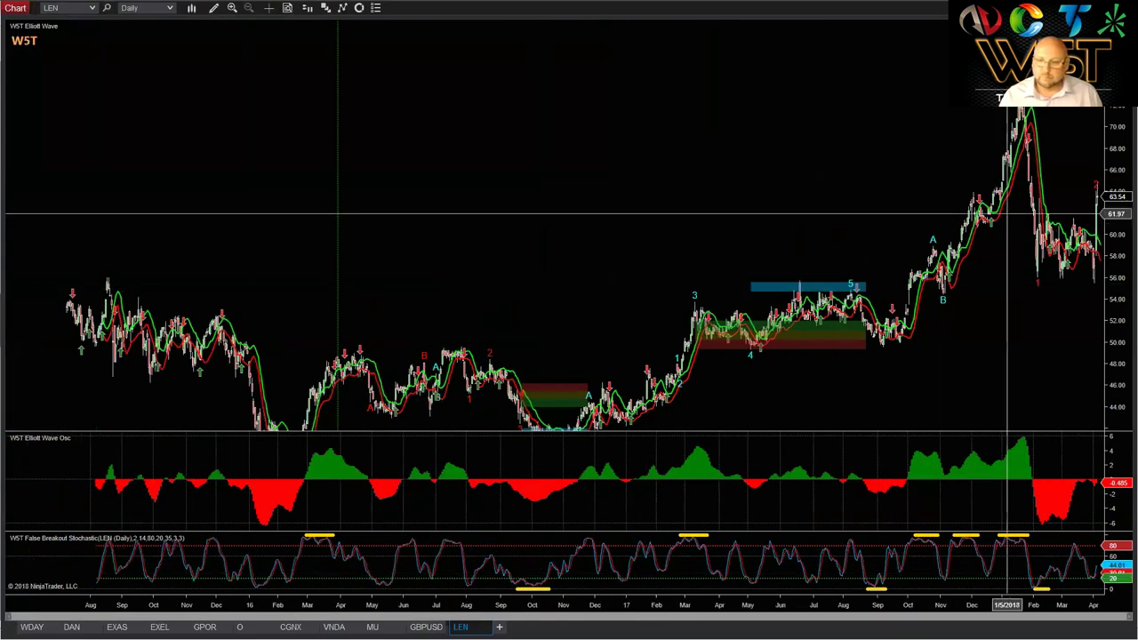
pyautogui.moveTo(1117, 262); pyautogui.dragTo(869, 359)
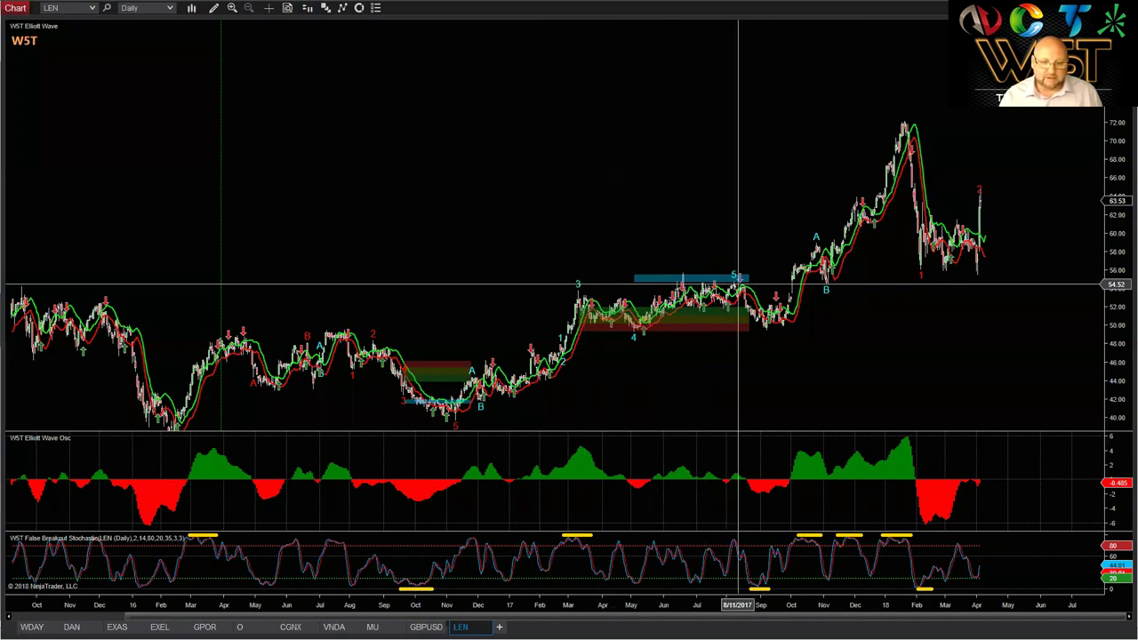
pyautogui.click(764, 341)
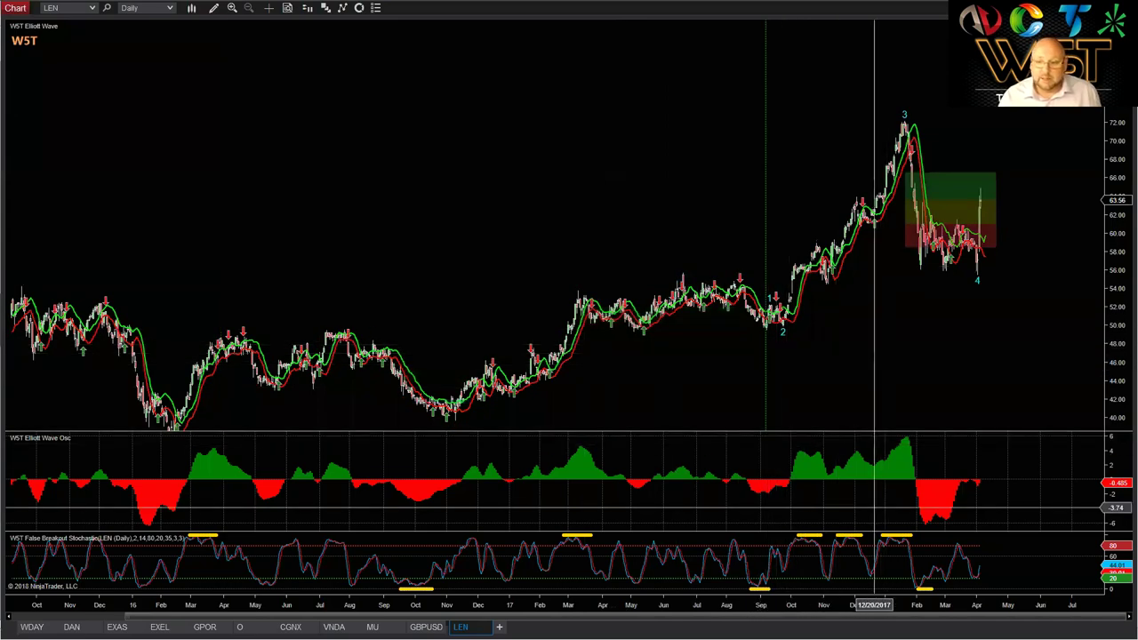
pyautogui.moveTo(930, 604); pyautogui.dragTo(462, 590)
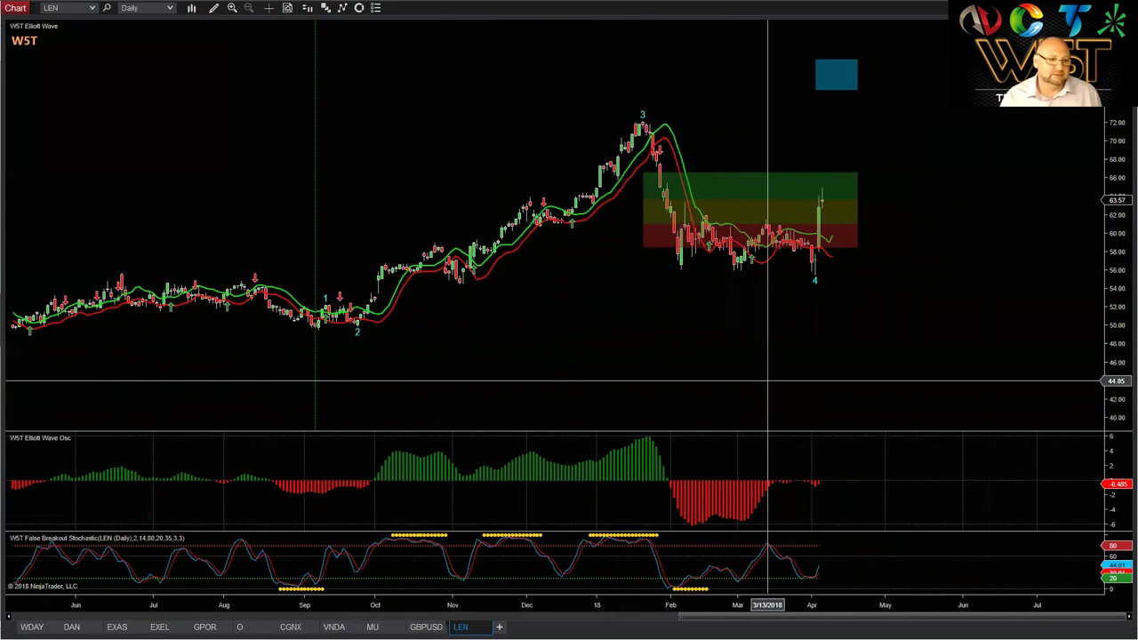
pyautogui.scroll(2, 614, 322)
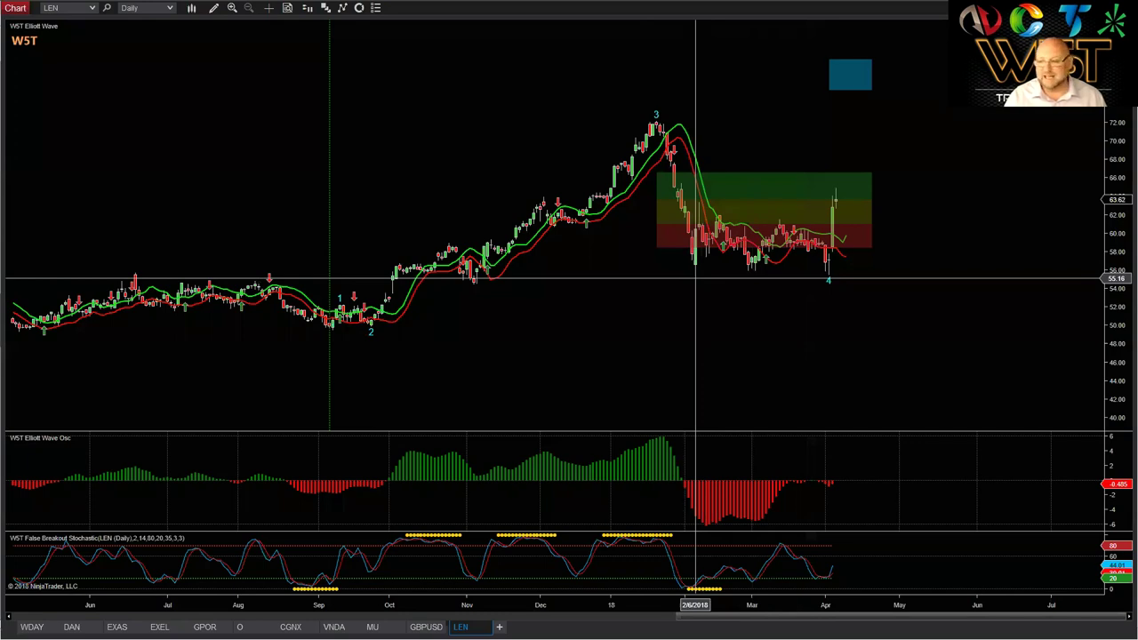
# Step: Change the LEN chart's interval to 60 minutes and increase its days to load so the history reaches back to early February 2018
pyautogui.click(169, 9)
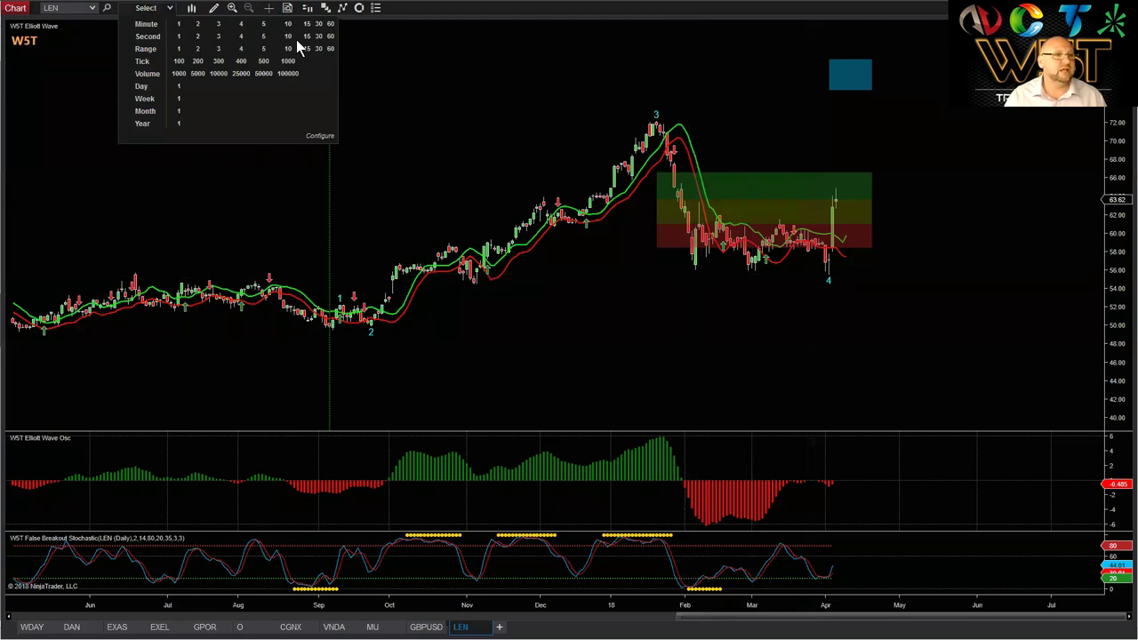
pyautogui.click(329, 24)
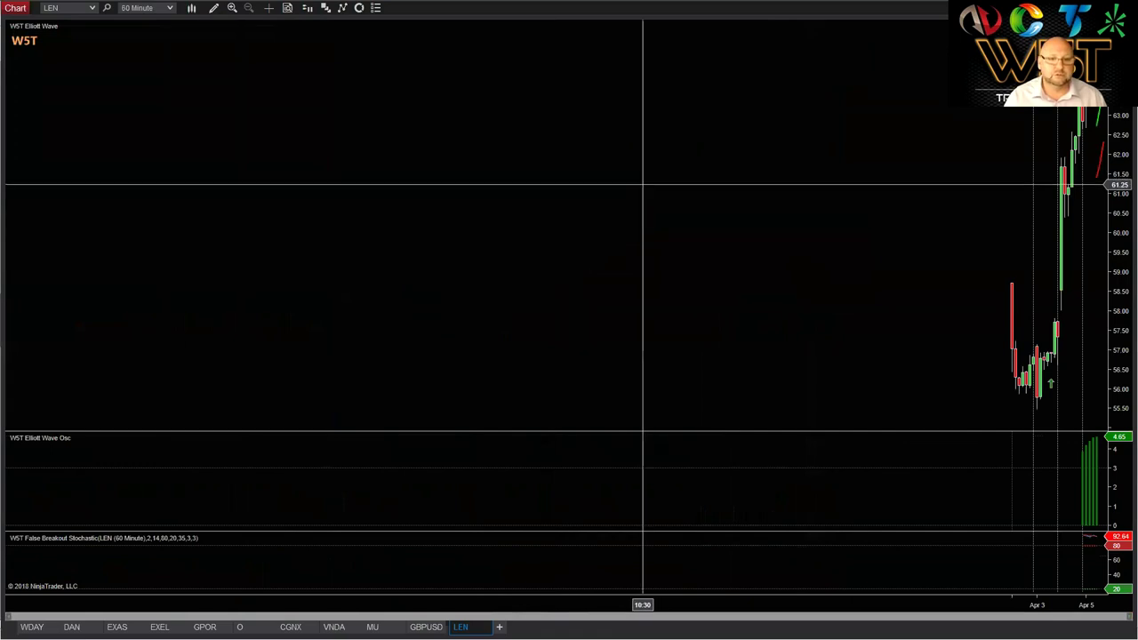
pyautogui.rightClick(683, 194)
pyautogui.click(734, 256)
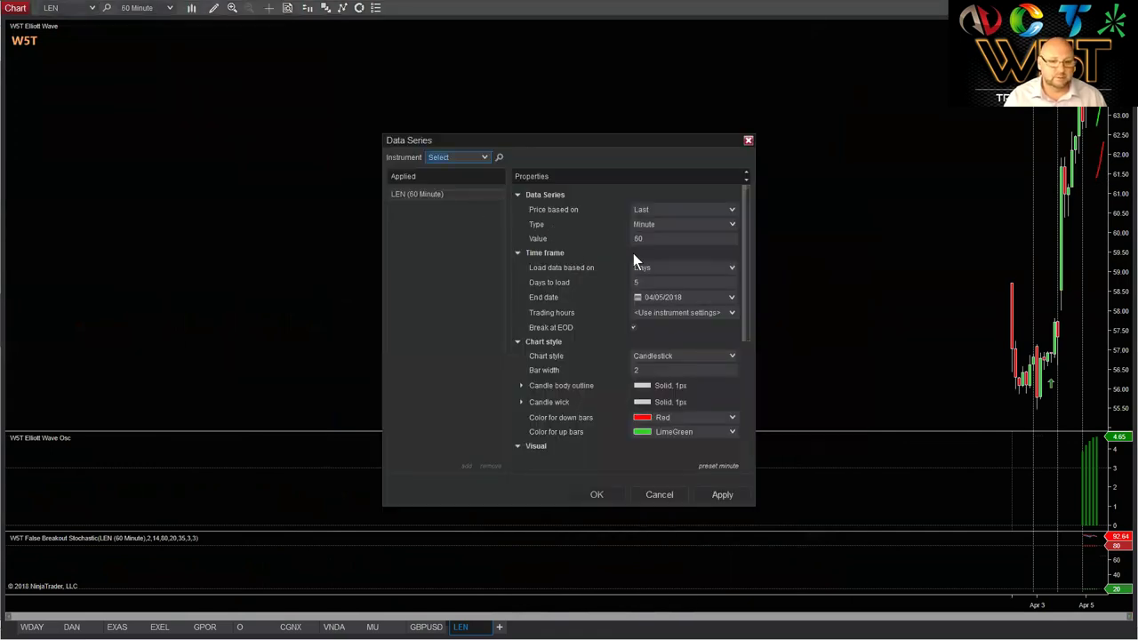
pyautogui.click(636, 282)
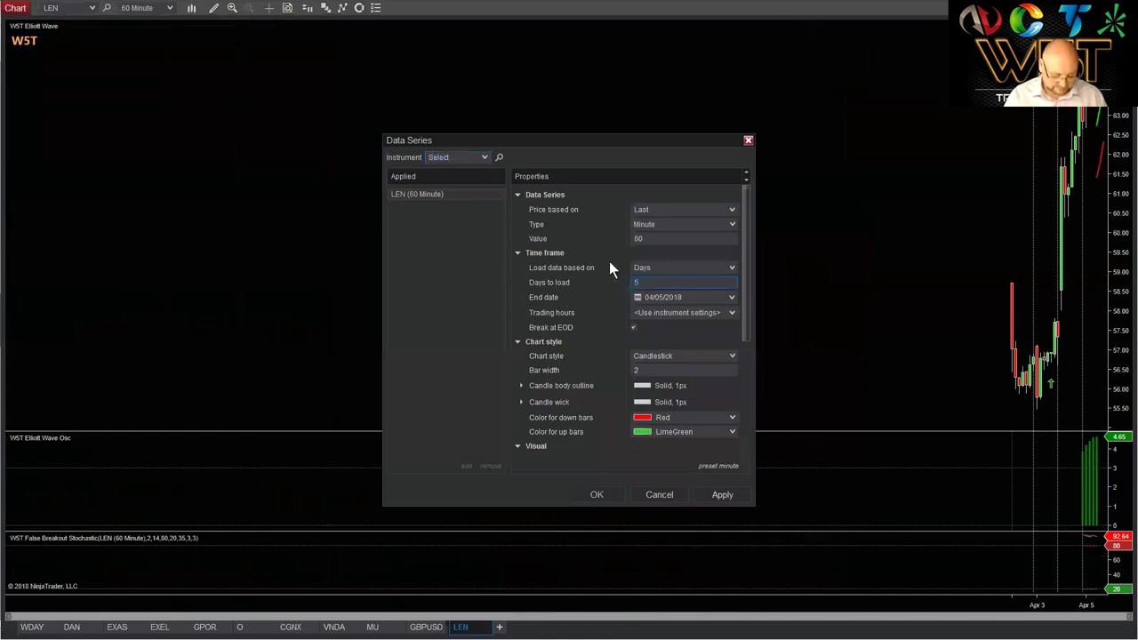
pyautogui.press('Return')
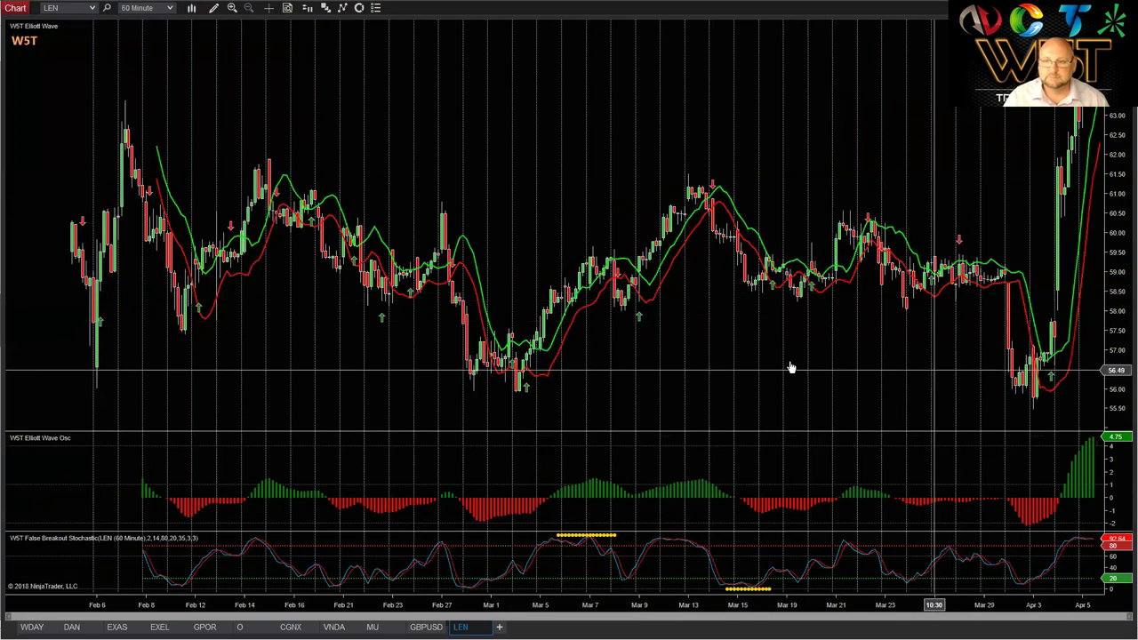
# Step: Start the Elliott Wave count on the LEN 60-minute chart from the April 3 low
pyautogui.scroll(-5, 790, 365)
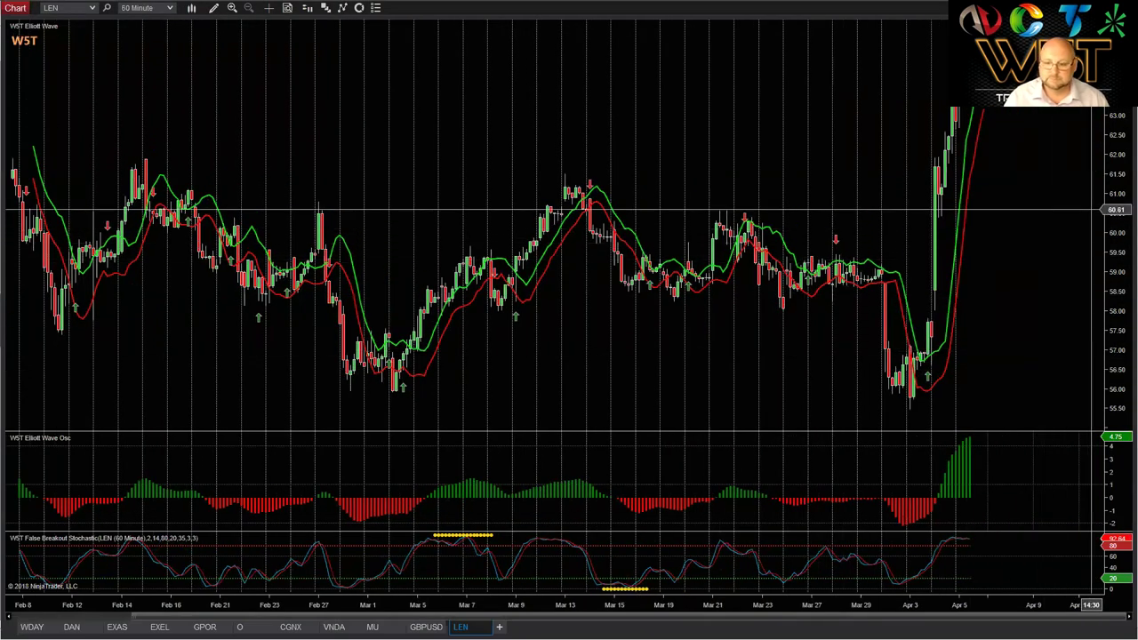
pyautogui.moveTo(996, 336); pyautogui.dragTo(878, 336)
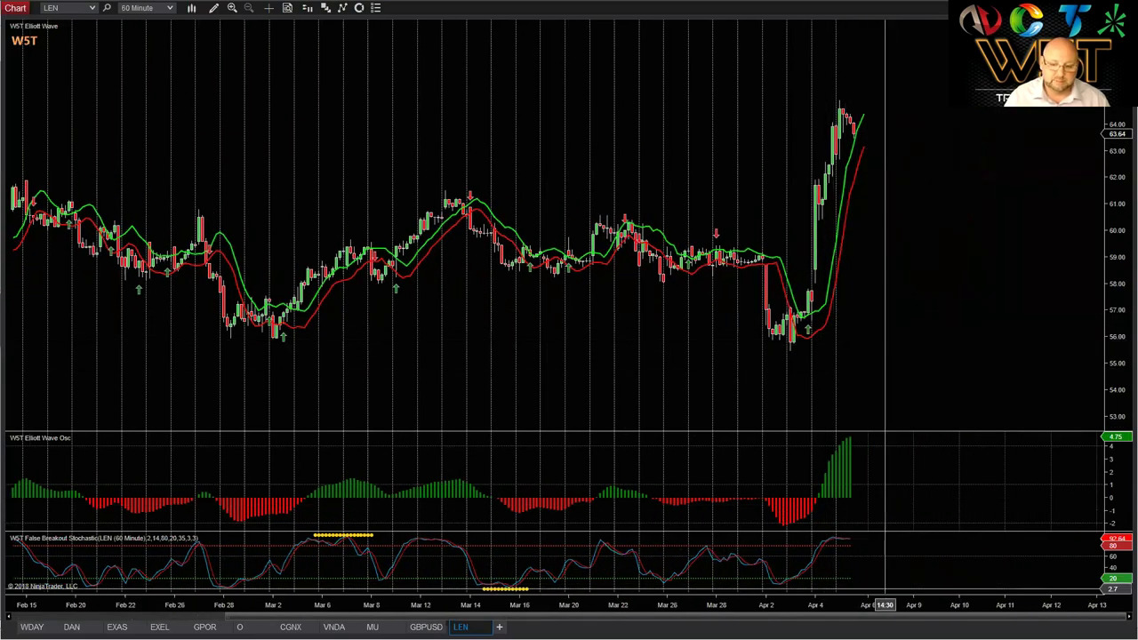
pyautogui.moveTo(918, 607)
pyautogui.mouseDown()
pyautogui.moveTo(838, 602)
pyautogui.moveTo(934, 604)
pyautogui.mouseUp()
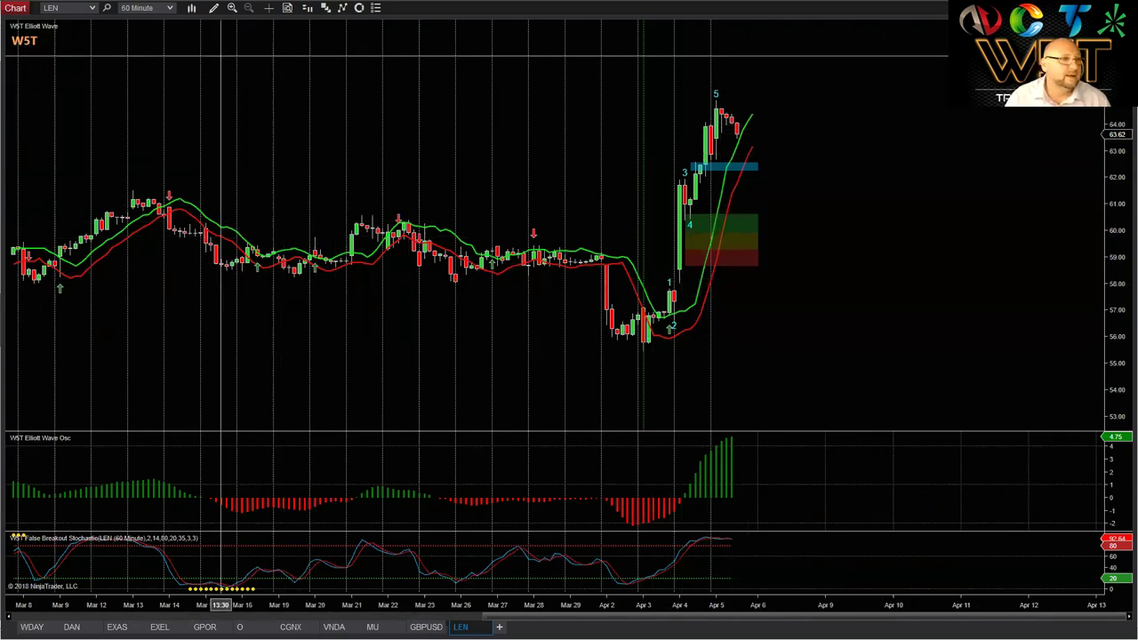
# Step: Check the LEN wave count on the 15-minute interval and return the chart to the daily interval
pyautogui.click(174, 11)
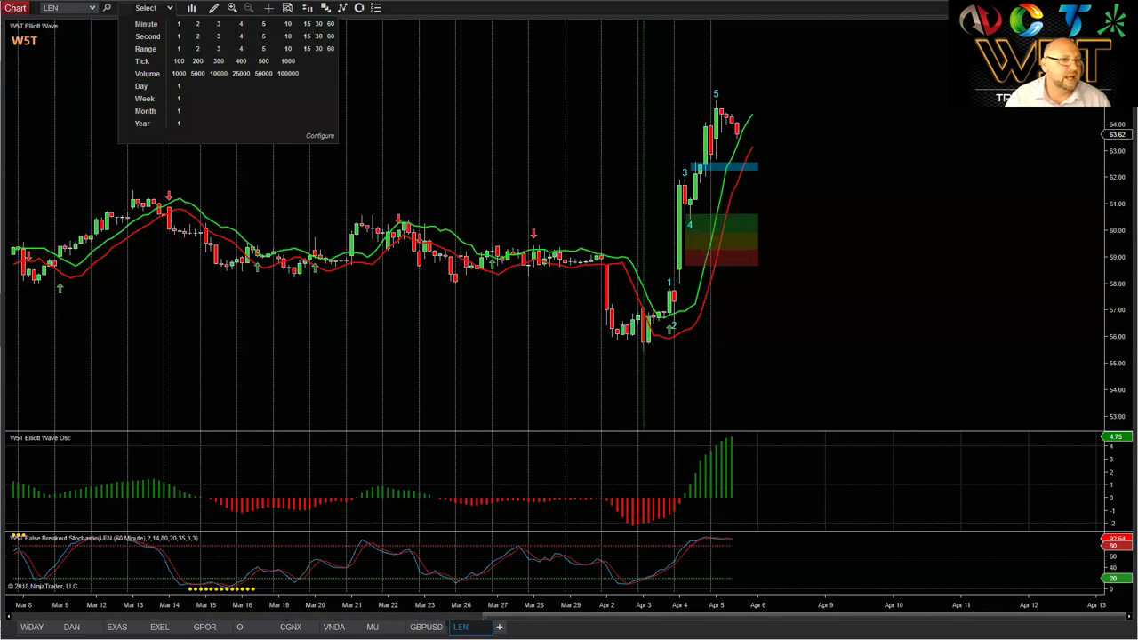
pyautogui.click(306, 23)
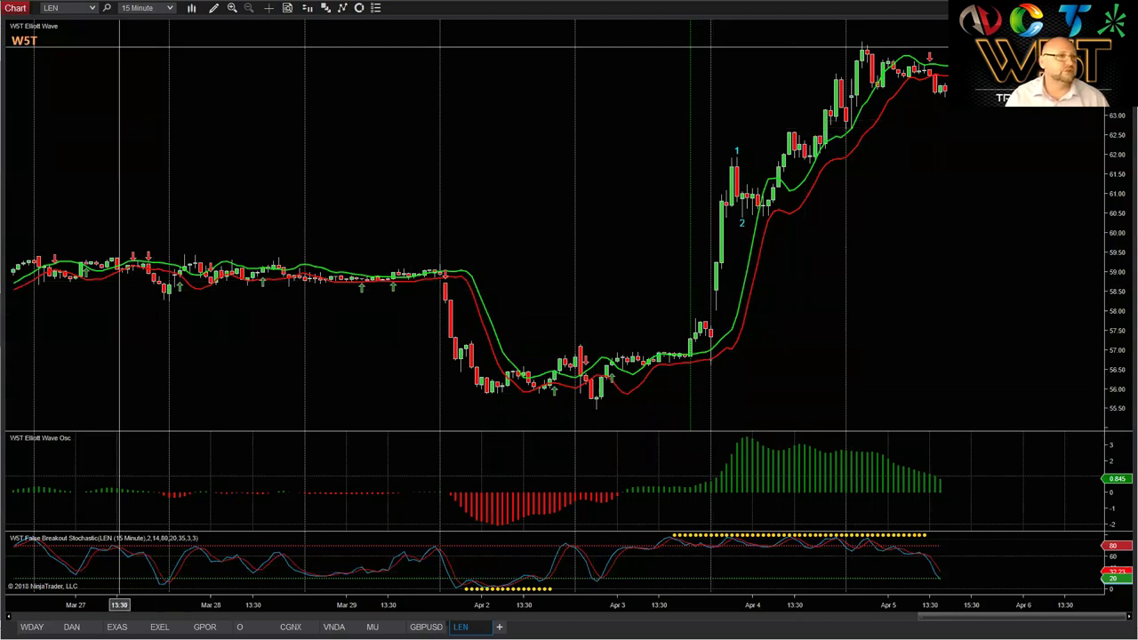
pyautogui.click(169, 8)
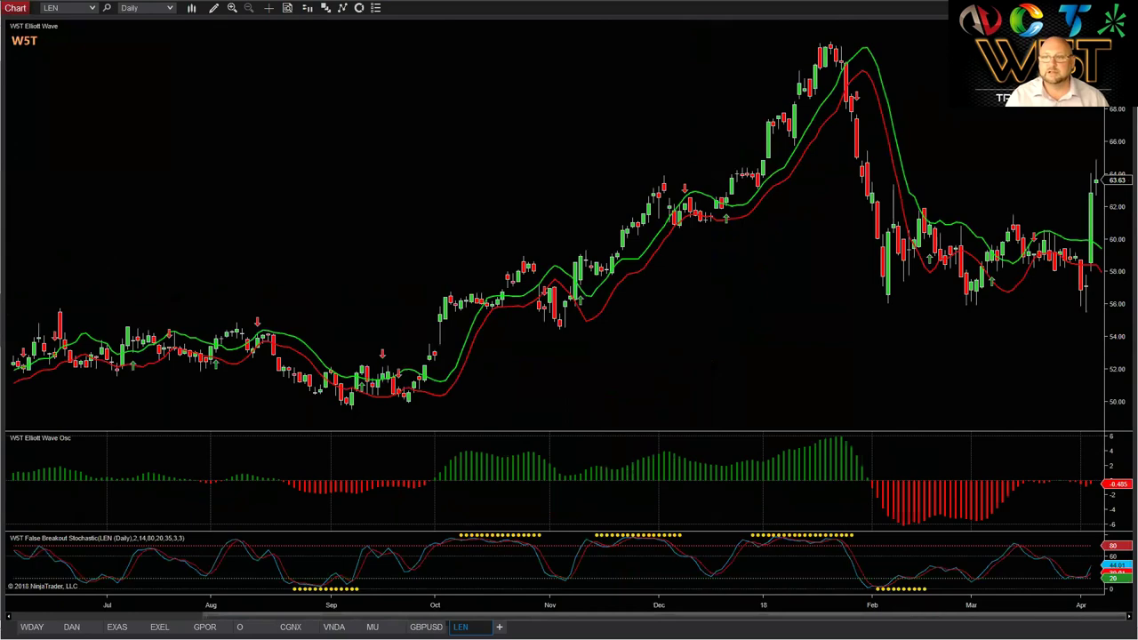
# Step: Put away the LEN chart window, switch to TradeStation's New2 workspace and load SPY into its daily chart
pyautogui.click(1120, 8)
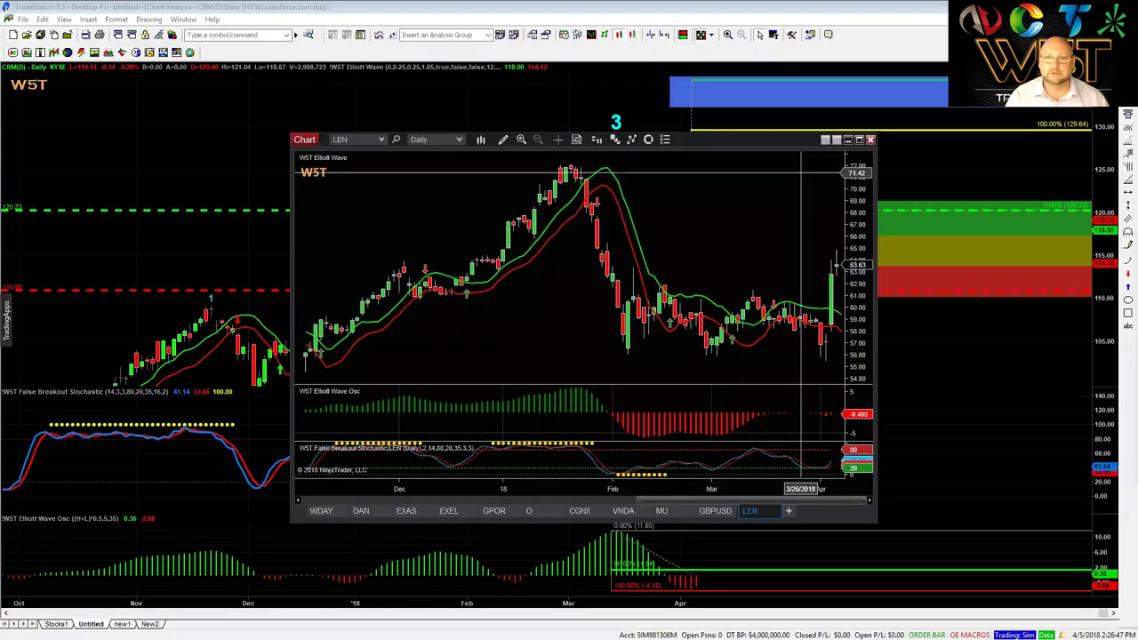
pyautogui.click(847, 139)
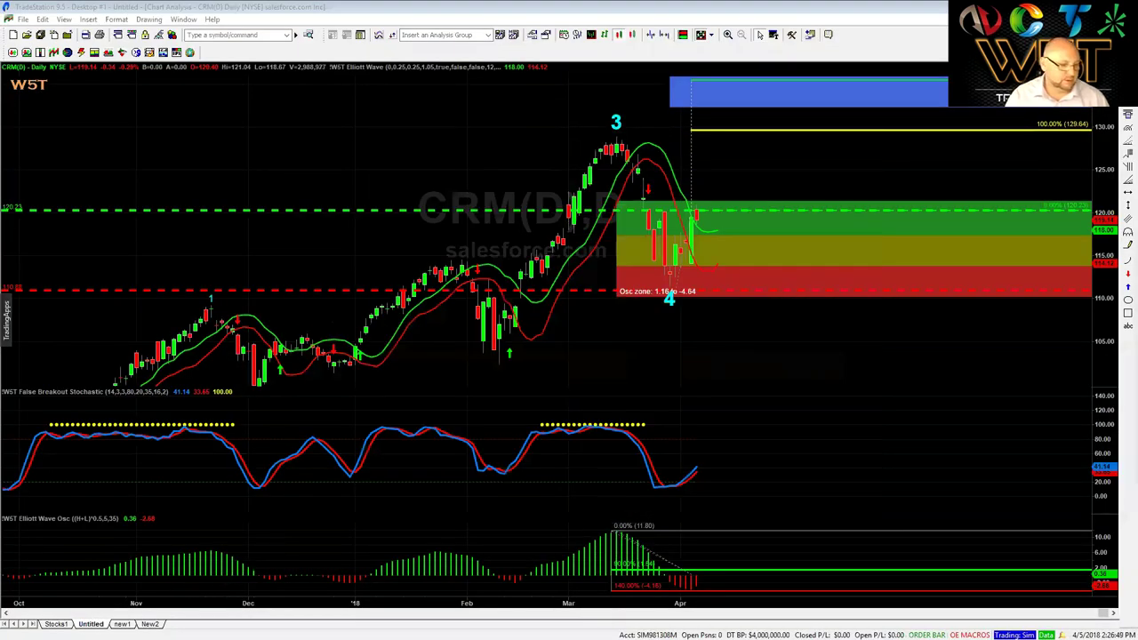
pyautogui.hotkey('ctrl', 'Tab')
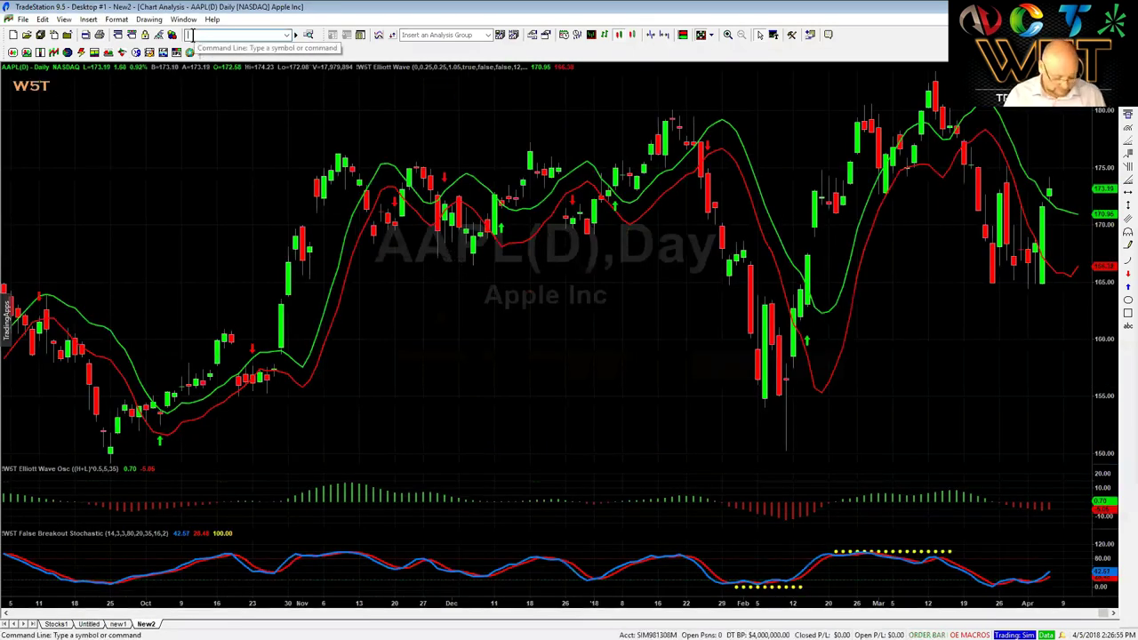
pyautogui.write('SPY')
pyautogui.press('Return')
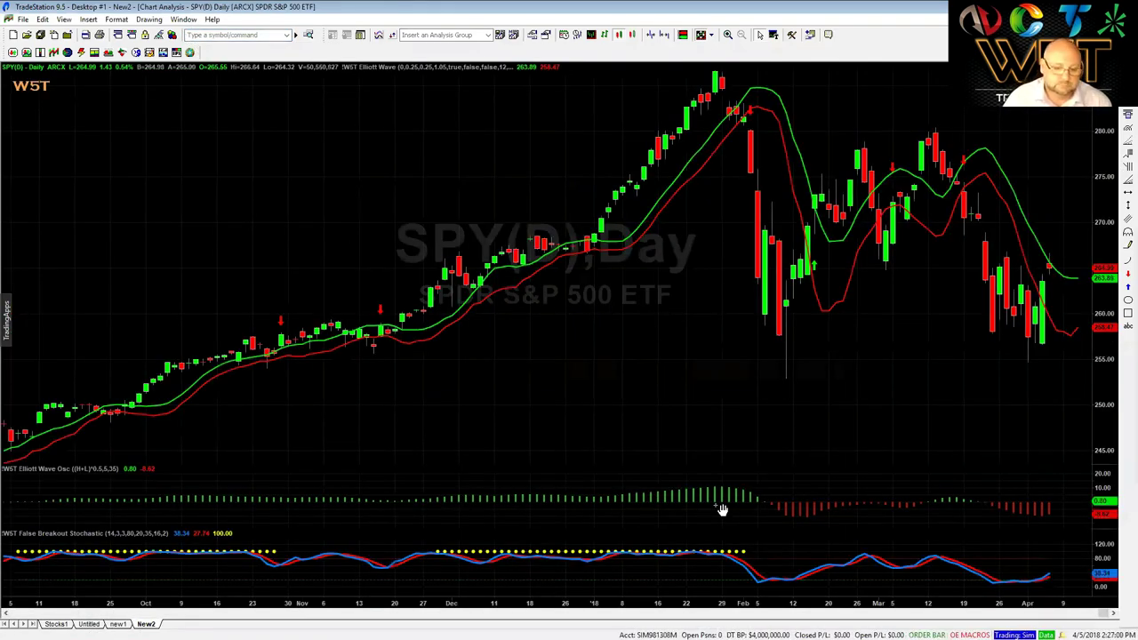
# Step: Rescale the SPY daily chart to show history from mid-2016 and start the Elliott Wave count from the early November 2016 low
pyautogui.scroll(-3, 721, 508)
pyautogui.moveTo(1104, 502); pyautogui.dragTo(1104, 522)
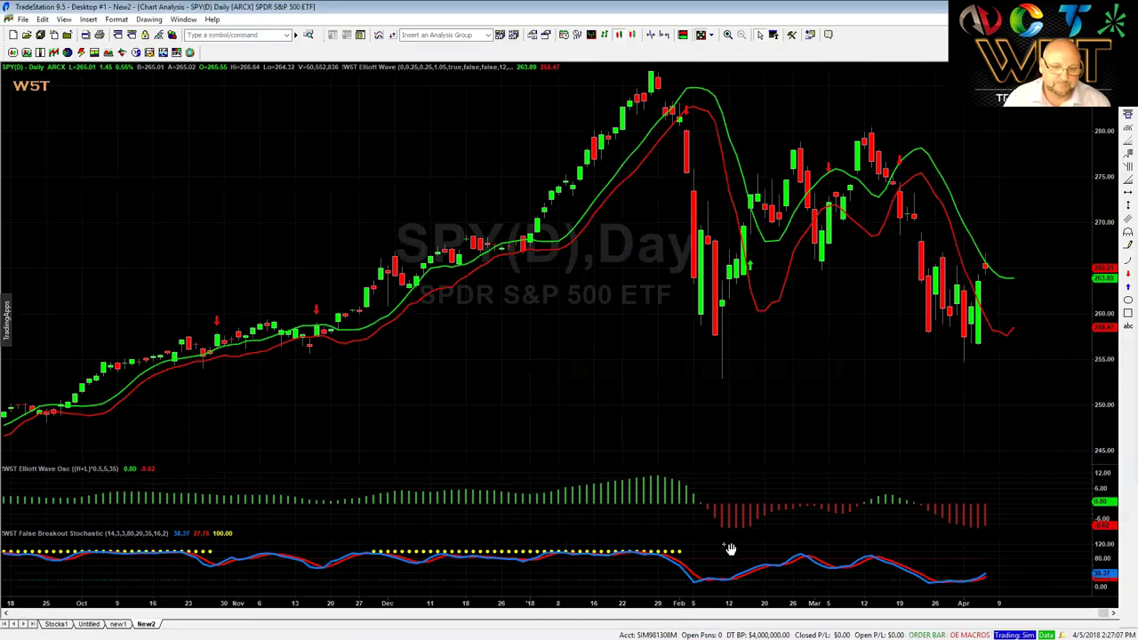
pyautogui.scroll(-5, 731, 538)
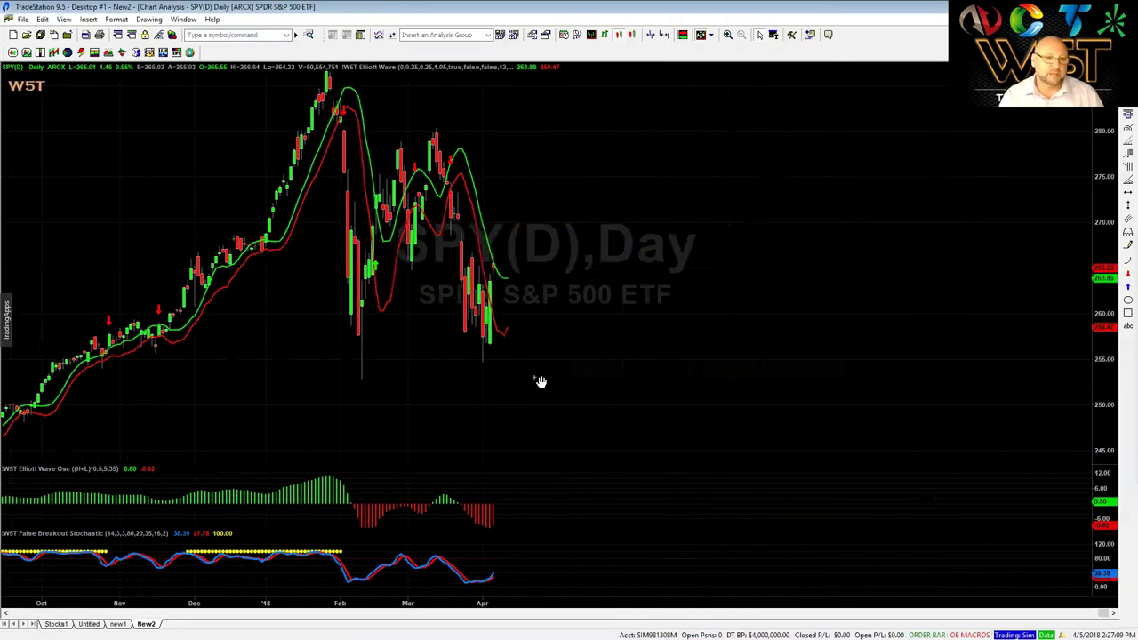
pyautogui.scroll(3, 758, 370)
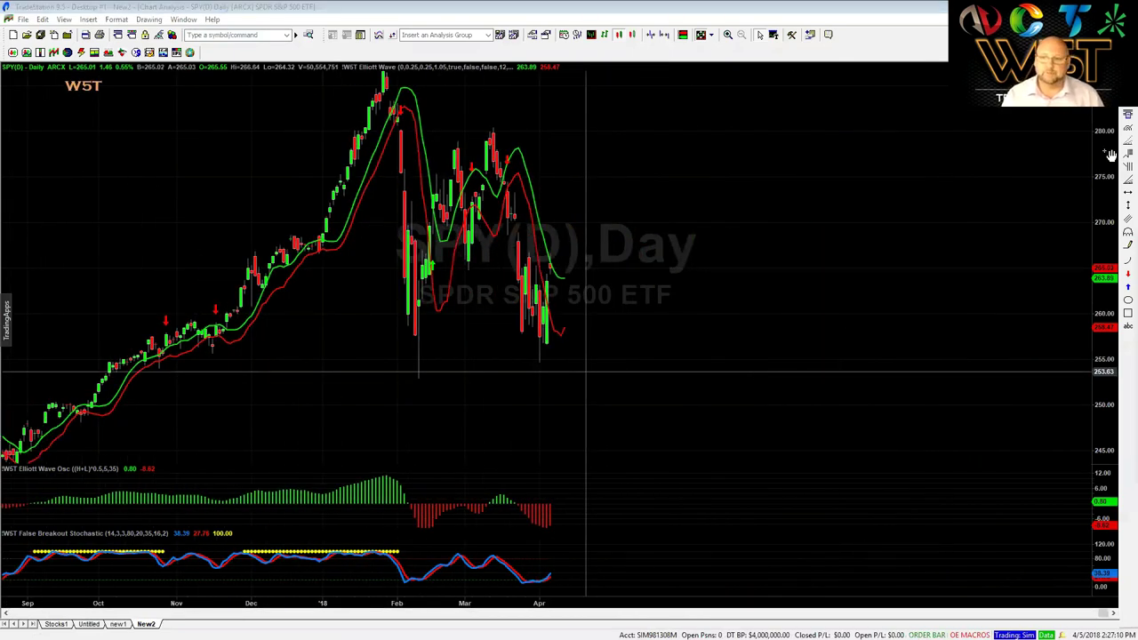
pyautogui.scroll(10, 747, 409)
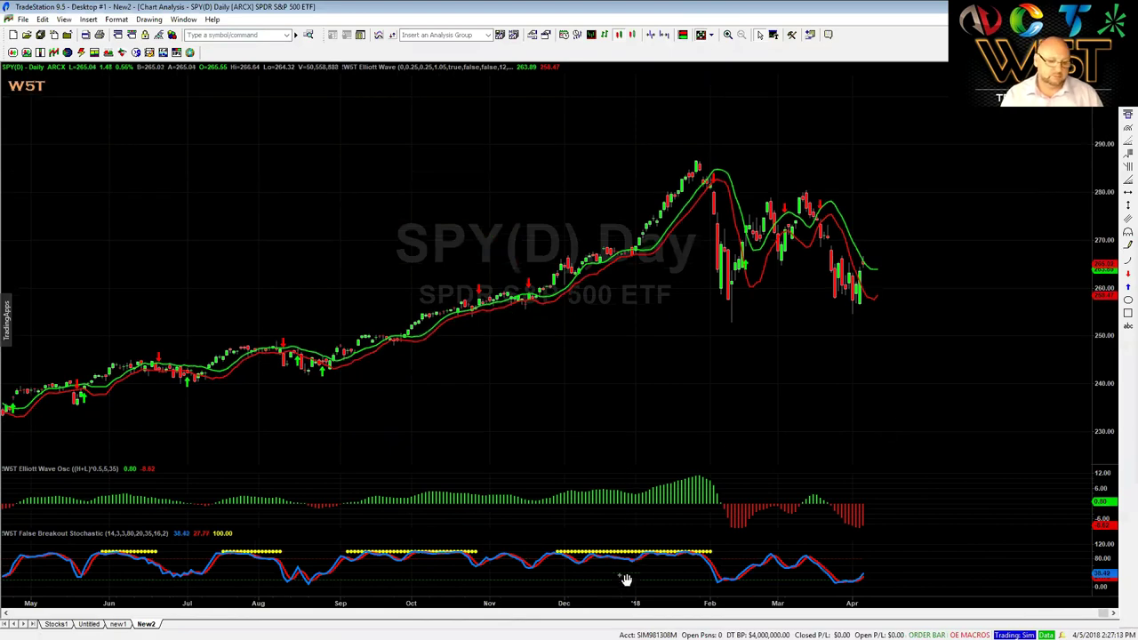
pyautogui.scroll(-9, 598, 594)
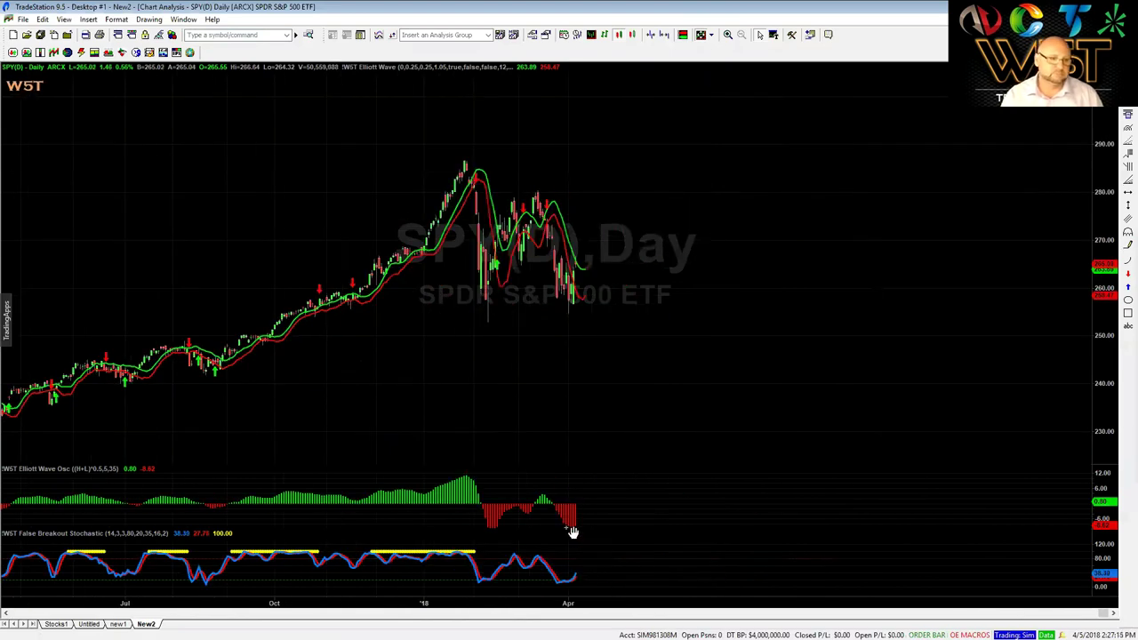
pyautogui.scroll(5, 577, 347)
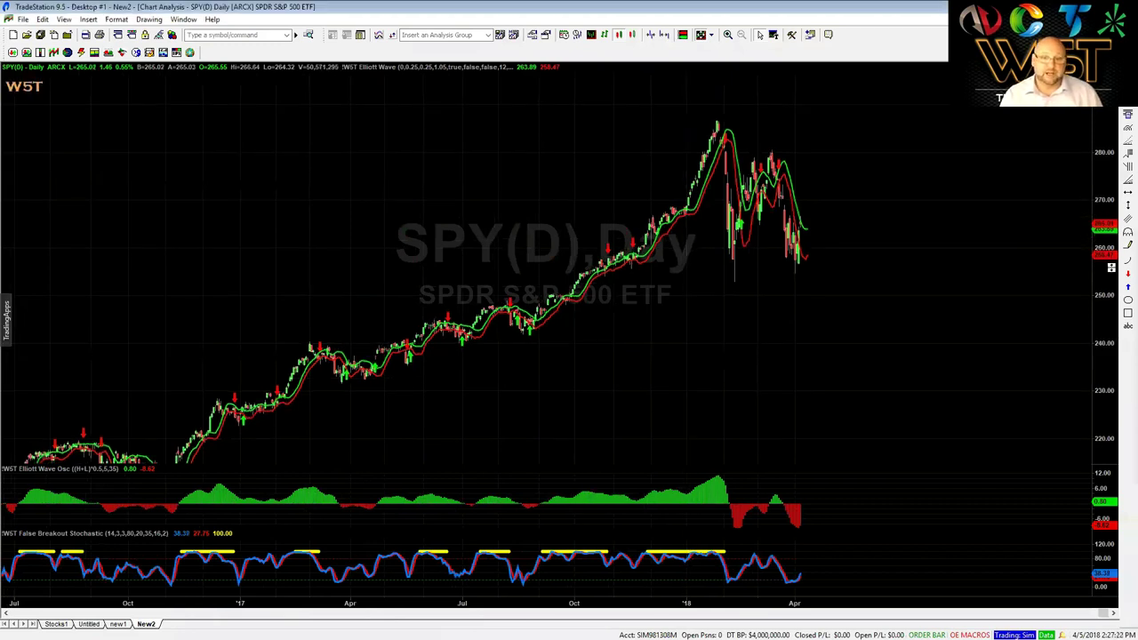
pyautogui.moveTo(1110, 238); pyautogui.dragTo(1103, 266)
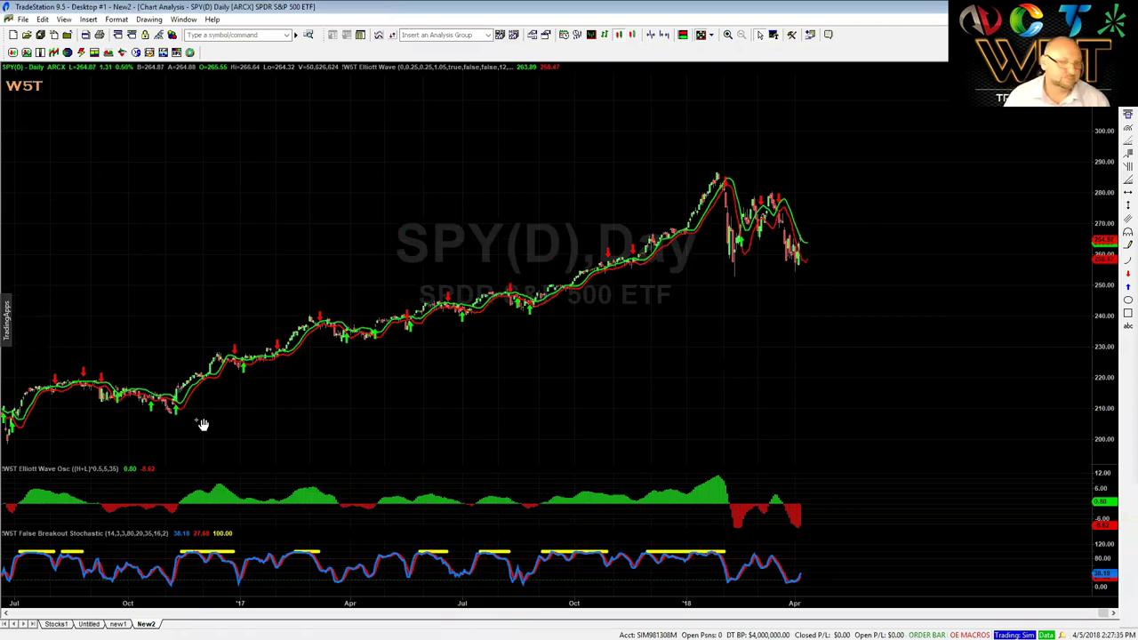
pyautogui.click(828, 35)
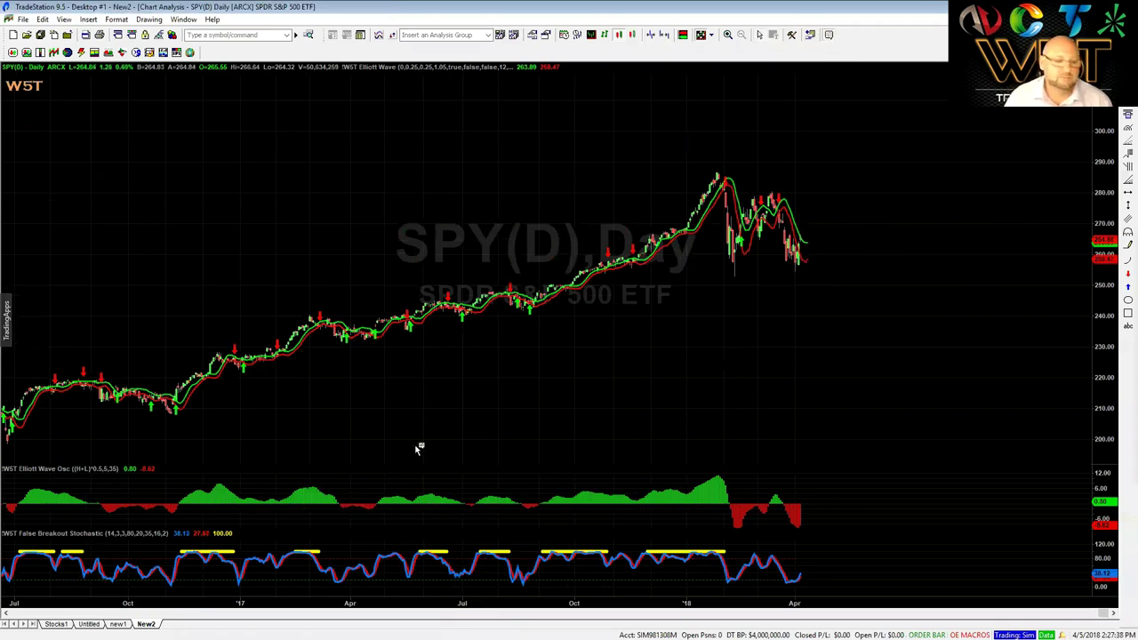
pyautogui.click(173, 424)
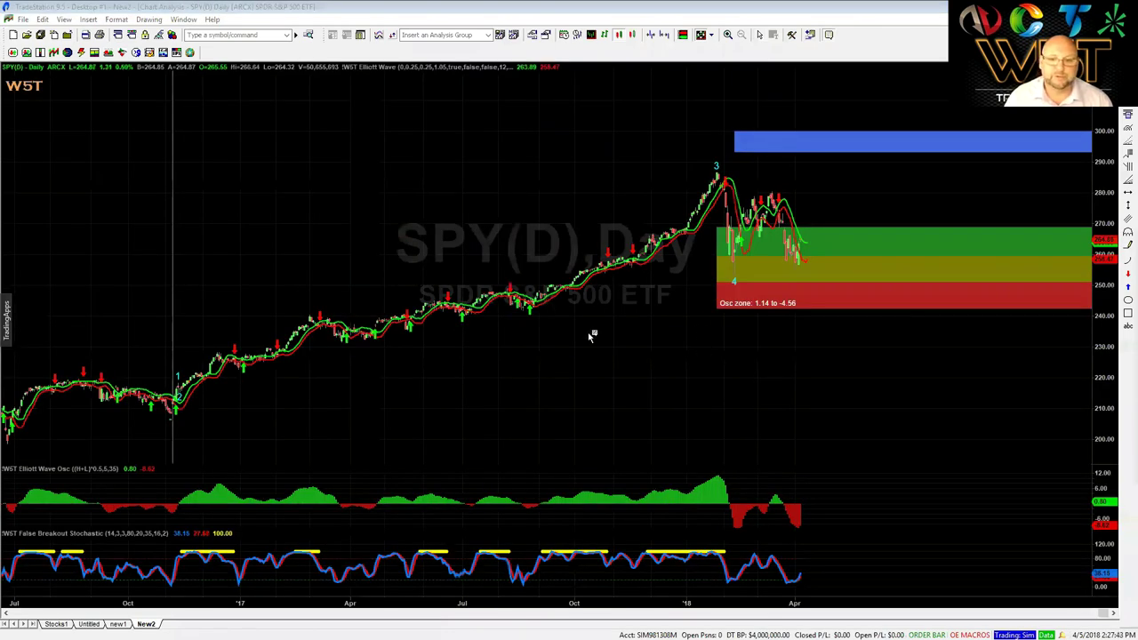
# Step: Try the SPY wave count from around the start of April 2017, and place its start back at the November 2016 low
pyautogui.click(827, 37)
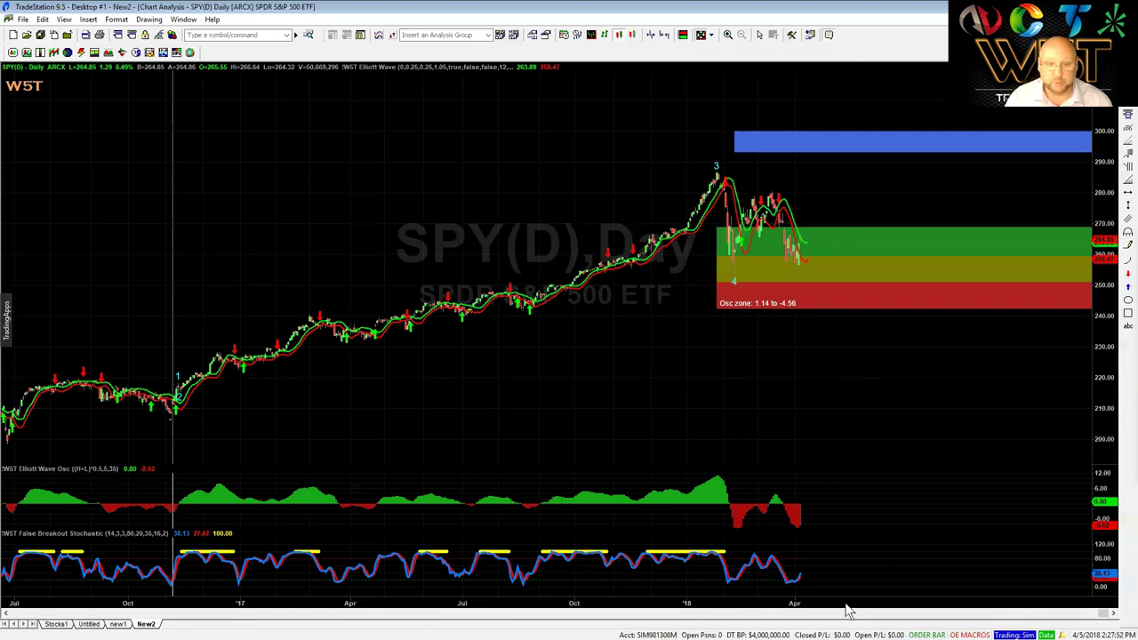
pyautogui.scroll(2, 784, 528)
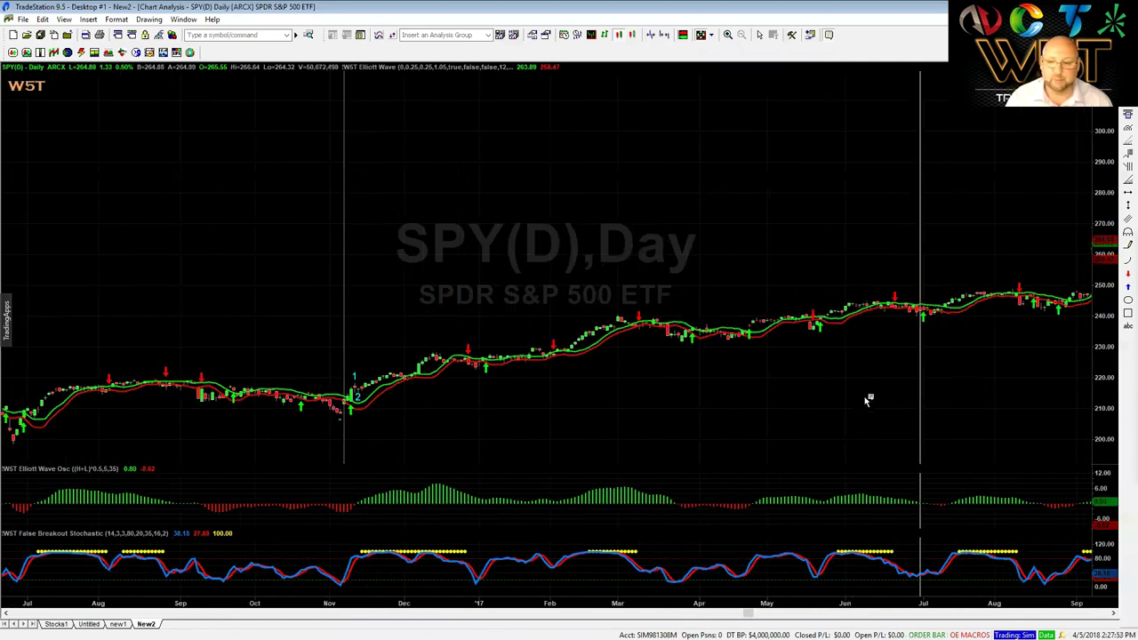
pyautogui.click(702, 399)
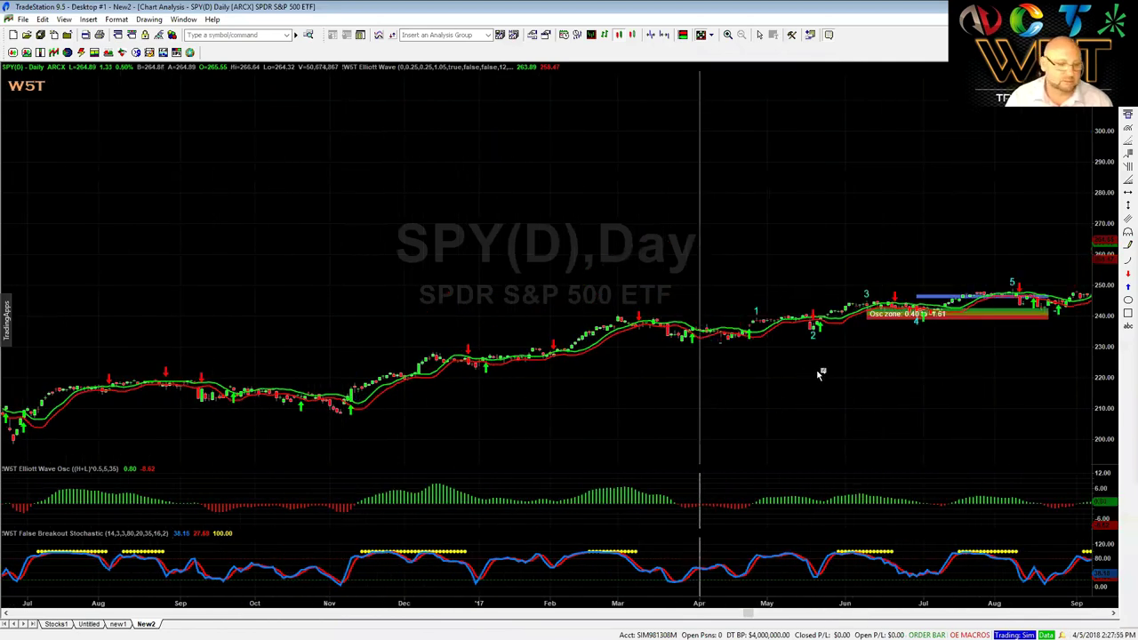
pyautogui.click(342, 419)
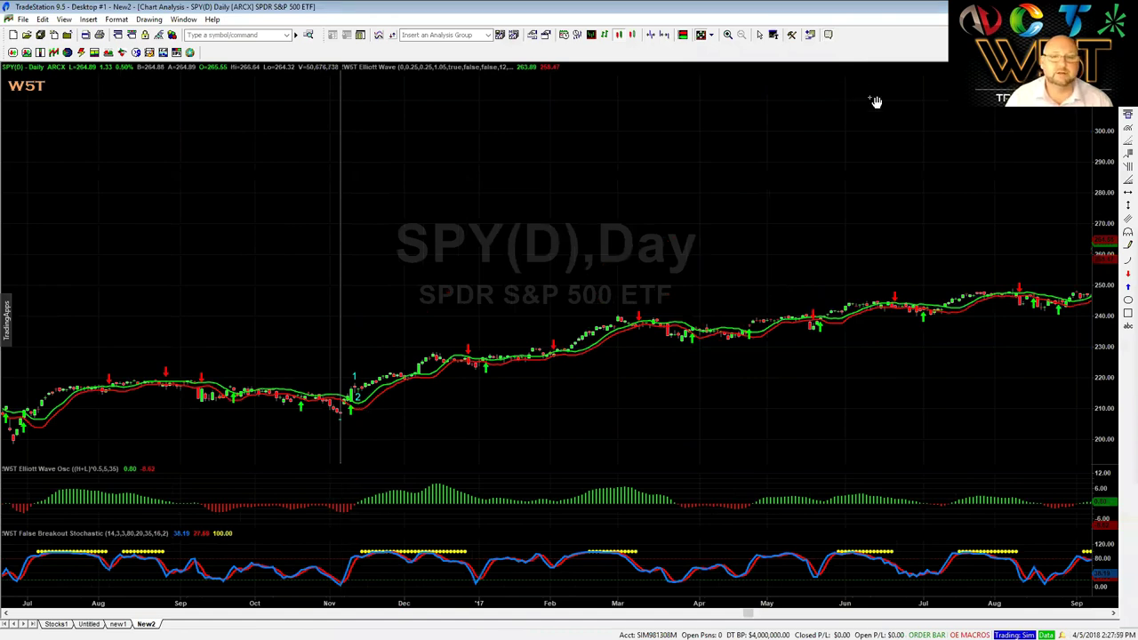
# Step: Restart the Elliott Wave count on the SPY daily chart from the late August 2017 low
pyautogui.moveTo(839, 204); pyautogui.dragTo(648, 191)
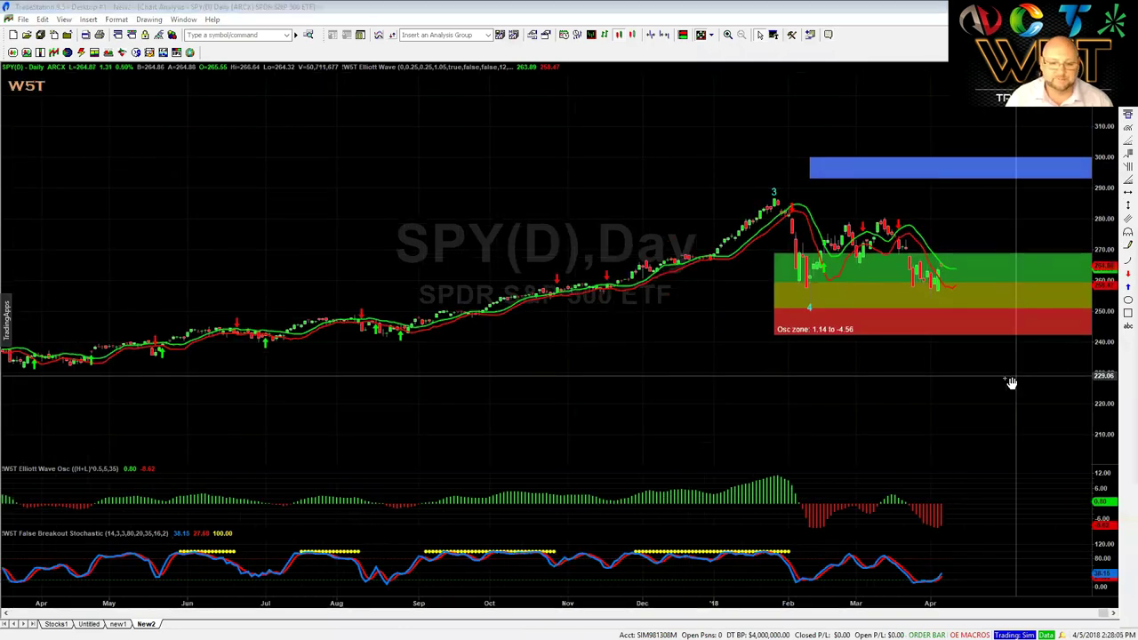
pyautogui.moveTo(1012, 382); pyautogui.dragTo(931, 335)
pyautogui.moveTo(1104, 377)
pyautogui.mouseDown()
pyautogui.moveTo(1108, 343)
pyautogui.moveTo(1108, 383)
pyautogui.mouseUp()
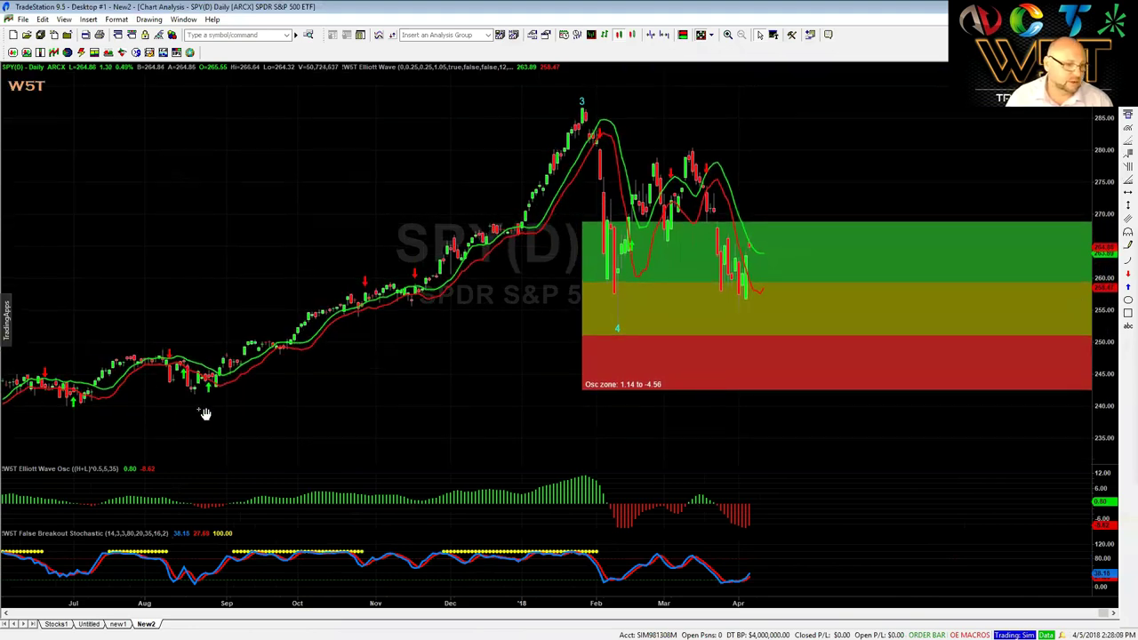
pyautogui.moveTo(370, 406)
pyautogui.mouseDown()
pyautogui.moveTo(435, 399)
pyautogui.moveTo(363, 389)
pyautogui.mouseUp()
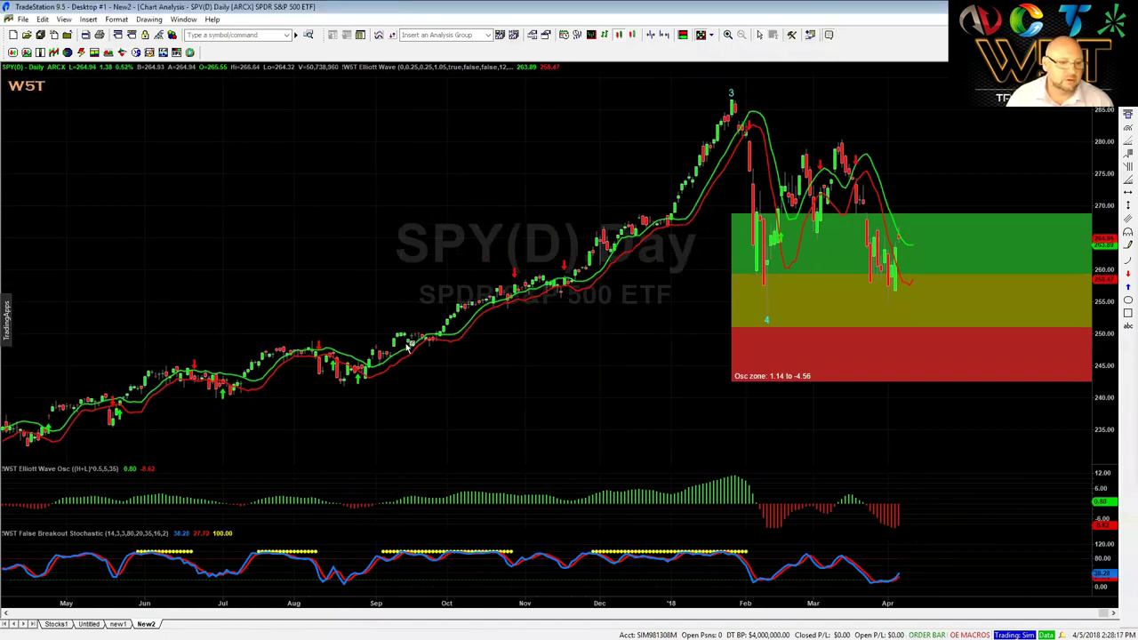
pyautogui.click(344, 392)
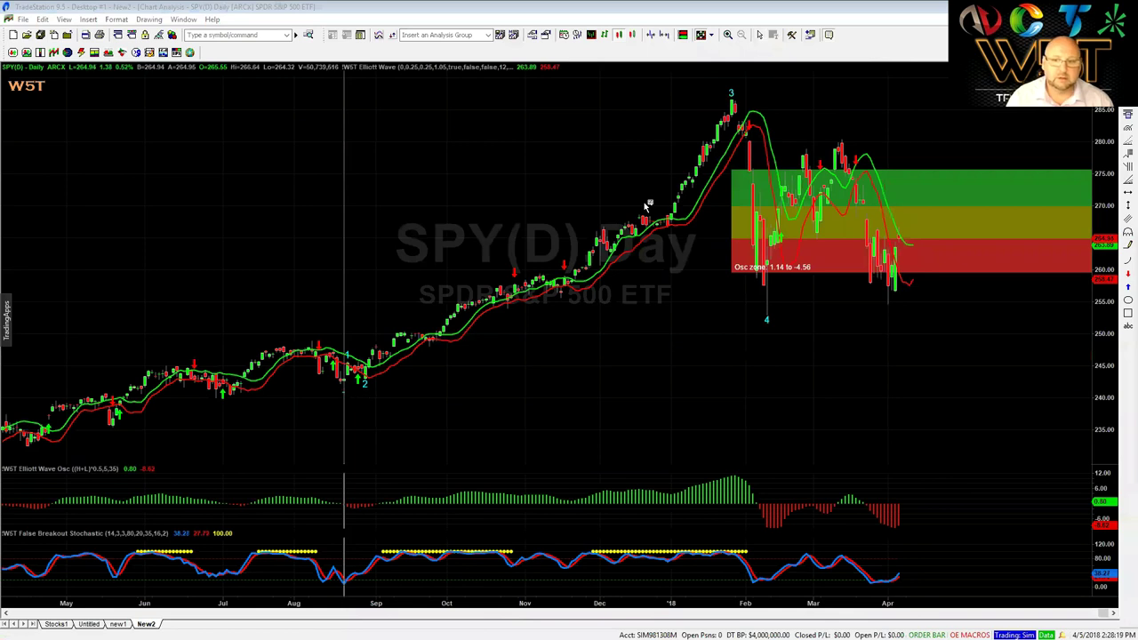
pyautogui.click(839, 50)
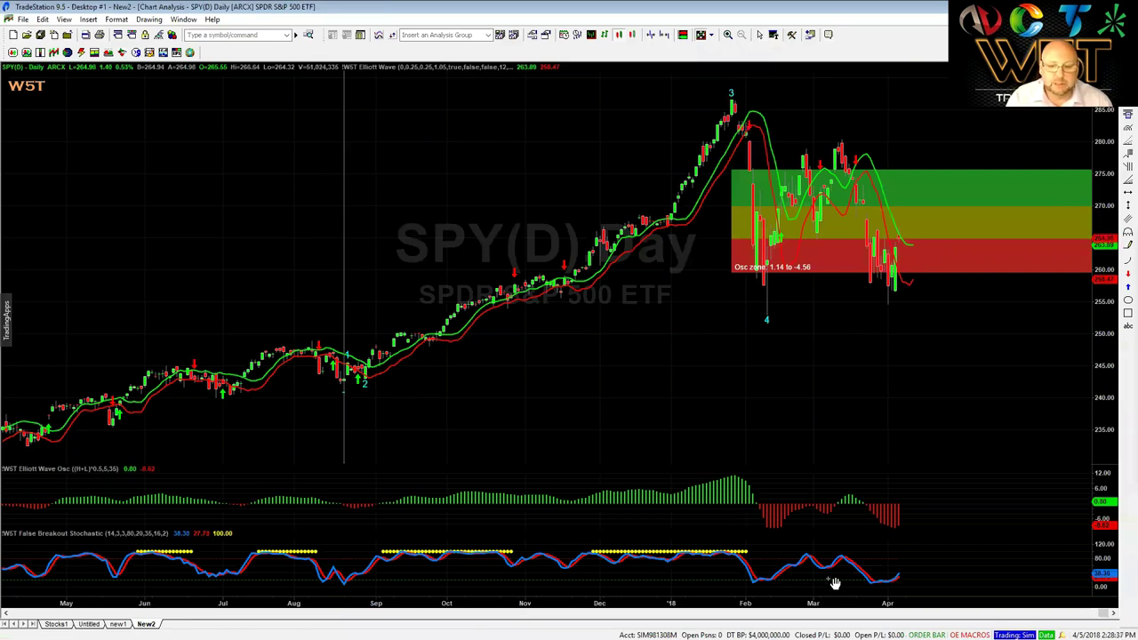
# Step: Examine SPY's Wave 4 pullback on the daily chart against the pullback zones, the Elliott Wave oscillator and the false breakout stochastic
pyautogui.scroll(3, 827, 506)
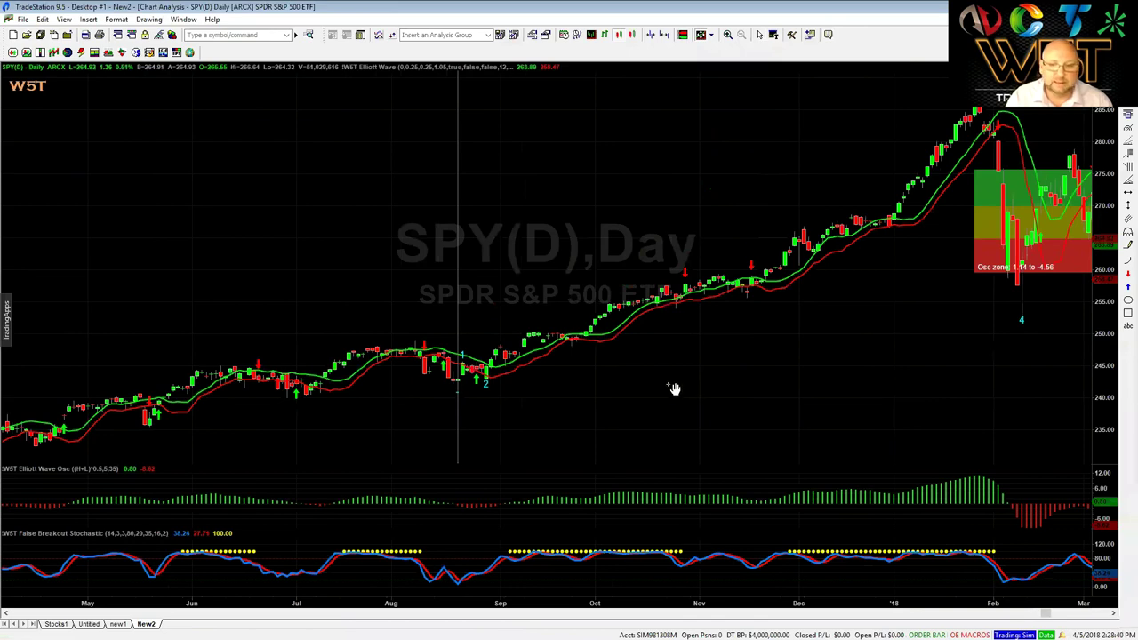
pyautogui.moveTo(878, 356); pyautogui.dragTo(545, 373)
pyautogui.moveTo(916, 374); pyautogui.dragTo(738, 401)
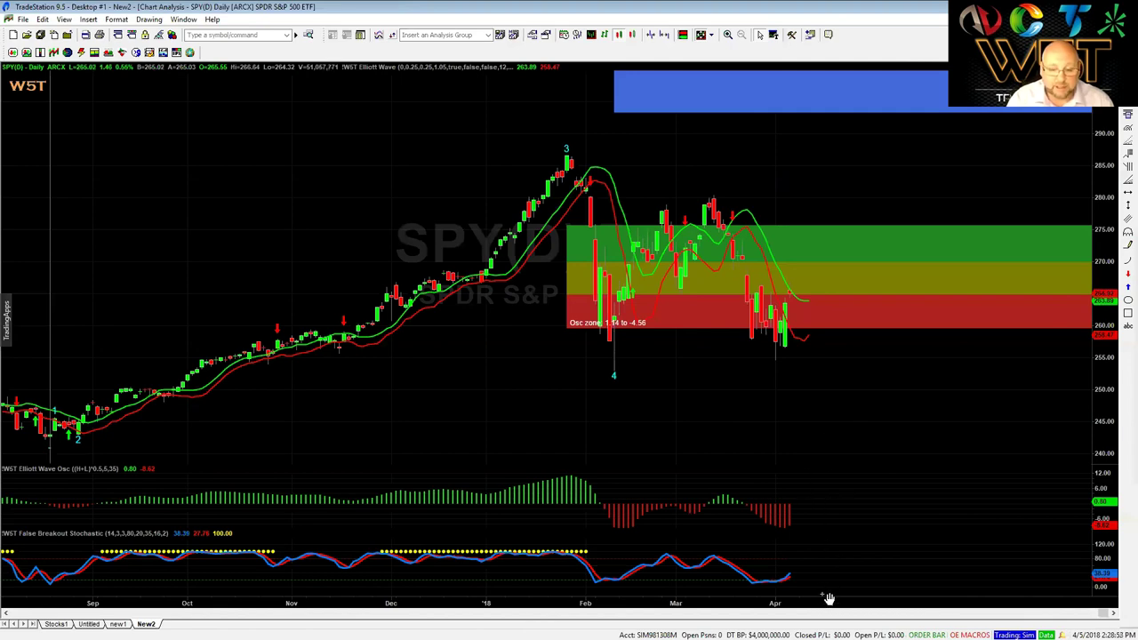
pyautogui.scroll(1, 818, 560)
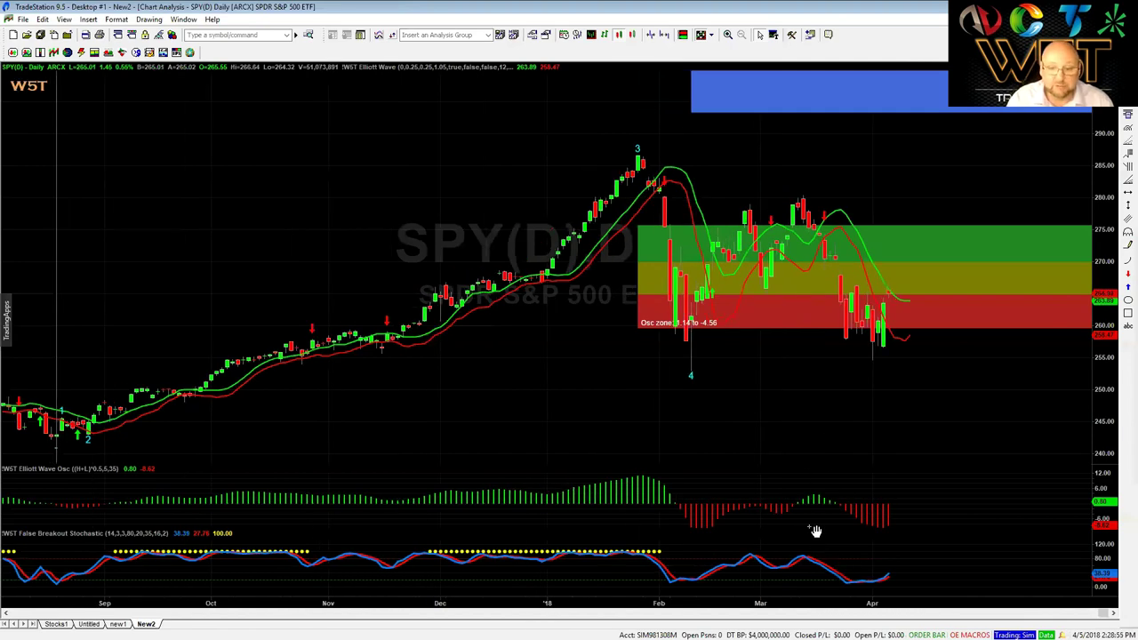
pyautogui.scroll(2, 924, 388)
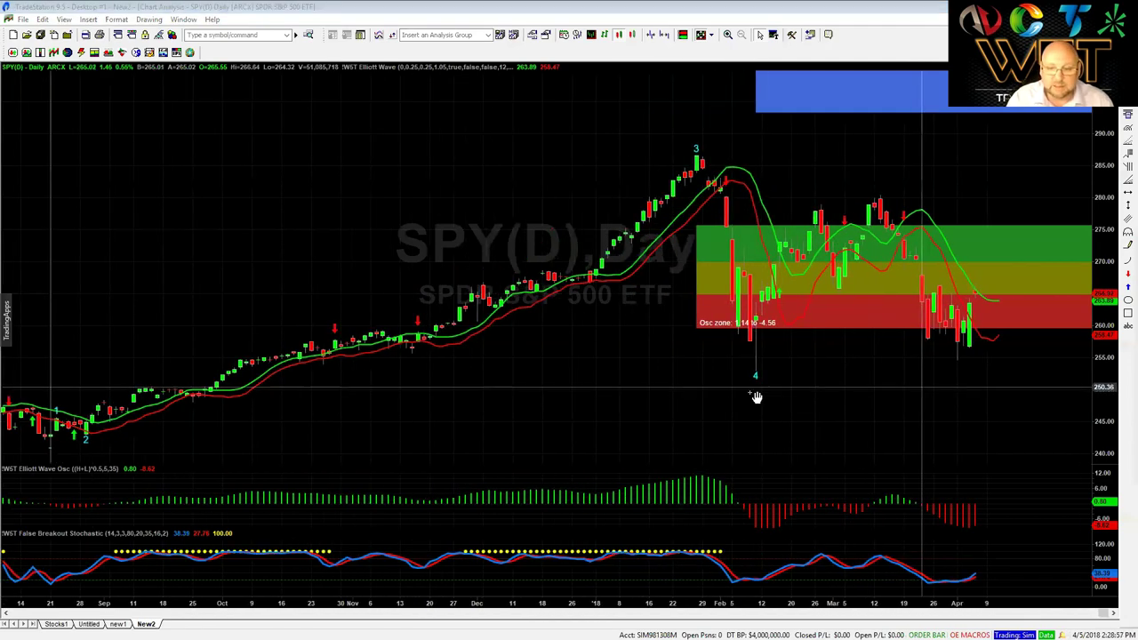
pyautogui.scroll(3, 827, 378)
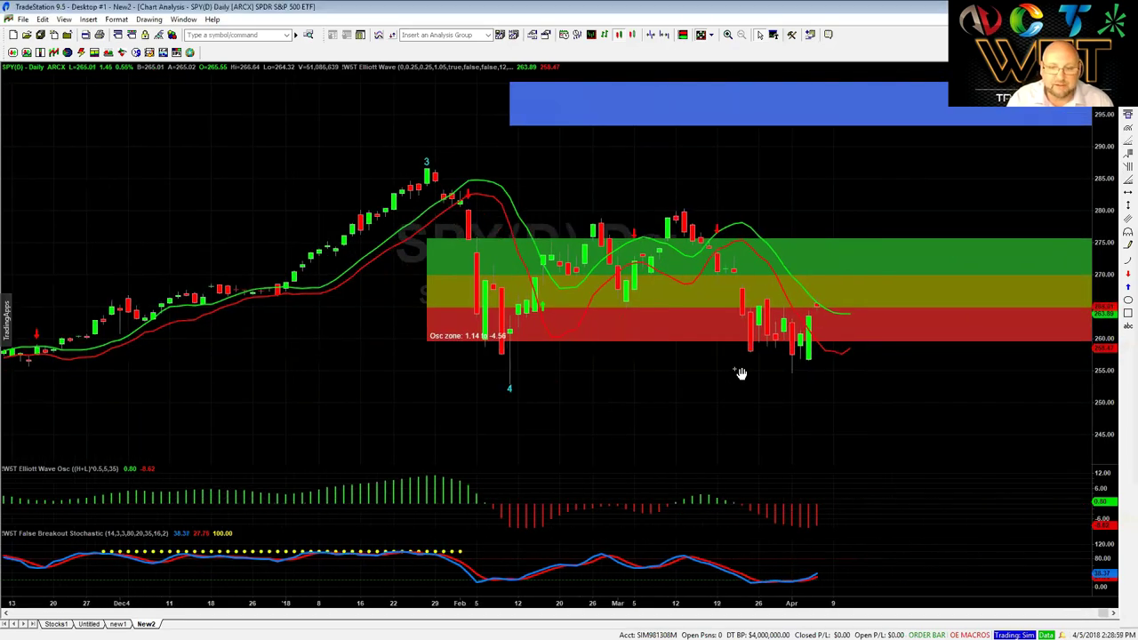
pyautogui.click(625, 387)
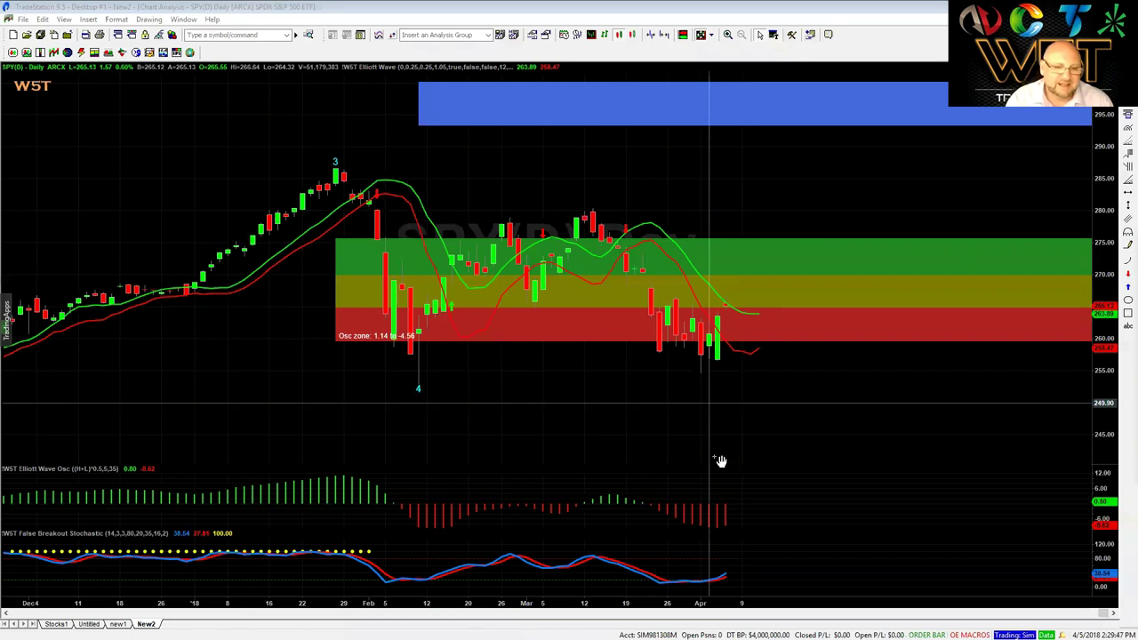
pyautogui.scroll(1, 719, 511)
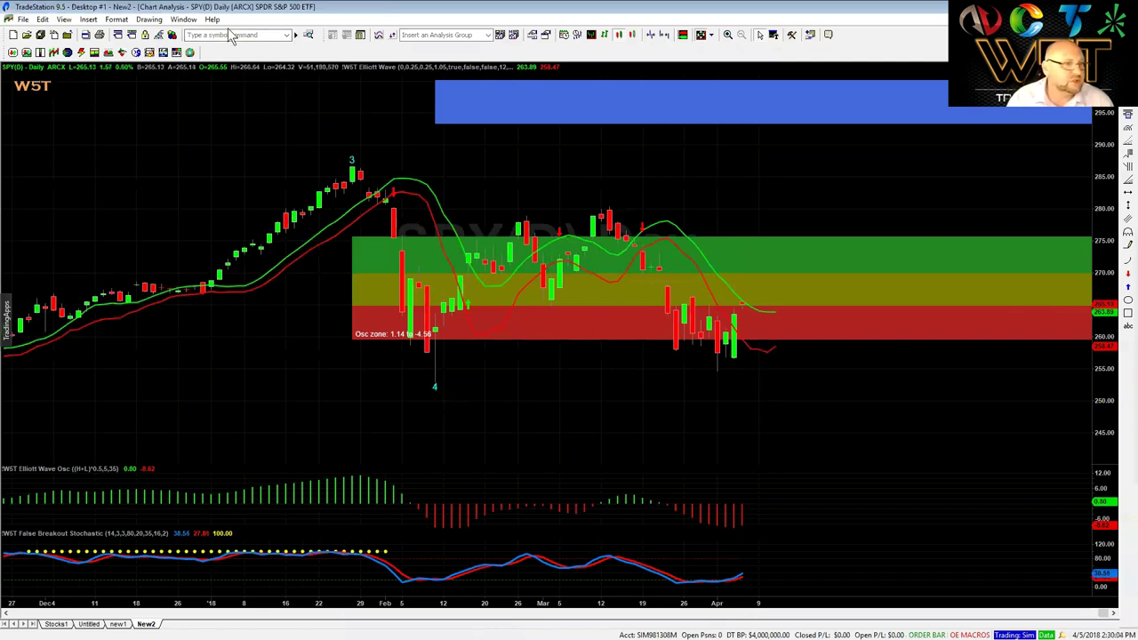
# Step: Change the SPY chart's interval to 60-minute bars with a range of 60 days back
pyautogui.rightClick(597, 188)
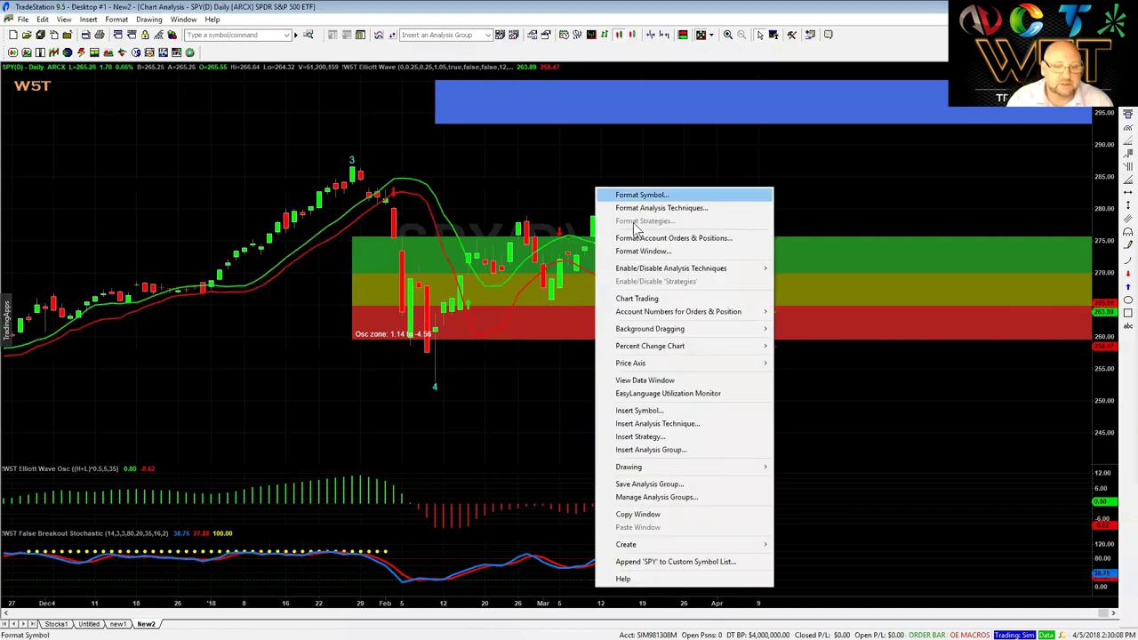
pyautogui.click(640, 196)
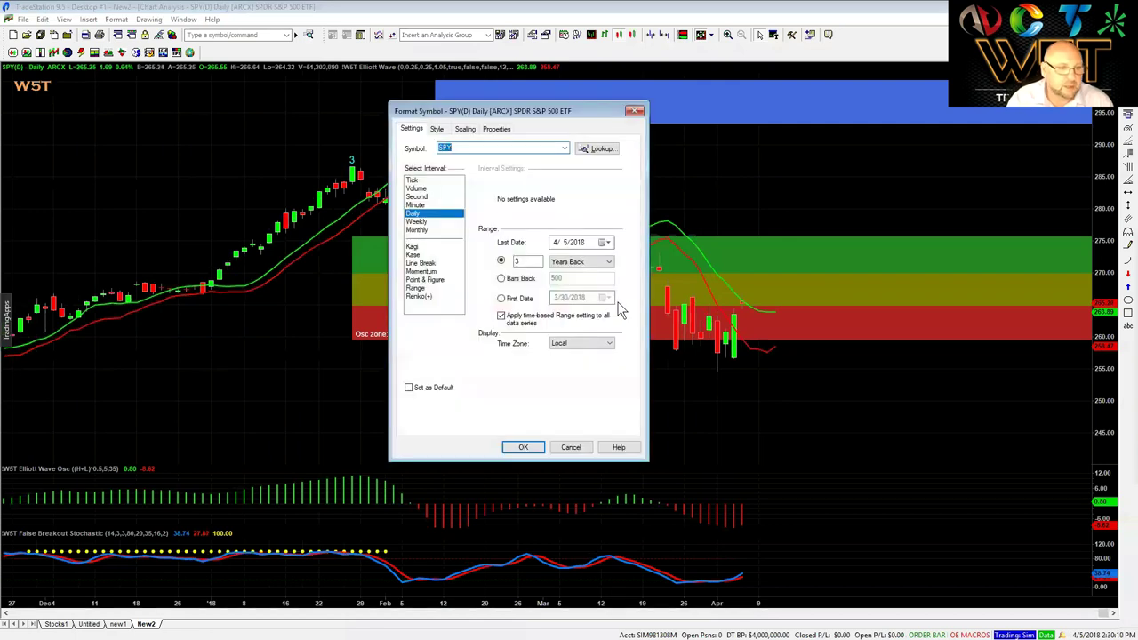
pyautogui.click(423, 205)
pyautogui.doubleClick(503, 185)
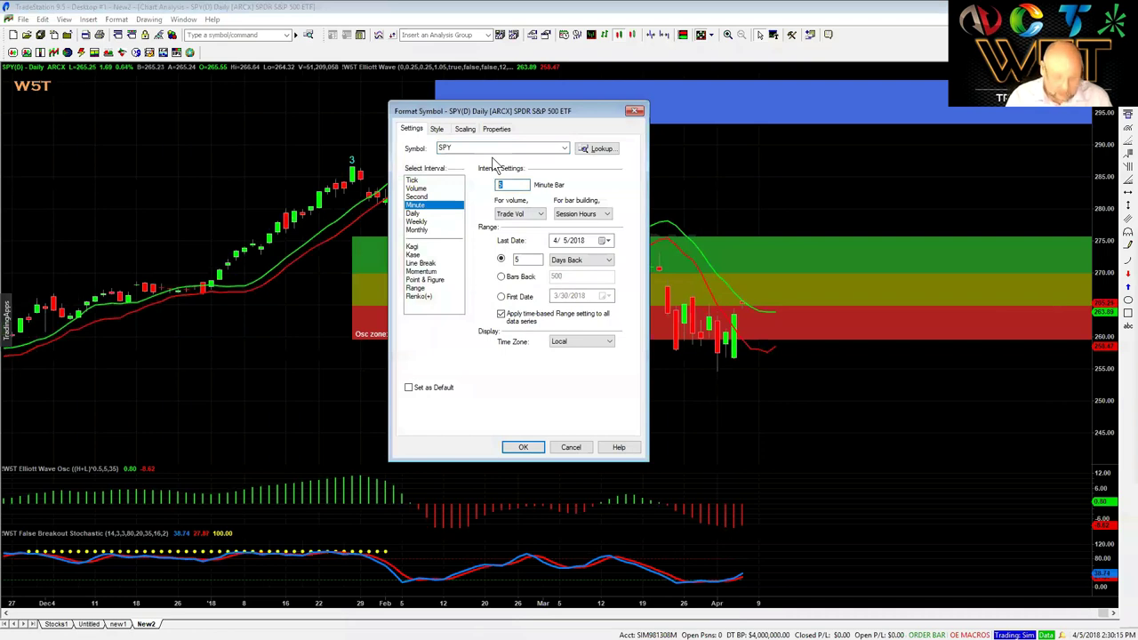
pyautogui.write('60')
pyautogui.click(525, 260)
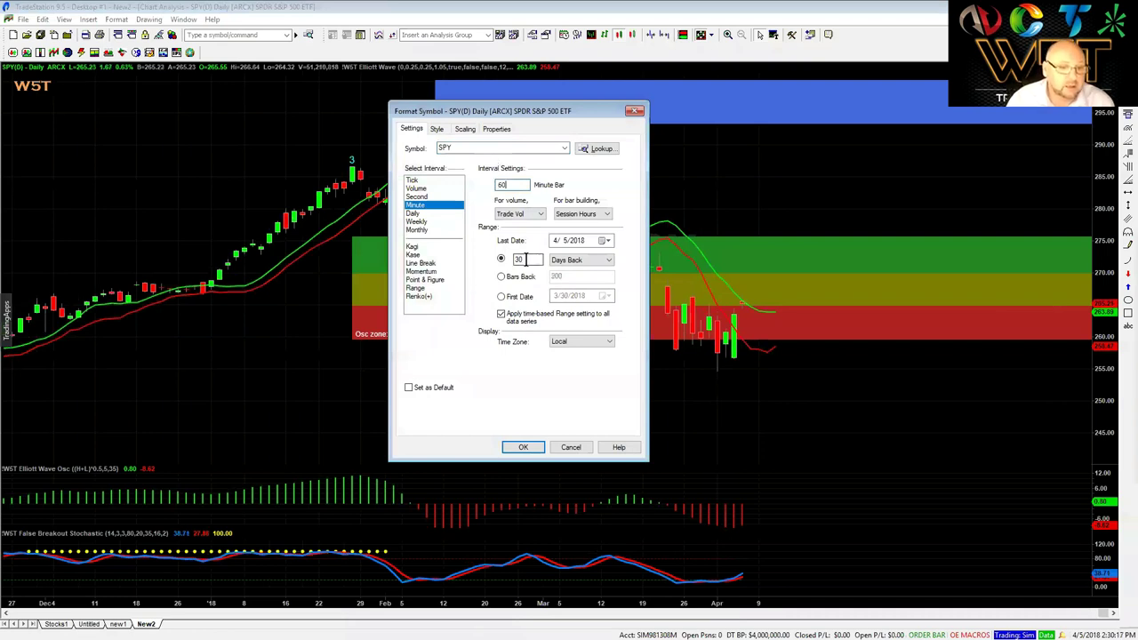
pyautogui.doubleClick(523, 259)
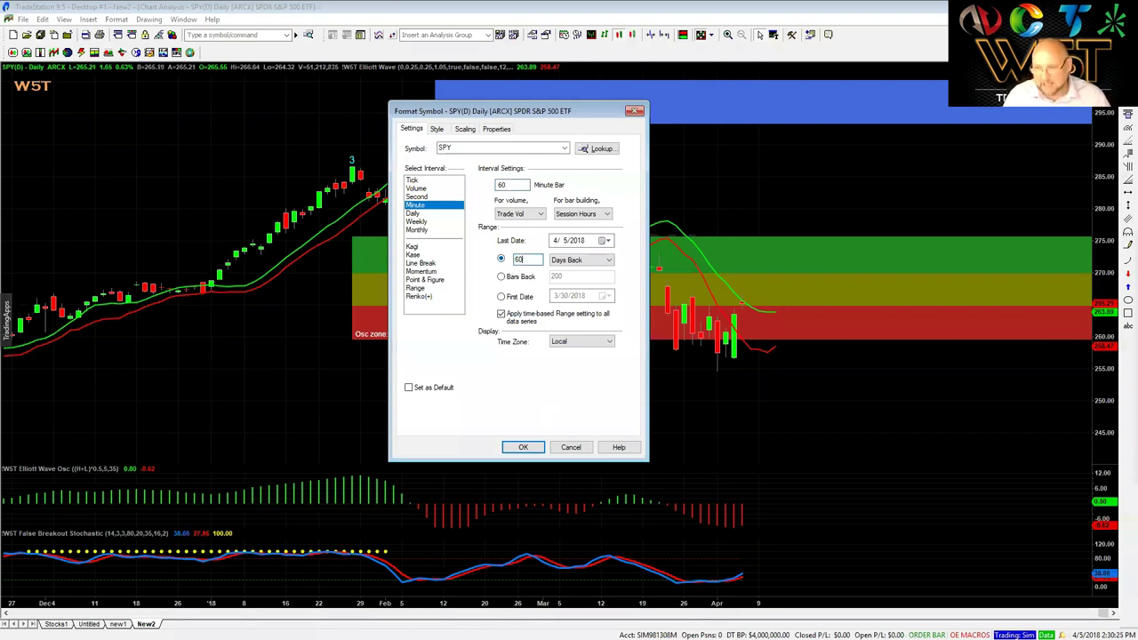
pyautogui.press('Return')
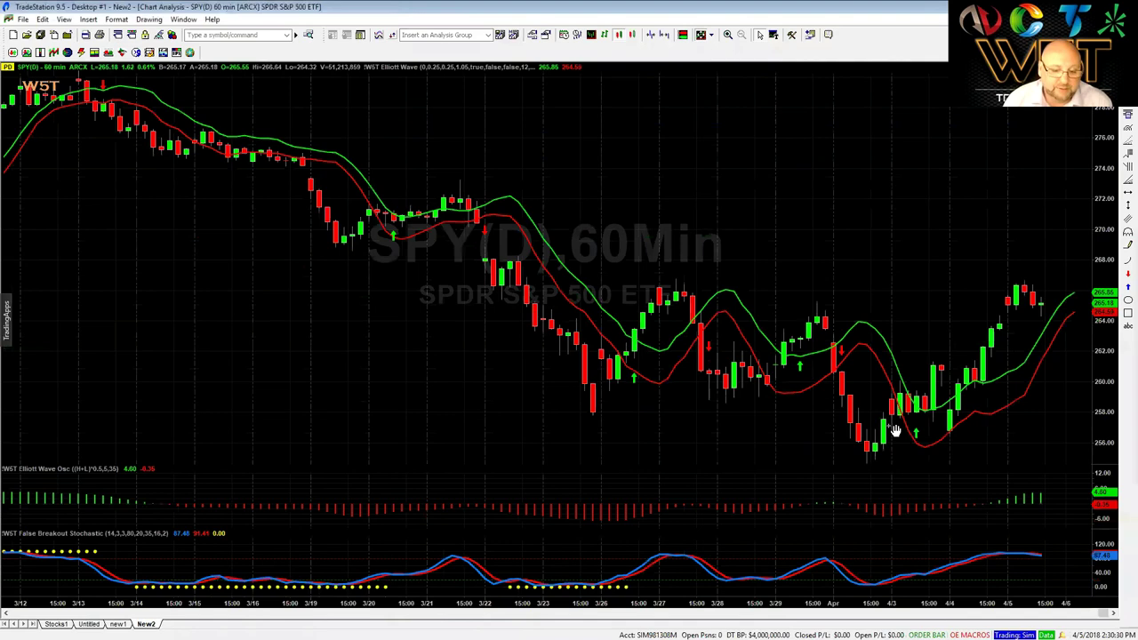
# Step: Draw a horizontal line across the SPY 60-minute chart at the early February low, about 253
pyautogui.moveTo(1059, 432); pyautogui.dragTo(867, 365)
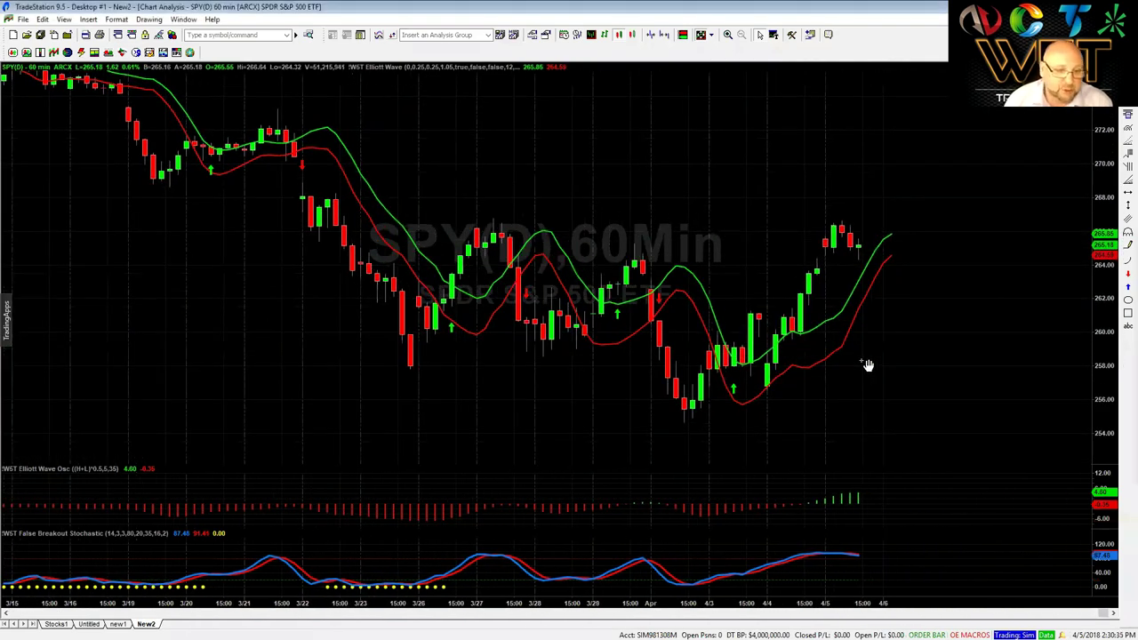
pyautogui.click(595, 533)
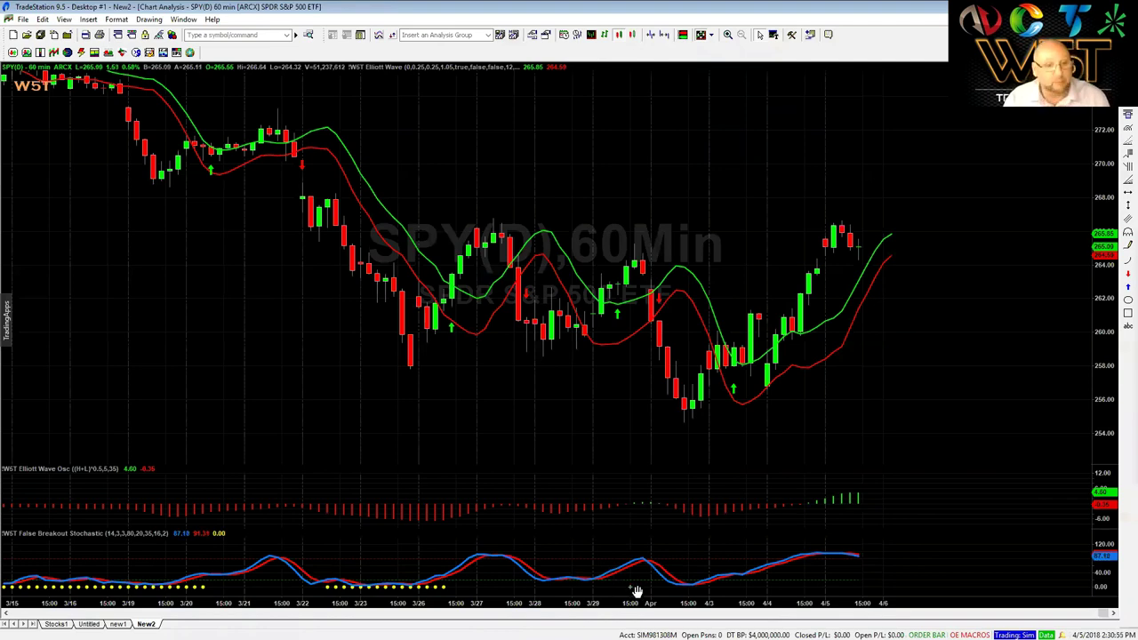
pyautogui.scroll(-3, 675, 441)
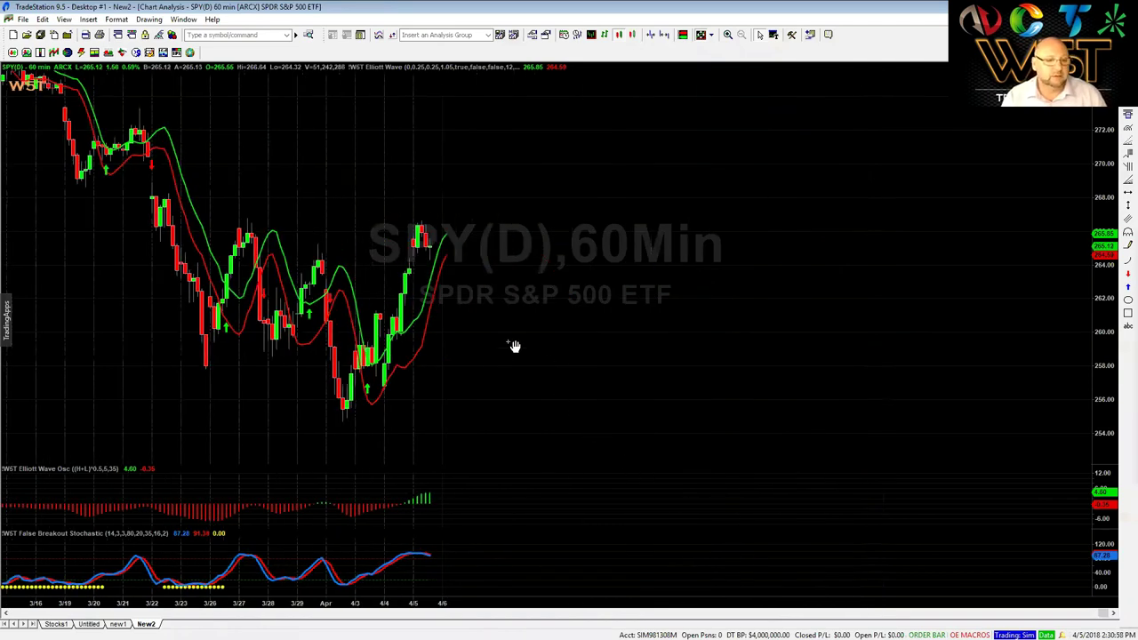
pyautogui.moveTo(696, 343); pyautogui.dragTo(1010, 267)
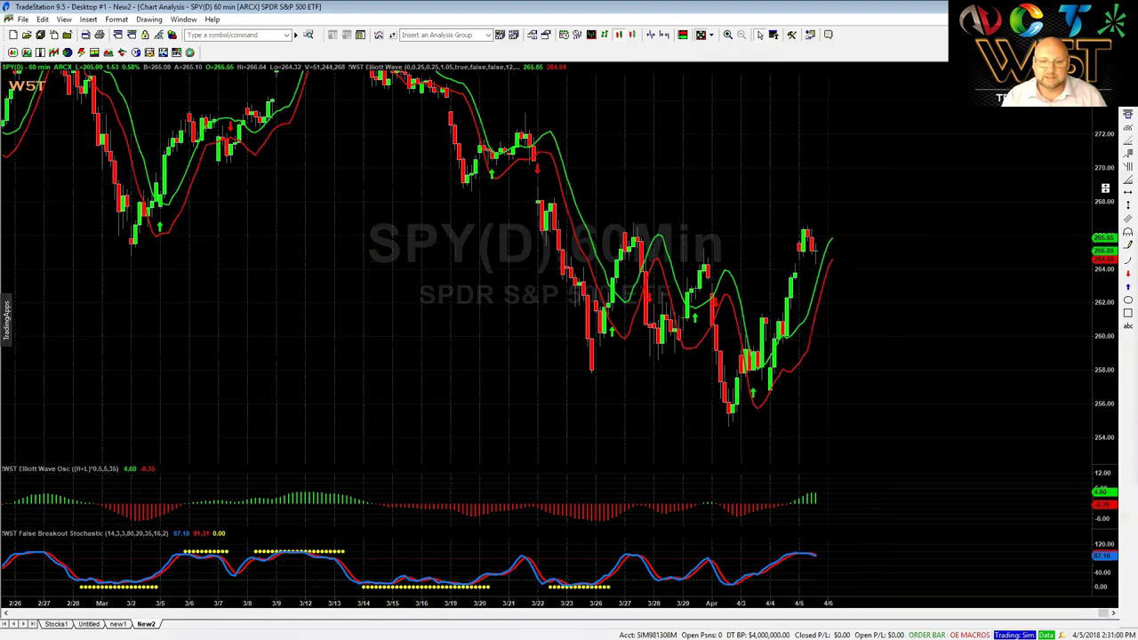
pyautogui.moveTo(1099, 206); pyautogui.dragTo(1098, 336)
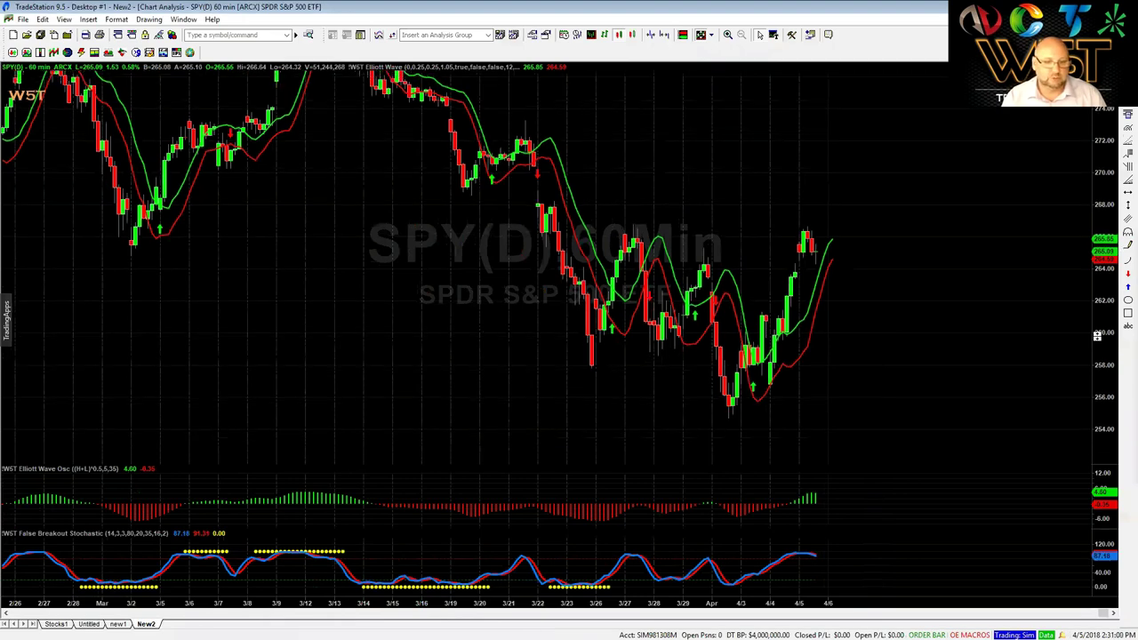
pyautogui.scroll(-2, 610, 437)
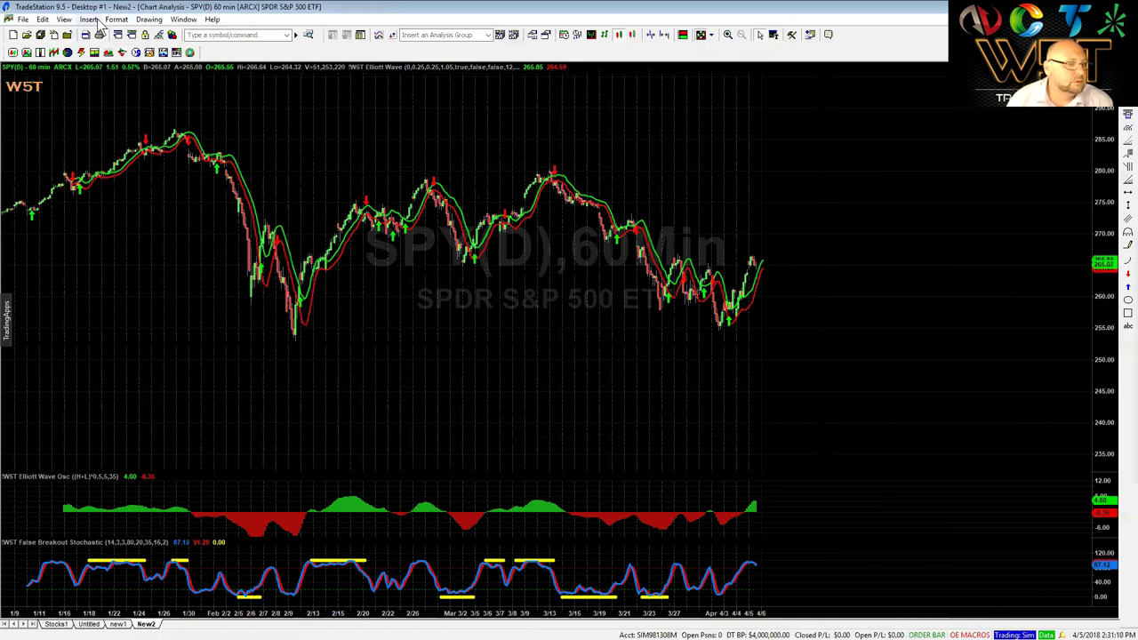
pyautogui.click(149, 19)
pyautogui.click(179, 137)
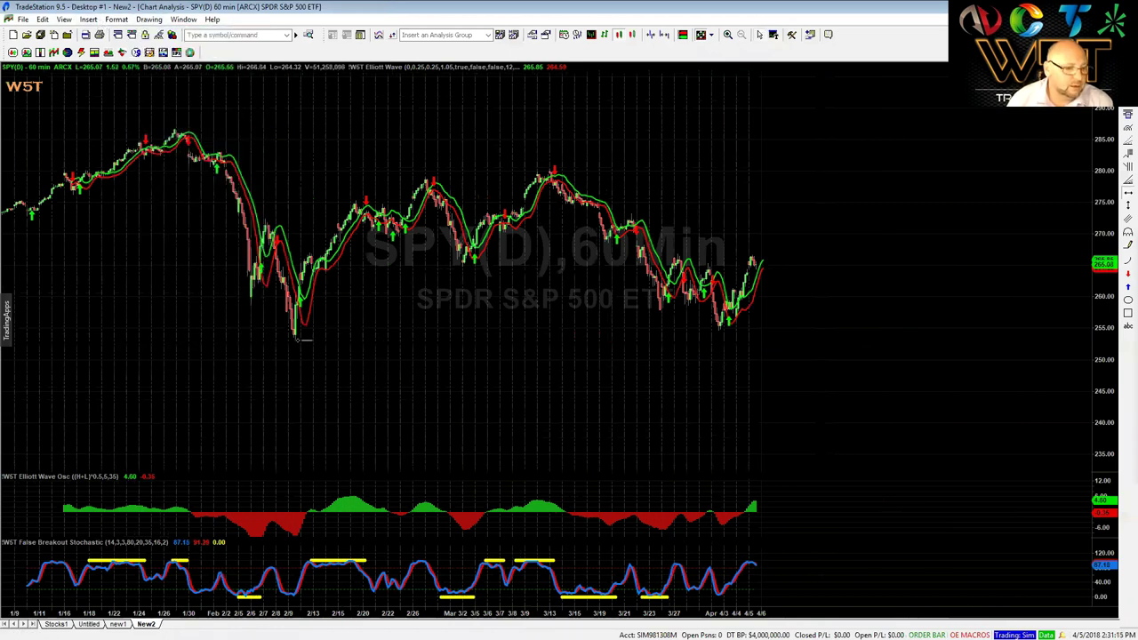
pyautogui.click(298, 339)
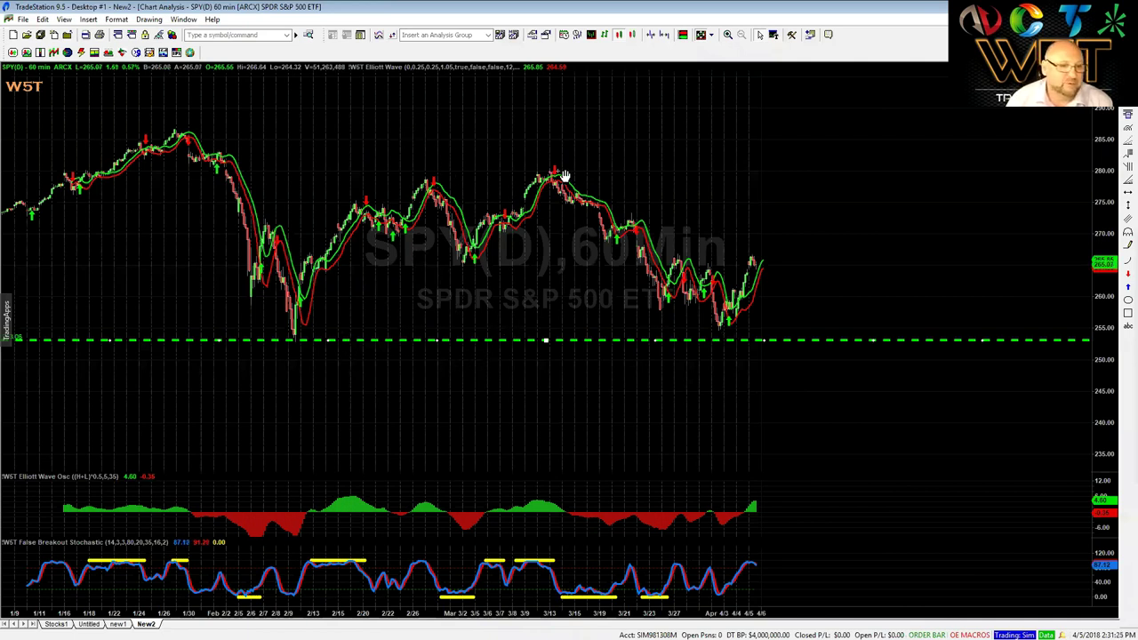
# Step: Draw a second horizontal line on the SPY 60-minute chart at the late February high, about 279
pyautogui.click(150, 19)
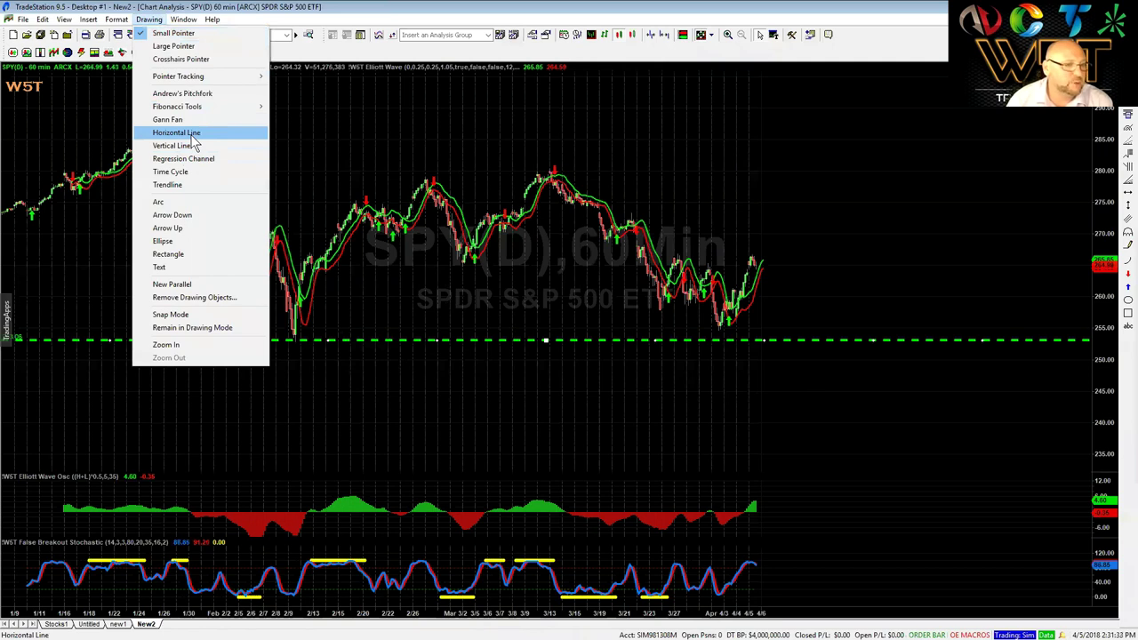
pyautogui.click(190, 133)
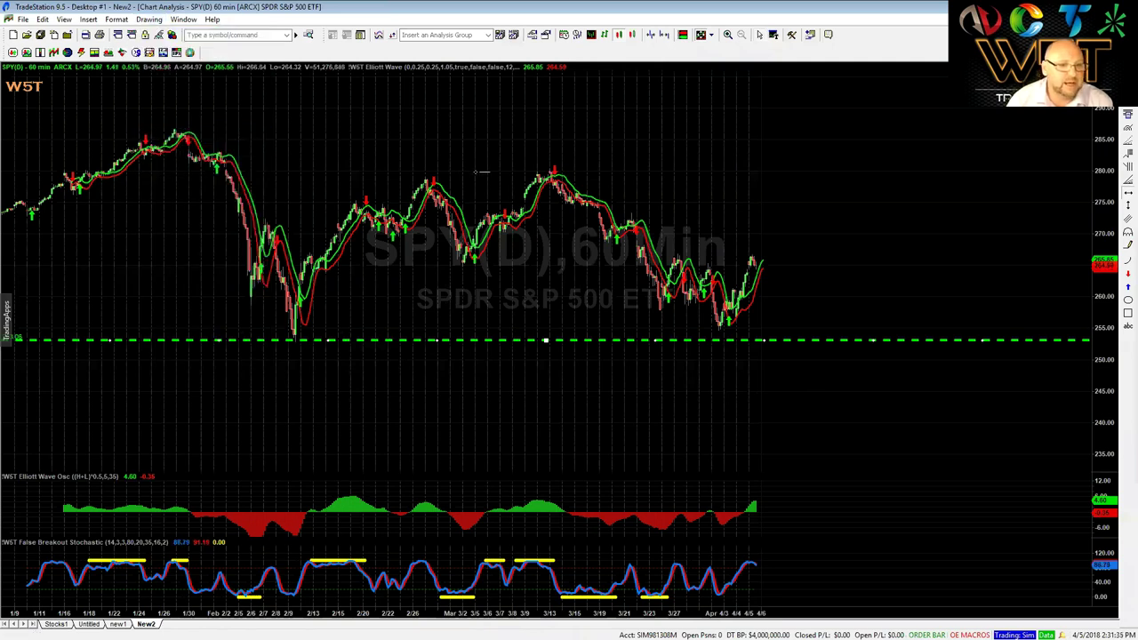
pyautogui.click(434, 177)
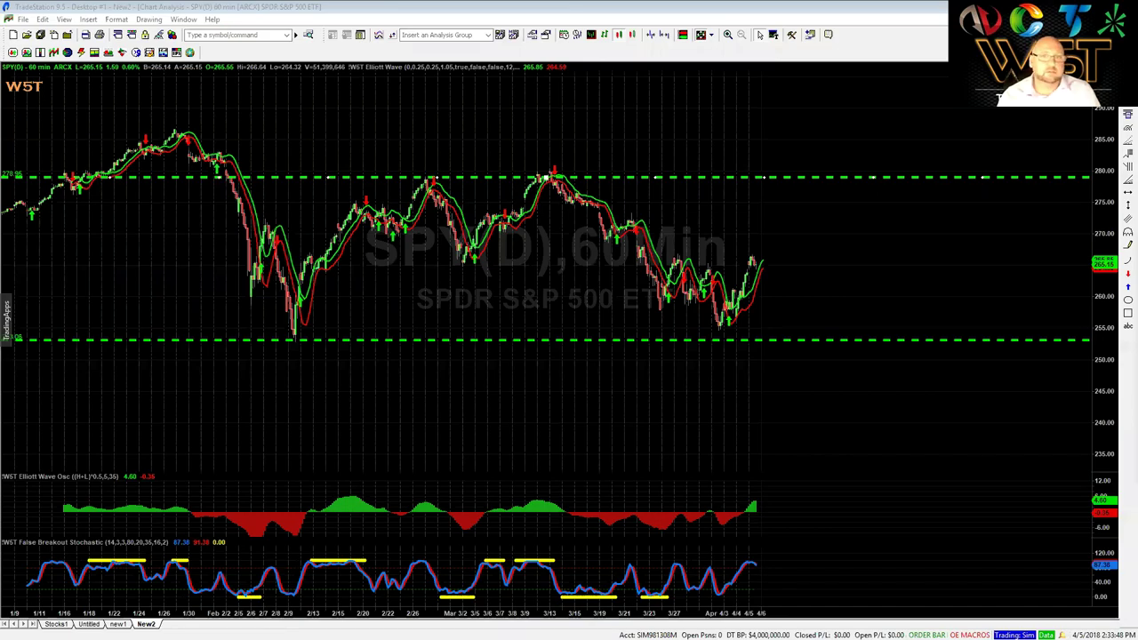
# Step: Switch to the browser and copy the web address of the wave5trade-store page
pyautogui.scroll(-2, 426, 286)
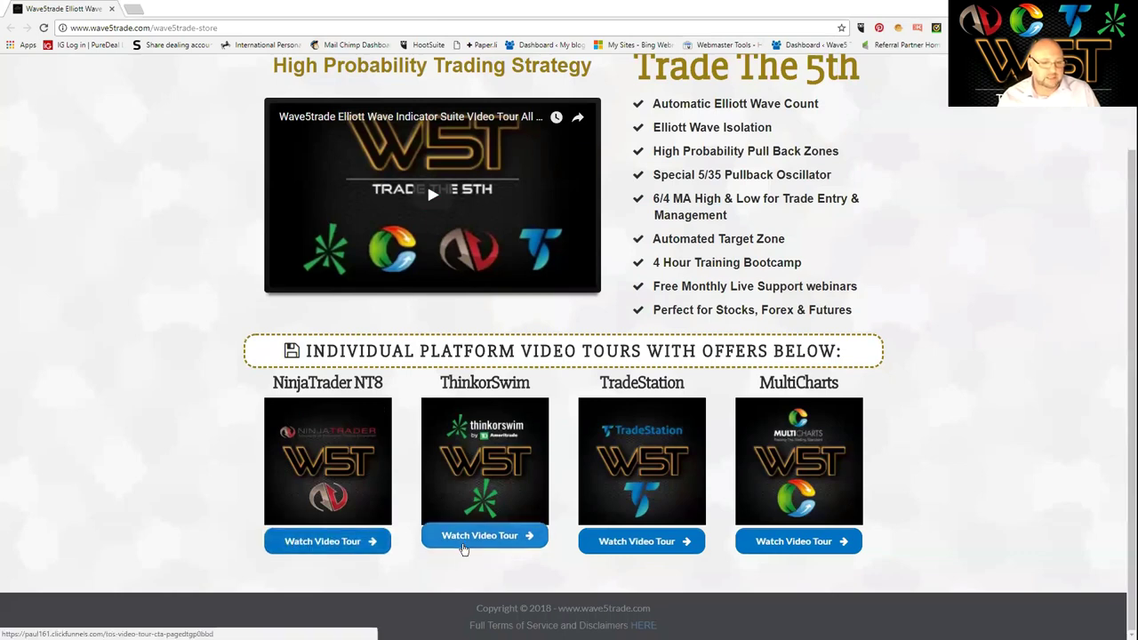
pyautogui.click(601, 537)
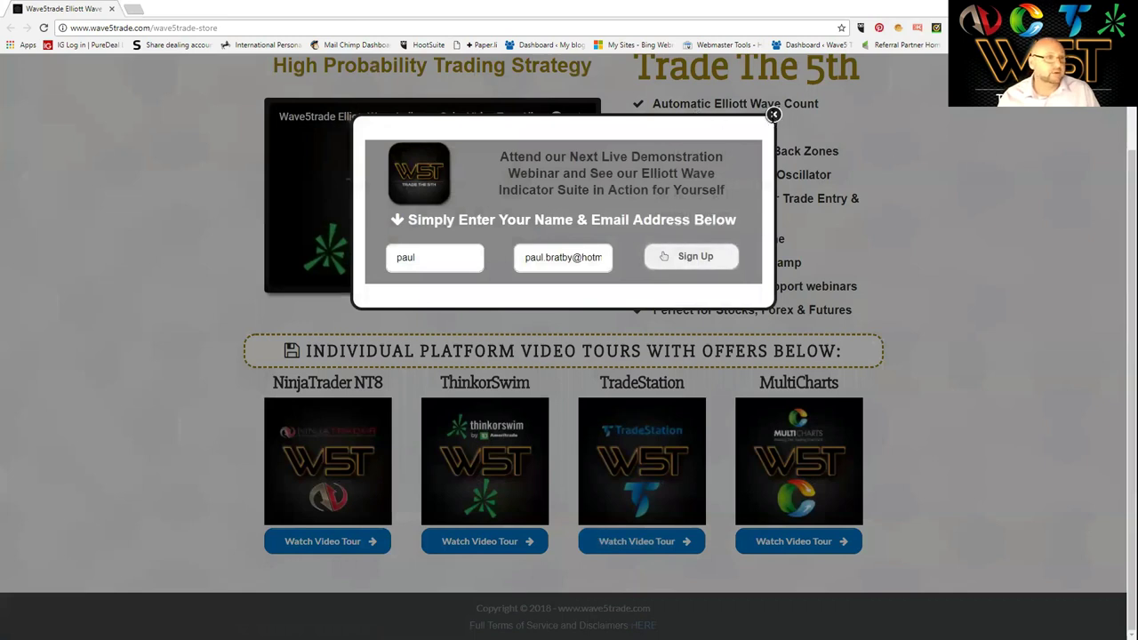
pyautogui.moveTo(218, 27); pyautogui.dragTo(73, 27)
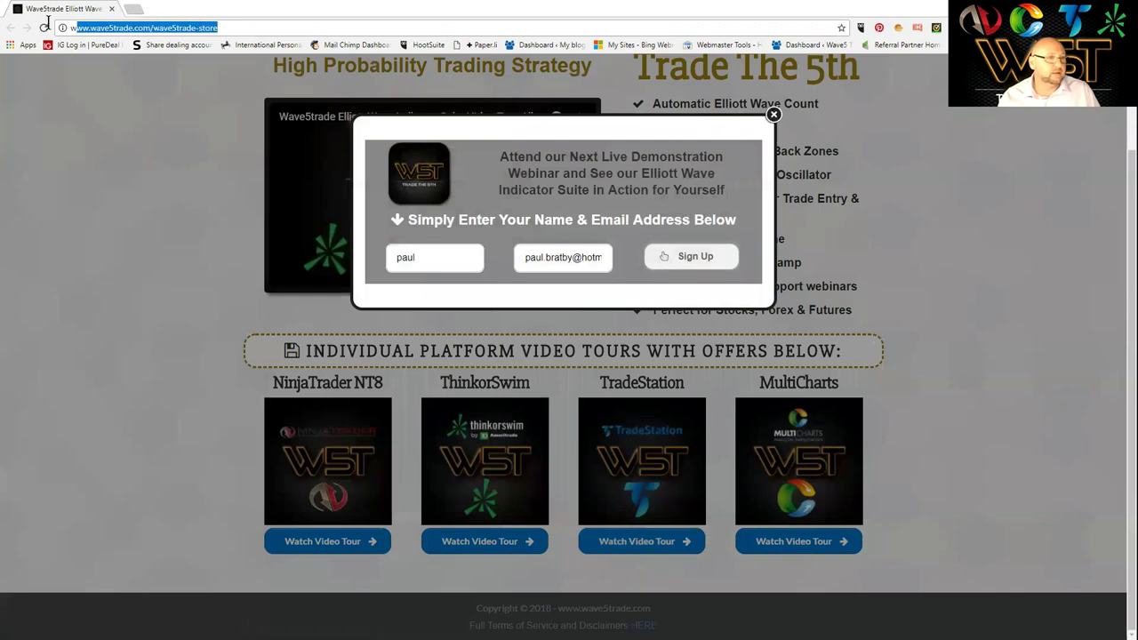
pyautogui.rightClick(85, 29)
pyautogui.click(108, 71)
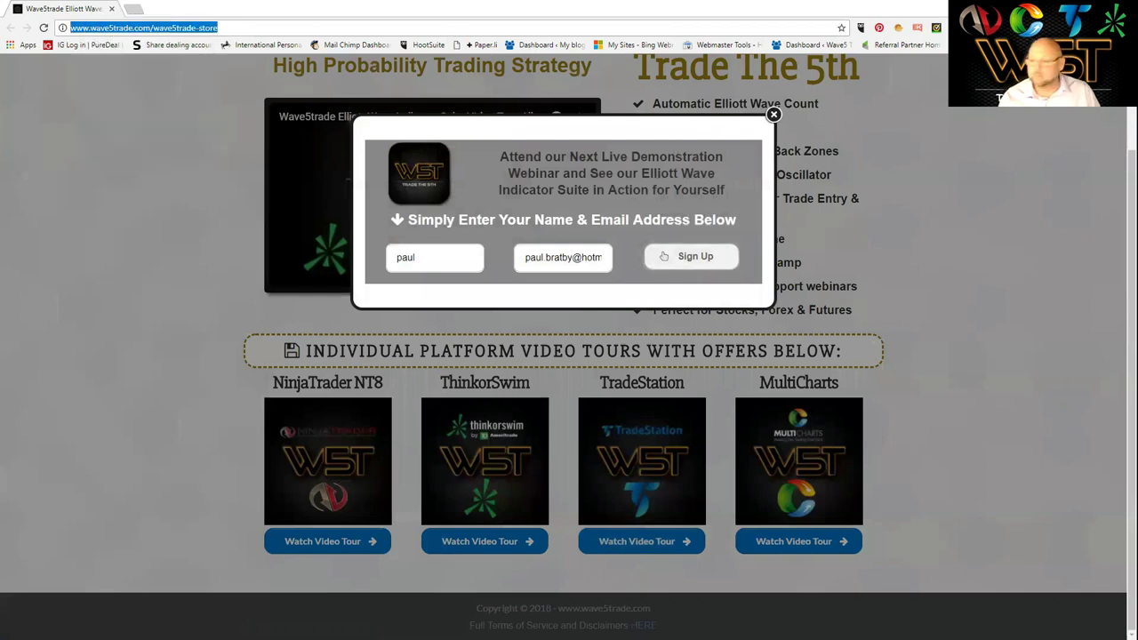
pyautogui.click(663, 257)
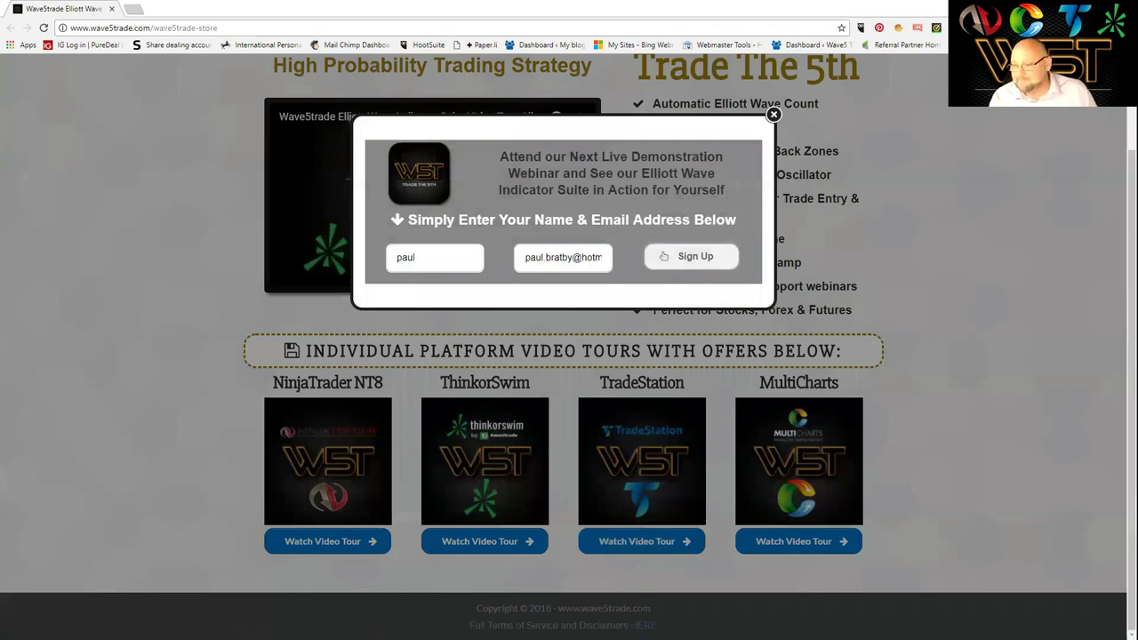
# Step: Dismiss the webinar sign-up pop-up and open the order form for the Elliott Wave Indicator Suite through the ThinkorSwim video tour
pyautogui.click(773, 116)
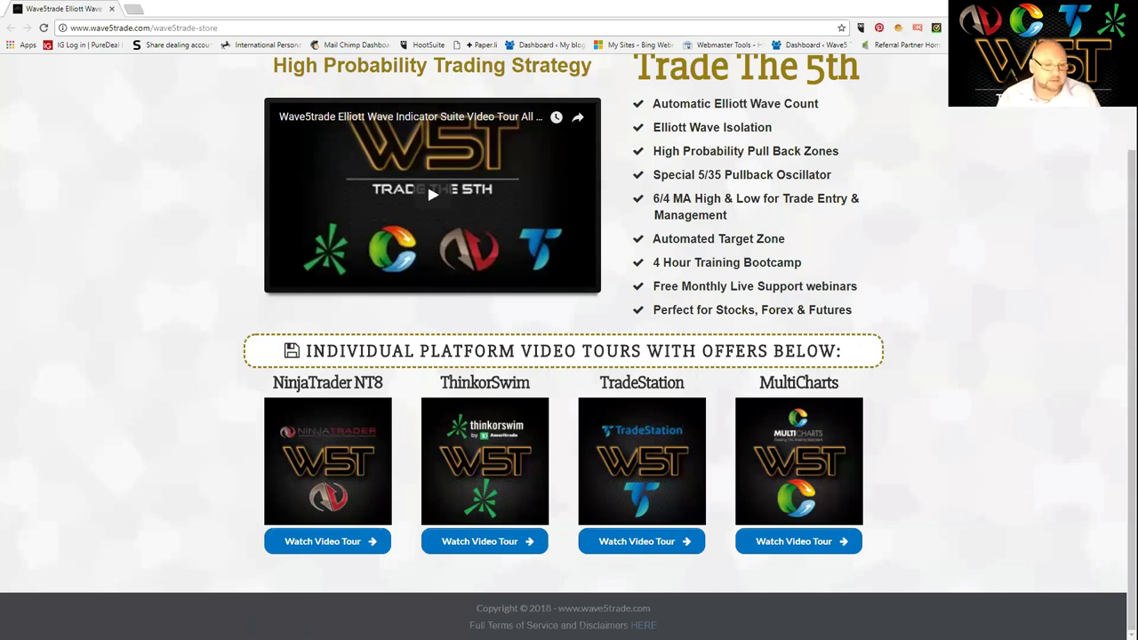
pyautogui.click(503, 549)
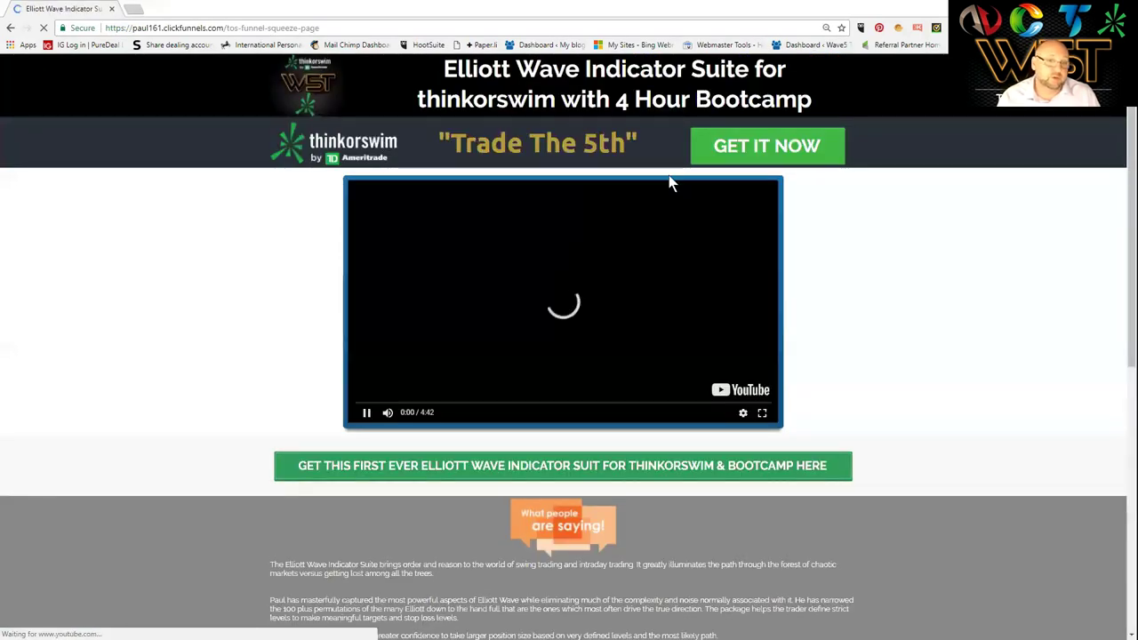
pyautogui.click(771, 150)
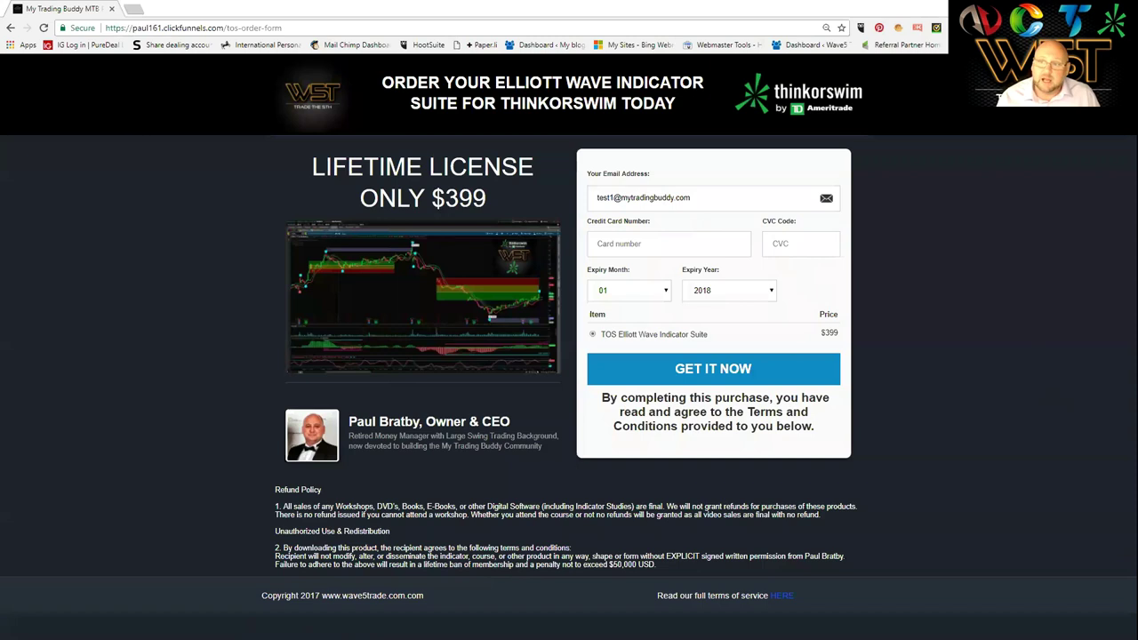
# Step: Load wave5trade.com in a new browser tab and go to the W5T Stocks Scanner Membership page
pyautogui.click(135, 9)
pyautogui.write('wa')
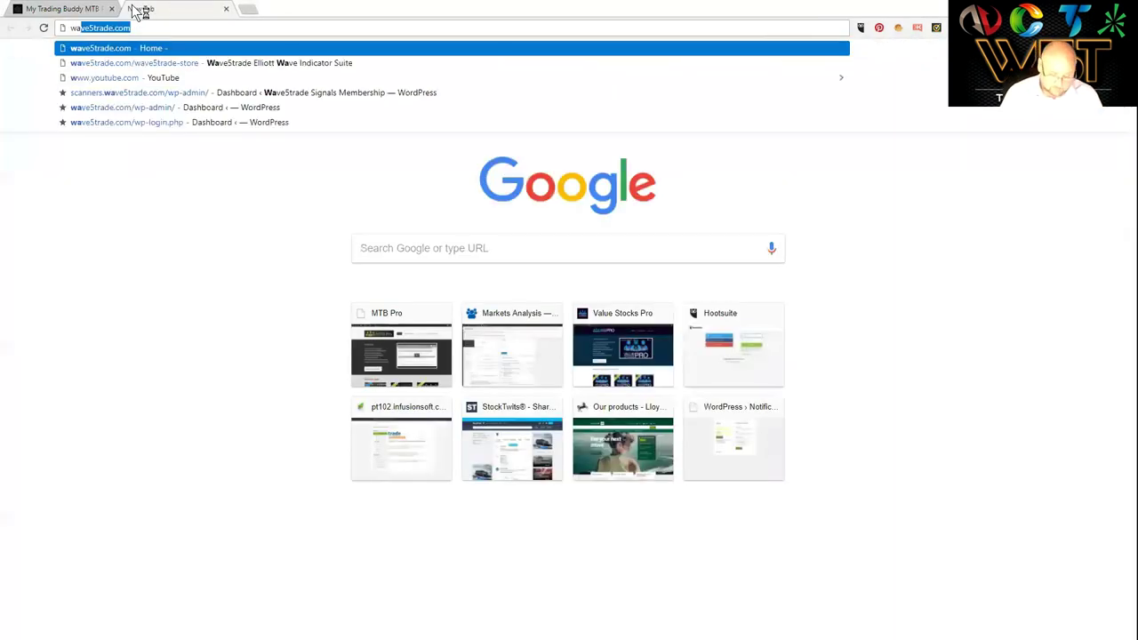
pyautogui.press('Return')
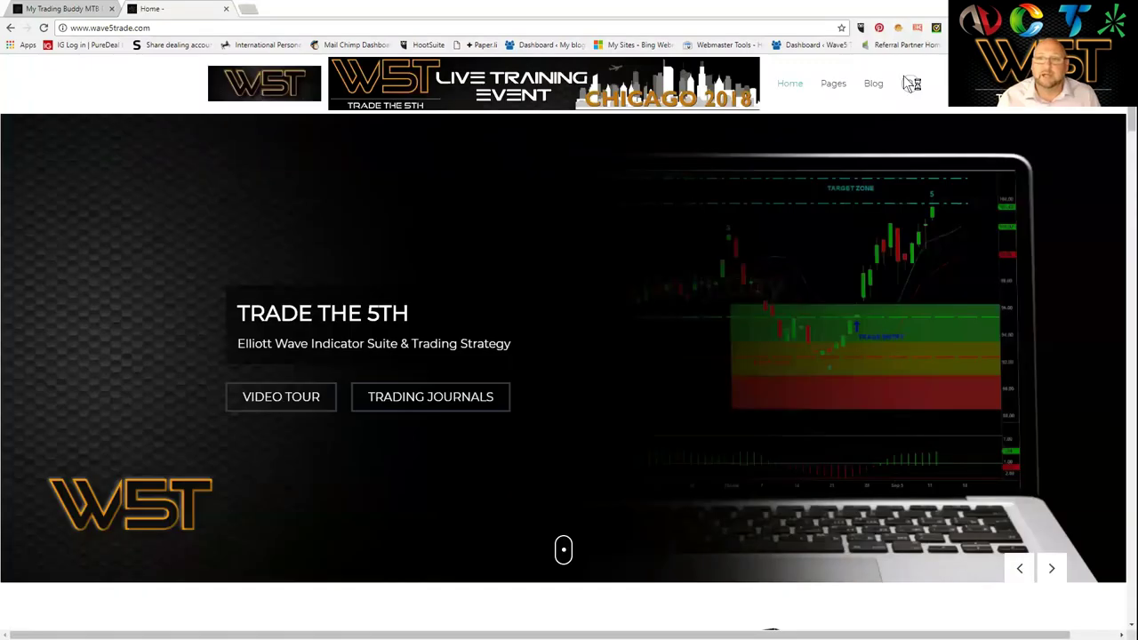
pyautogui.moveTo(832, 83)
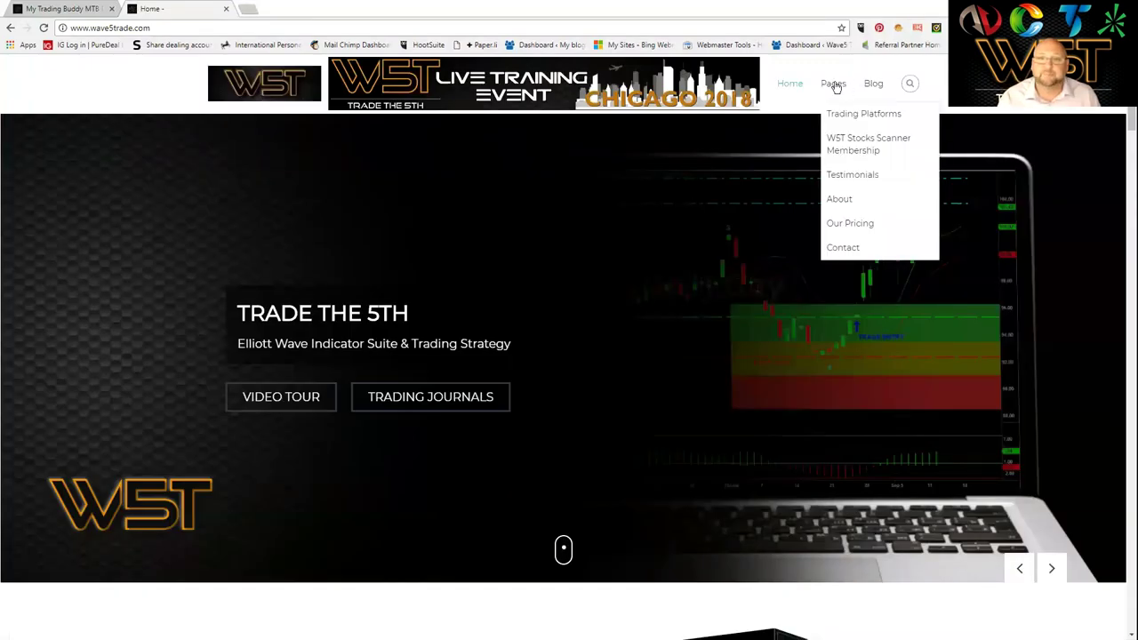
pyautogui.click(847, 144)
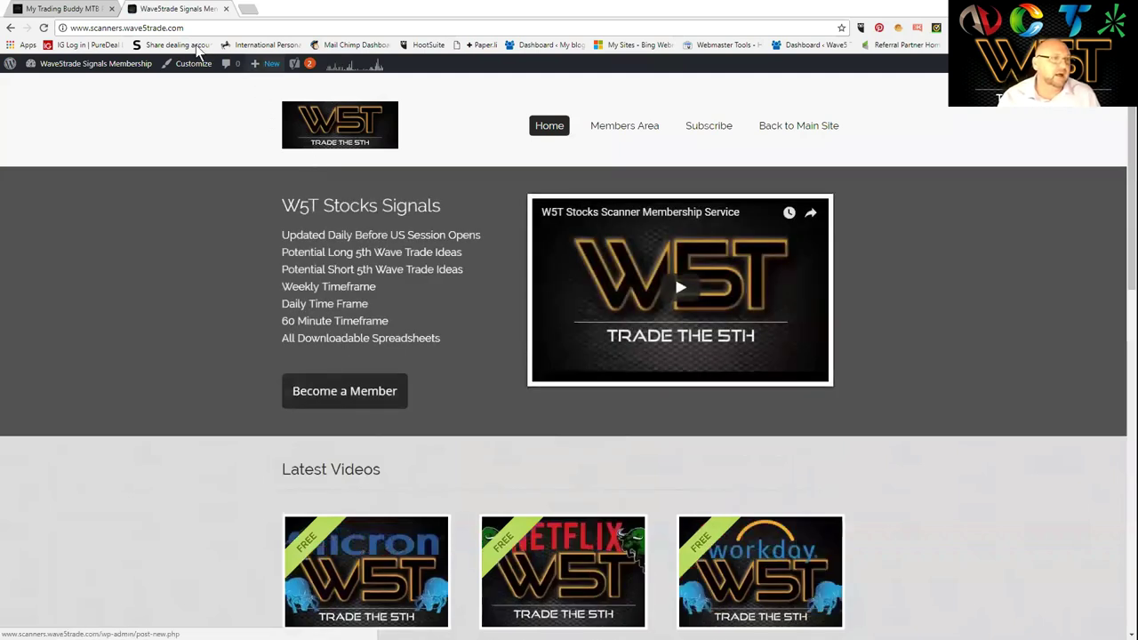
pyautogui.click(178, 27)
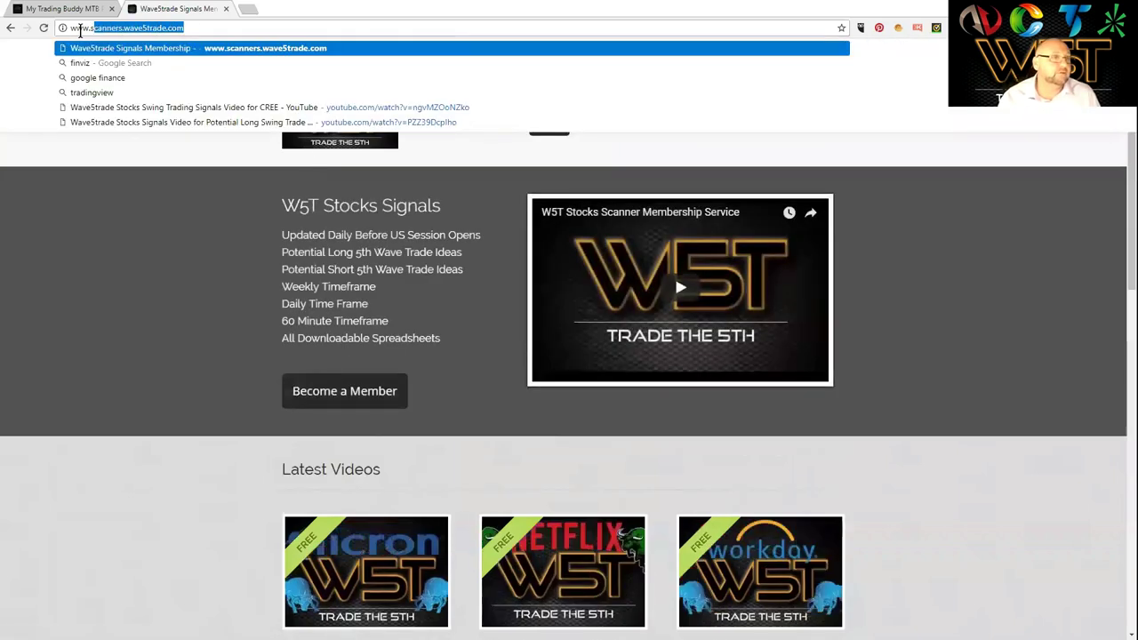
pyautogui.rightClick(135, 30)
pyautogui.click(164, 73)
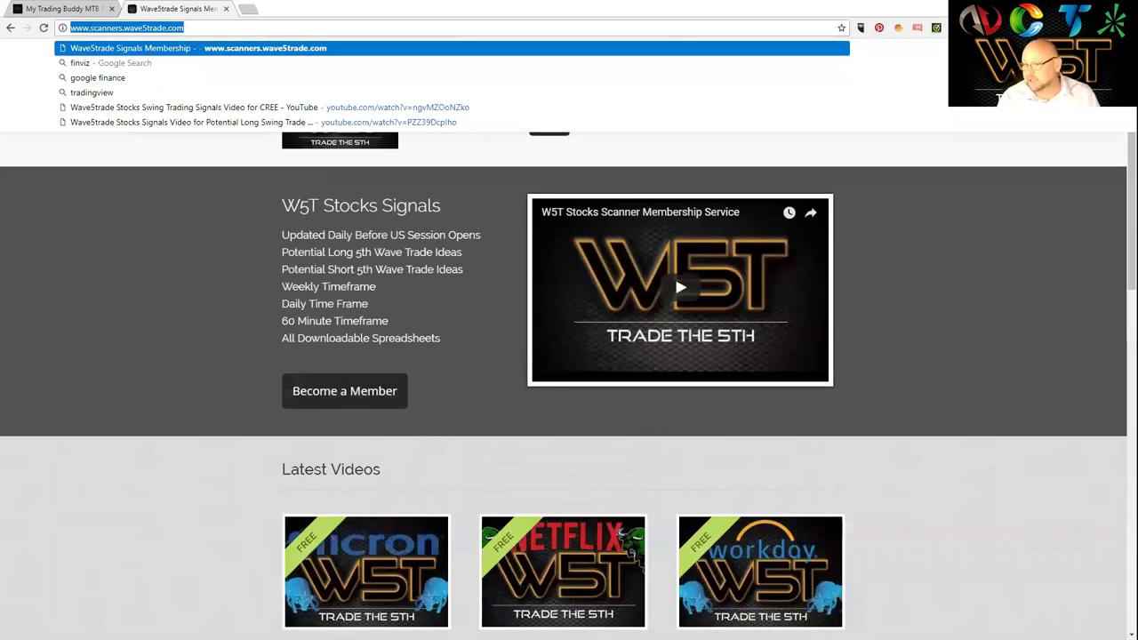
pyautogui.press('Escape')
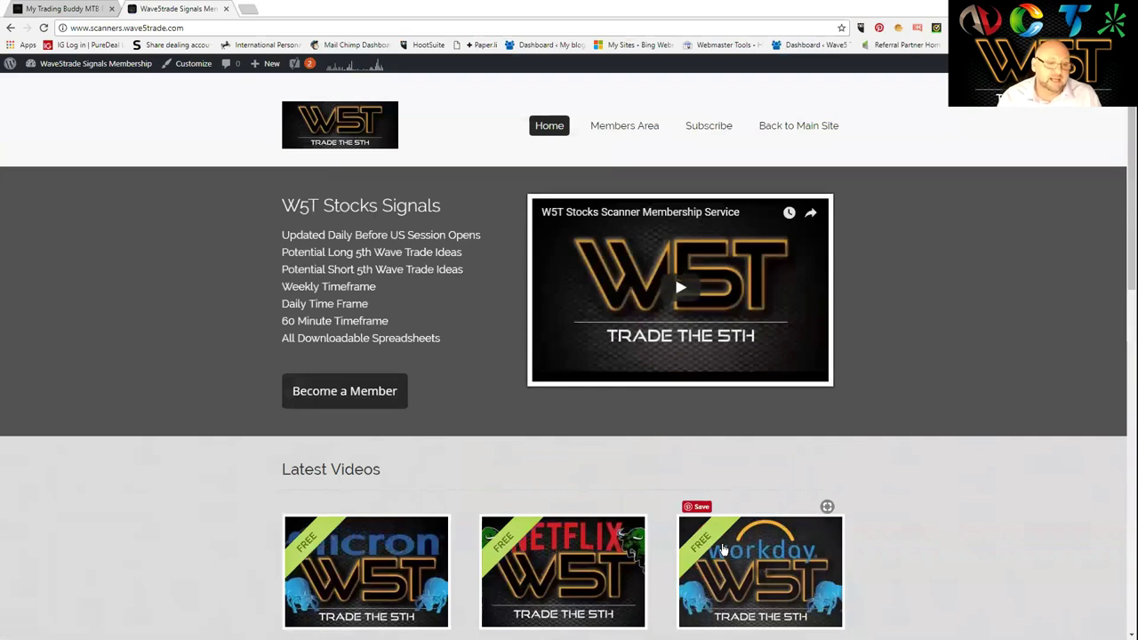
# Step: Download the 05 April spreadsheet of potential long trades from the Members Area and open it in Excel
pyautogui.scroll(-3, 723, 551)
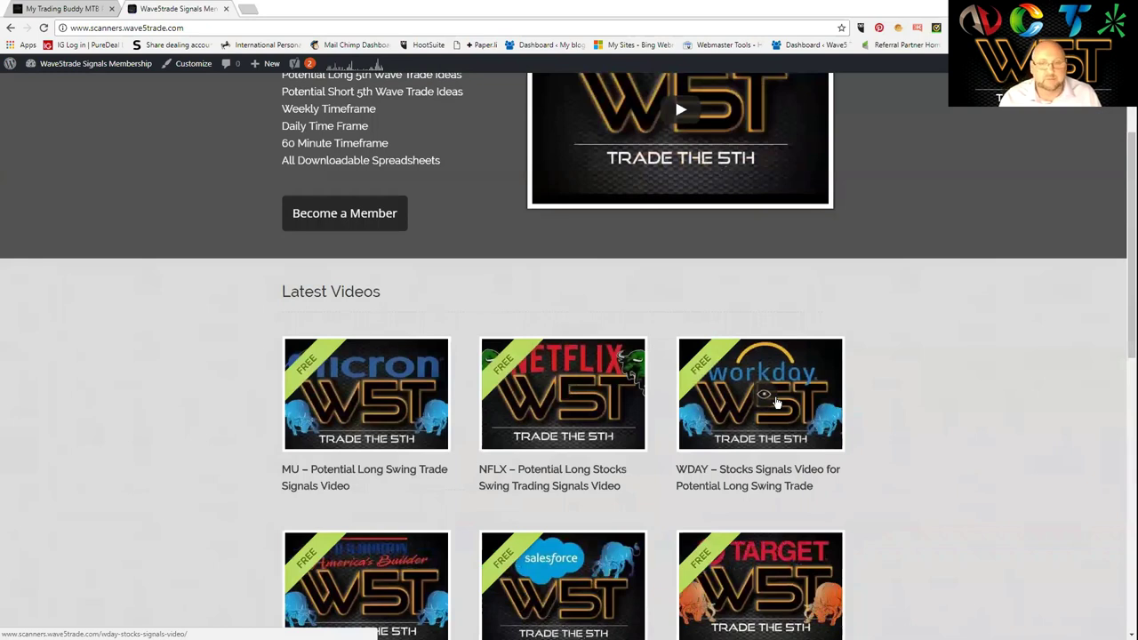
pyautogui.scroll(3, 776, 403)
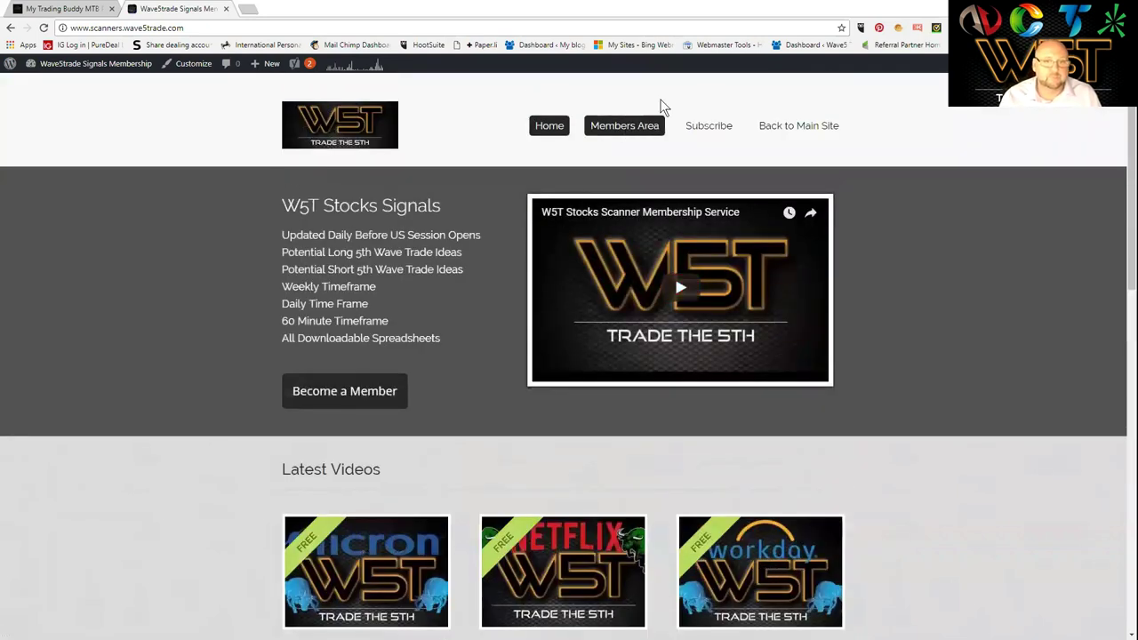
pyautogui.click(647, 125)
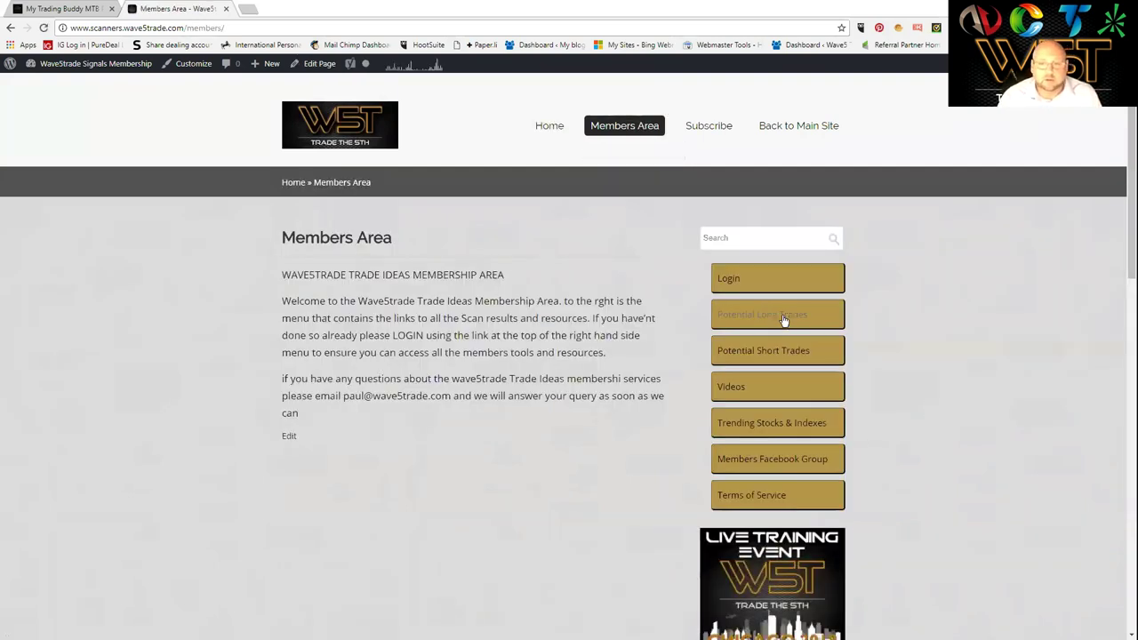
pyautogui.click(788, 324)
pyautogui.scroll(-2, 540, 344)
pyautogui.click(519, 349)
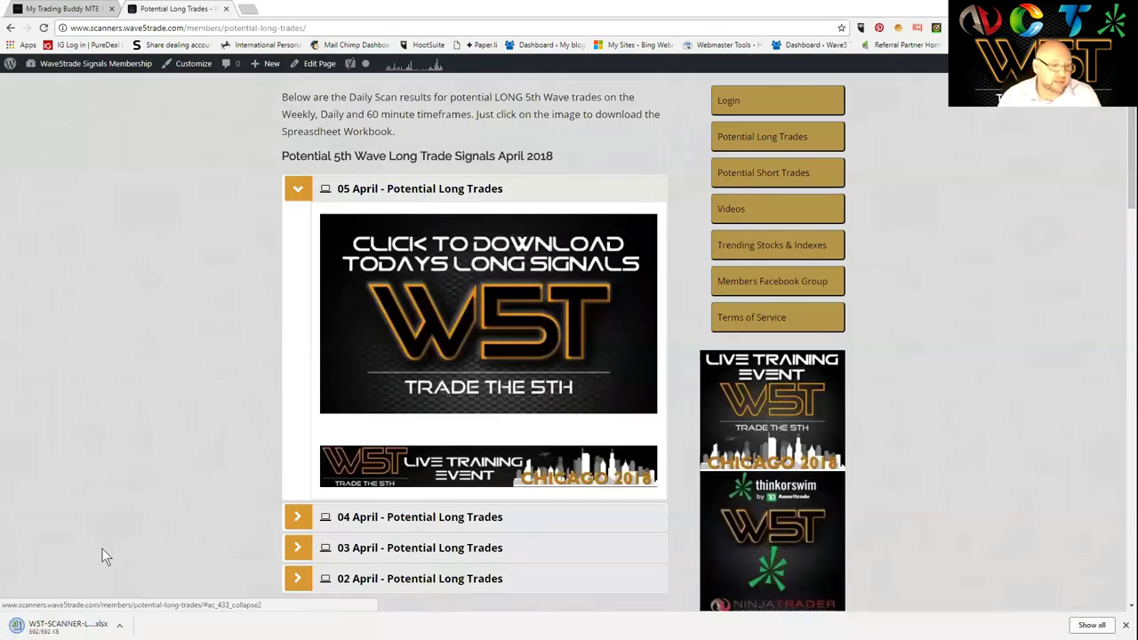
pyautogui.click(62, 625)
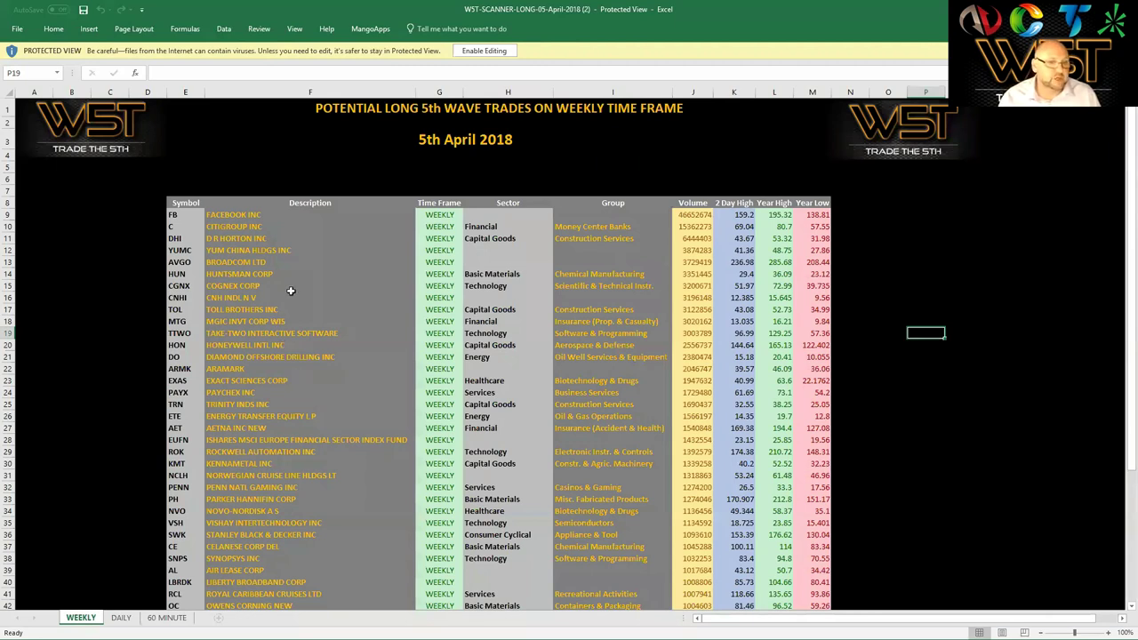
# Step: Review the WEEKLY, DAILY and 60 MINUTE sheets of the long scanner workbook and switch back to the browser
pyautogui.scroll(-8, 312, 281)
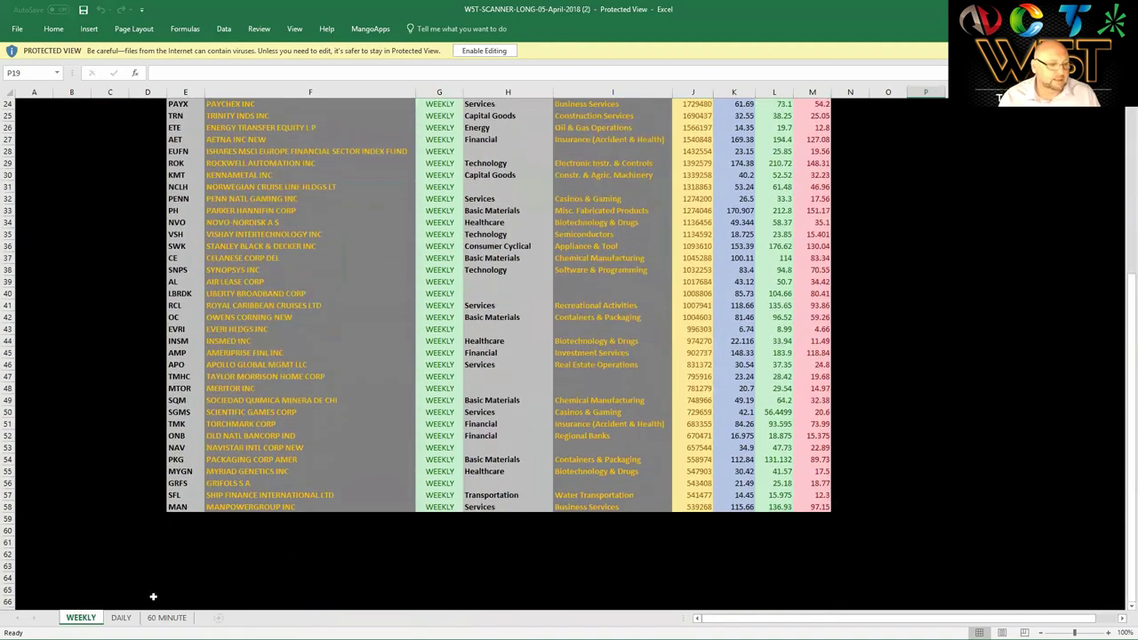
pyautogui.scroll(8, 152, 596)
pyautogui.click(121, 617)
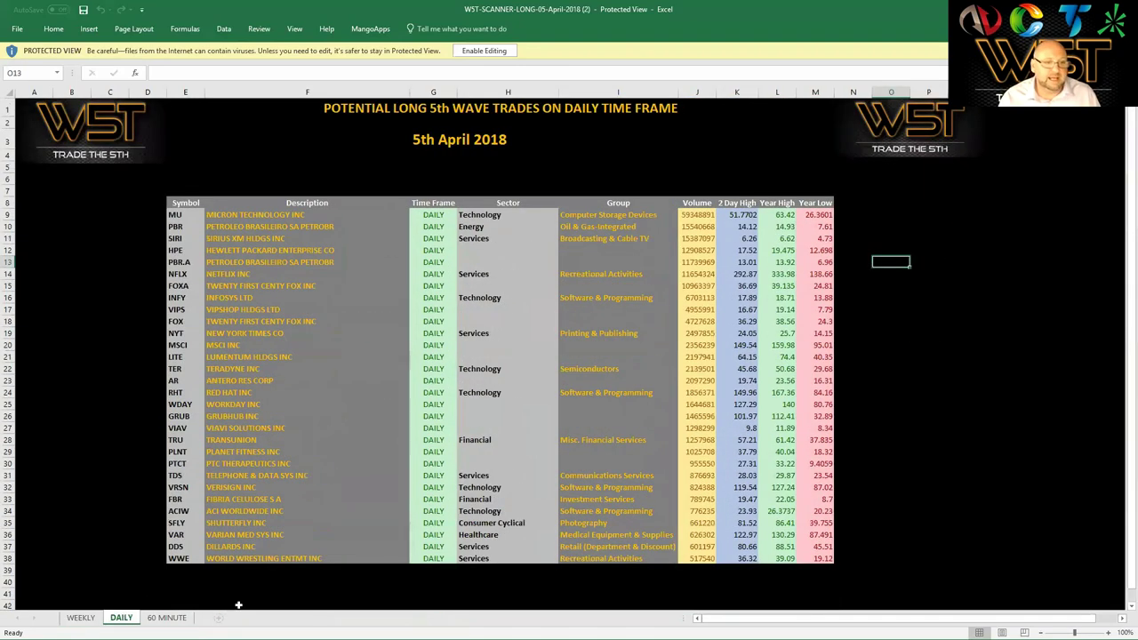
pyautogui.click(169, 617)
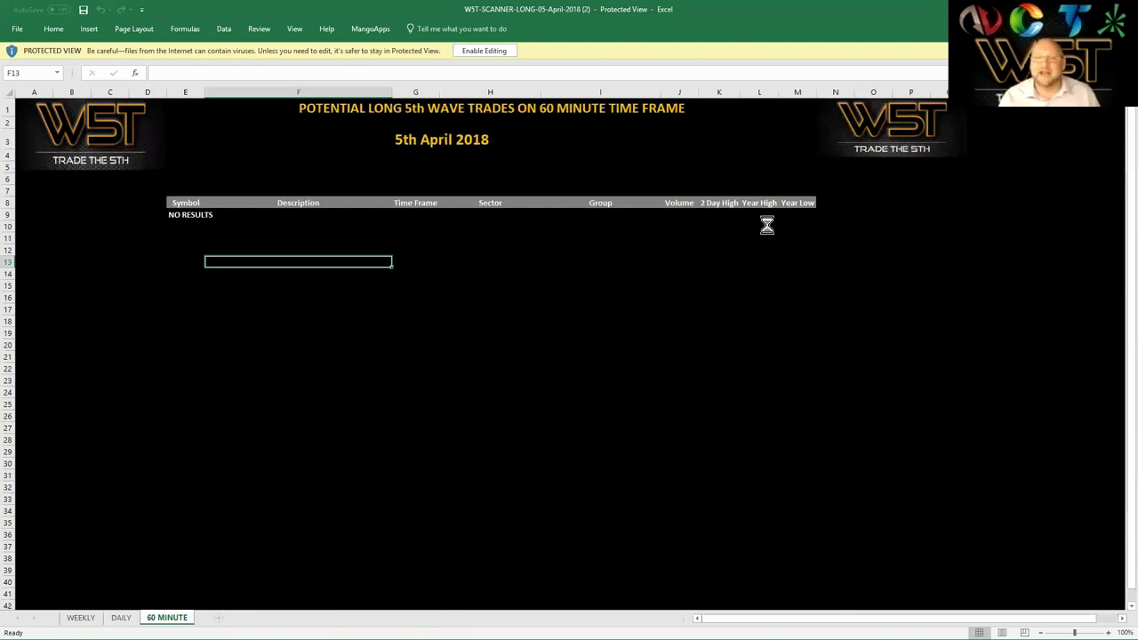
pyautogui.hotkey('alt', 'Tab')
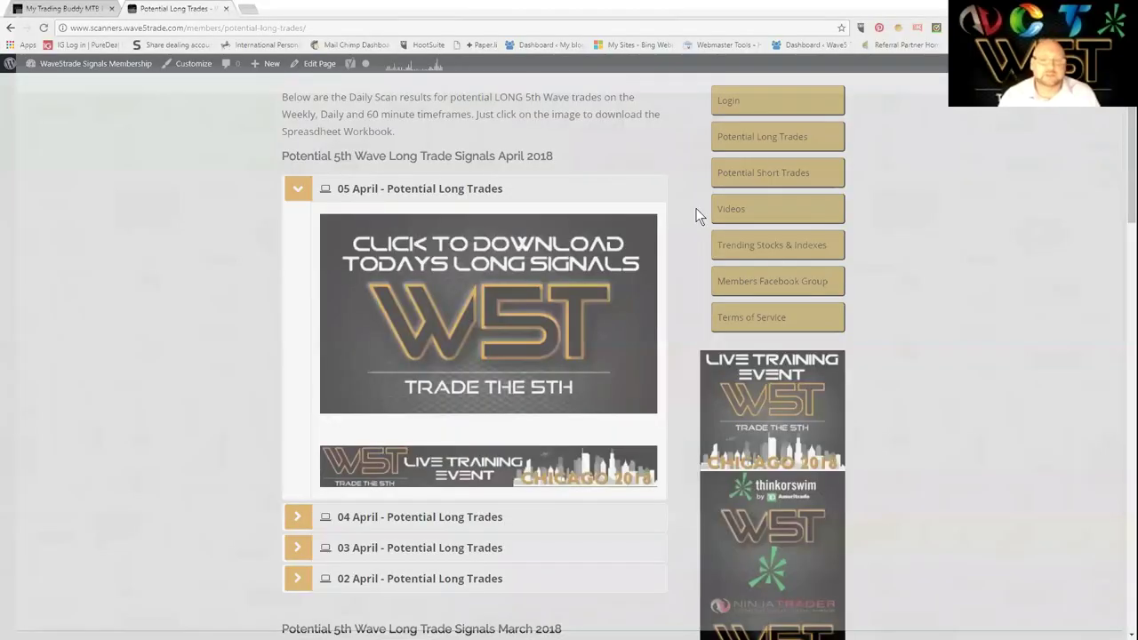
# Step: Open the members' Facebook group, review the recent setup posts, and view the ES trade chart photo full size
pyautogui.click(771, 280)
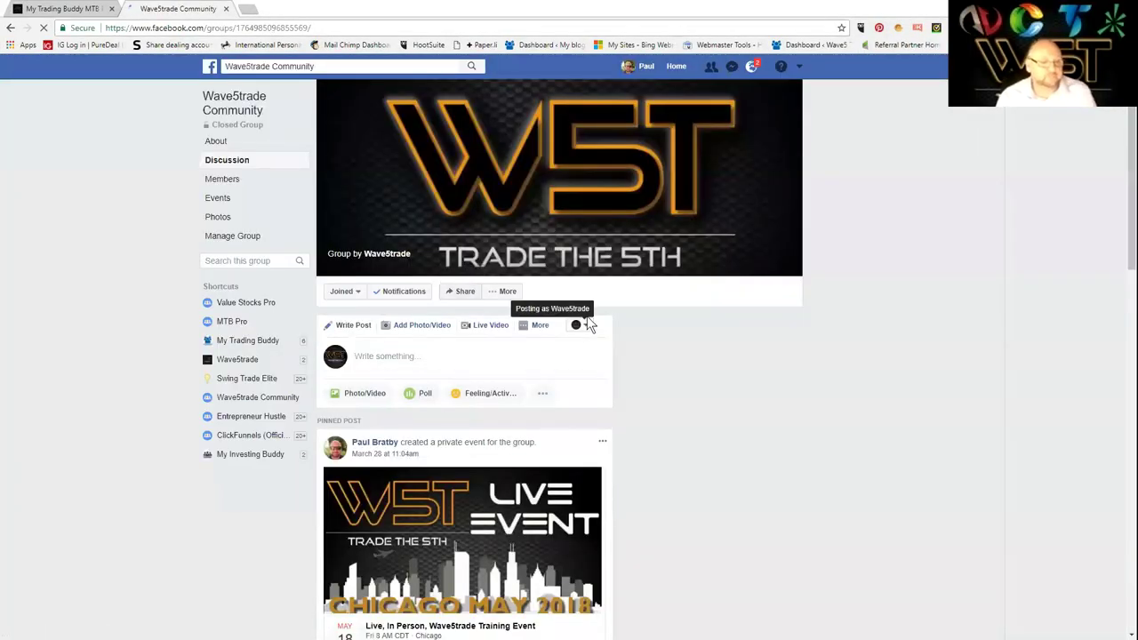
pyautogui.scroll(-7, 587, 325)
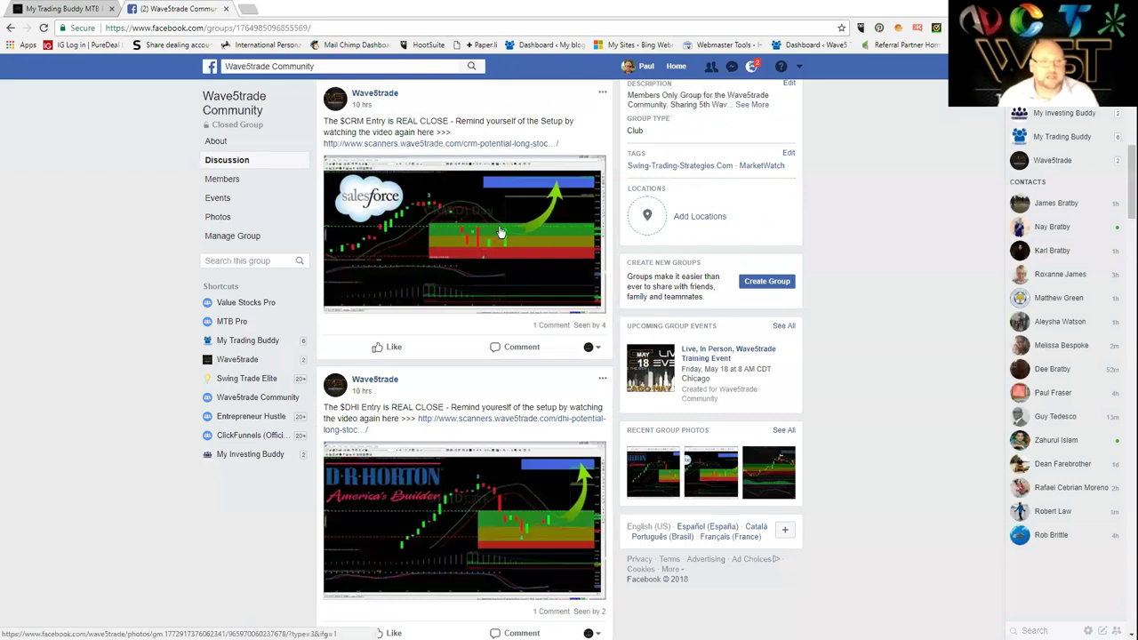
pyautogui.scroll(-3, 520, 245)
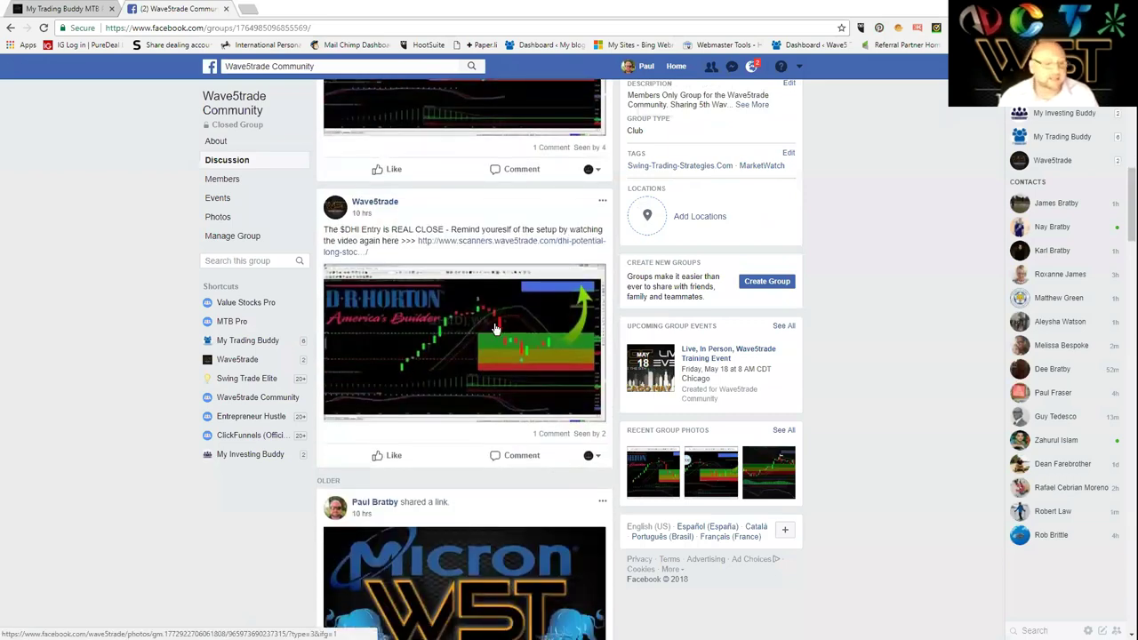
pyautogui.scroll(-5, 471, 329)
pyautogui.scroll(-3, 473, 374)
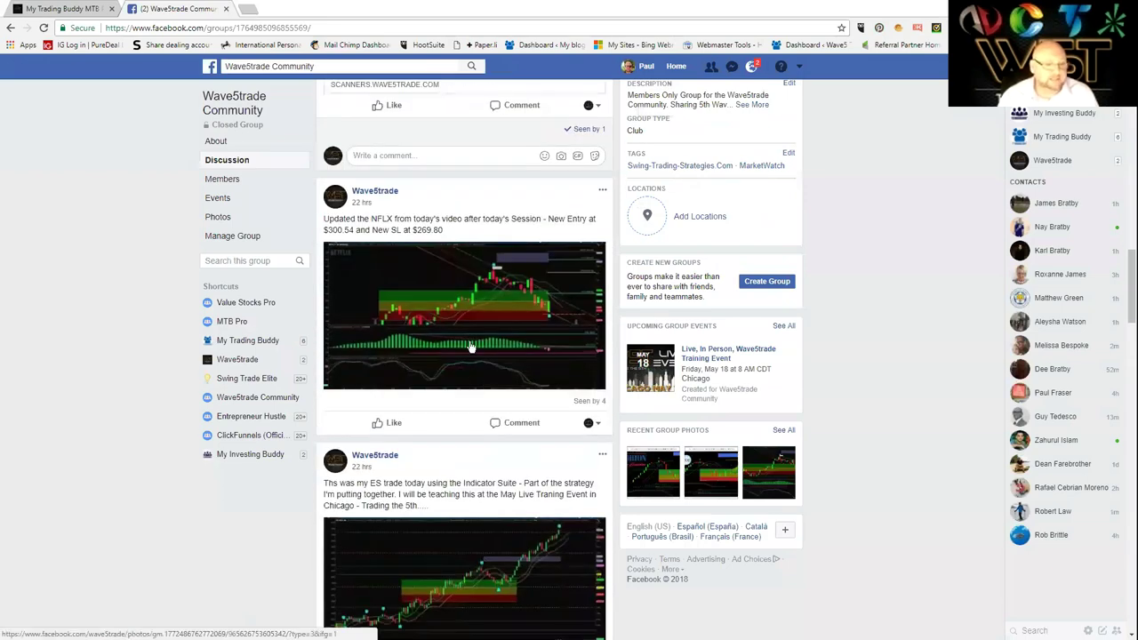
pyautogui.scroll(-5, 487, 385)
pyautogui.scroll(2, 358, 263)
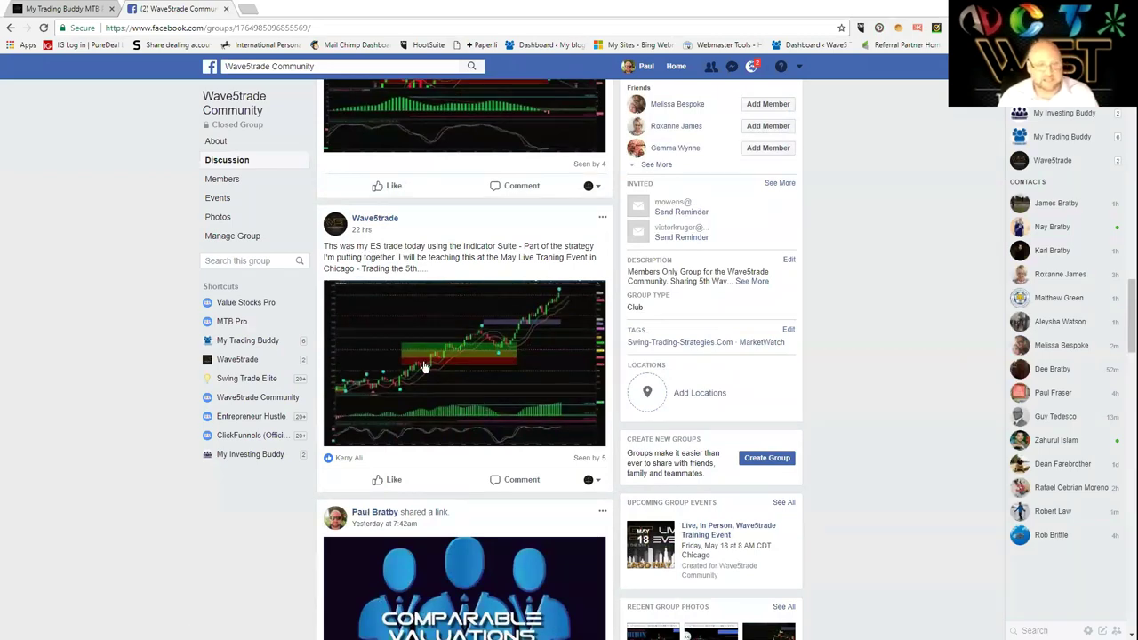
pyautogui.click(521, 348)
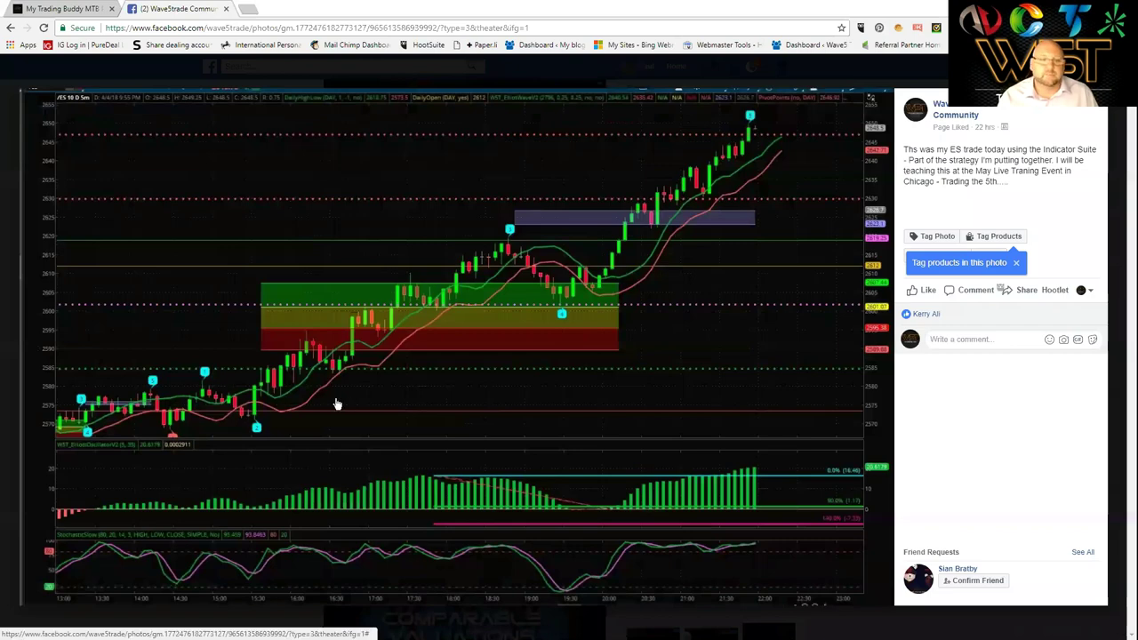
pyautogui.press('Escape')
# Step: Look through the group's older shared videos and announcements down to the March 28 posts and return to the start of the feed
pyautogui.scroll(-10, 443, 367)
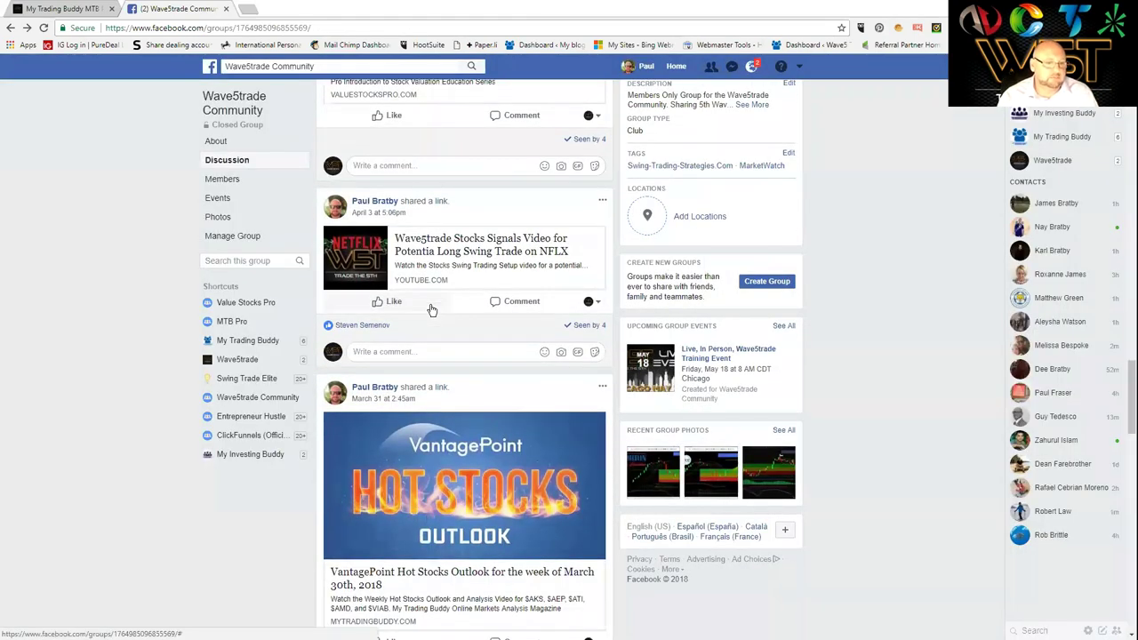
pyautogui.scroll(-8, 431, 309)
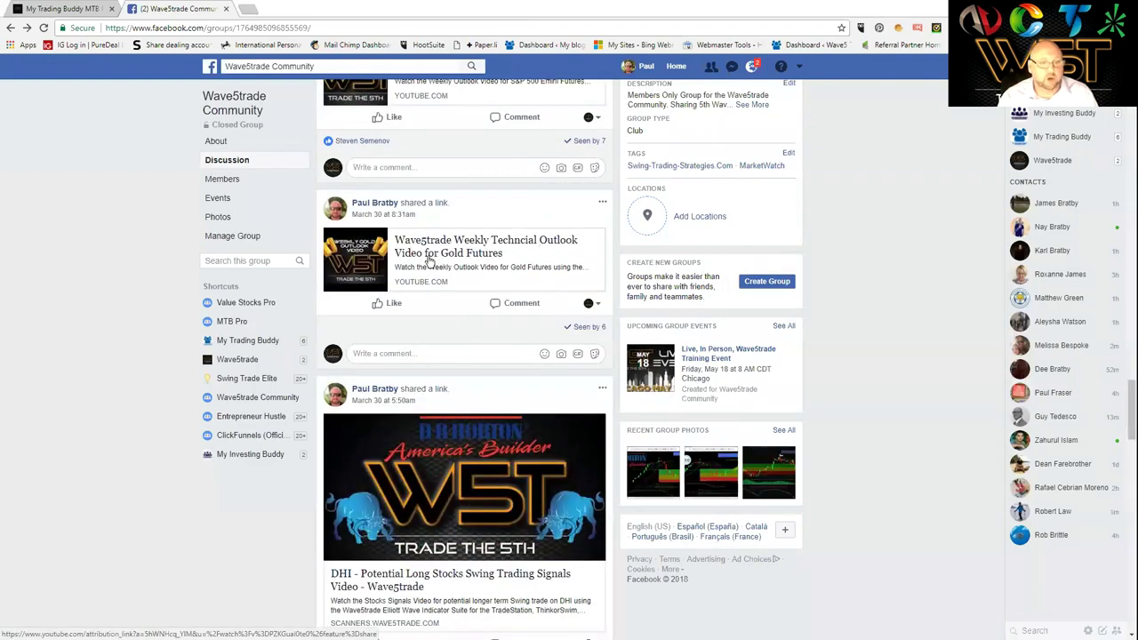
pyautogui.scroll(-9, 439, 324)
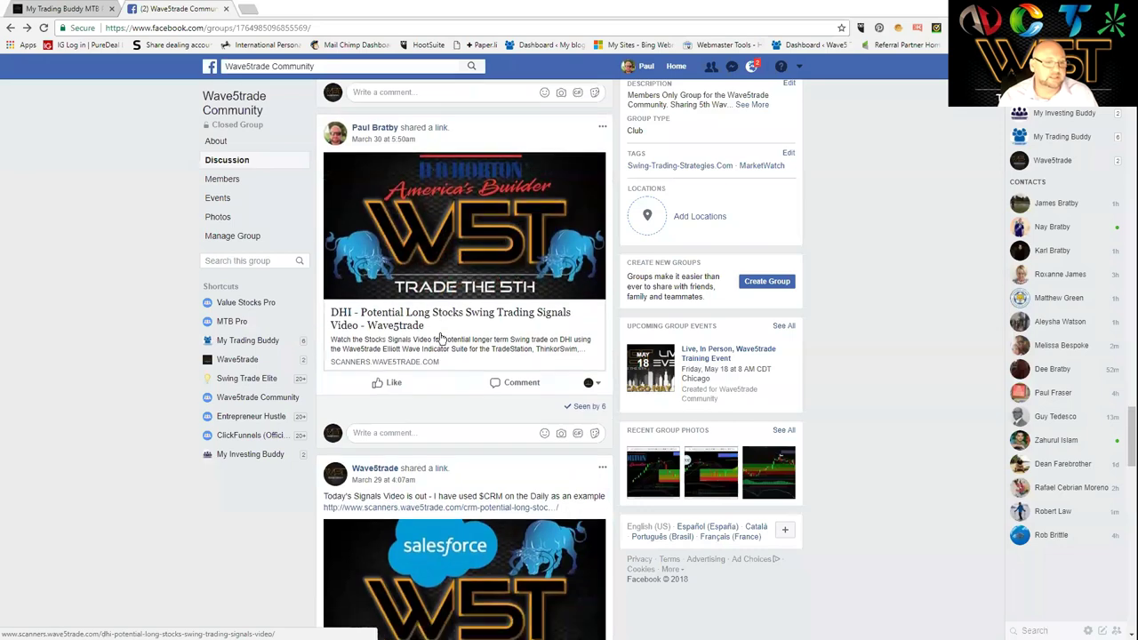
pyautogui.scroll(-3, 439, 342)
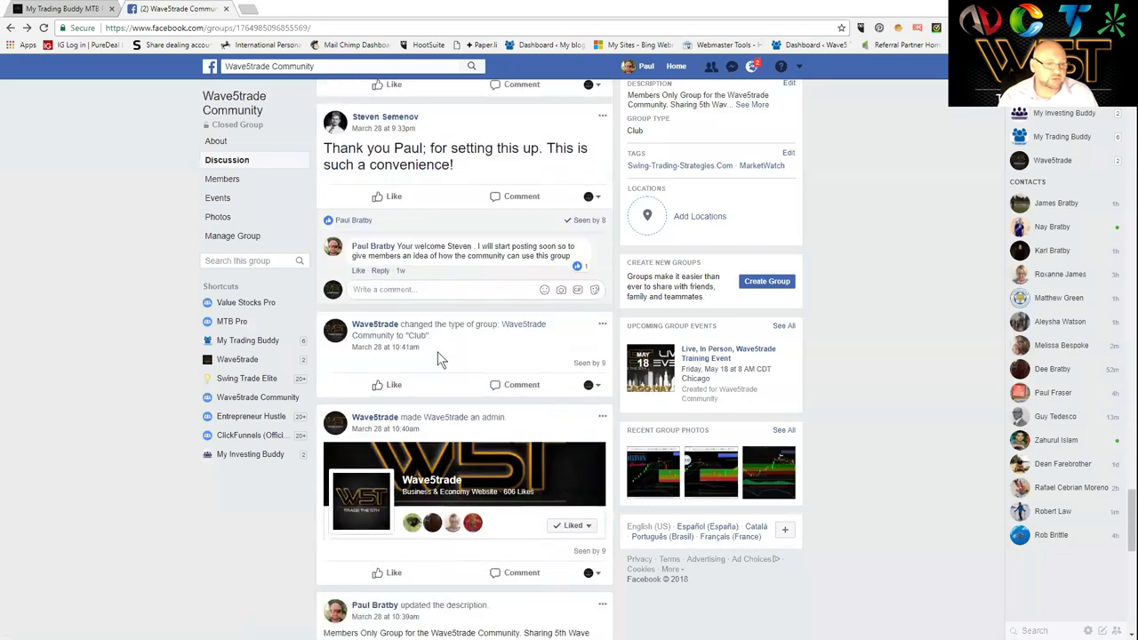
pyautogui.scroll(-4, 437, 351)
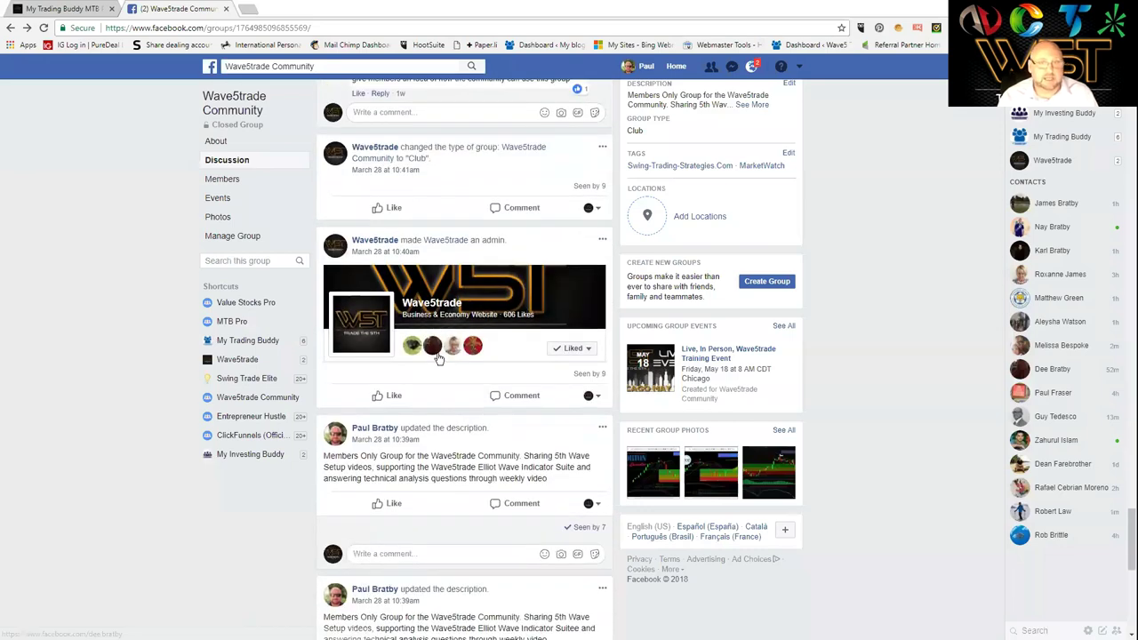
pyautogui.scroll(15, 439, 358)
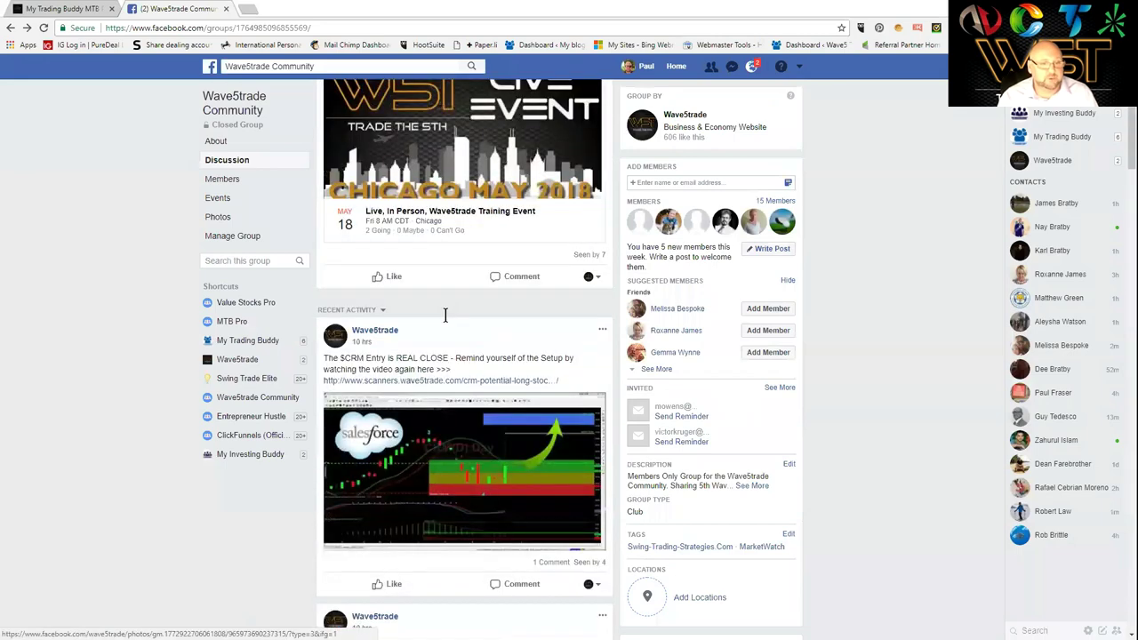
pyautogui.scroll(5, 445, 315)
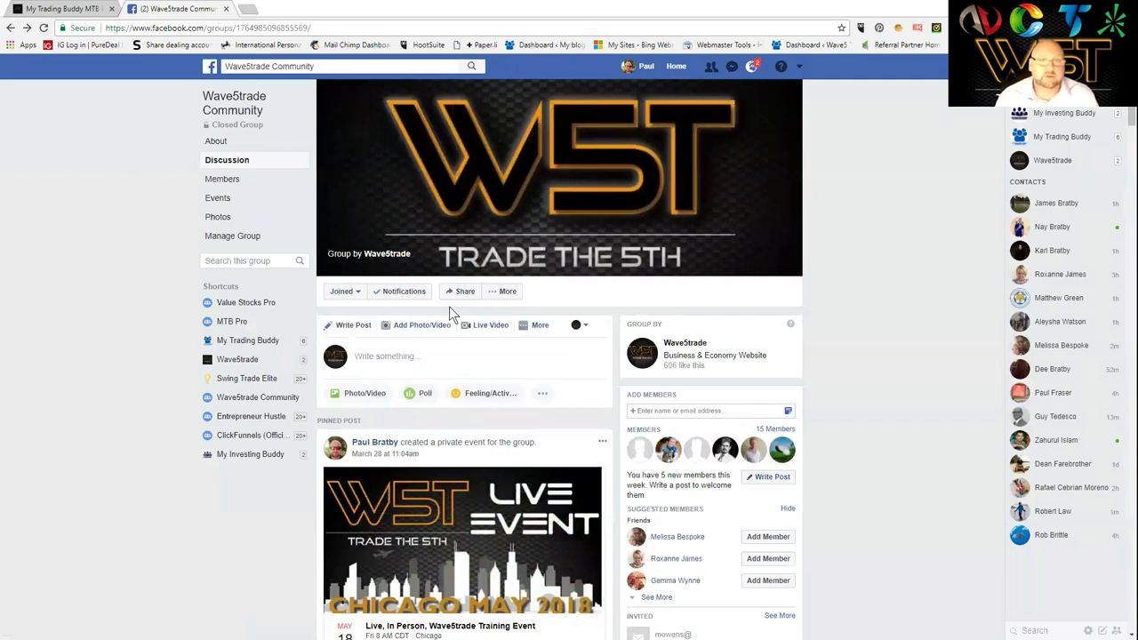
# Step: Load the MTB Pro pre-market prep sign-up page in a new browser tab and review its membership offers and testimonials
pyautogui.click(62, 10)
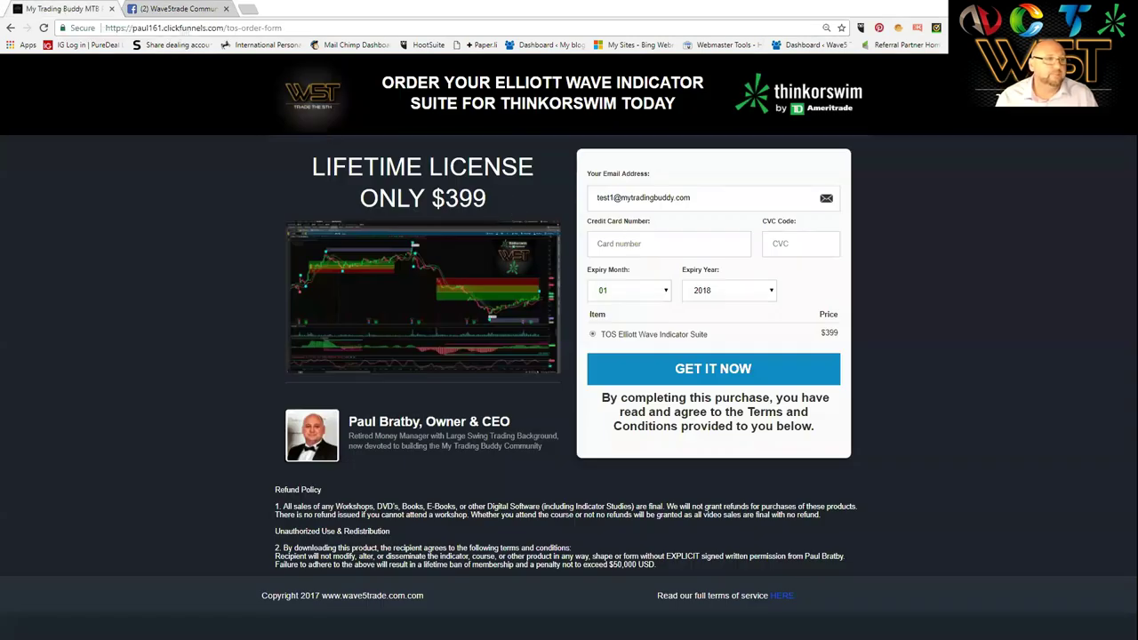
pyautogui.click(162, 11)
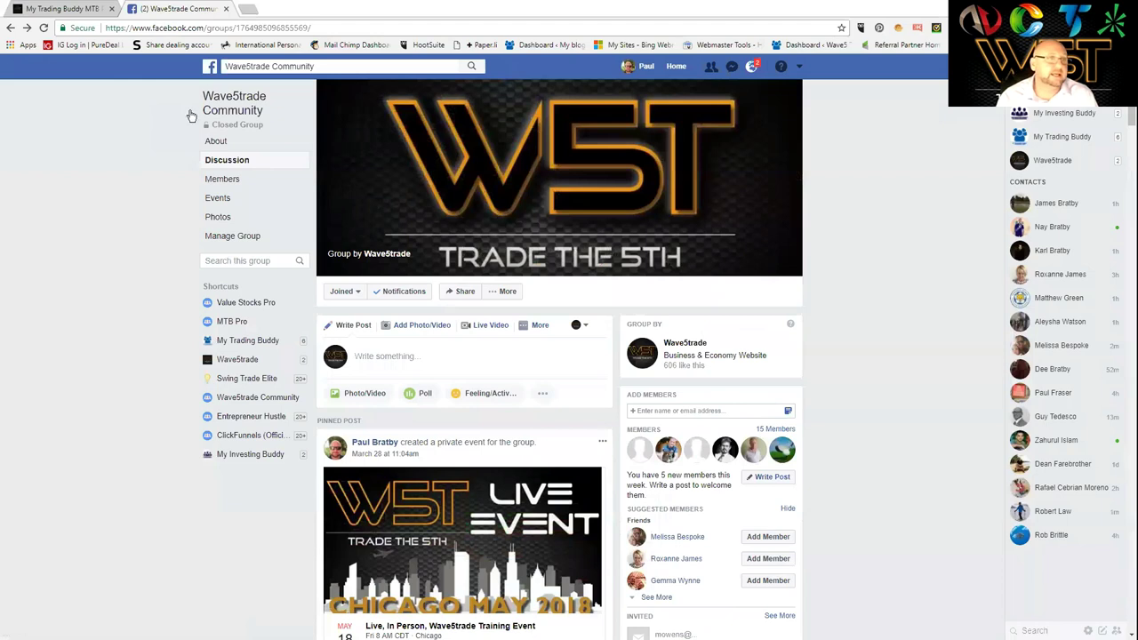
pyautogui.click(248, 10)
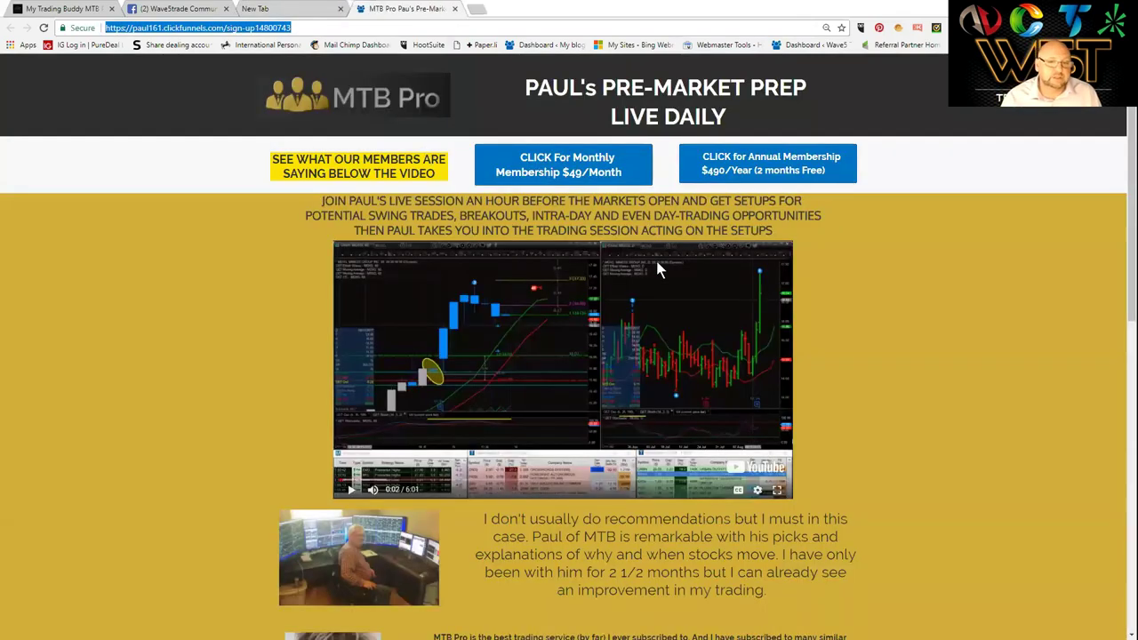
pyautogui.scroll(-1, 655, 258)
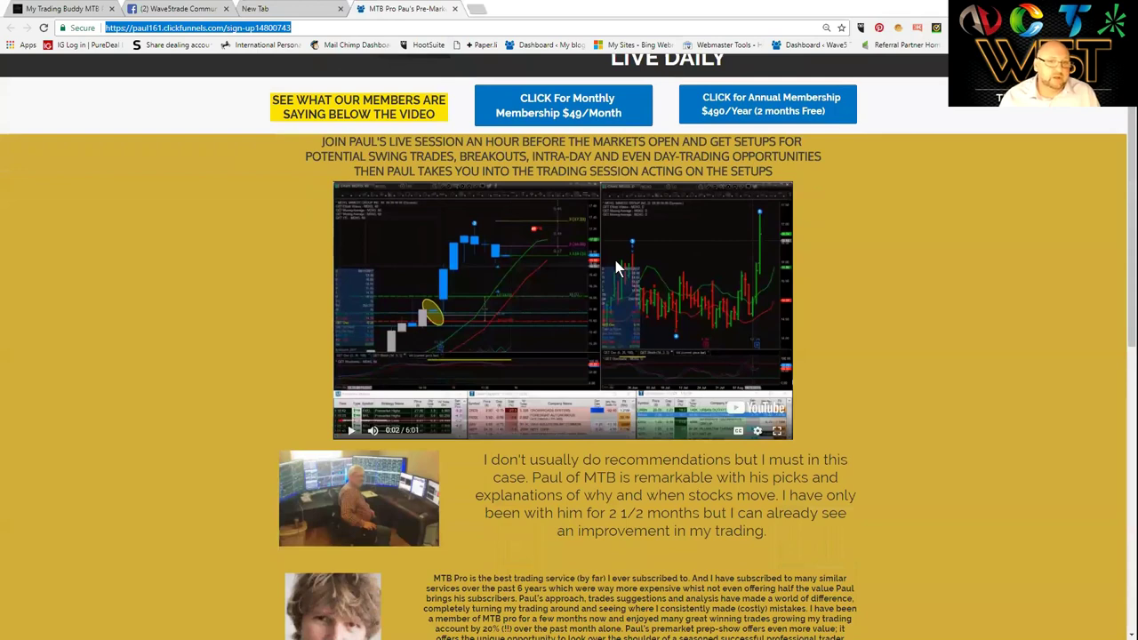
pyautogui.scroll(1, 613, 265)
pyautogui.scroll(-3, 589, 250)
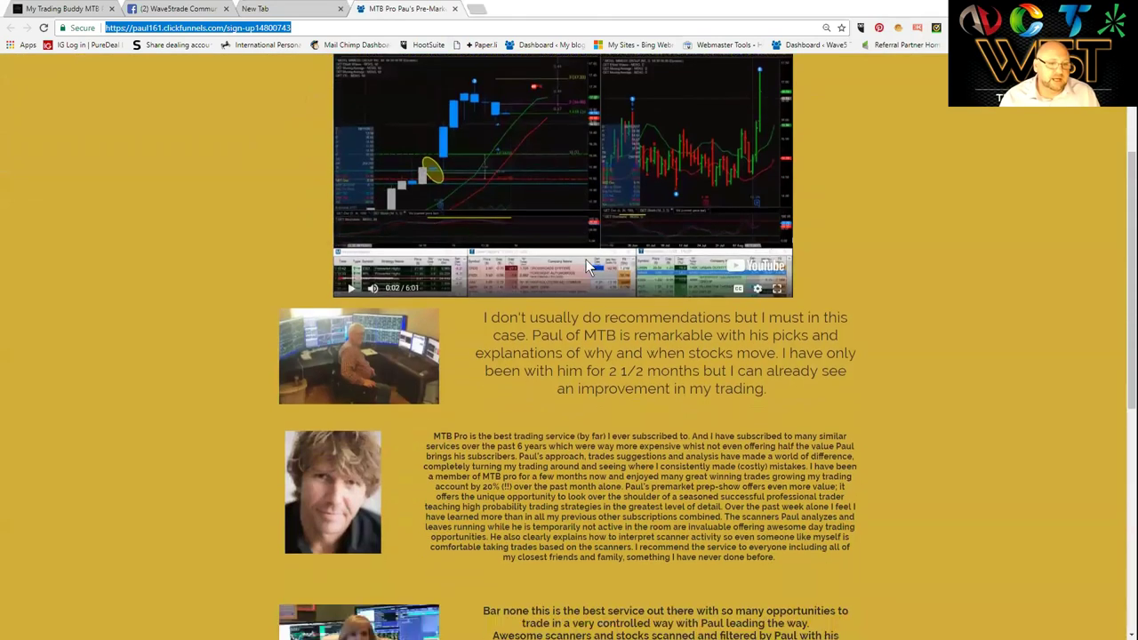
pyautogui.scroll(-3, 585, 264)
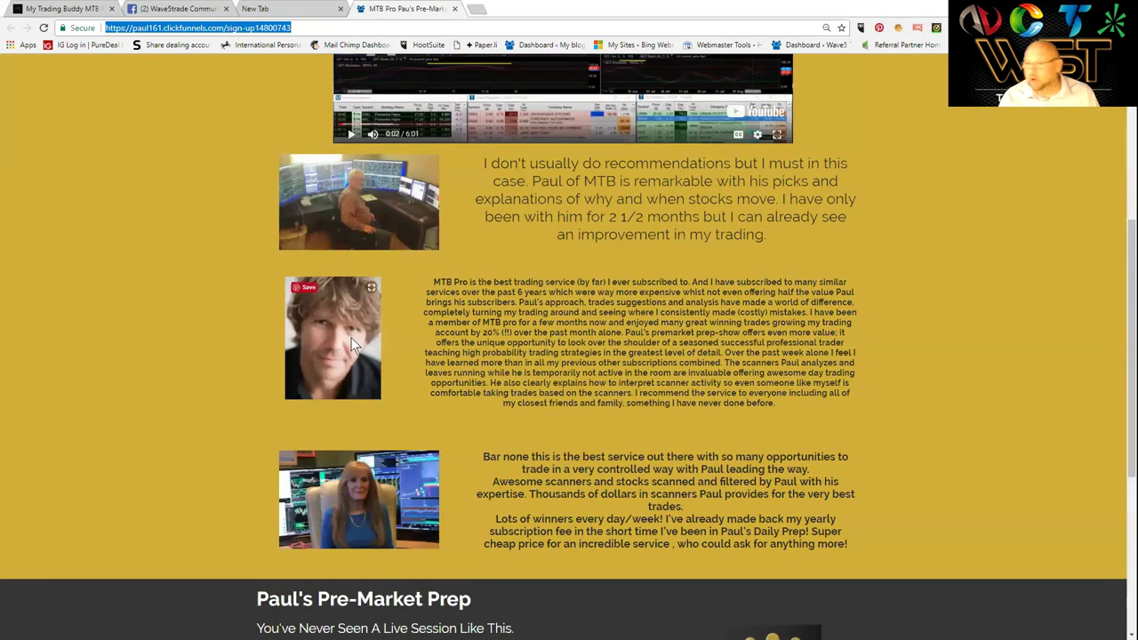
pyautogui.scroll(5, 351, 337)
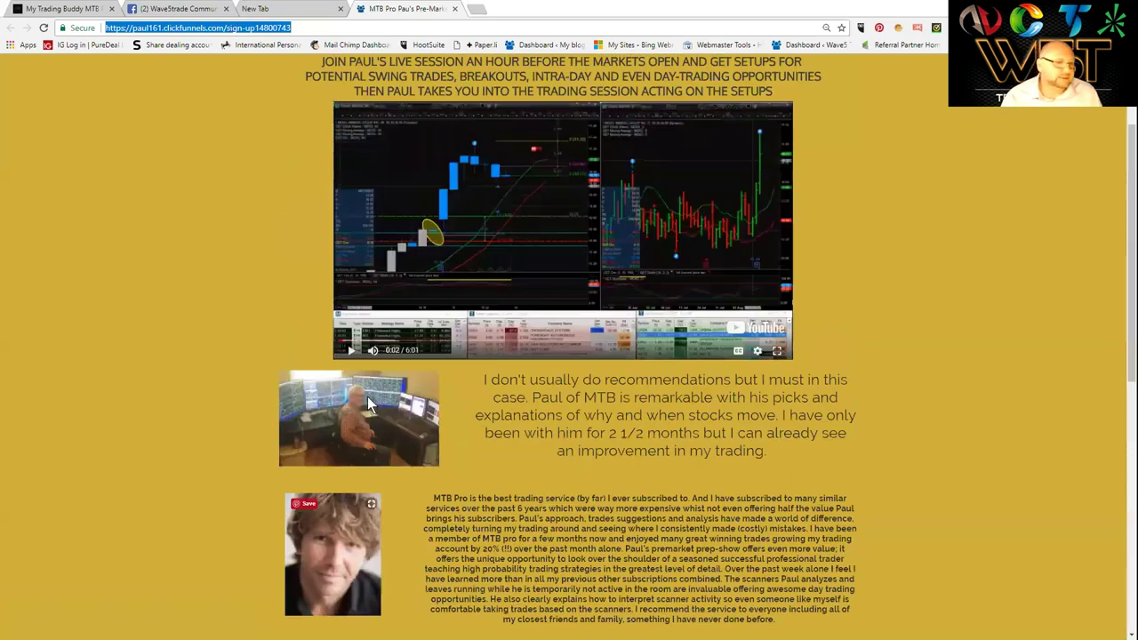
pyautogui.scroll(-2, 367, 415)
pyautogui.scroll(5, 414, 444)
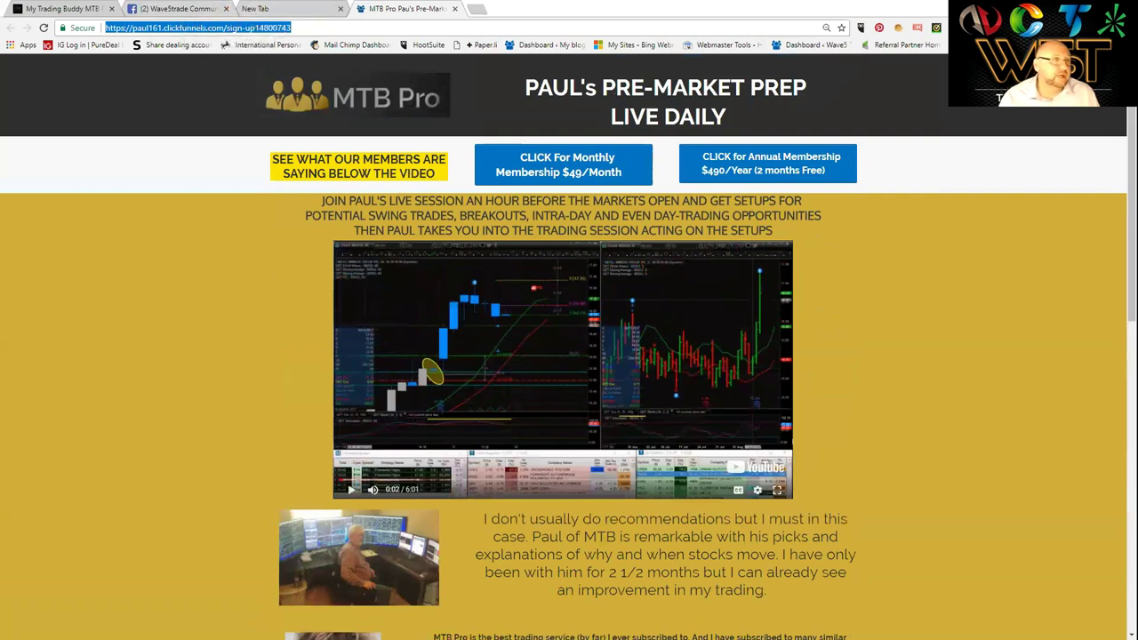
# Step: Open the pinned Chicago May 2018 training event in the Facebook group and follow its registration link
pyautogui.click(56, 10)
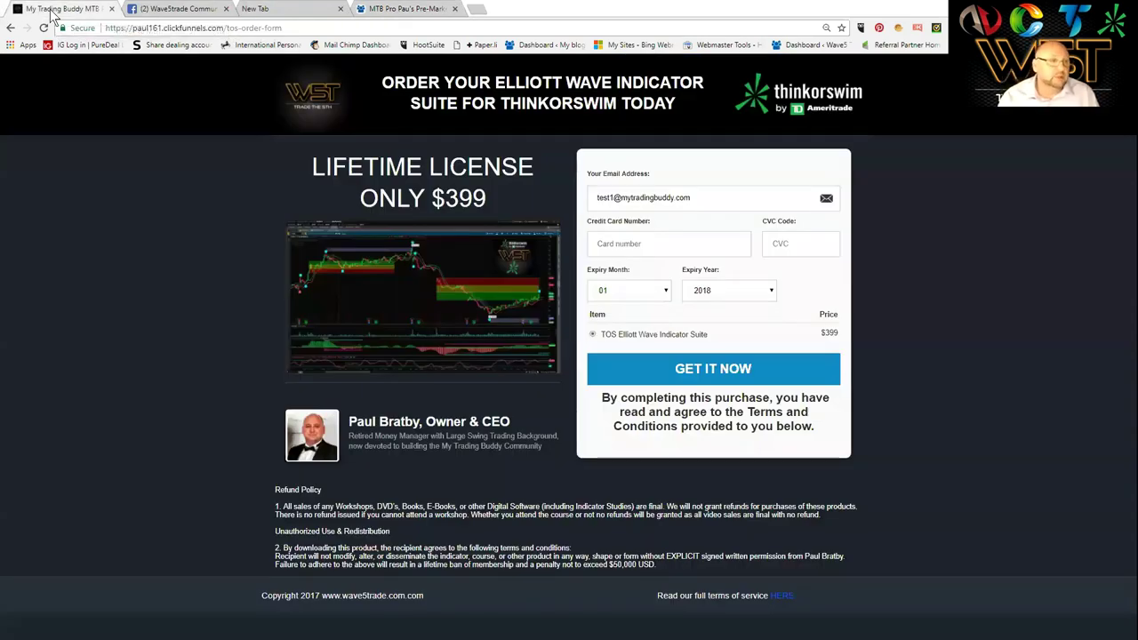
pyautogui.click(199, 11)
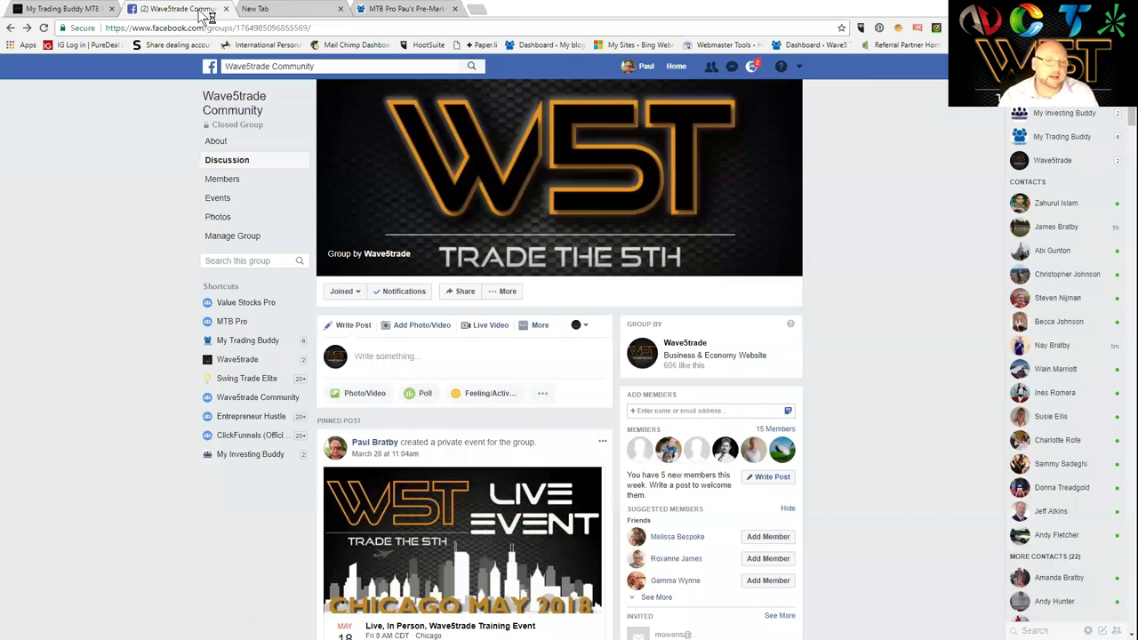
pyautogui.scroll(-3, 538, 394)
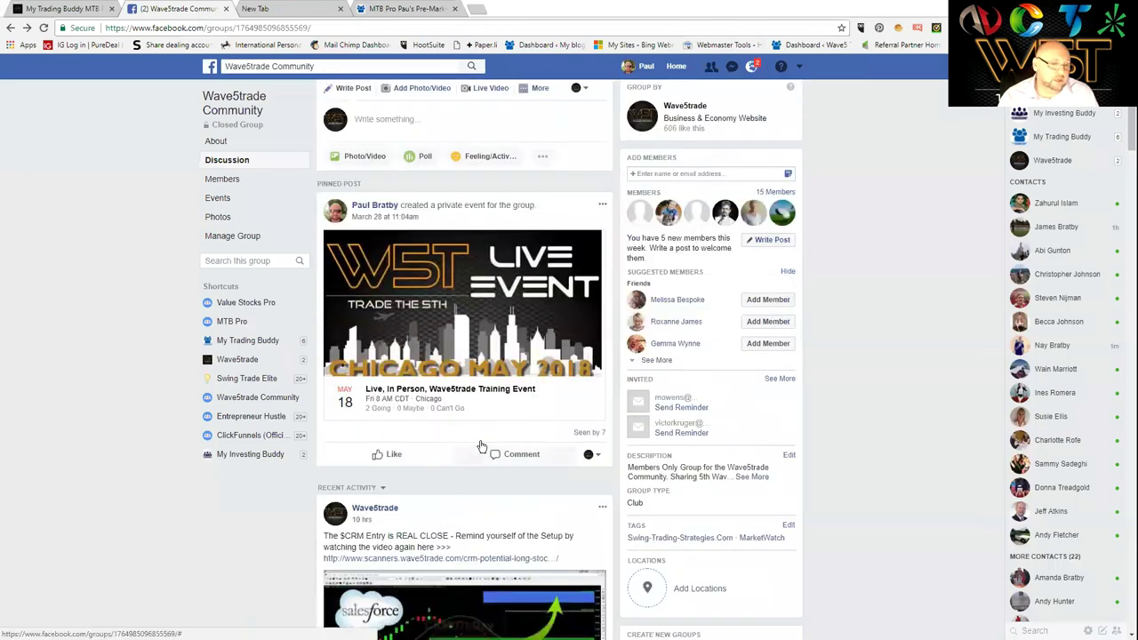
pyautogui.click(459, 287)
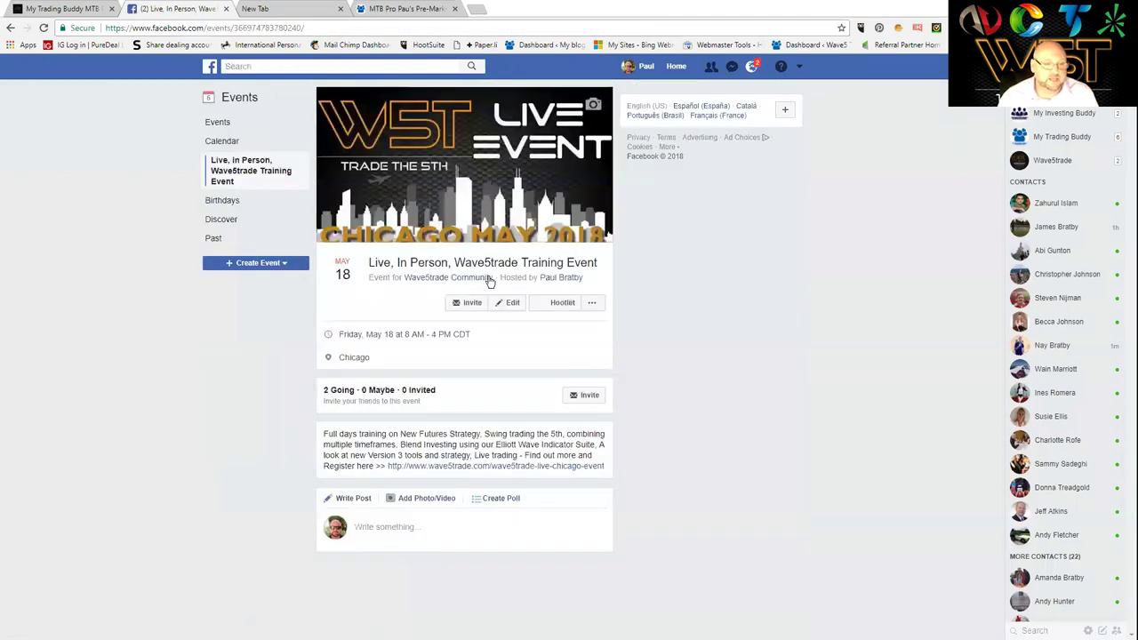
pyautogui.click(517, 466)
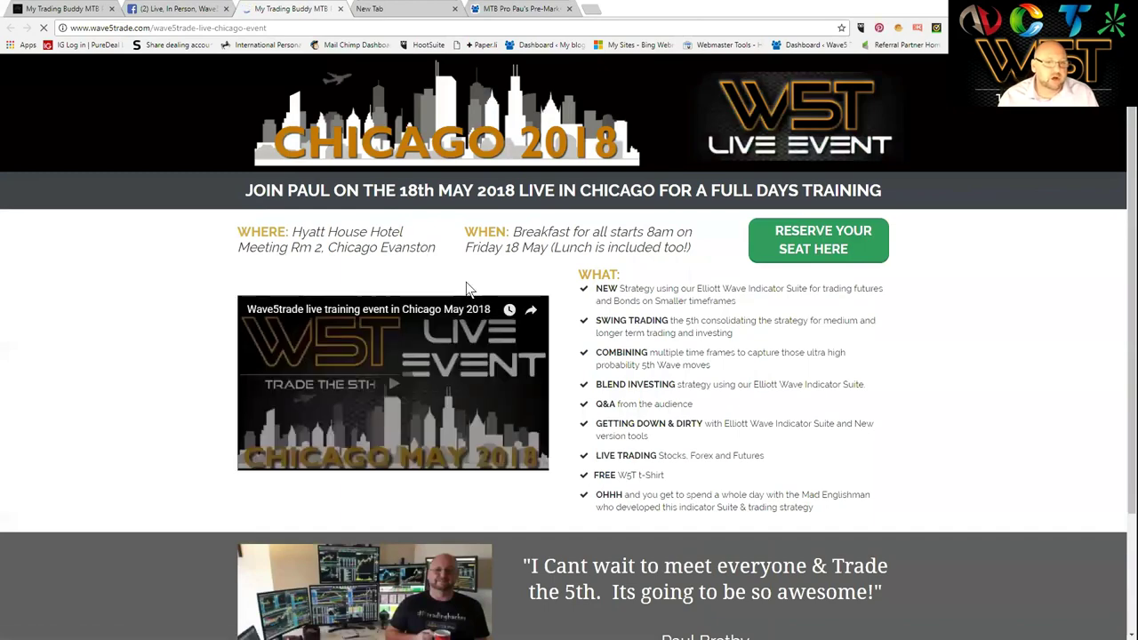
pyautogui.scroll(-1, 587, 418)
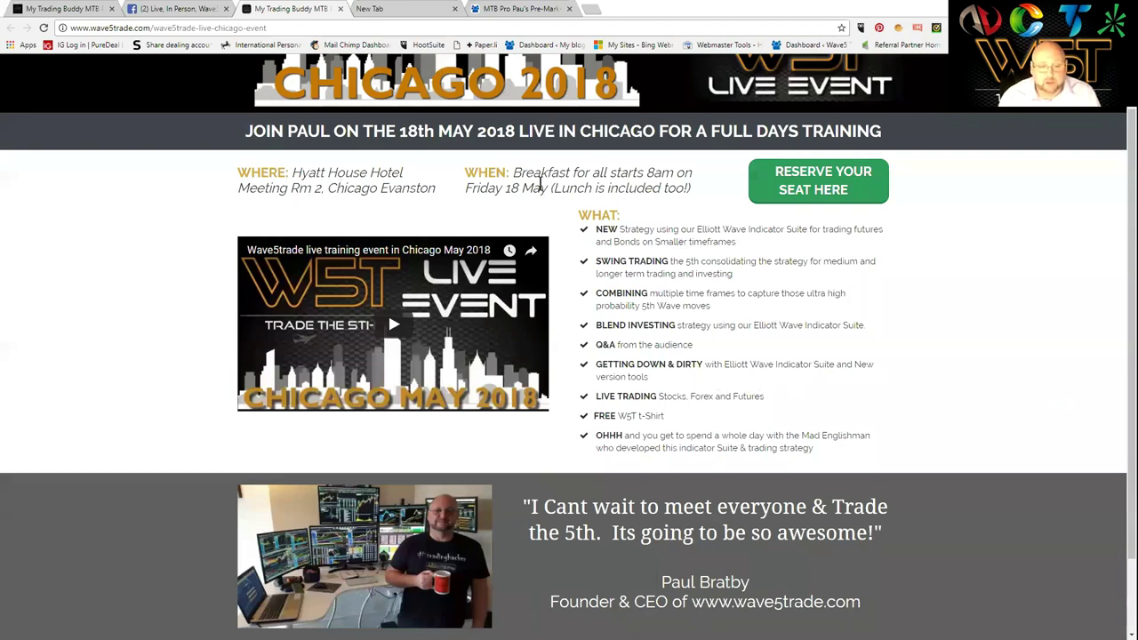
pyautogui.moveTo(266, 28); pyautogui.dragTo(71, 31)
pyautogui.rightClick(133, 30)
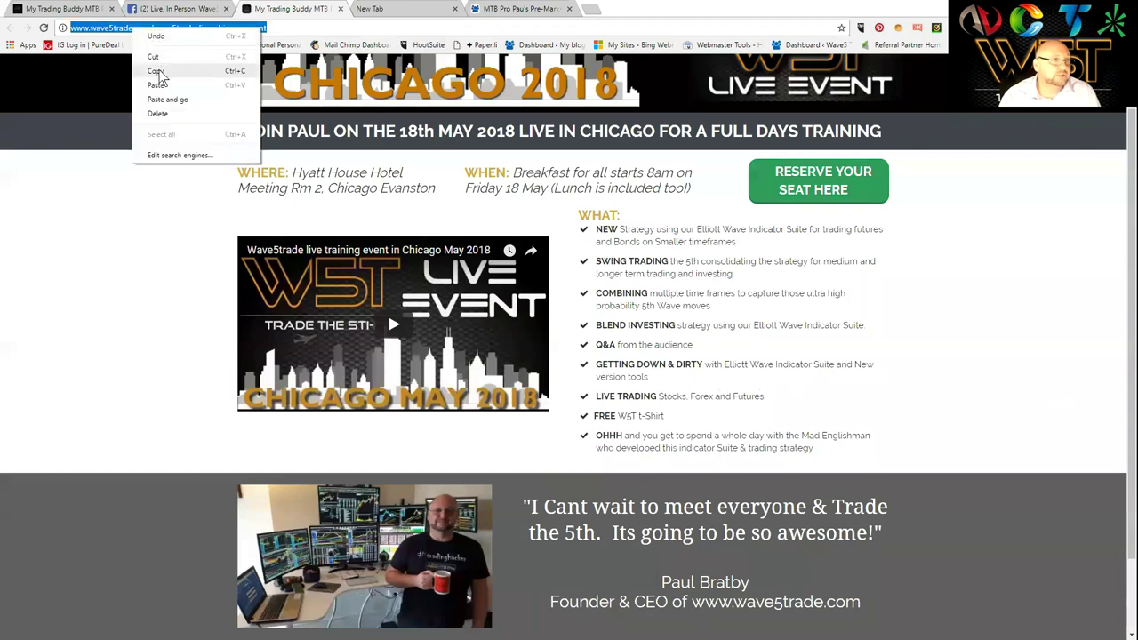
pyautogui.click(158, 71)
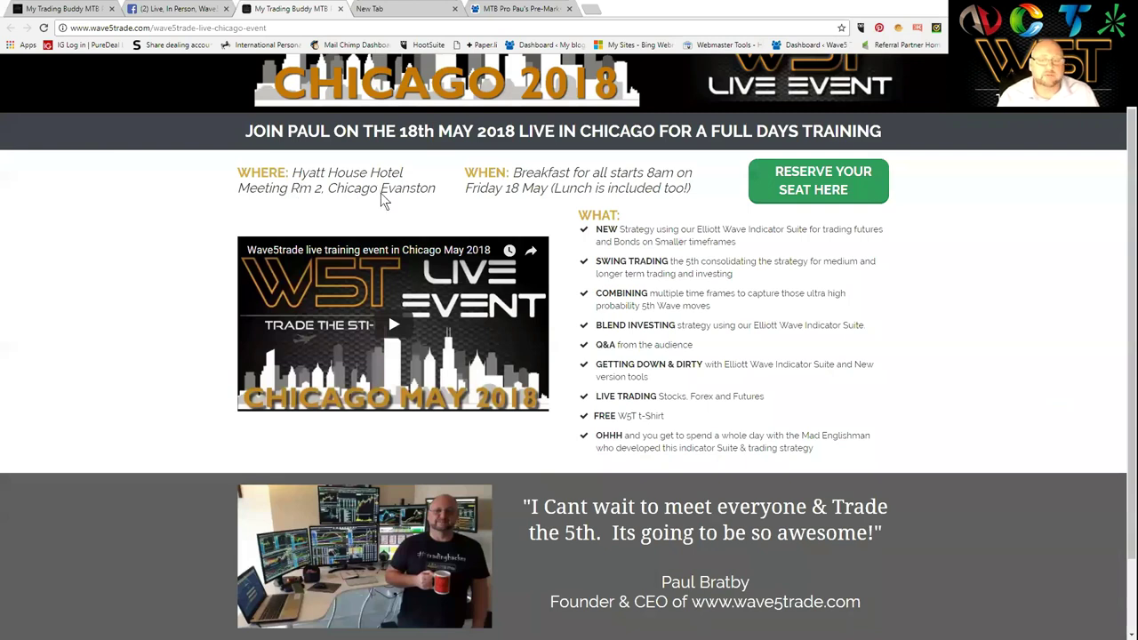
pyautogui.scroll(1, 342, 196)
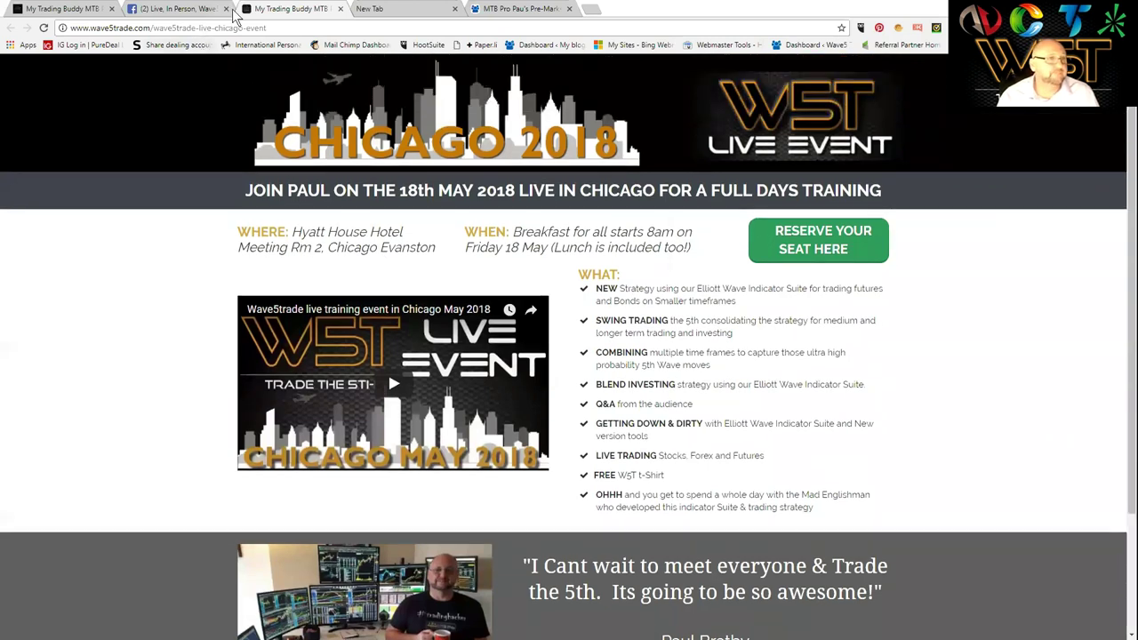
# Step: Switch to TradeStation and view the DHI weekly chart in the new1 workspace
pyautogui.click(89, 11)
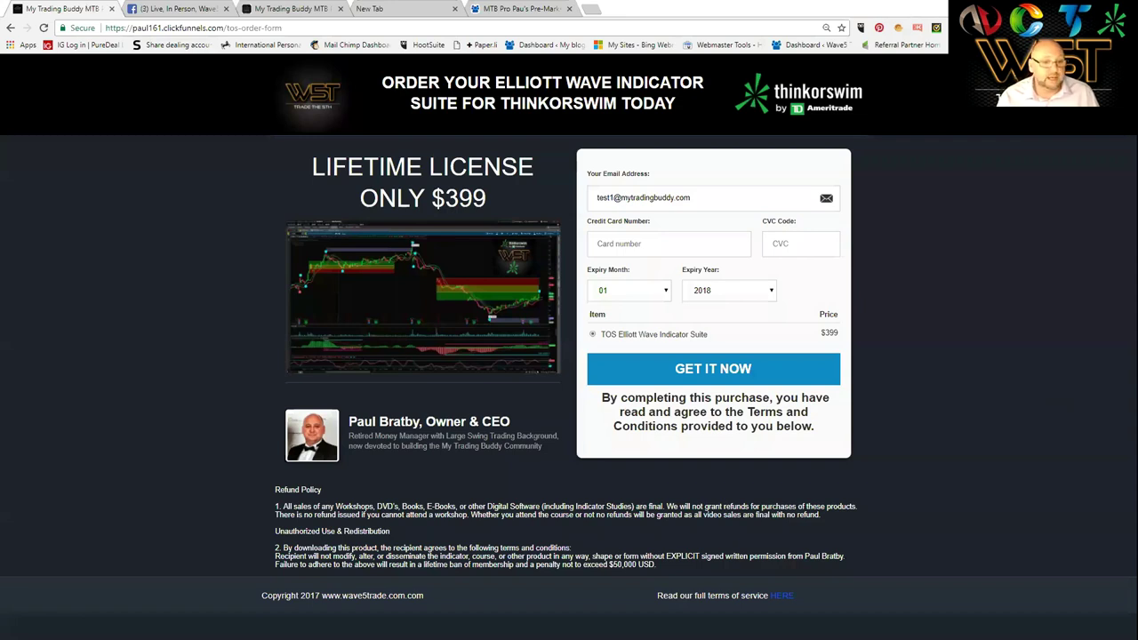
pyautogui.hotkey('alt', 'Tab')
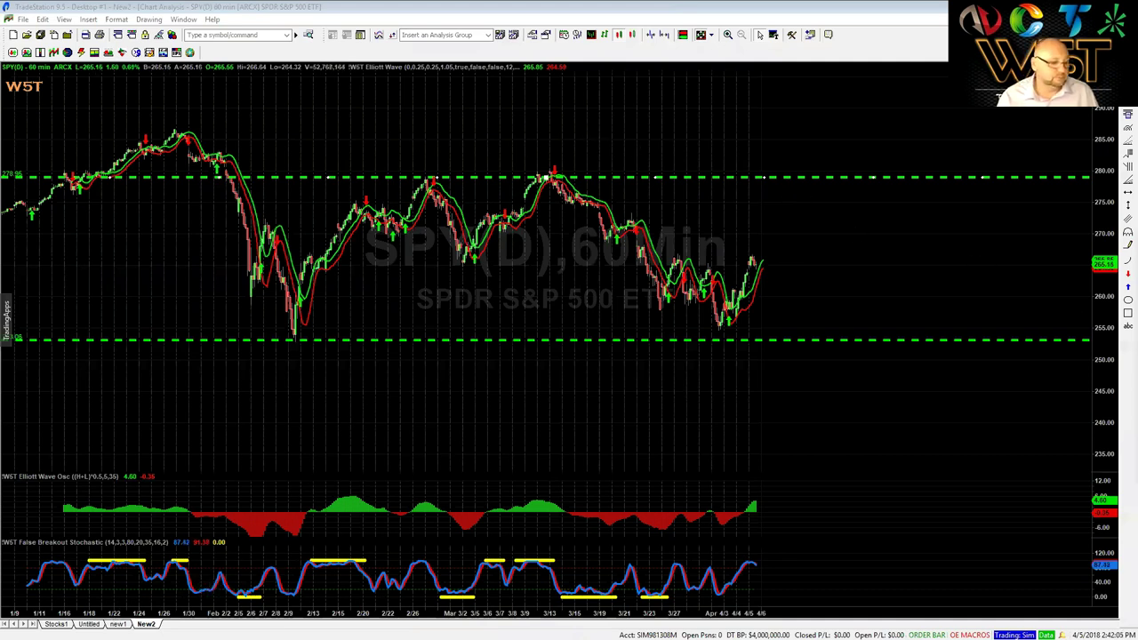
pyautogui.click(118, 624)
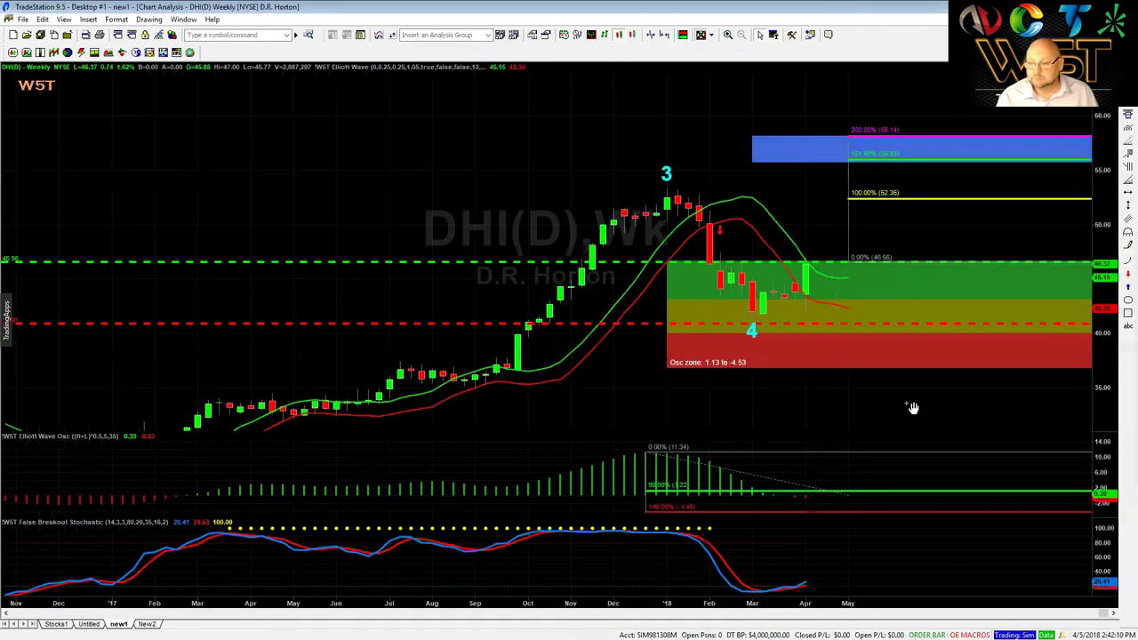
pyautogui.moveTo(982, 415); pyautogui.dragTo(844, 420)
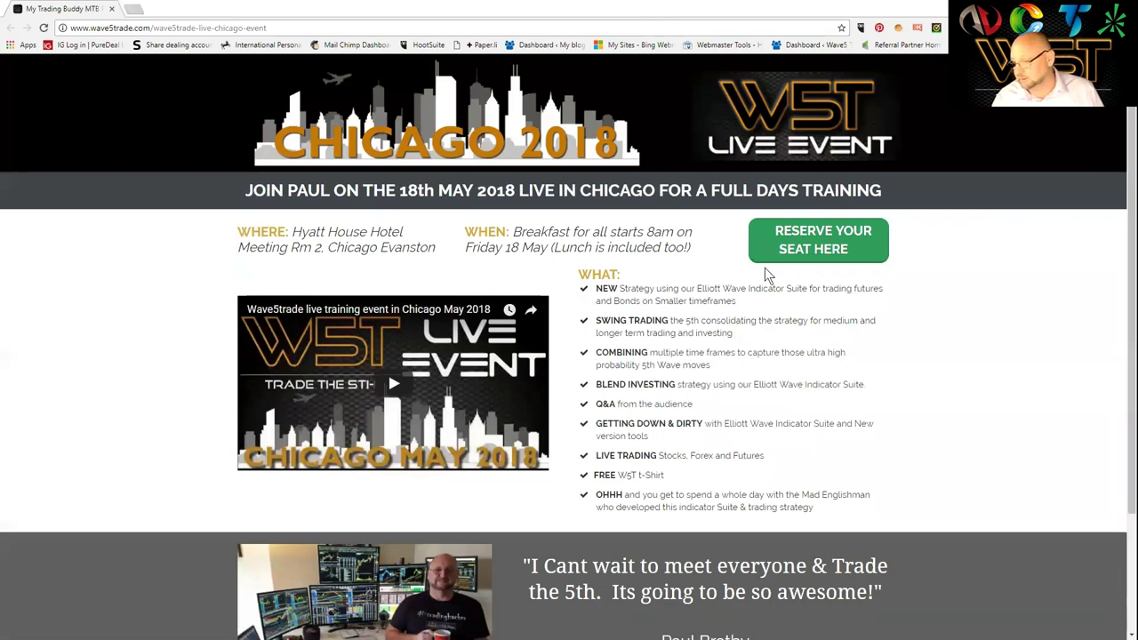
# Step: View the seat booking form for the W5T Chicago 2018 live event and go back to the event page
pyautogui.click(823, 251)
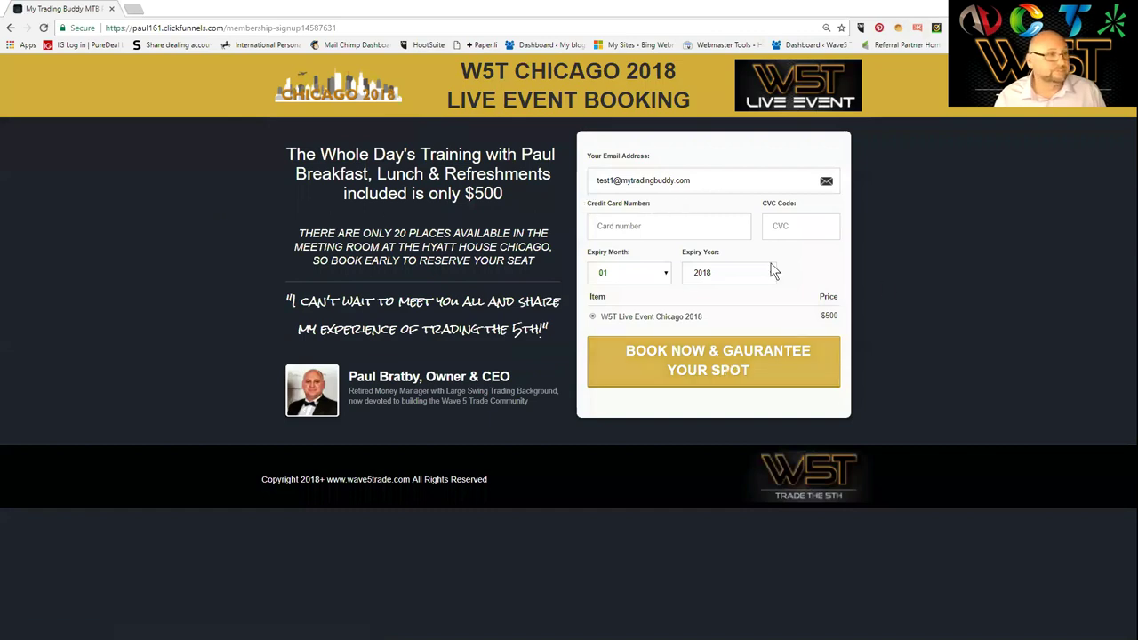
pyautogui.click(10, 27)
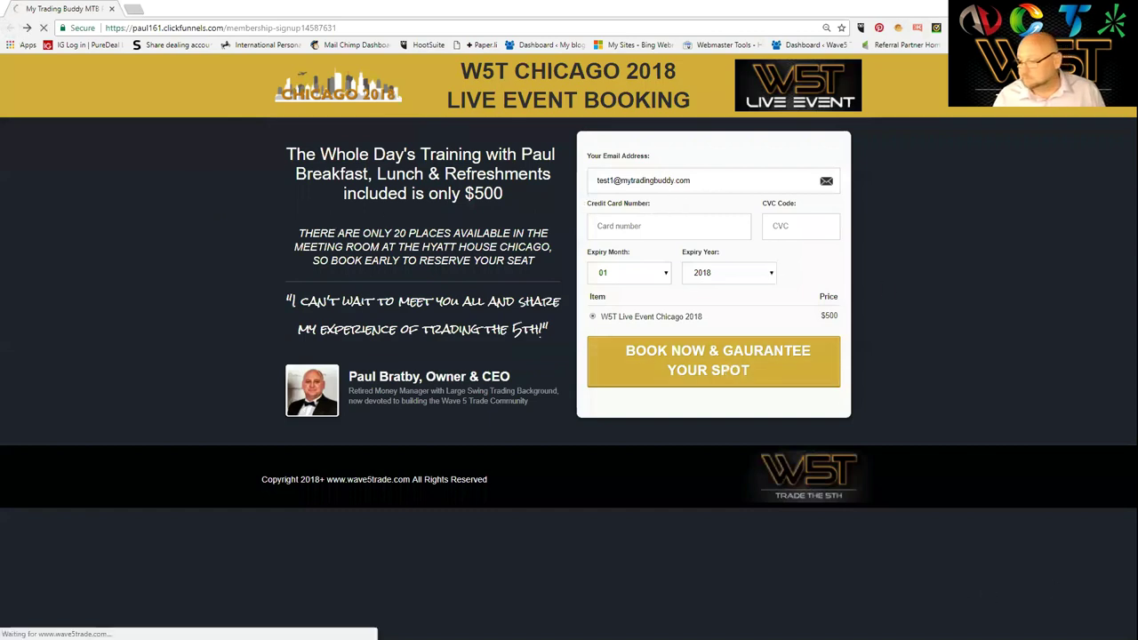